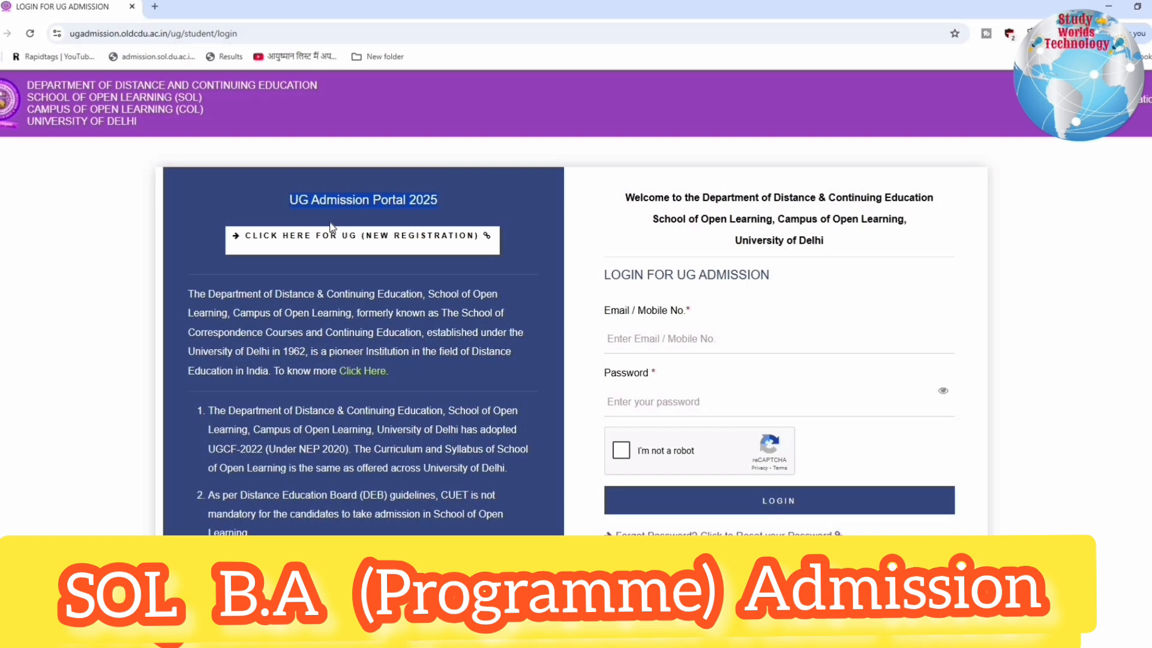
Read the introduction and numbered admission notes on the UG Admission Portal 2025 login page
{"action": "left_click_drag", "start_coordinate": [208, 293], "coordinate": [459, 363]}
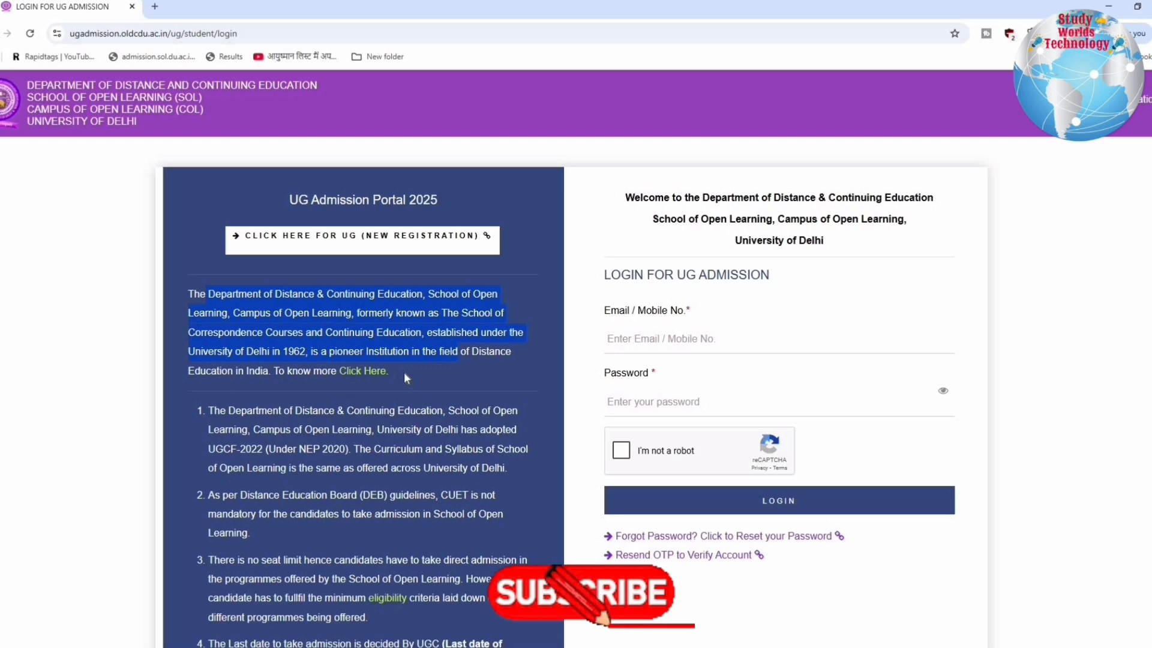
{"action": "scroll", "coordinate": [404, 372], "scroll_direction": "down", "scroll_amount": 1}
{"action": "scroll", "coordinate": [405, 372], "scroll_direction": "down", "scroll_amount": 1}
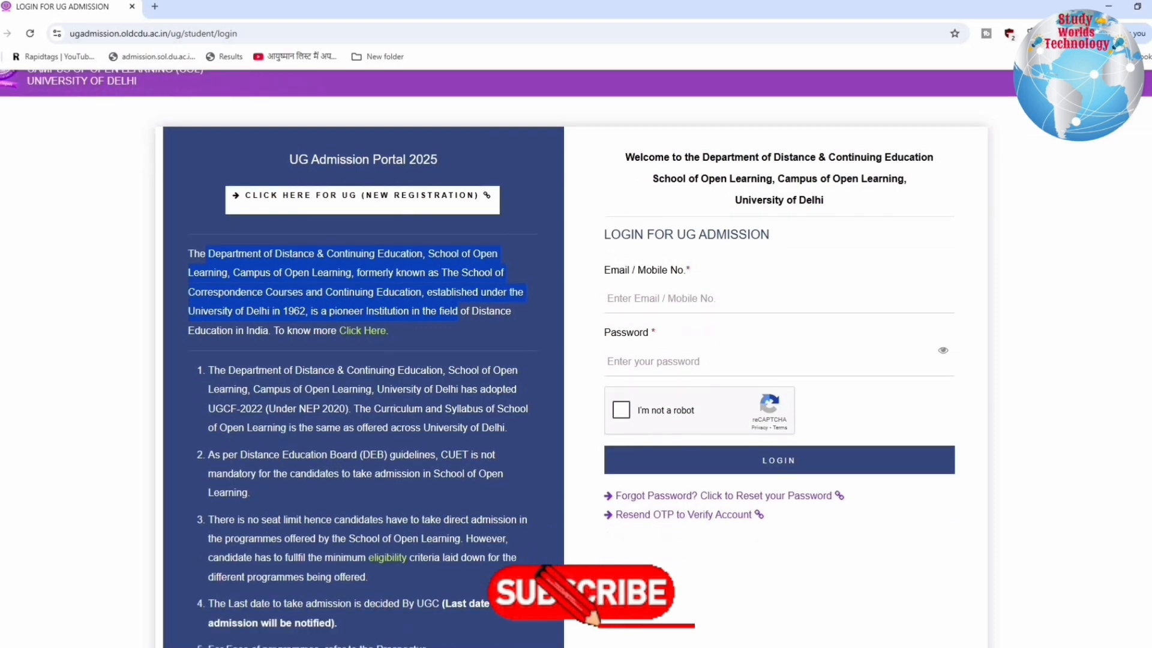
{"action": "scroll", "coordinate": [470, 365], "scroll_direction": "down", "scroll_amount": 1}
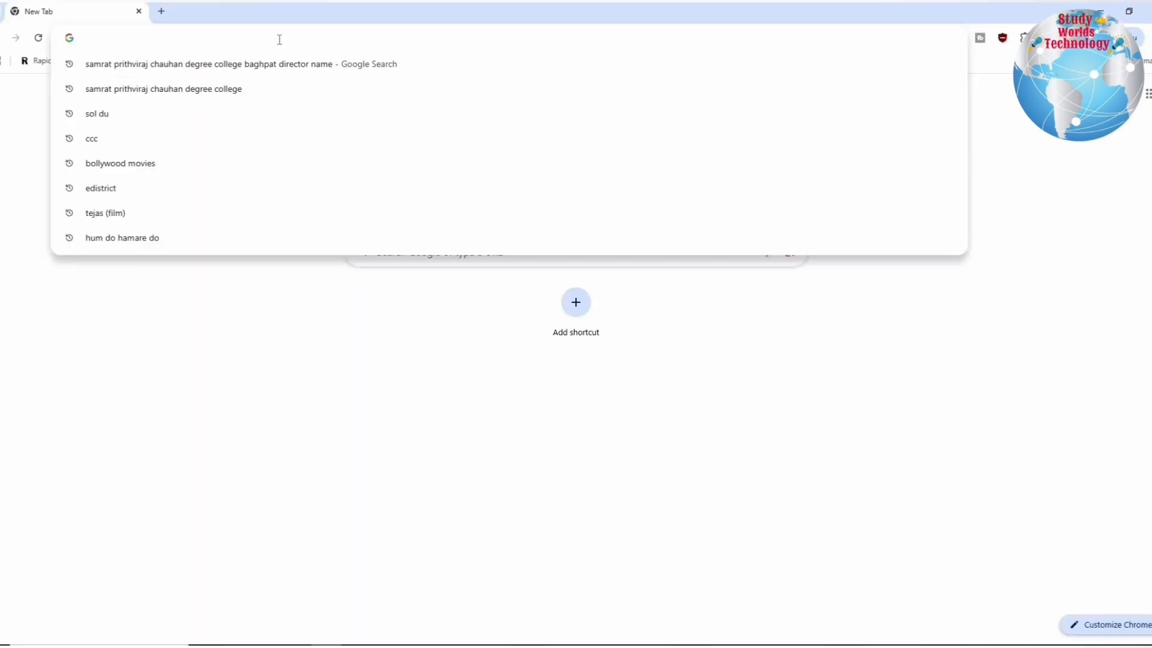
Go to sol.du.ac.in and open its UG Admission 2025 registration link in a new tab
{"action": "type", "text": "du"}
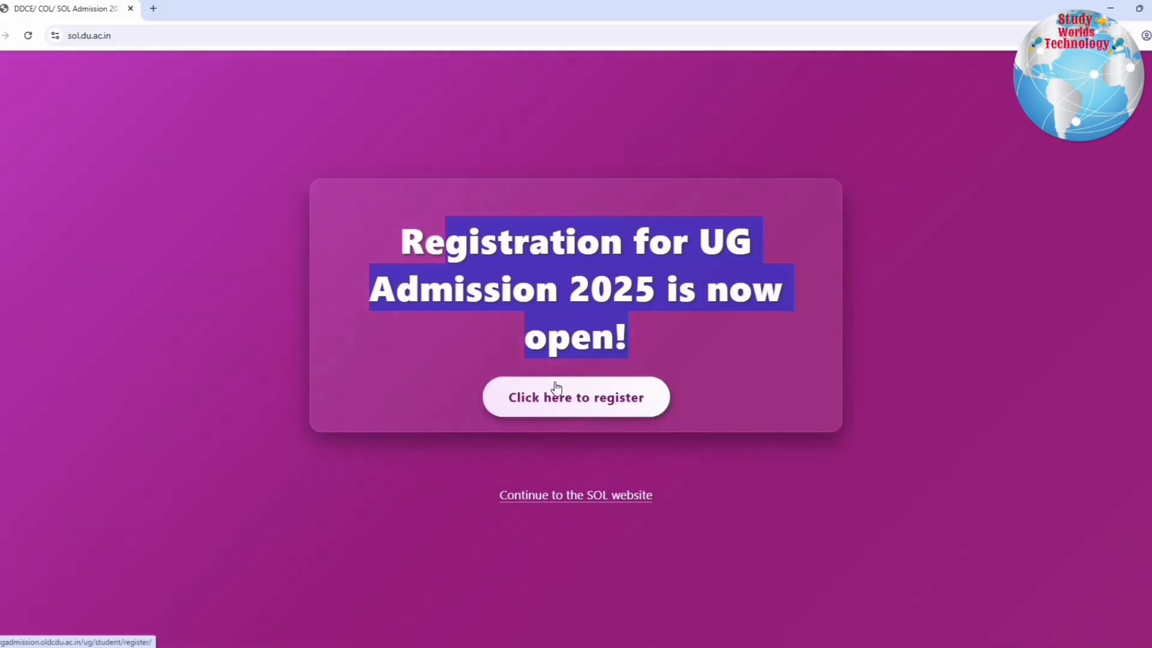
{"action": "right_click", "coordinate": [558, 403]}
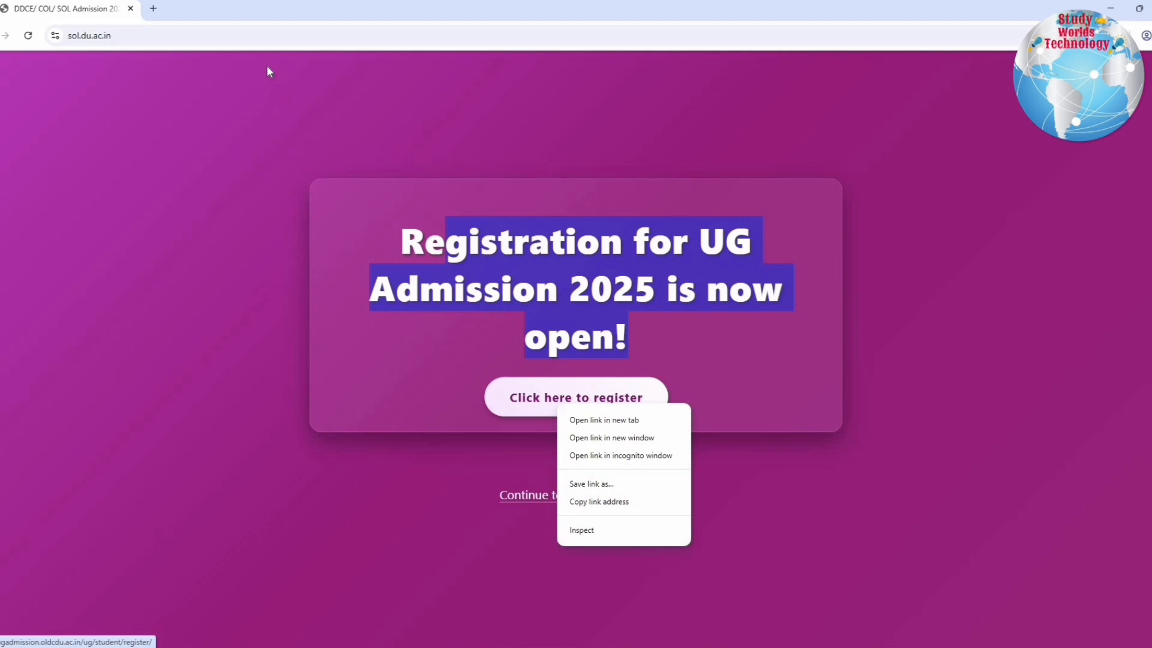
{"action": "key", "text": "Return"}
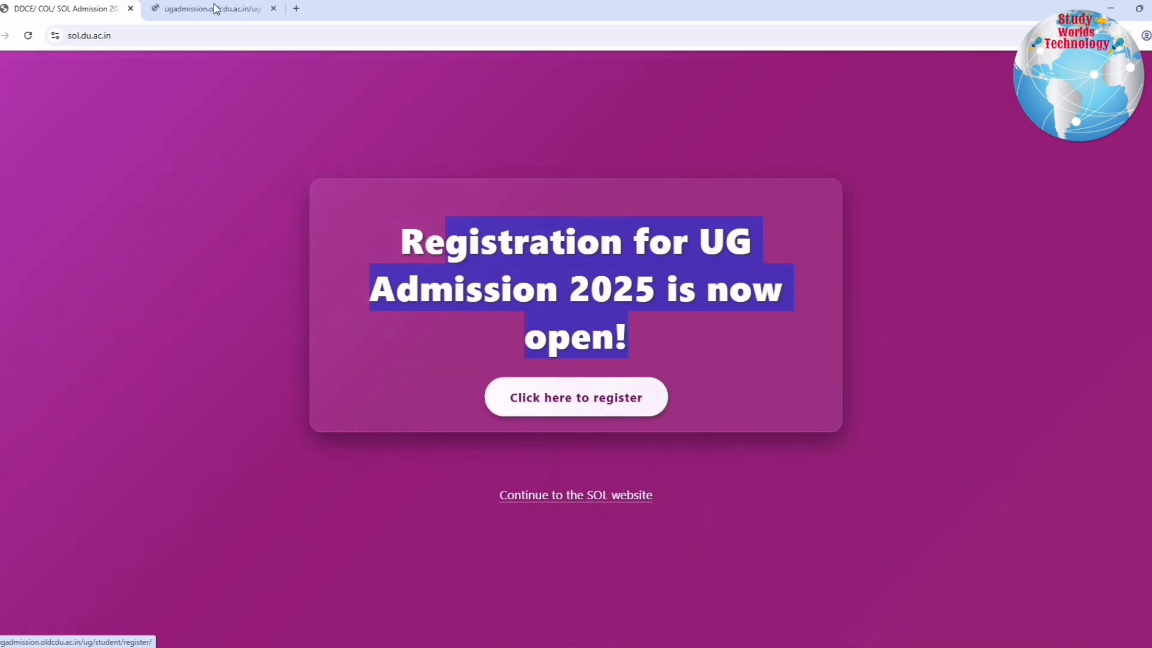
{"action": "left_click", "coordinate": [207, 9]}
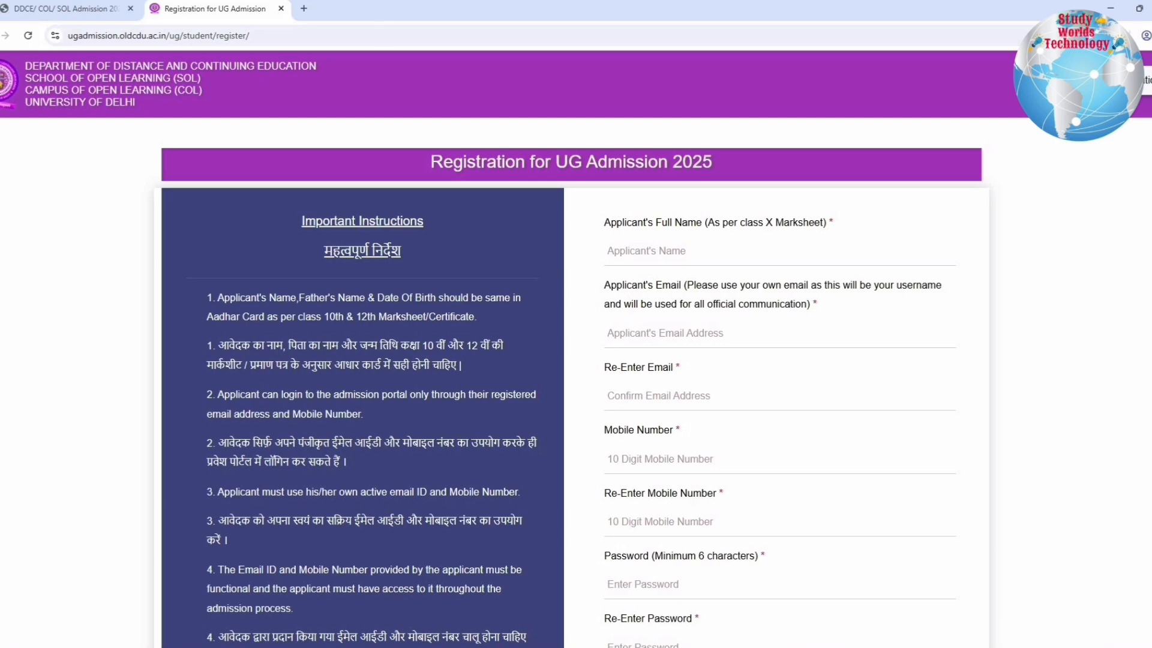
Return to the sol.du.ac.in landing page and continue to the SOL website's home page in a new tab
{"action": "left_click", "coordinate": [82, 13]}
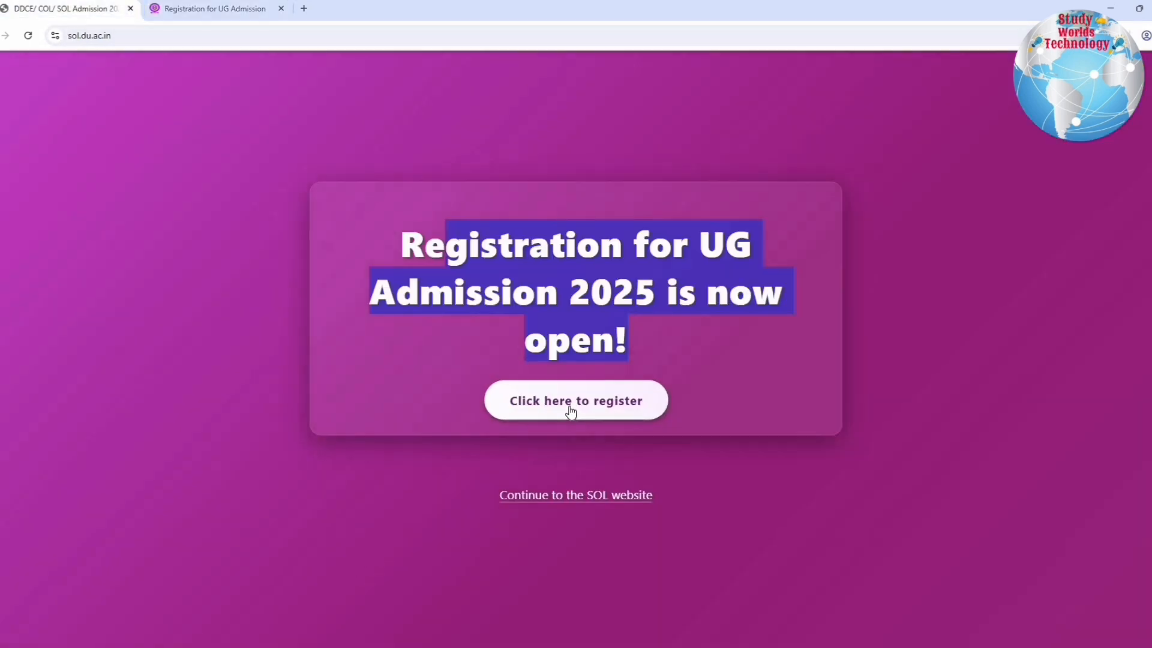
{"action": "left_click", "coordinate": [577, 493]}
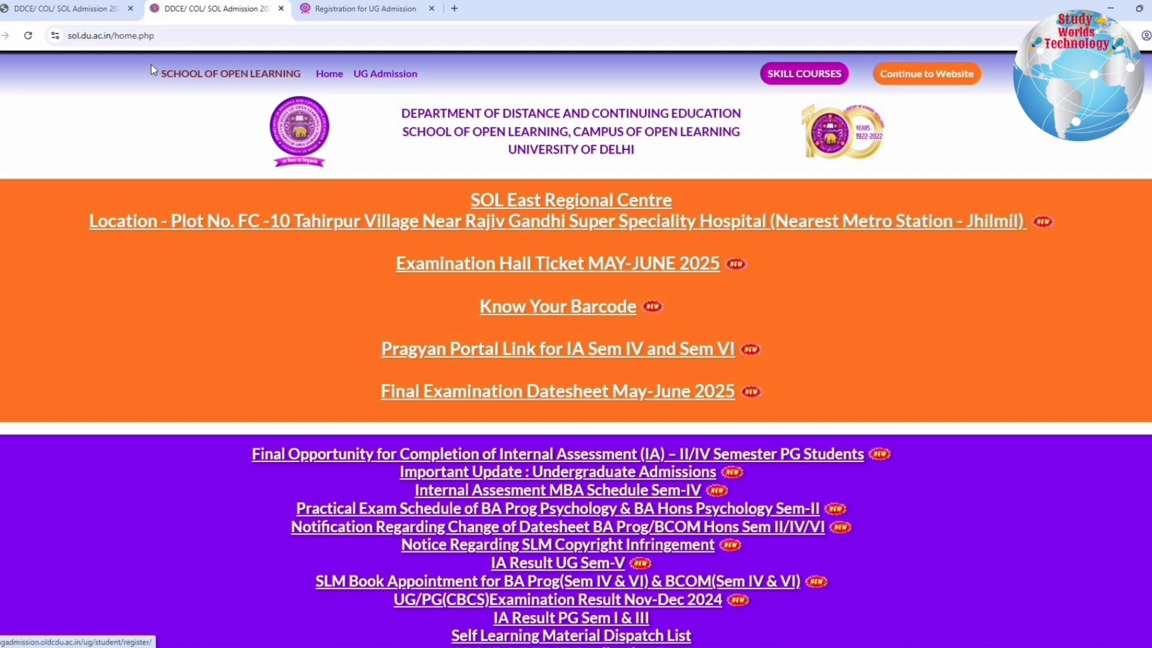
{"action": "left_click", "coordinate": [331, 65]}
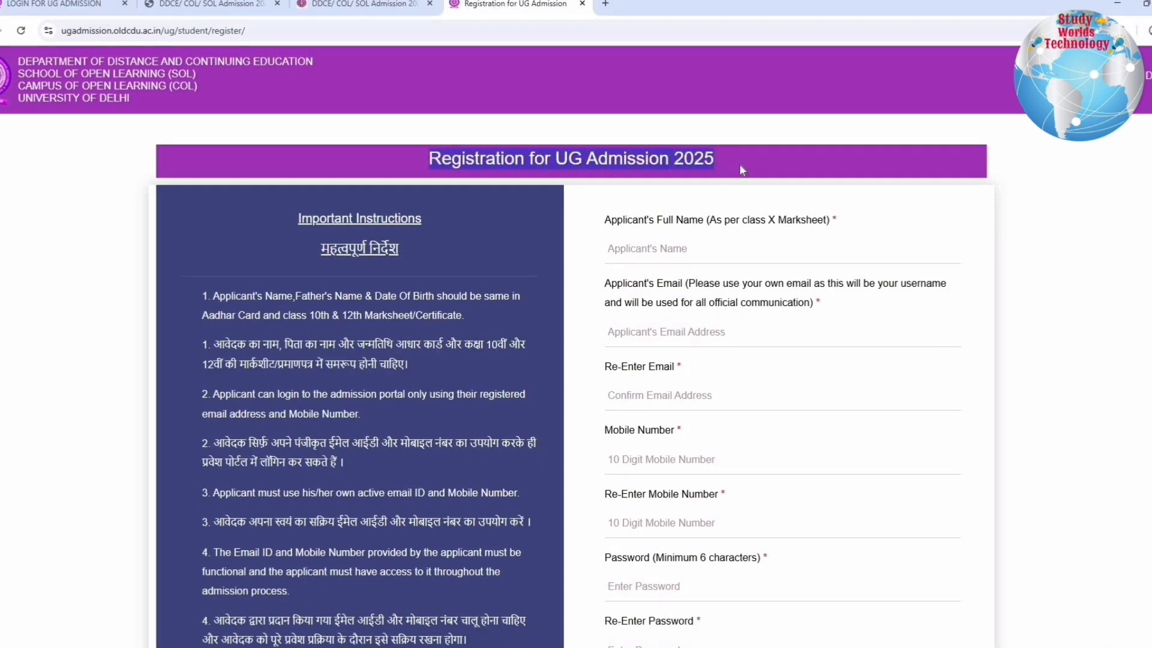
Read the Important Instructions on the UG registration page, including the ABC (APPAR) ID and DEB ID requirements
{"action": "triple_click", "coordinate": [740, 164]}
{"action": "left_click", "coordinate": [397, 263]}
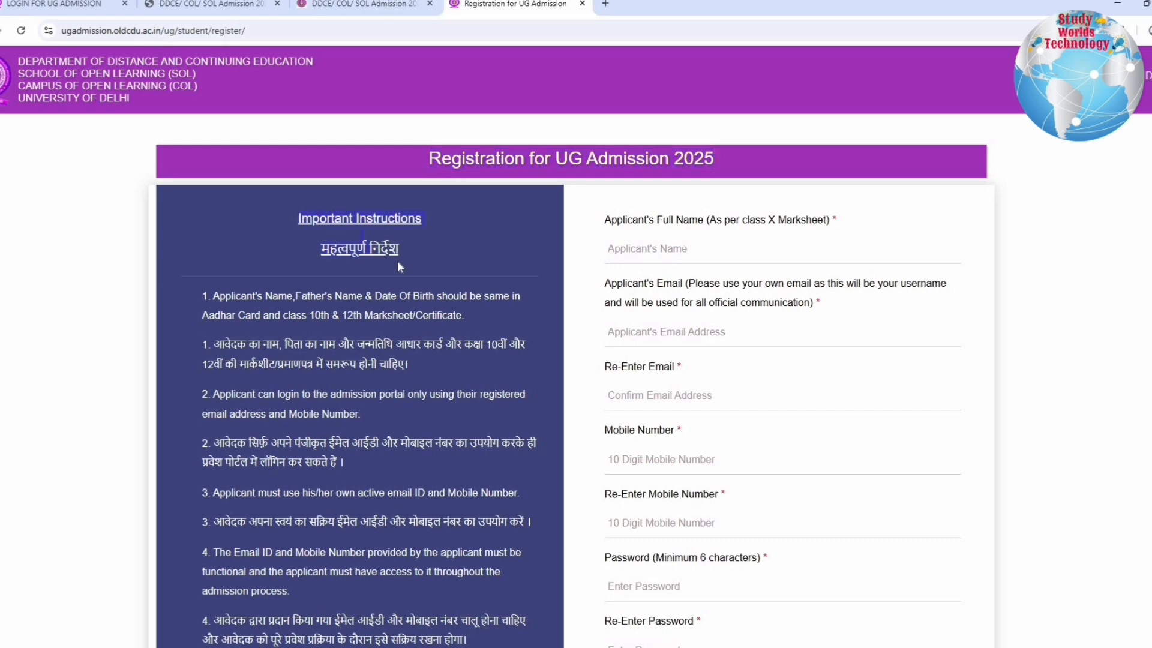
{"action": "scroll", "coordinate": [245, 176], "scroll_direction": "down", "scroll_amount": 1}
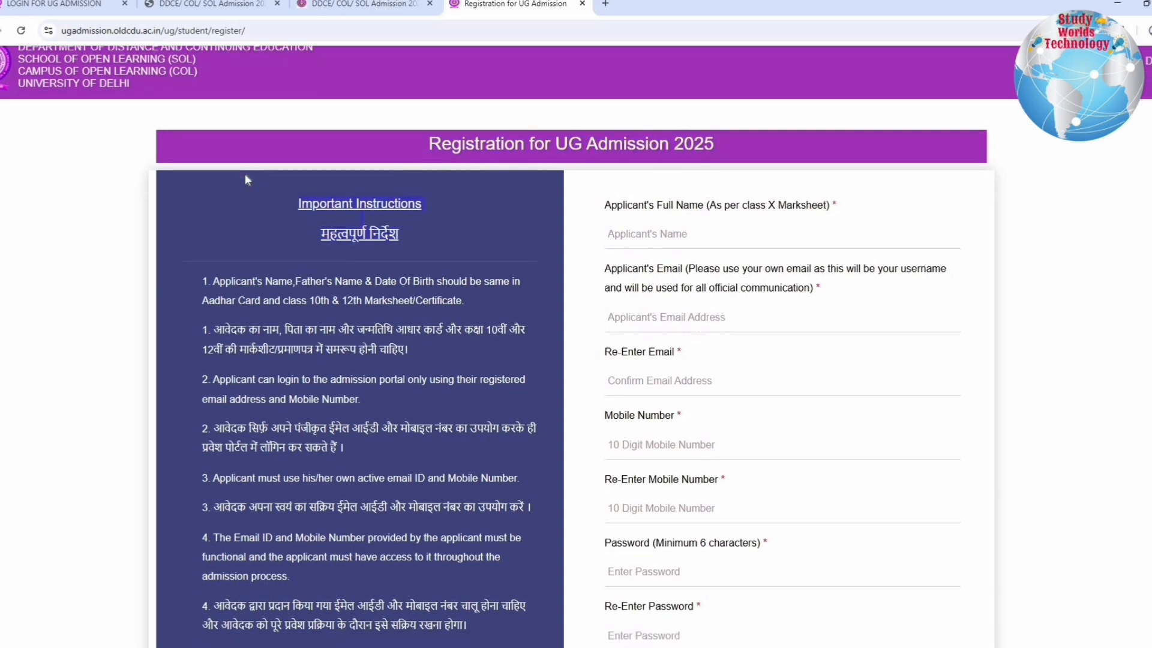
{"action": "scroll", "coordinate": [244, 178], "scroll_direction": "down", "scroll_amount": 2}
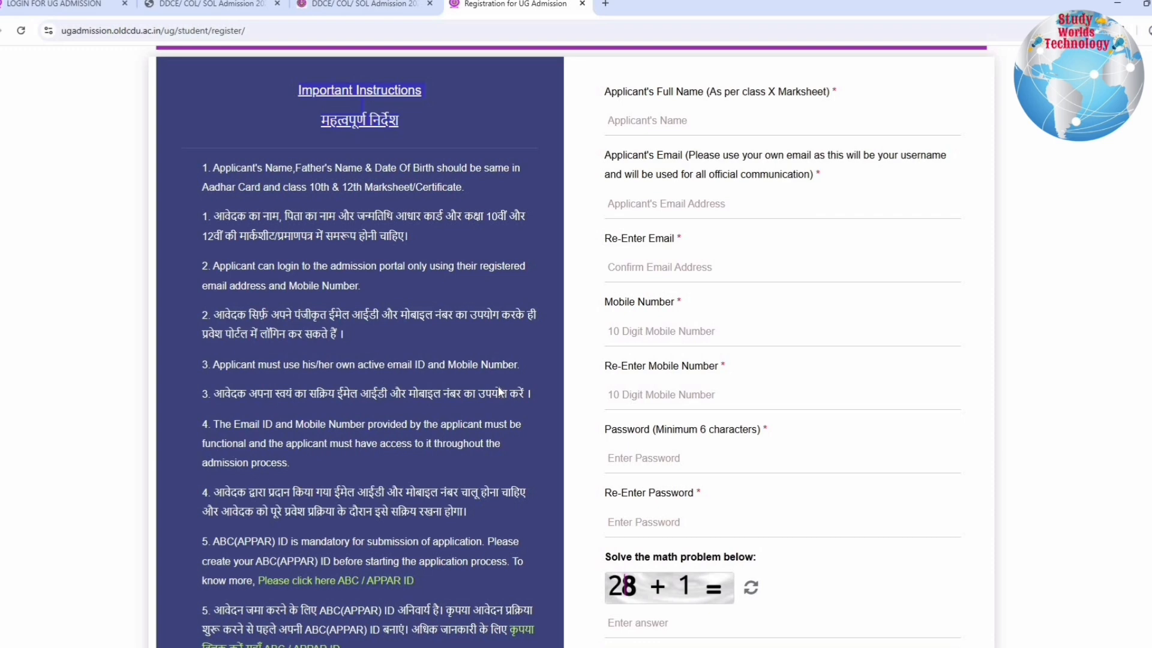
{"action": "scroll", "coordinate": [414, 284], "scroll_direction": "down", "scroll_amount": 2}
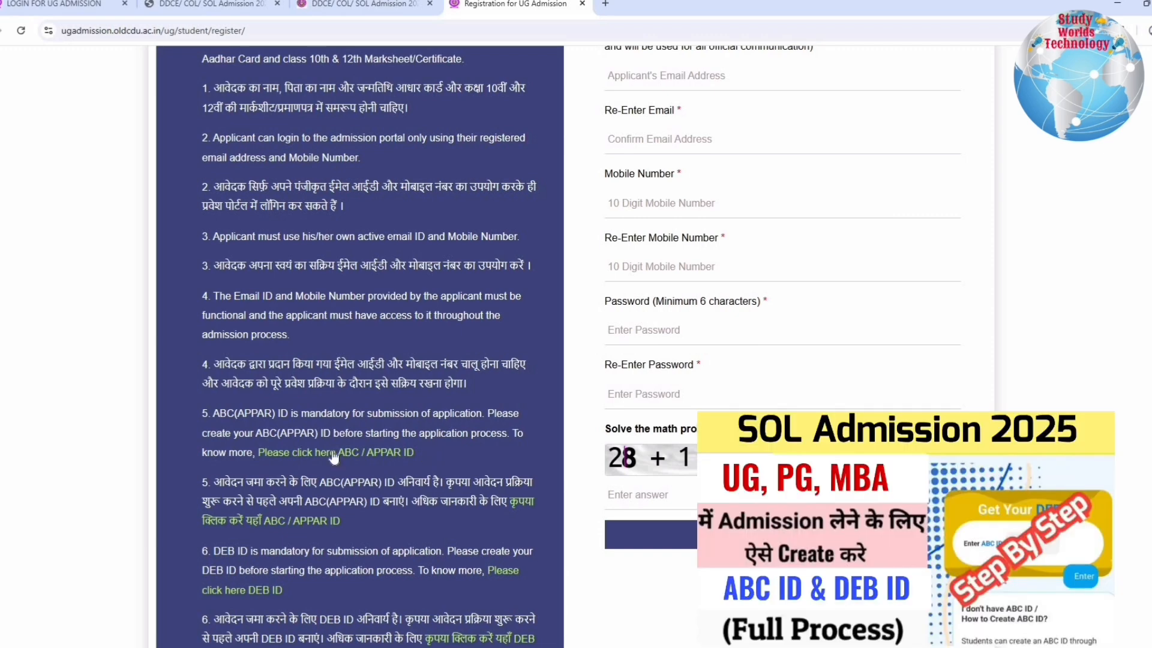
{"action": "left_click_drag", "start_coordinate": [335, 456], "coordinate": [414, 450]}
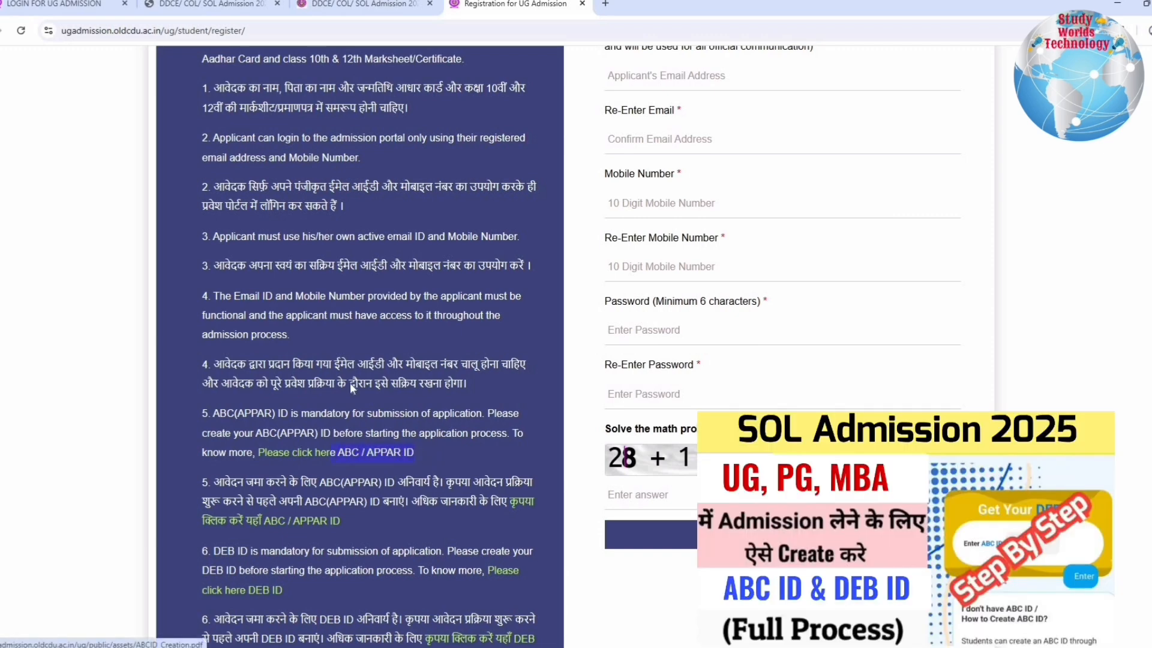
{"action": "scroll", "coordinate": [345, 333], "scroll_direction": "down", "scroll_amount": 2}
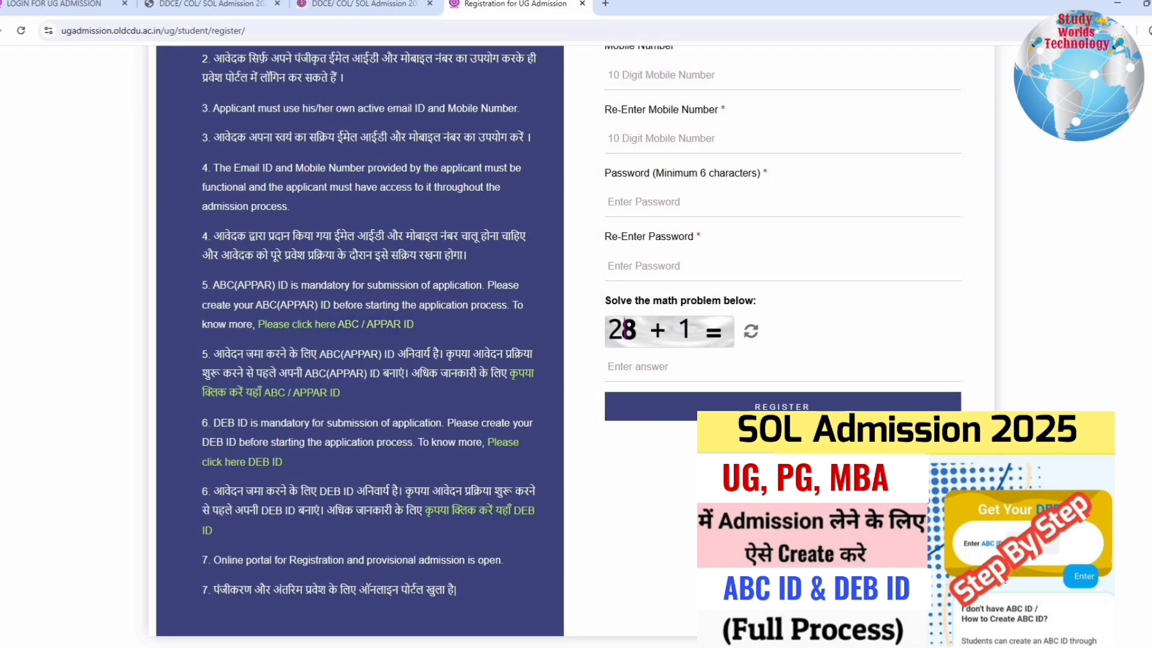
{"action": "left_click_drag", "start_coordinate": [341, 394], "coordinate": [264, 395]}
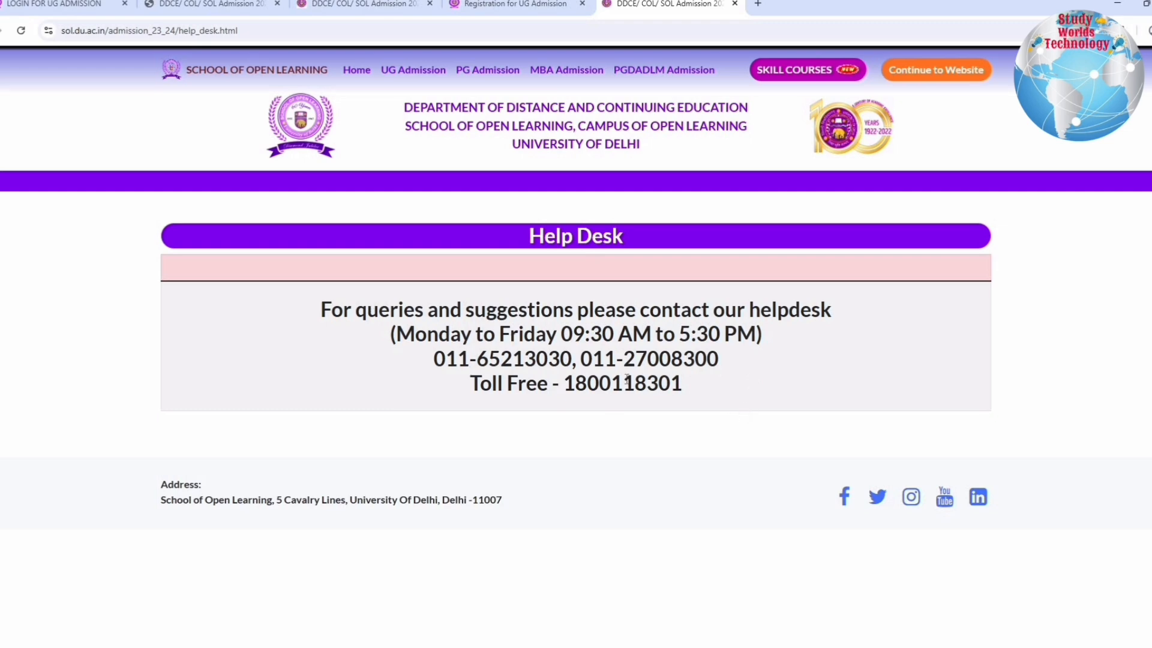
Check the contact numbers and address on the SOL Help Desk page and close its tab
{"action": "left_click_drag", "start_coordinate": [367, 310], "coordinate": [682, 384]}
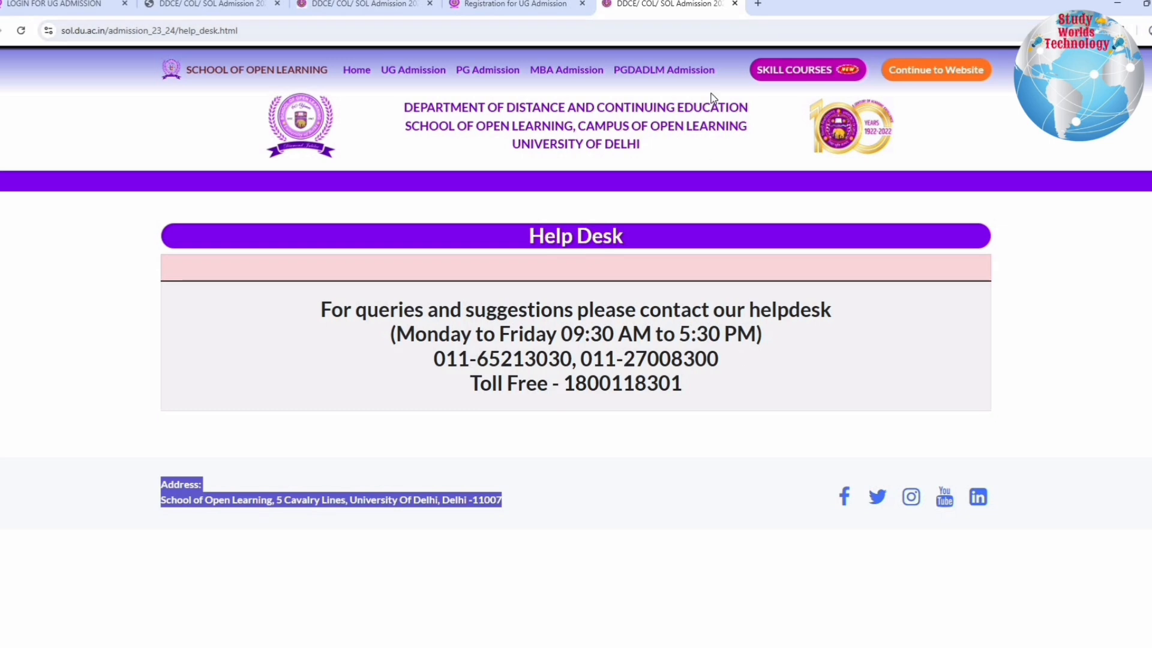
{"action": "left_click", "coordinate": [735, 5]}
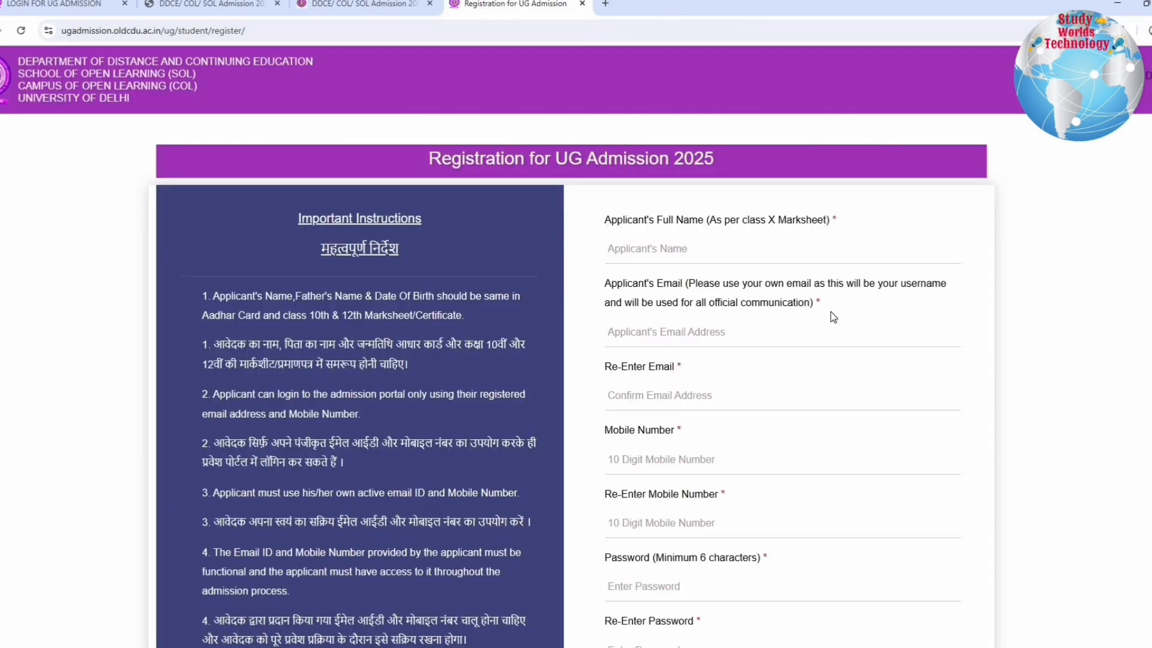
Review the registration form's required fields: full name, email, mobile number, password and their re-entry fields
{"action": "scroll", "coordinate": [834, 317], "scroll_direction": "down", "scroll_amount": 2}
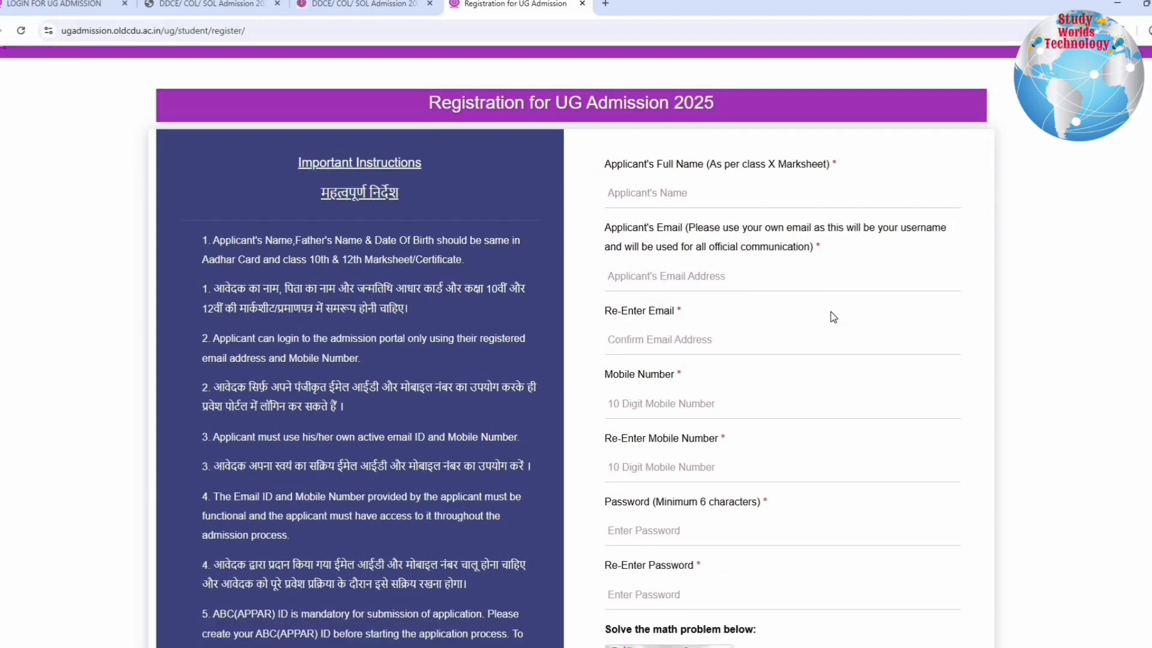
{"action": "scroll", "coordinate": [608, 150], "scroll_direction": "up", "scroll_amount": 1}
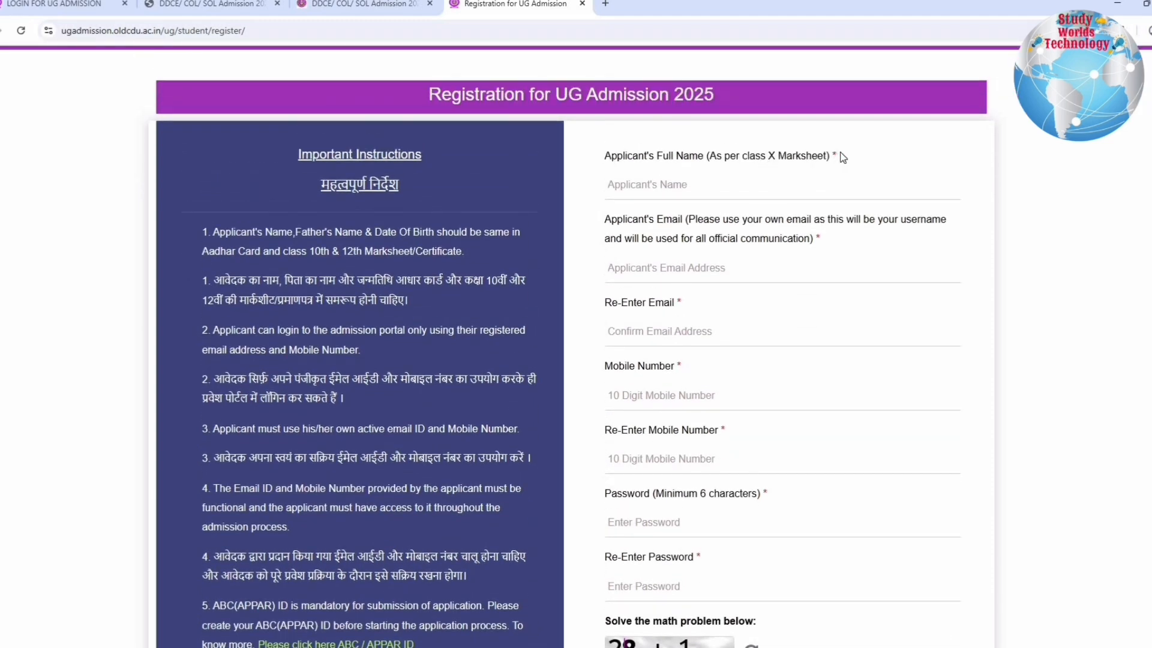
{"action": "left_click_drag", "start_coordinate": [838, 155], "coordinate": [669, 185]}
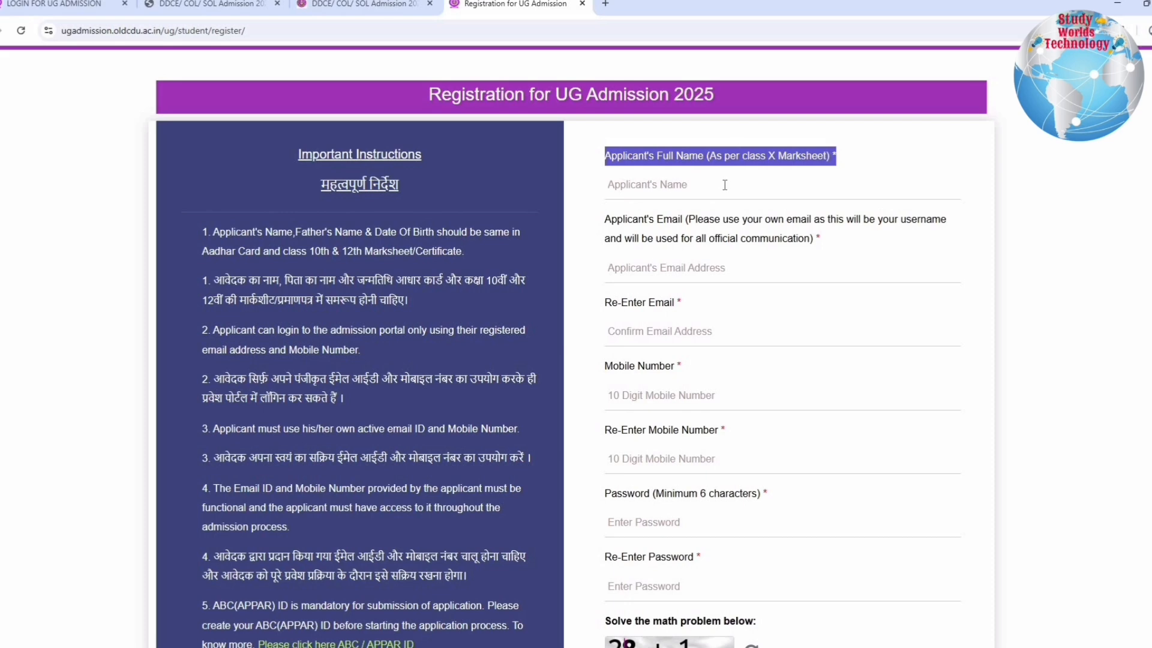
{"action": "triple_click", "coordinate": [822, 240]}
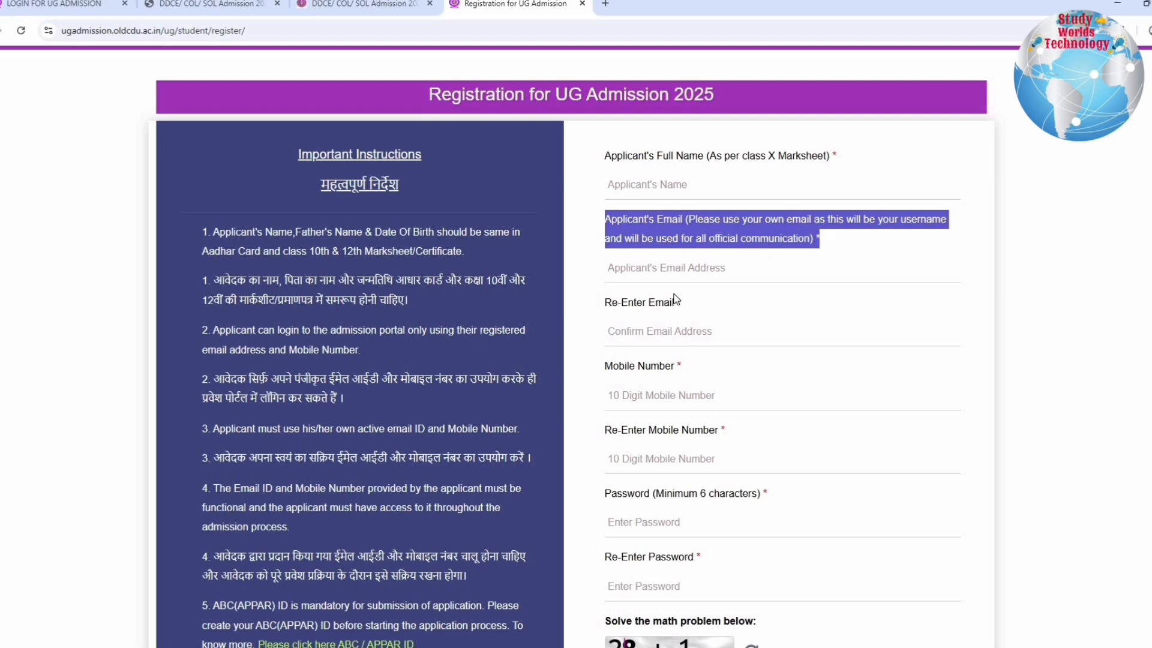
{"action": "left_click_drag", "start_coordinate": [606, 304], "coordinate": [678, 333]}
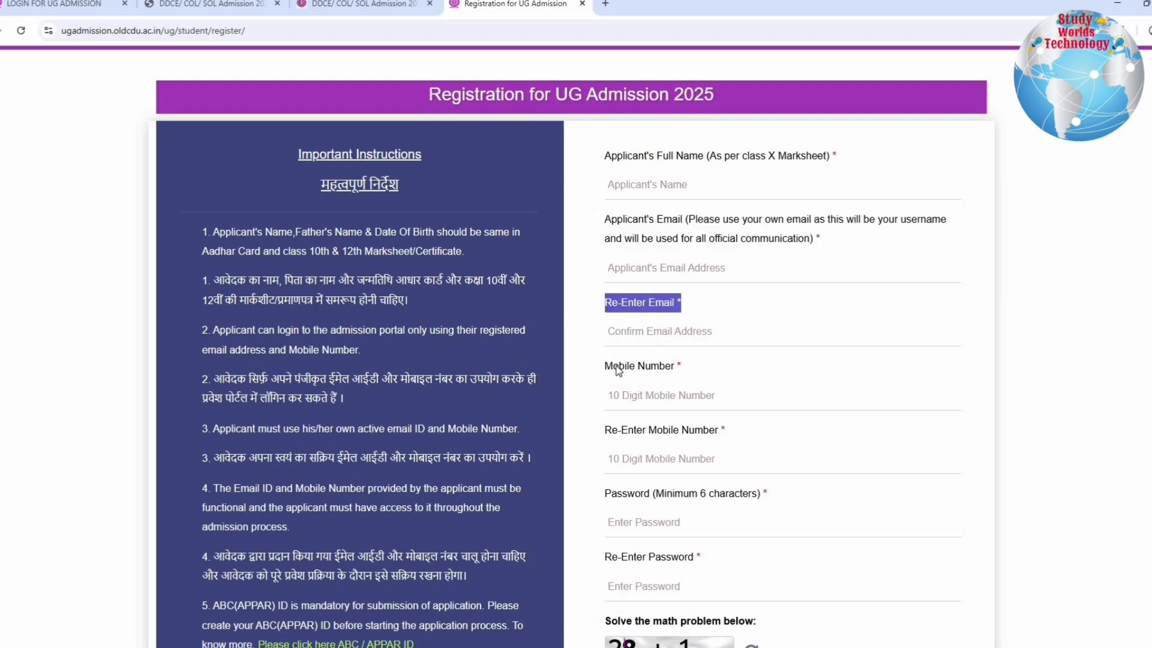
{"action": "triple_click", "coordinate": [675, 398]}
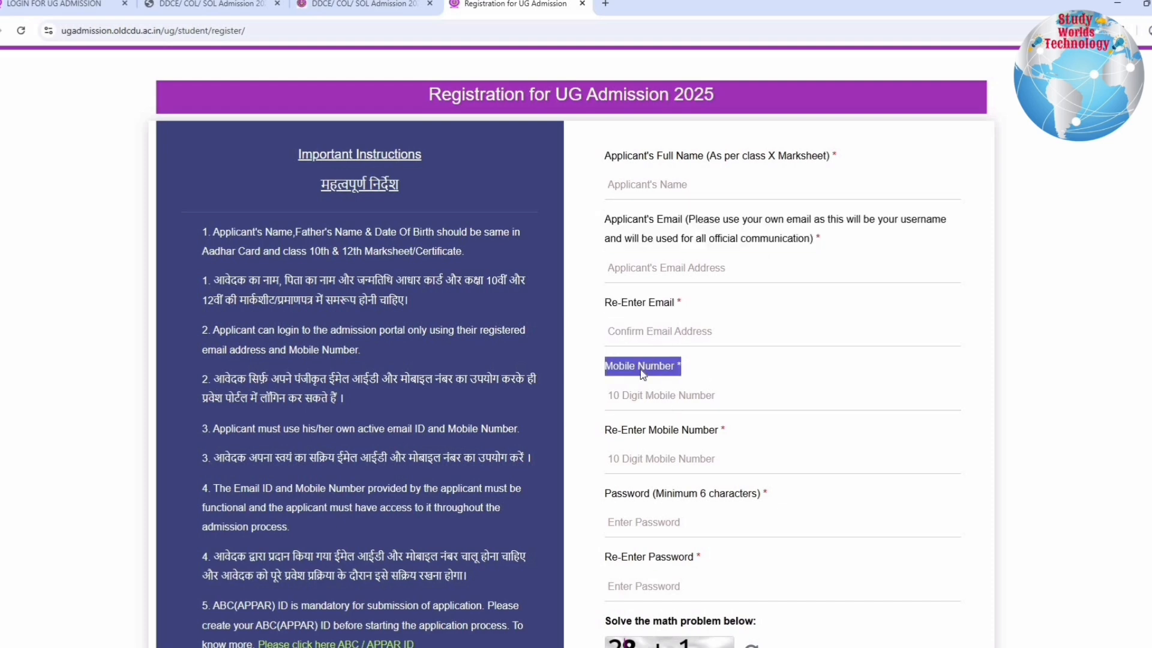
{"action": "scroll", "coordinate": [641, 371], "scroll_direction": "down", "scroll_amount": 1}
{"action": "left_click_drag", "start_coordinate": [612, 366], "coordinate": [674, 380]}
{"action": "scroll", "coordinate": [618, 307], "scroll_direction": "down", "scroll_amount": 2}
{"action": "left_click_drag", "start_coordinate": [611, 302], "coordinate": [686, 334]}
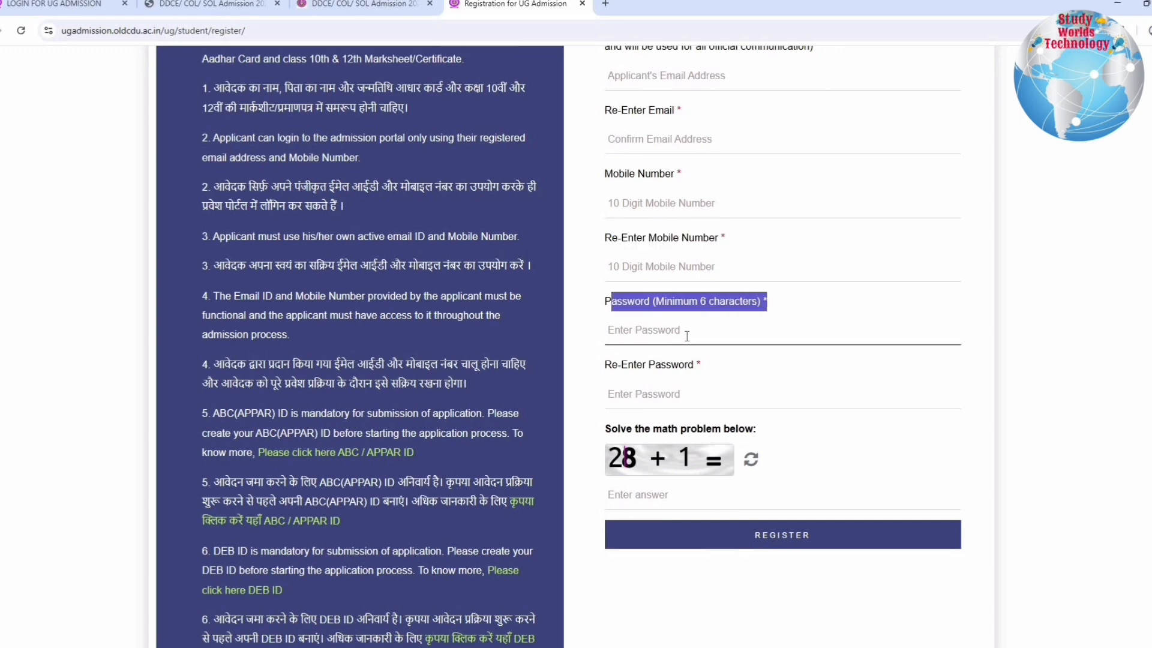
{"action": "triple_click", "coordinate": [642, 398]}
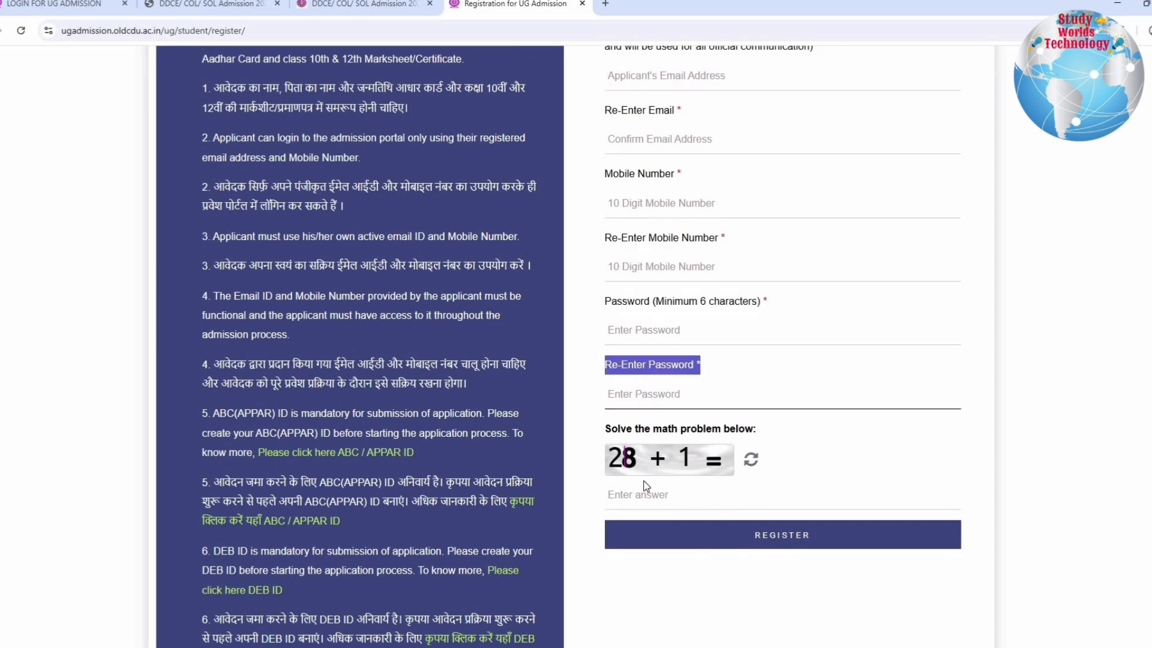
Submit the registration and verify the account with the email OTP, mobile OTP and reCAPTCHA check
{"action": "left_click", "coordinate": [740, 536]}
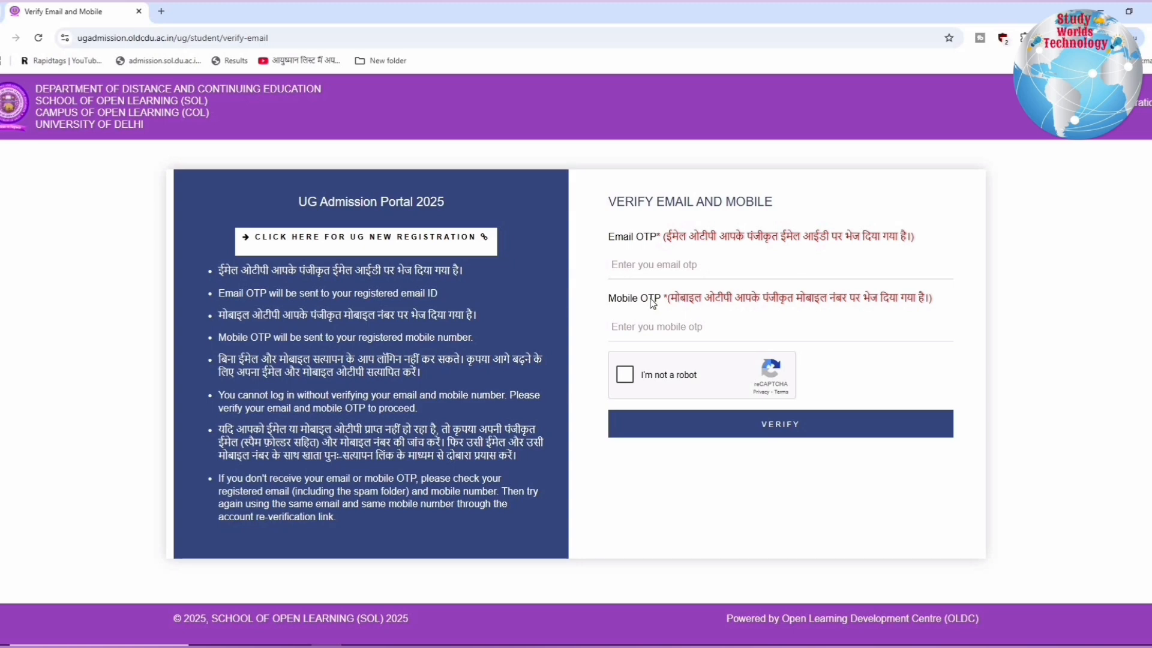
{"action": "left_click_drag", "start_coordinate": [623, 299], "coordinate": [933, 307]}
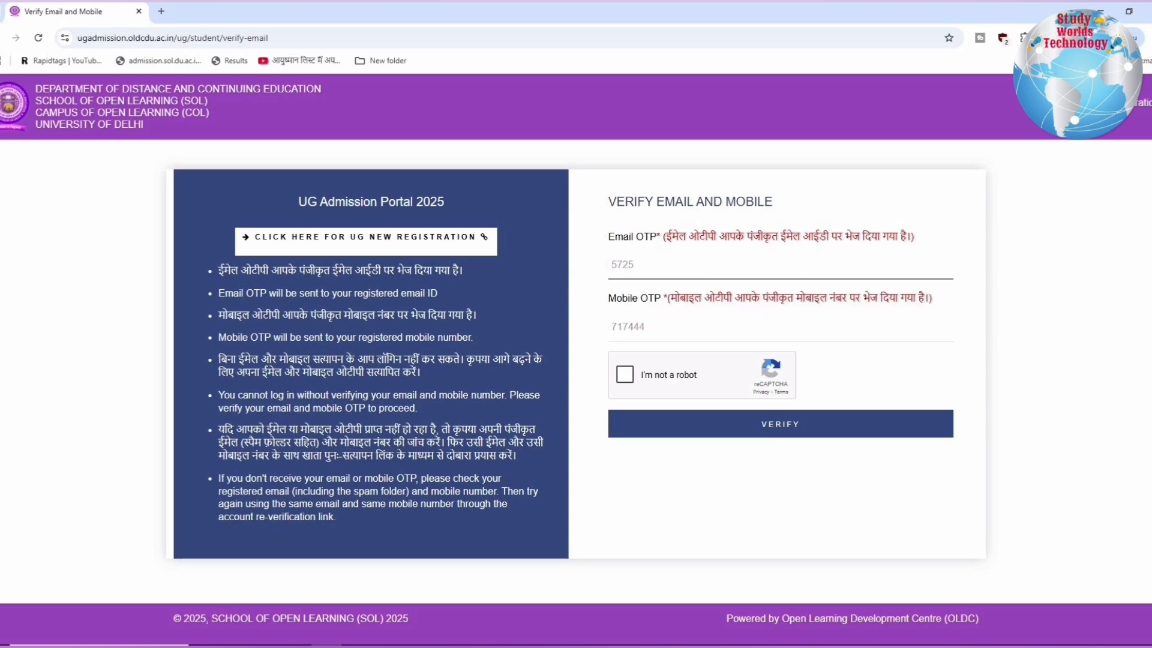
{"action": "left_click", "coordinate": [625, 374]}
{"action": "left_click", "coordinate": [793, 430]}
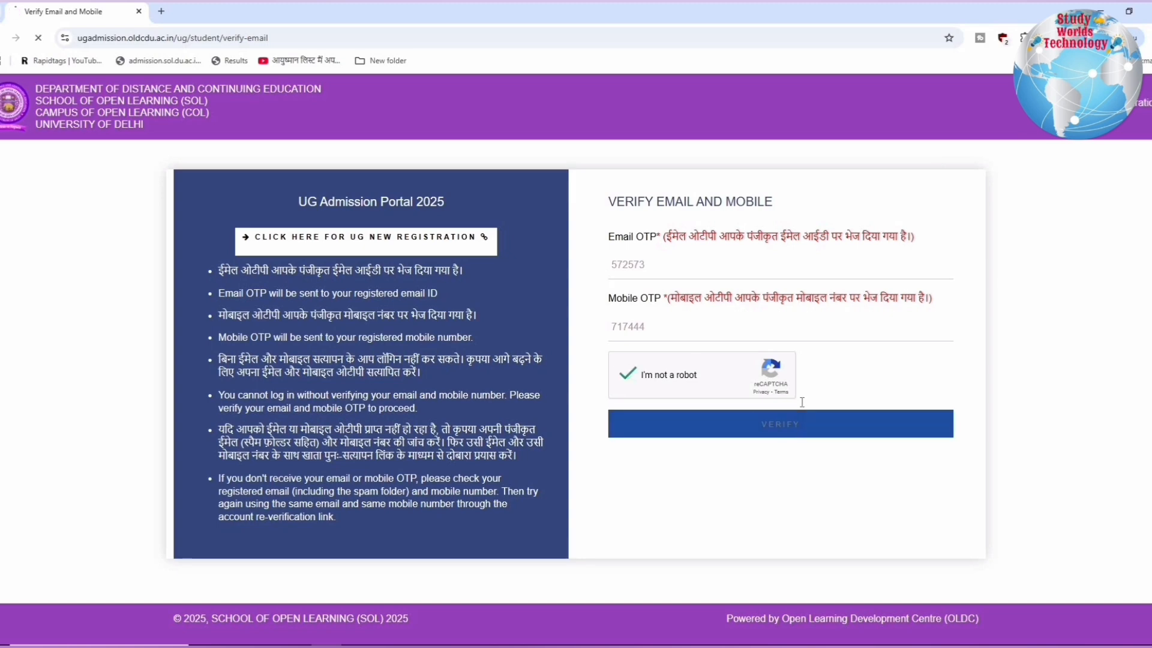
Read the verification notice on the UG admission login page and complete the login form's reCAPTCHA check
{"action": "left_click_drag", "start_coordinate": [507, 99], "coordinate": [618, 100]}
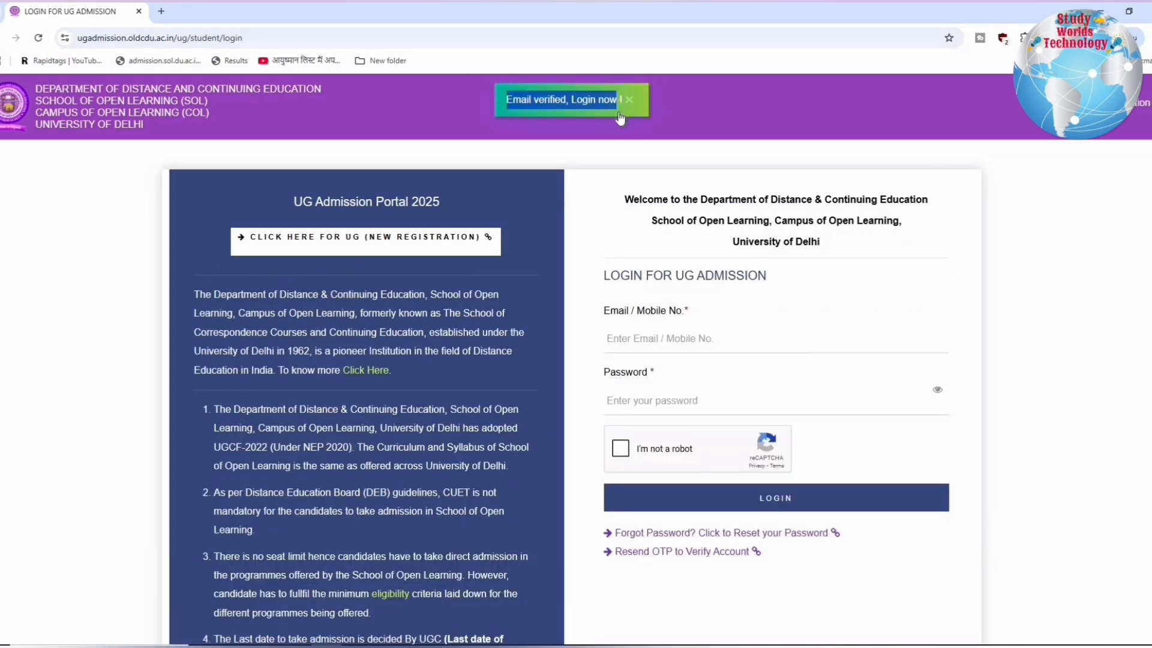
{"action": "left_click_drag", "start_coordinate": [606, 275], "coordinate": [803, 276]}
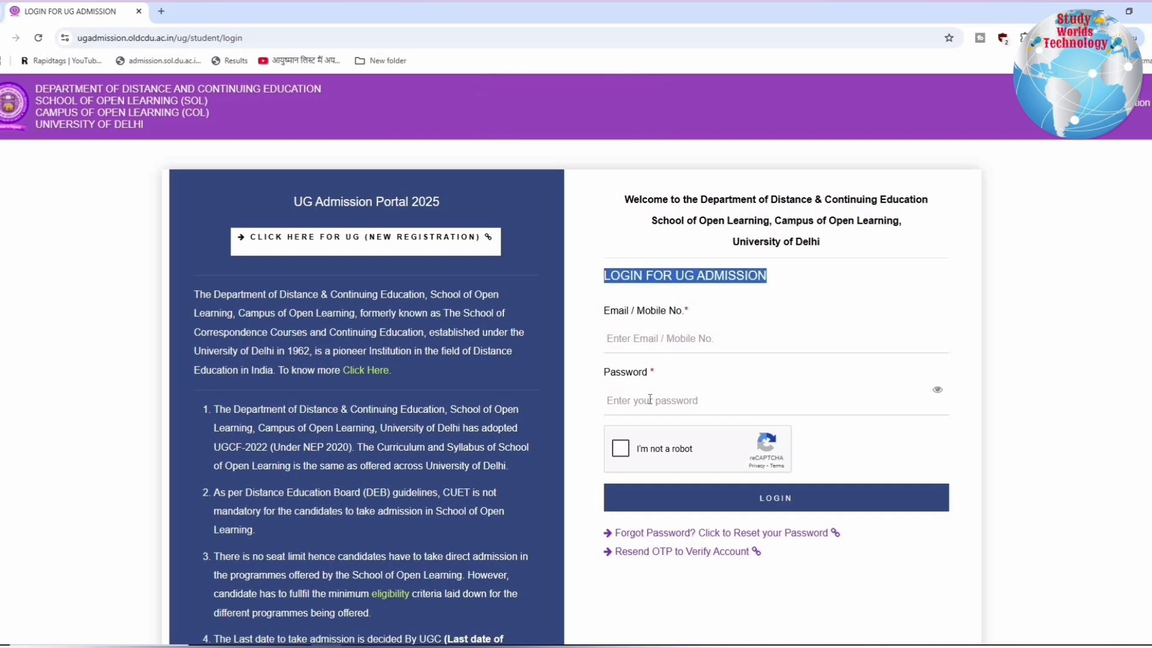
{"action": "left_click", "coordinate": [620, 450]}
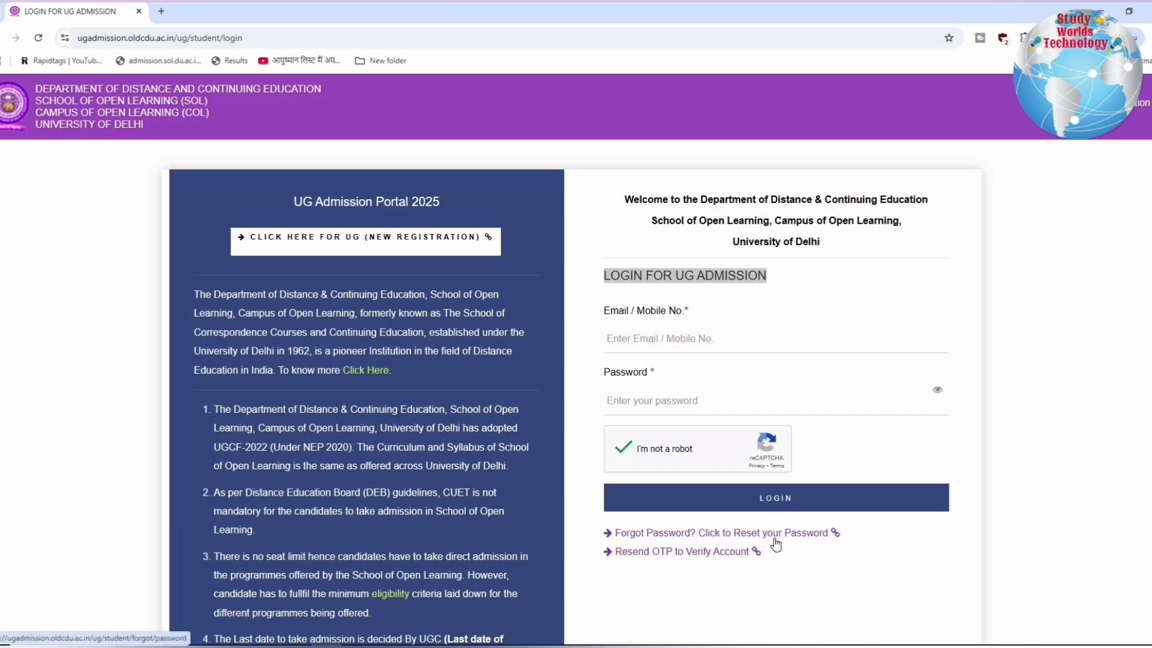
Open the Forgot Password page, request a password reset link by email and read the notice
{"action": "left_click", "coordinate": [707, 532]}
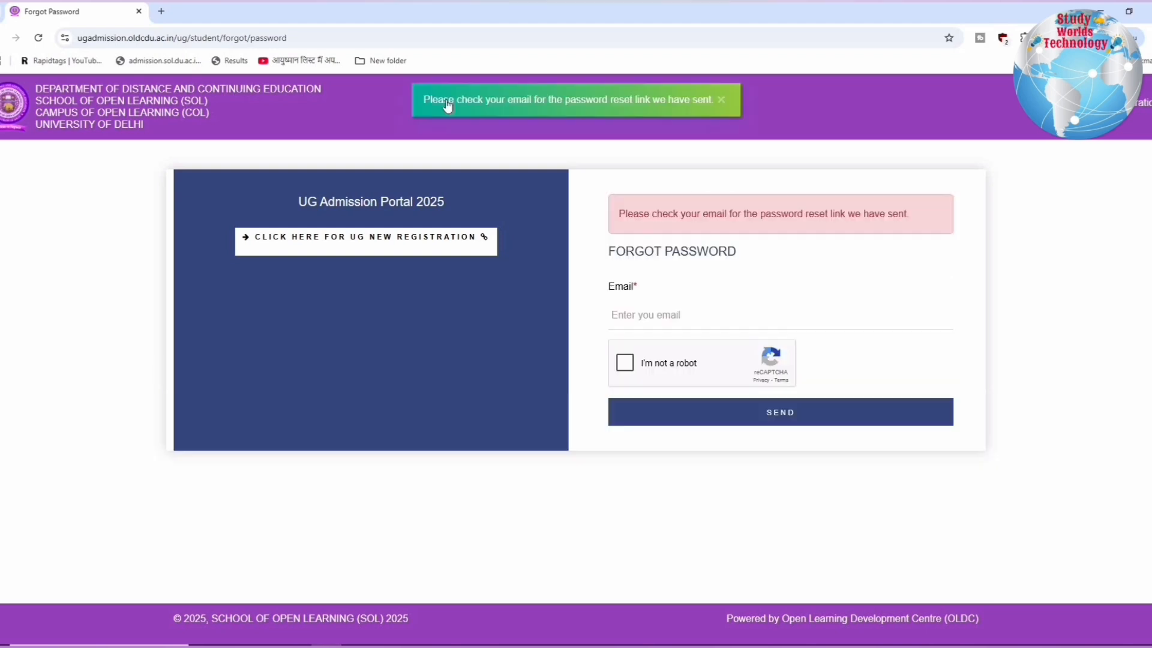
{"action": "left_click_drag", "start_coordinate": [445, 103], "coordinate": [713, 105]}
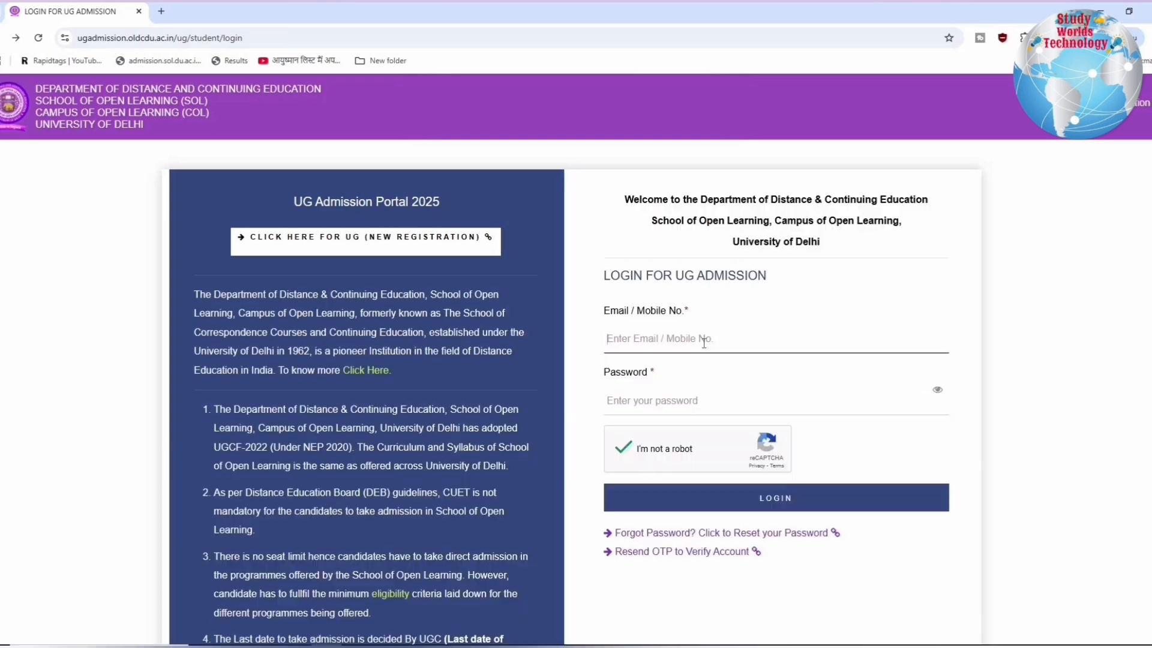
Read the welcome heading and the undergraduate admission eligibility titles on the Important Instructions page
{"action": "left_click", "coordinate": [704, 340]}
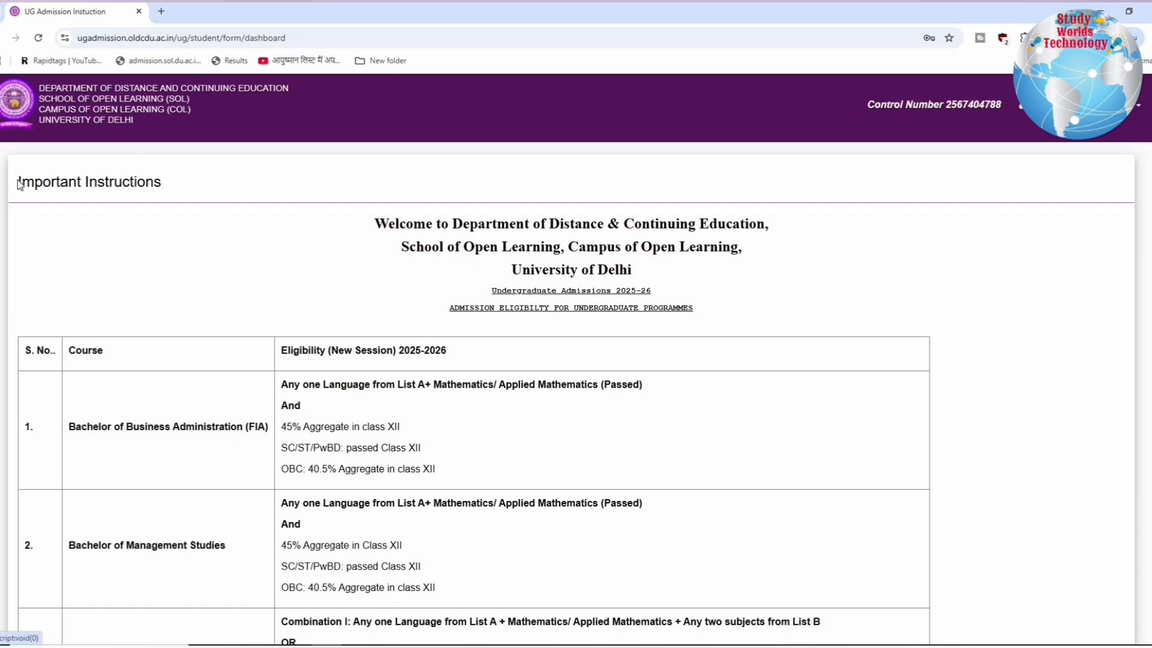
{"action": "left_click_drag", "start_coordinate": [18, 181], "coordinate": [201, 185]}
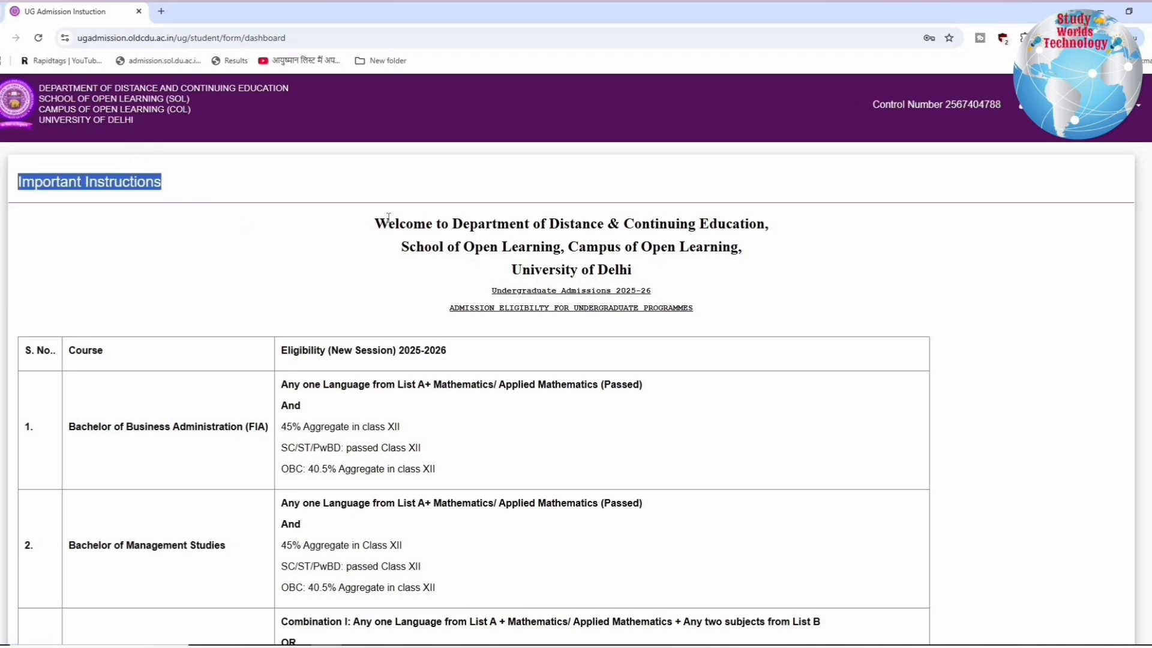
{"action": "left_click_drag", "start_coordinate": [388, 217], "coordinate": [682, 279]}
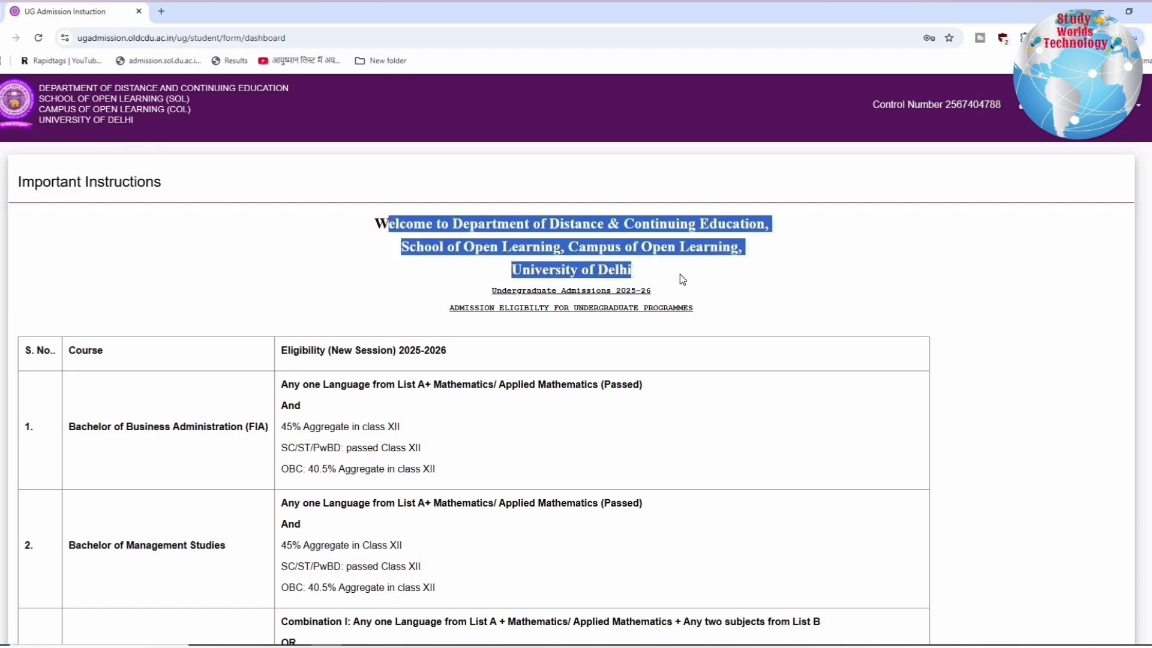
{"action": "left_click", "coordinate": [485, 301]}
{"action": "left_click_drag", "start_coordinate": [492, 292], "coordinate": [681, 297]}
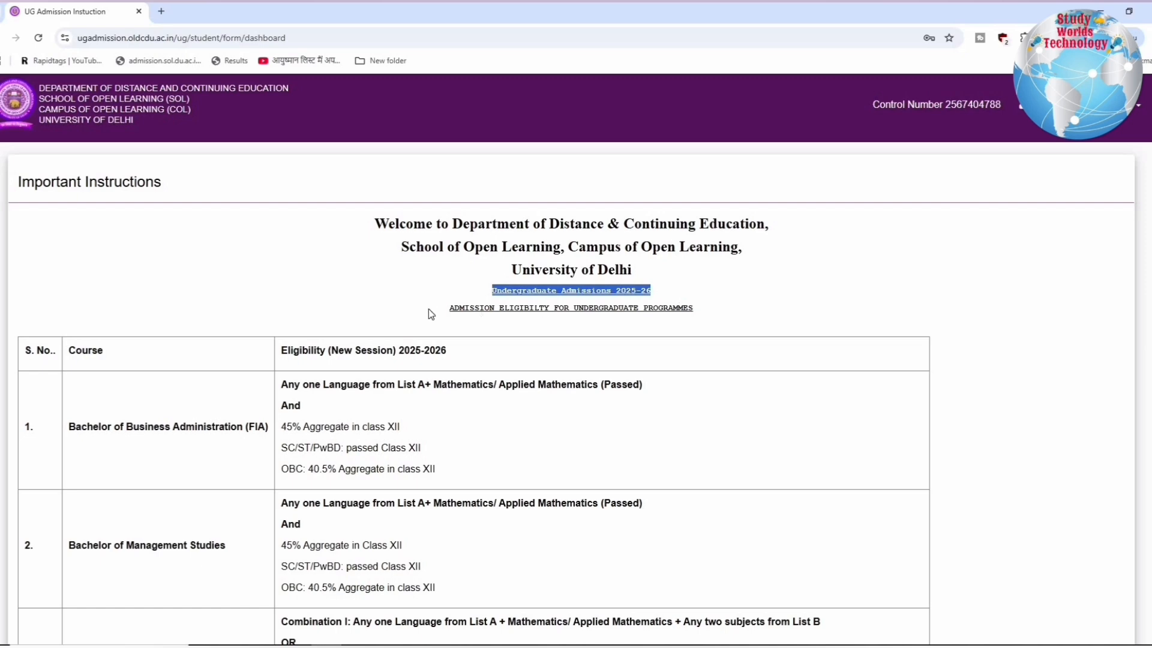
{"action": "left_click_drag", "start_coordinate": [431, 313], "coordinate": [709, 319]}
{"action": "scroll", "coordinate": [223, 295], "scroll_direction": "down", "scroll_amount": 3}
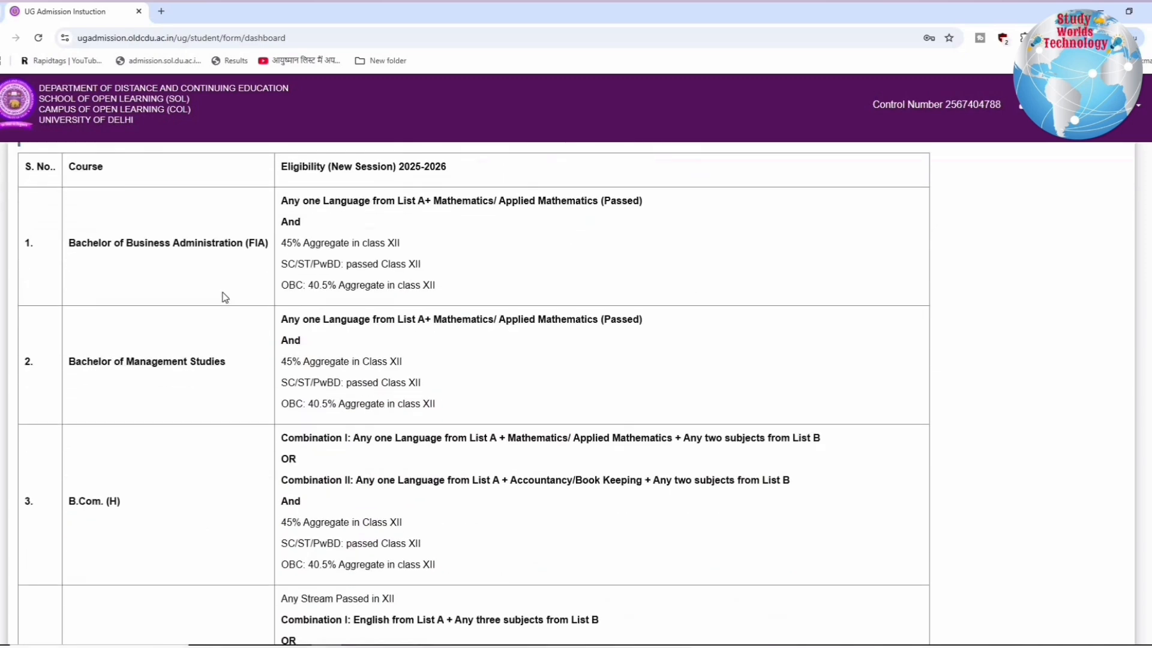
Examine the Bachelor of Business Administration (FIA) eligibility: required subjects and the Class XII aggregate for each category
{"action": "scroll", "coordinate": [173, 300], "scroll_direction": "up", "scroll_amount": 1}
{"action": "left_click_drag", "start_coordinate": [68, 303], "coordinate": [274, 311]}
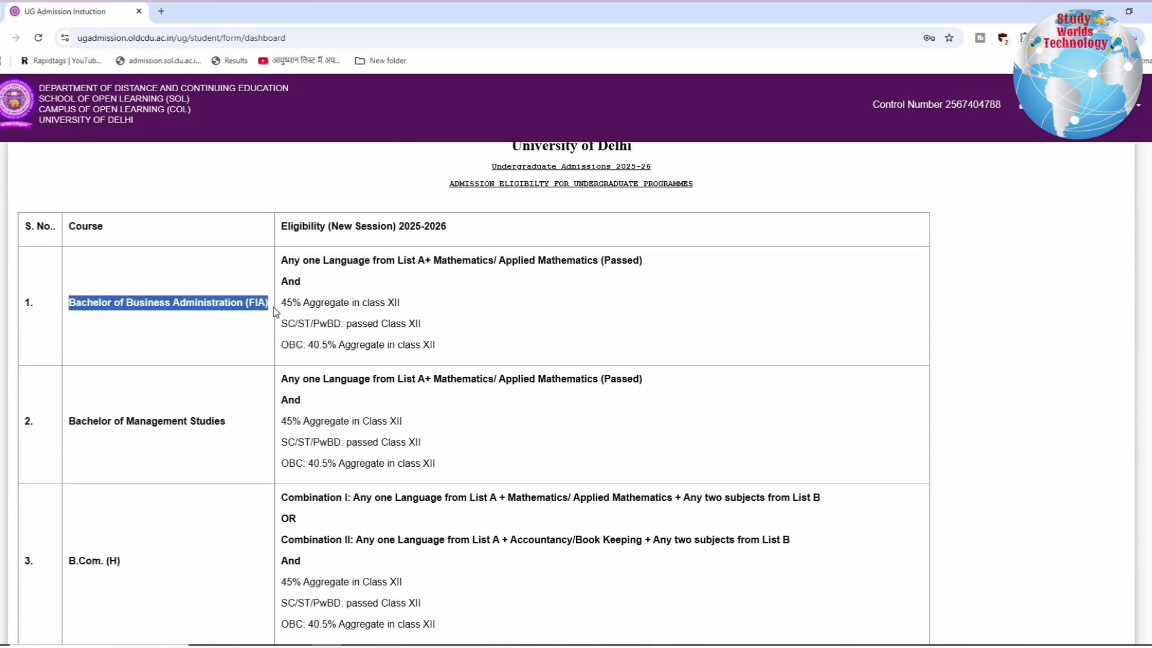
{"action": "left_click_drag", "start_coordinate": [303, 260], "coordinate": [657, 271]}
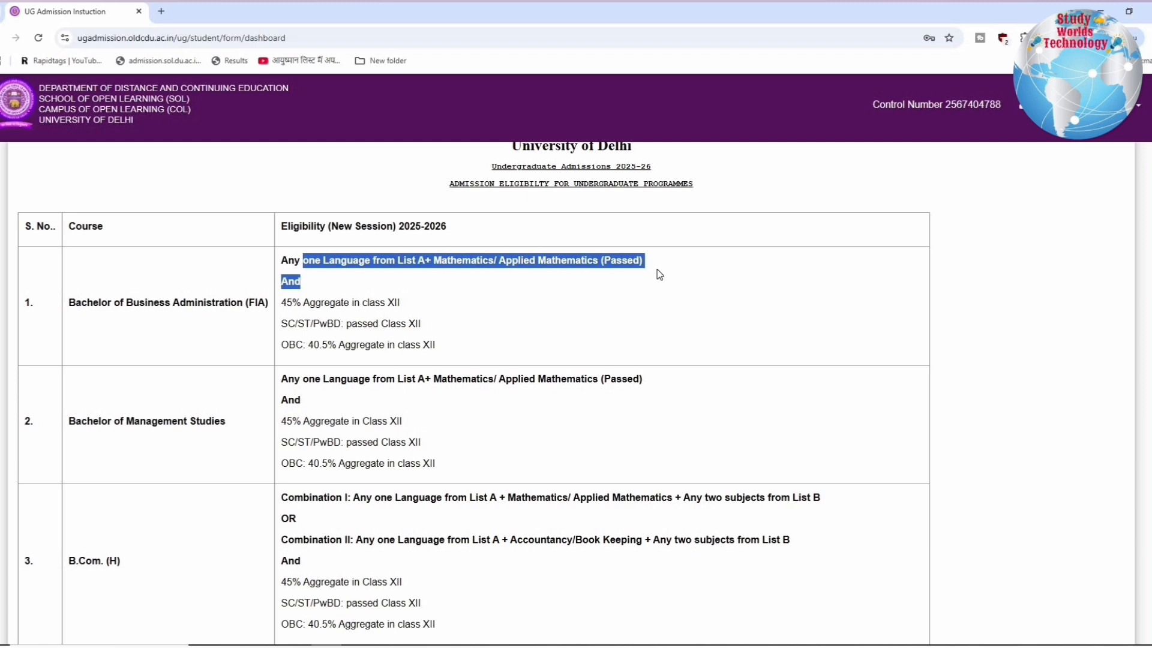
{"action": "left_click", "coordinate": [660, 275]}
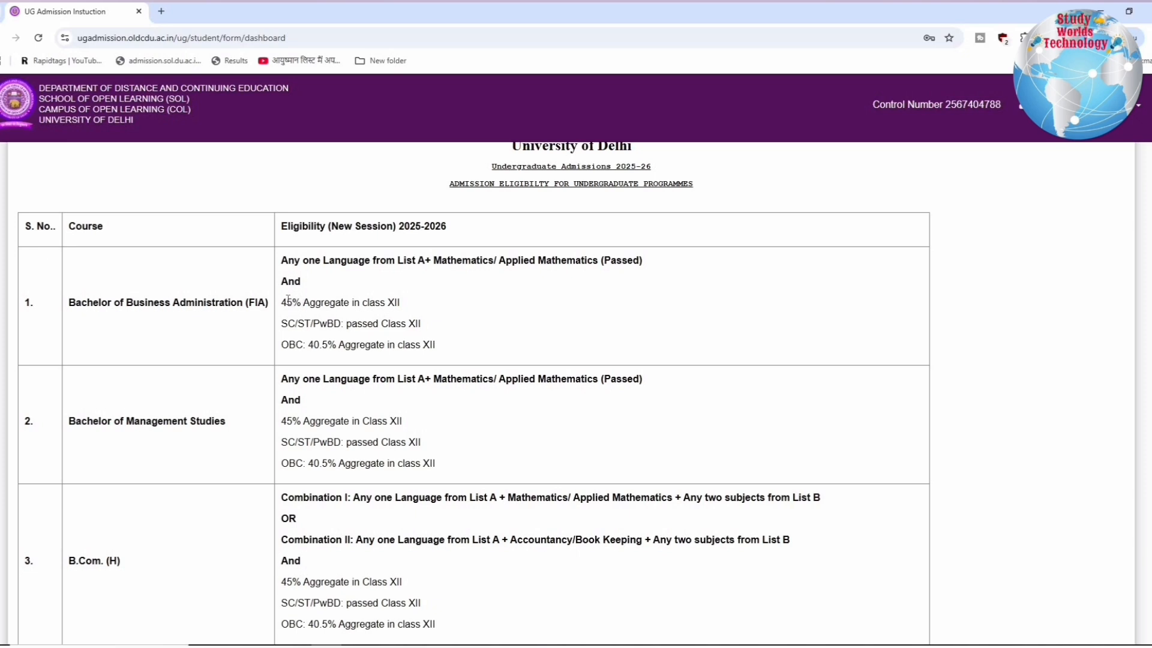
{"action": "left_click_drag", "start_coordinate": [405, 307], "coordinate": [420, 307]}
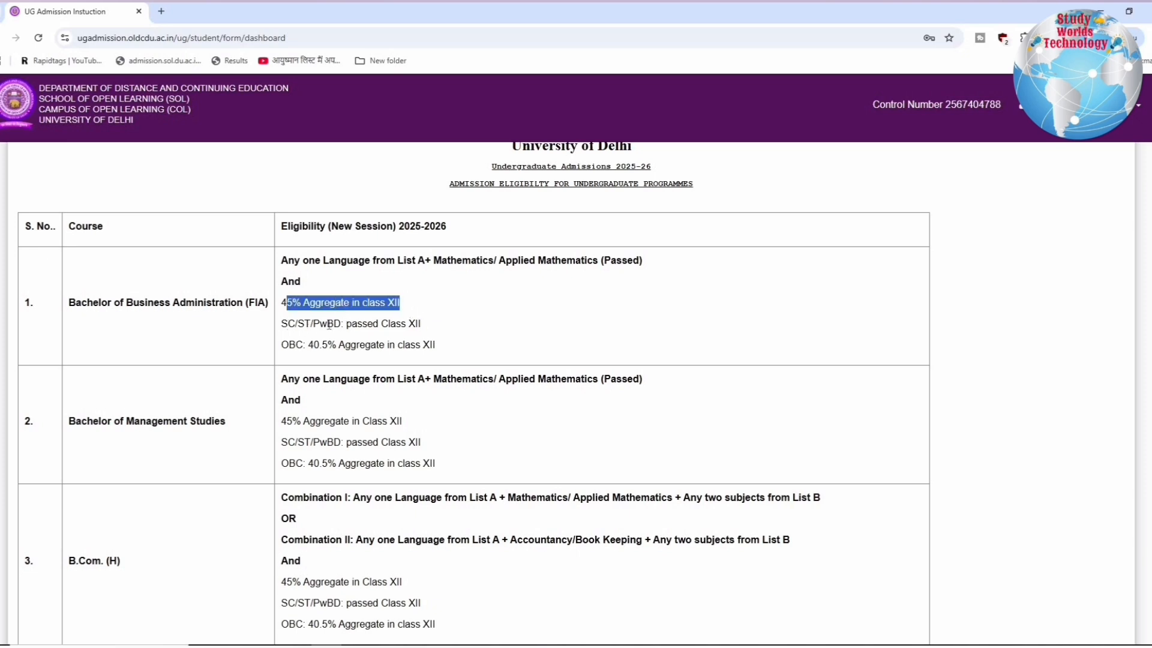
{"action": "left_click_drag", "start_coordinate": [288, 324], "coordinate": [434, 346]}
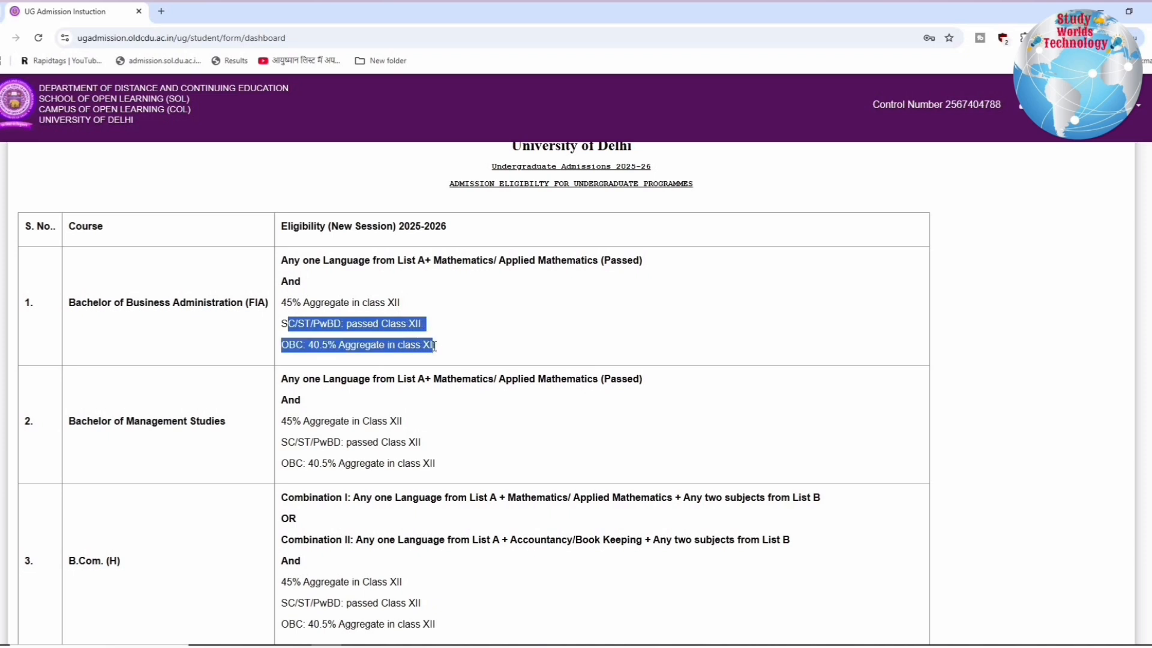
{"action": "left_click", "coordinate": [440, 347]}
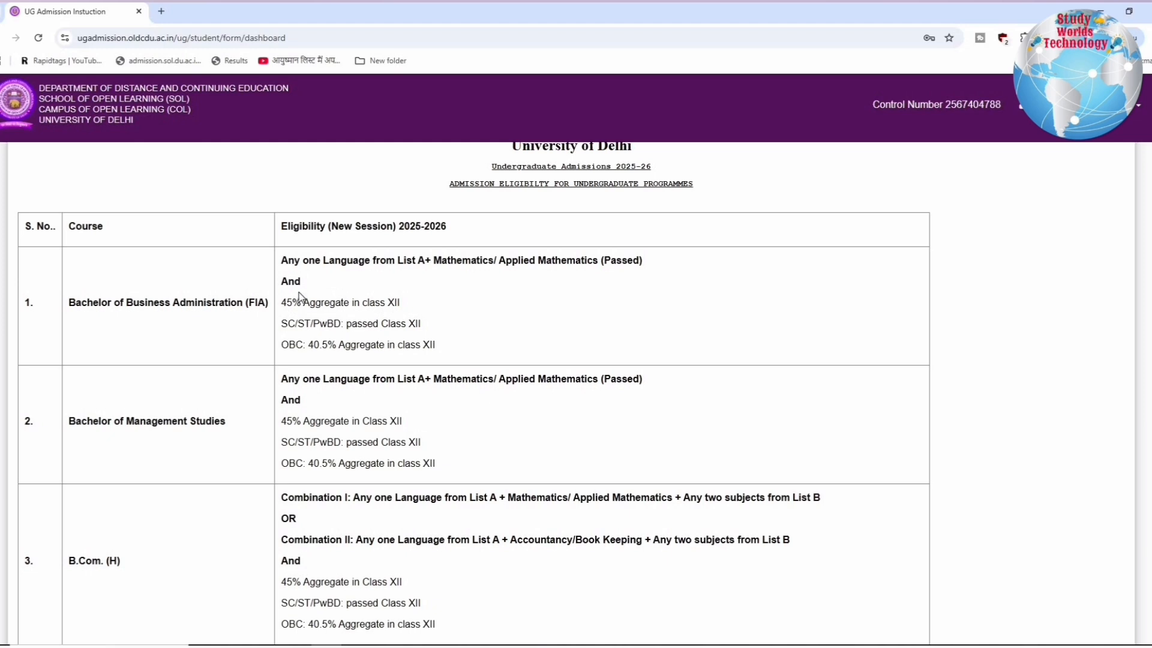
{"action": "left_click_drag", "start_coordinate": [301, 303], "coordinate": [427, 311]}
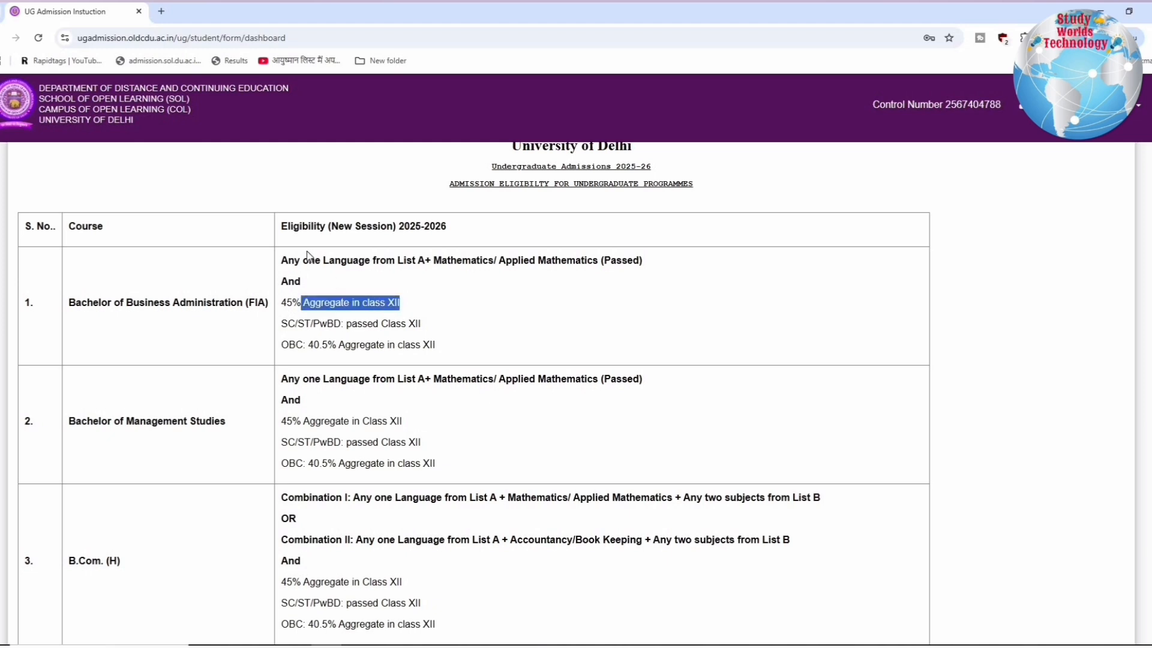
{"action": "left_click_drag", "start_coordinate": [309, 261], "coordinate": [457, 260]}
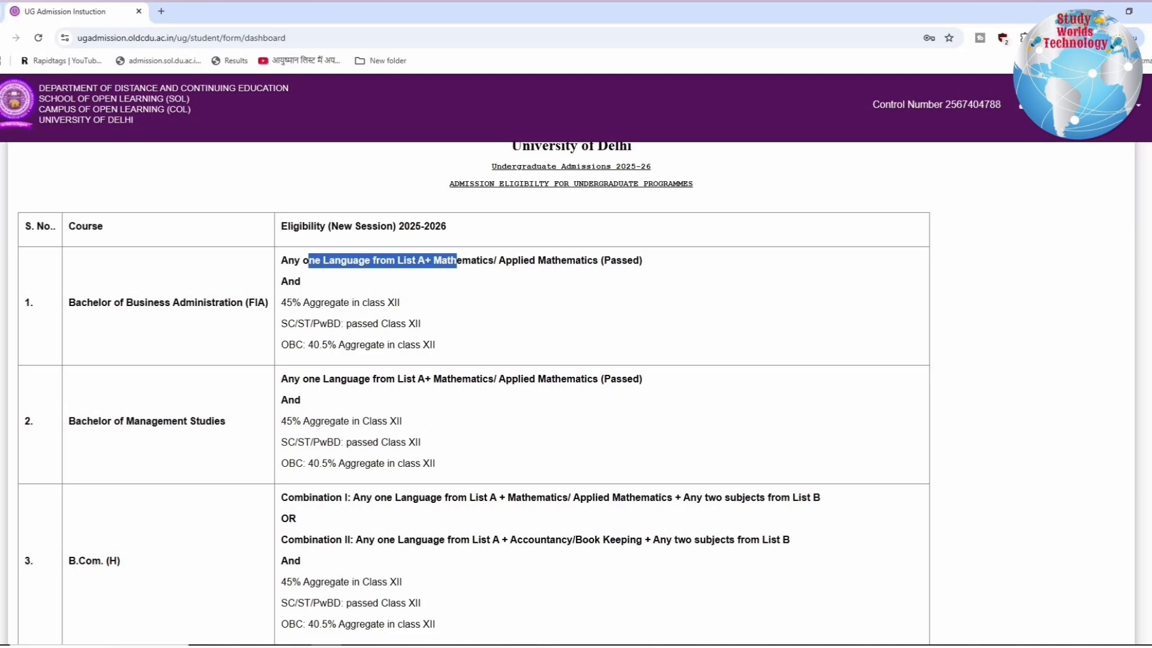
Review the List A languages and the List B domain-specific subjects under Programme Specific Eligibilities
{"action": "scroll", "coordinate": [474, 396], "scroll_direction": "down", "scroll_amount": 15}
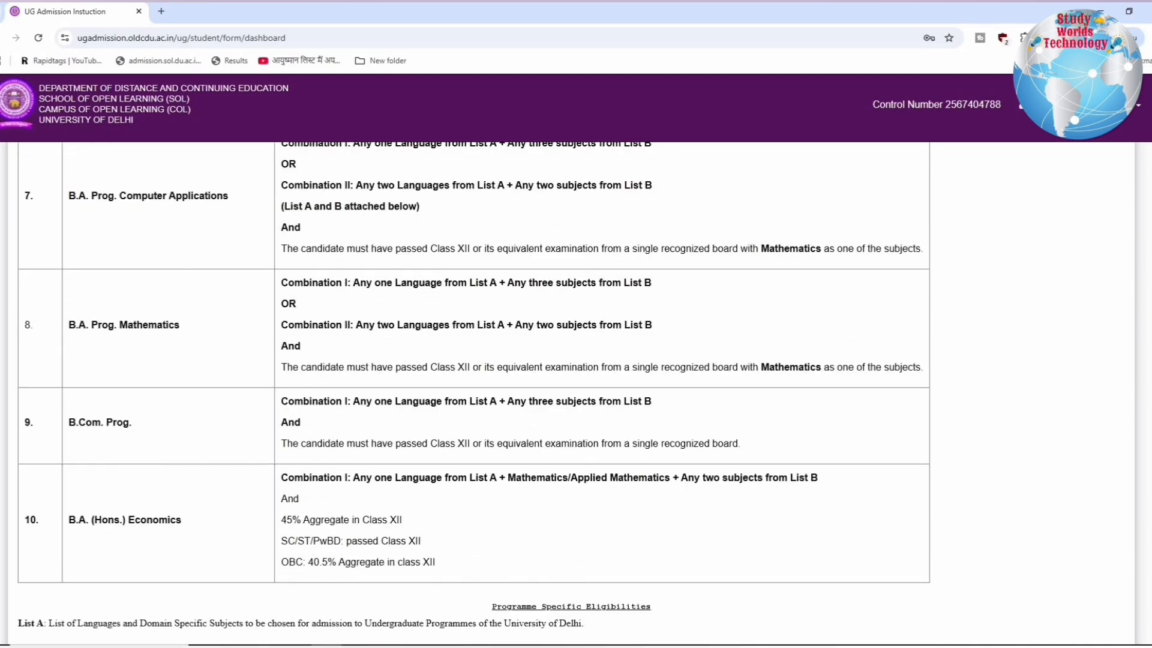
{"action": "scroll", "coordinate": [1150, 473], "scroll_direction": "down", "scroll_amount": 6}
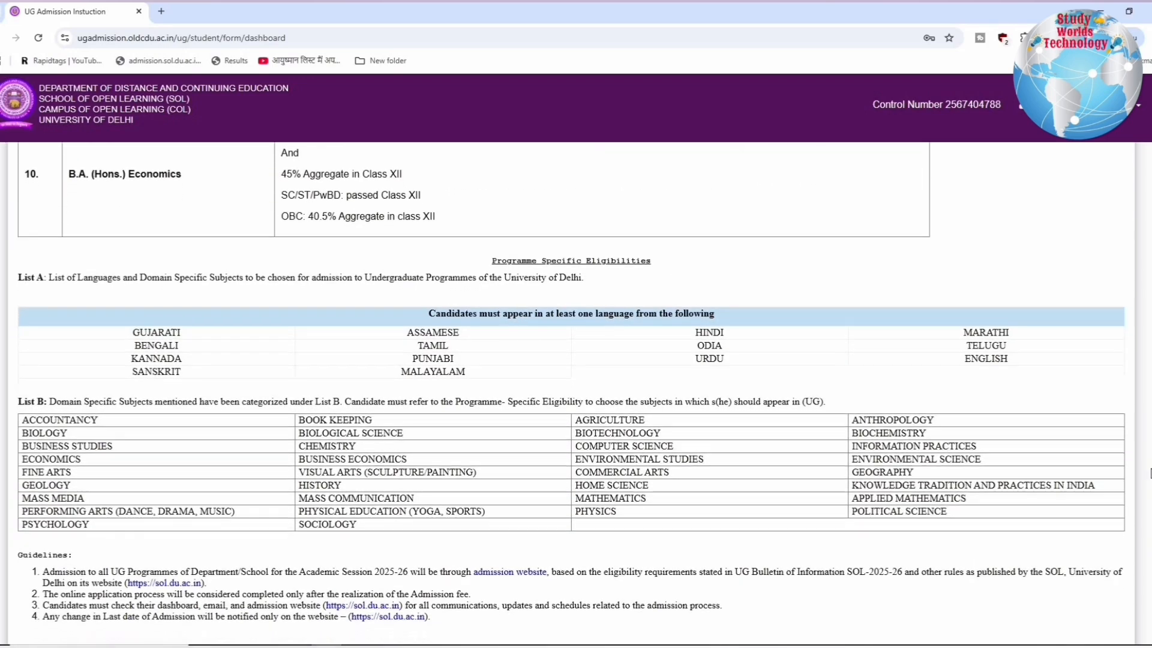
{"action": "scroll", "coordinate": [690, 489], "scroll_direction": "up", "scroll_amount": 1}
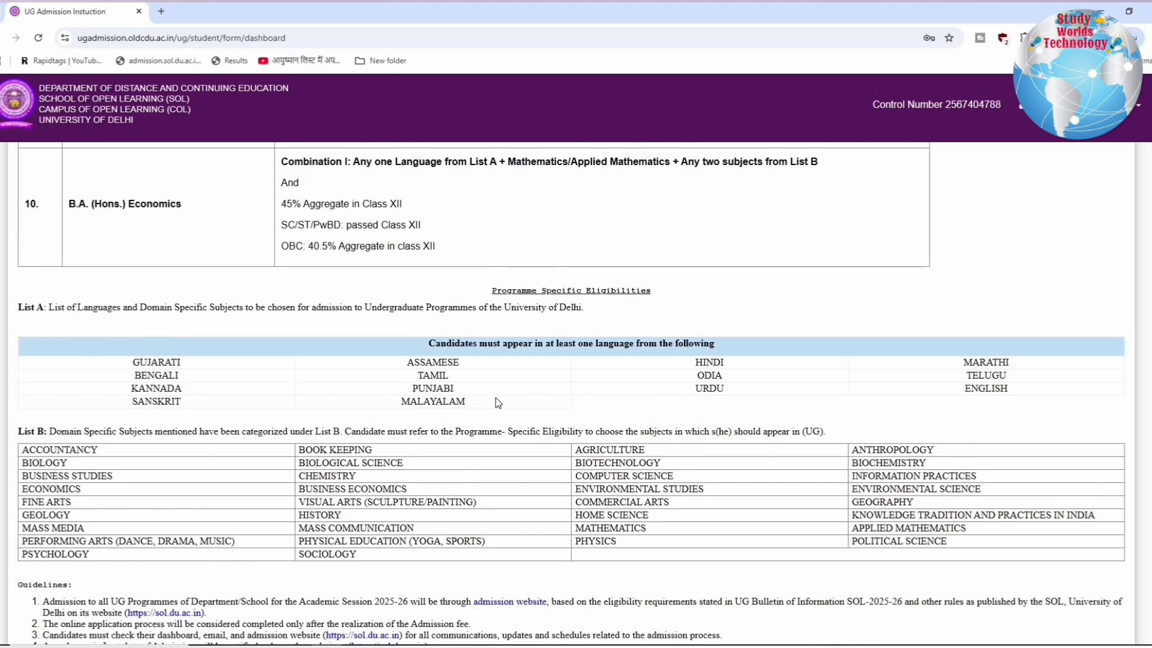
{"action": "left_click_drag", "start_coordinate": [496, 398], "coordinate": [874, 401]}
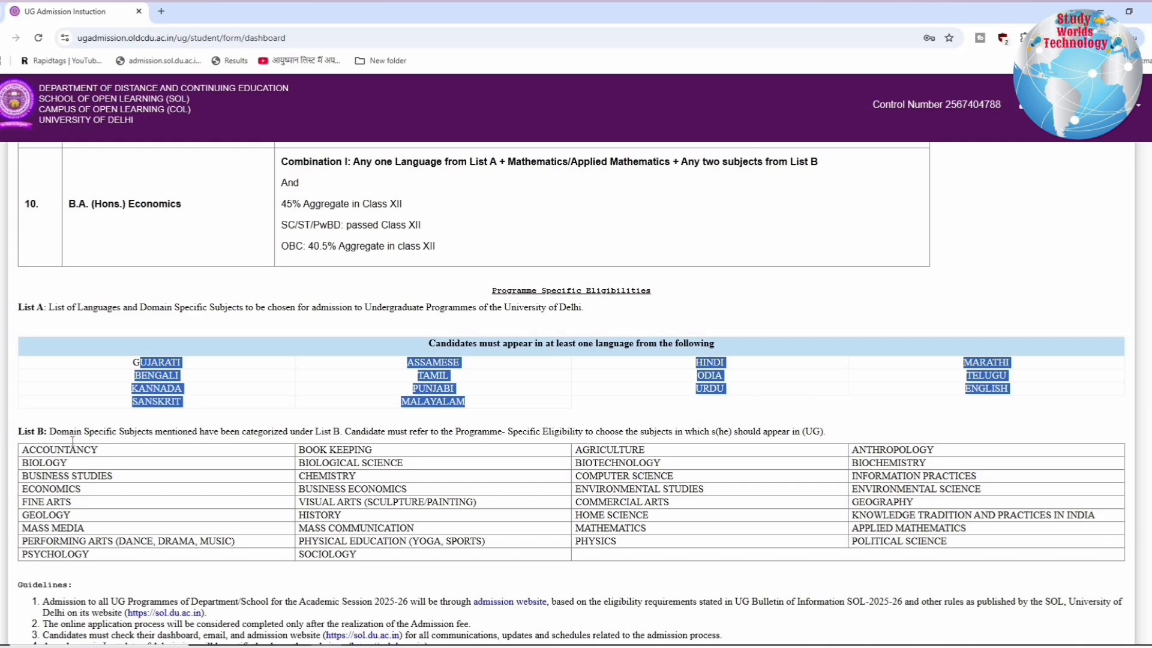
{"action": "left_click_drag", "start_coordinate": [50, 450], "coordinate": [363, 541]}
{"action": "left_click_drag", "start_coordinate": [498, 552], "coordinate": [545, 560]}
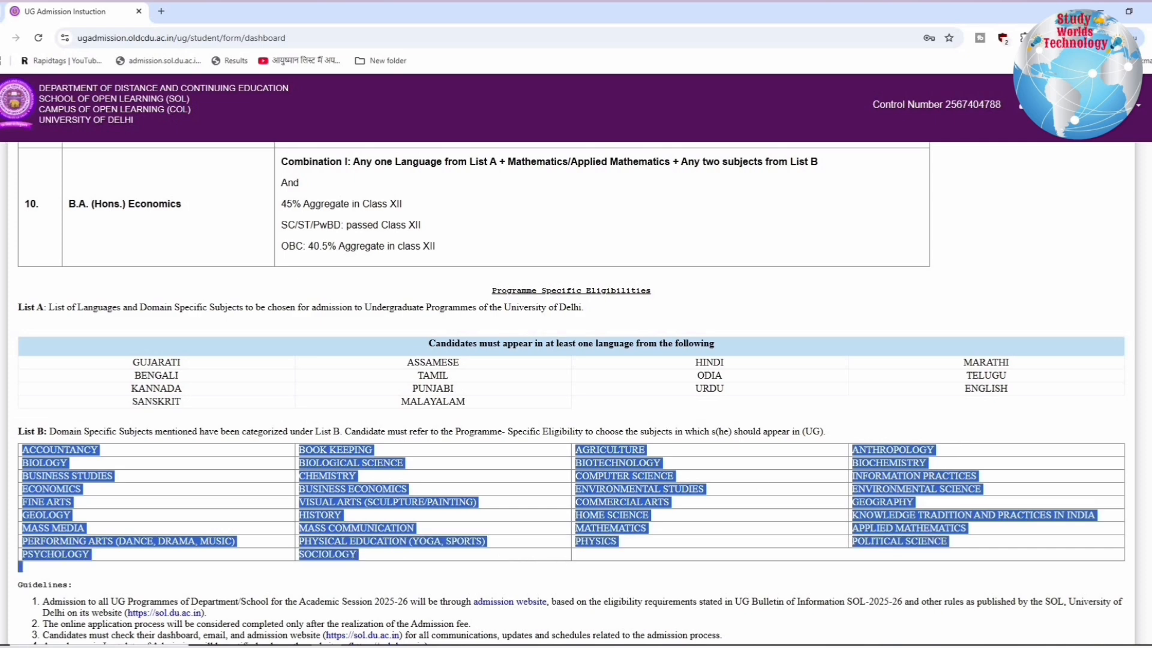
Recheck the BBA (FIA) subject requirement and examine the eligibility criteria for Bachelor of Management Studies
{"action": "scroll", "coordinate": [474, 395], "scroll_direction": "up", "scroll_amount": 15}
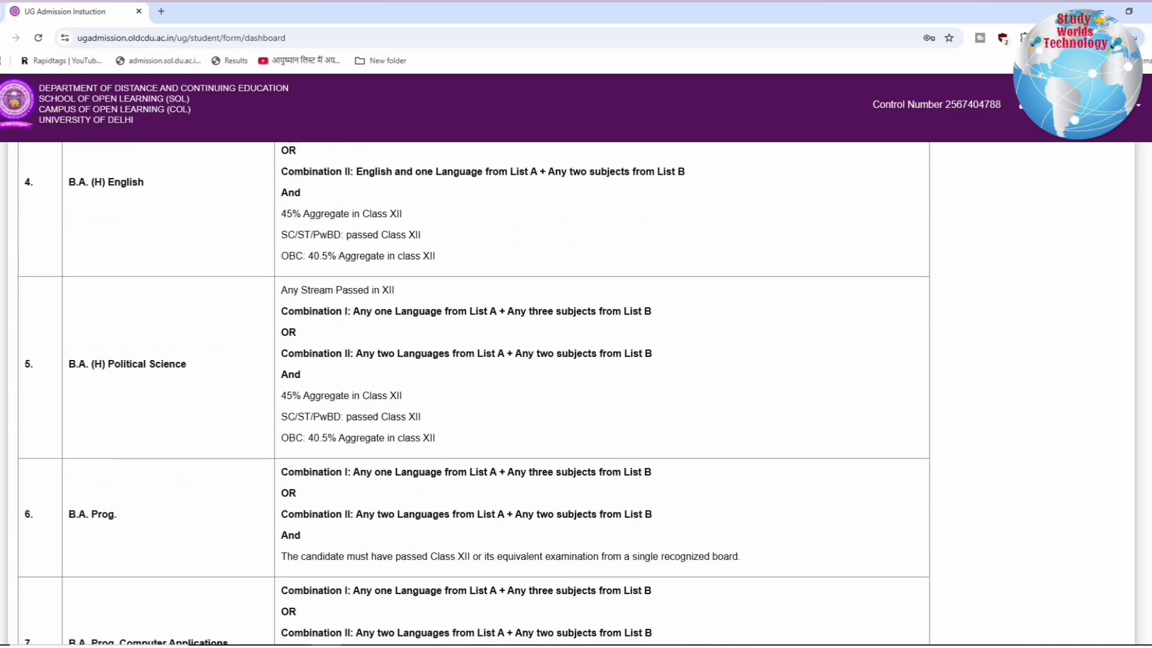
{"action": "scroll", "coordinate": [576, 395], "scroll_direction": "up", "scroll_amount": 4}
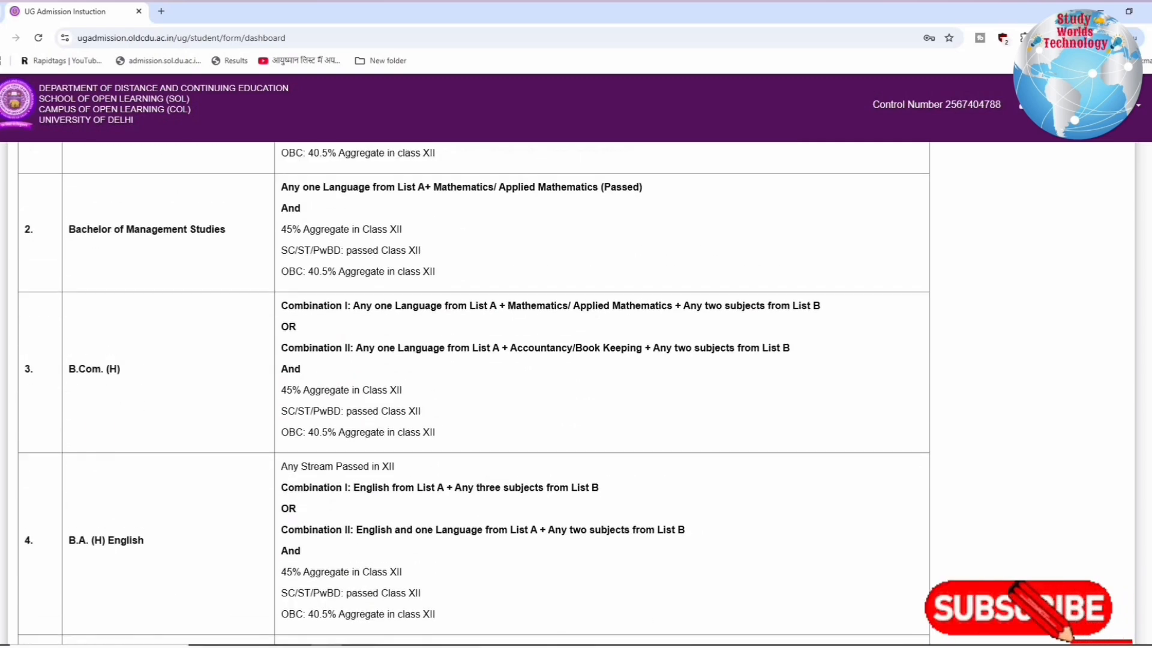
{"action": "scroll", "coordinate": [176, 419], "scroll_direction": "up", "scroll_amount": 3}
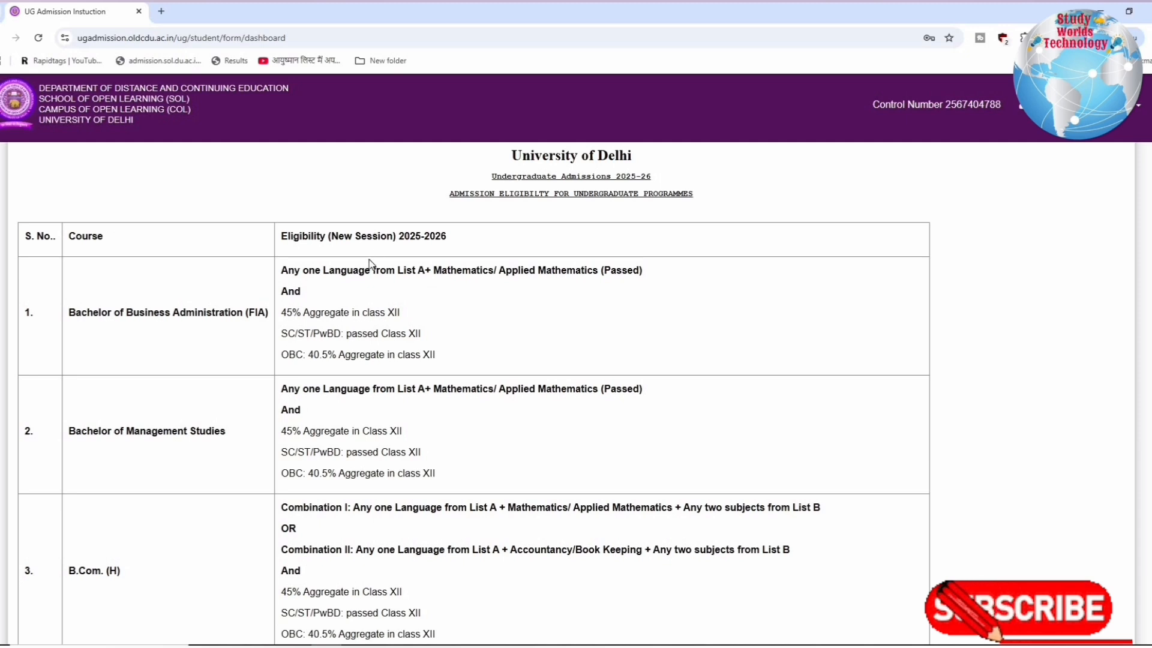
{"action": "left_click_drag", "start_coordinate": [365, 267], "coordinate": [621, 286]}
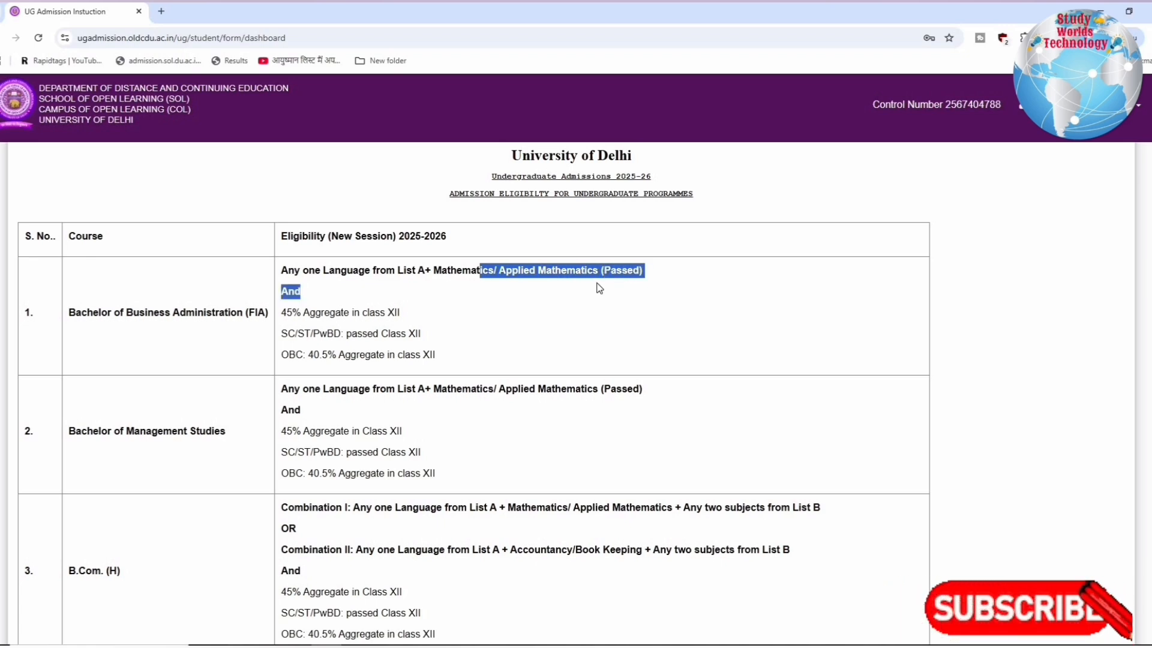
{"action": "left_click", "coordinate": [139, 387]}
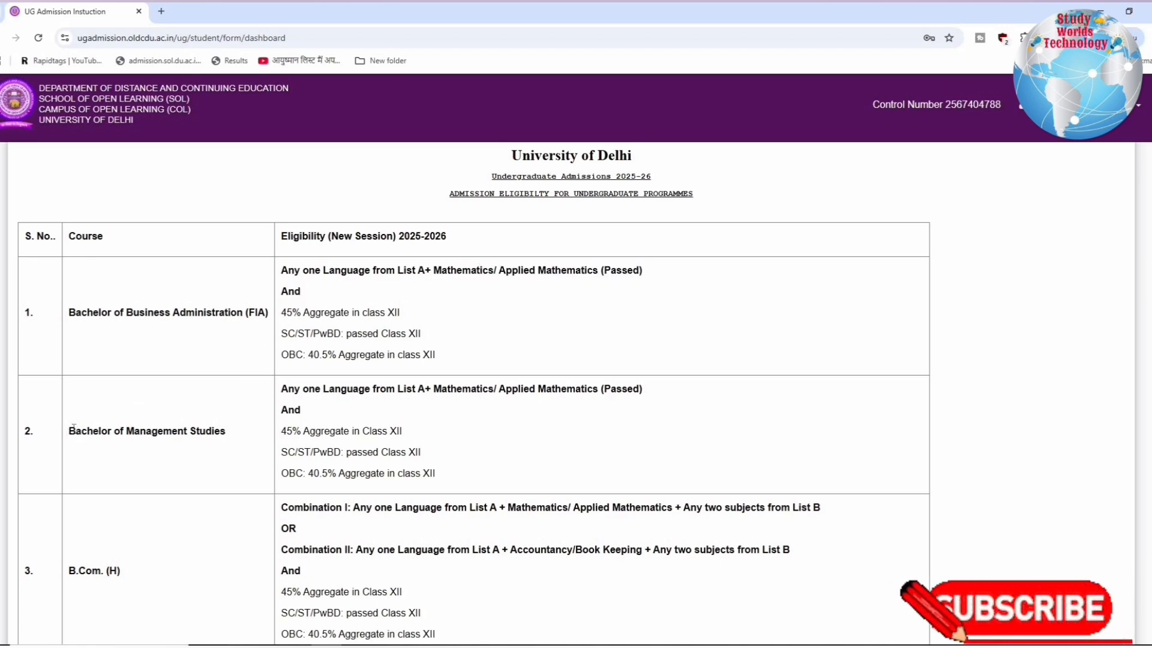
{"action": "left_click_drag", "start_coordinate": [69, 431], "coordinate": [229, 438]}
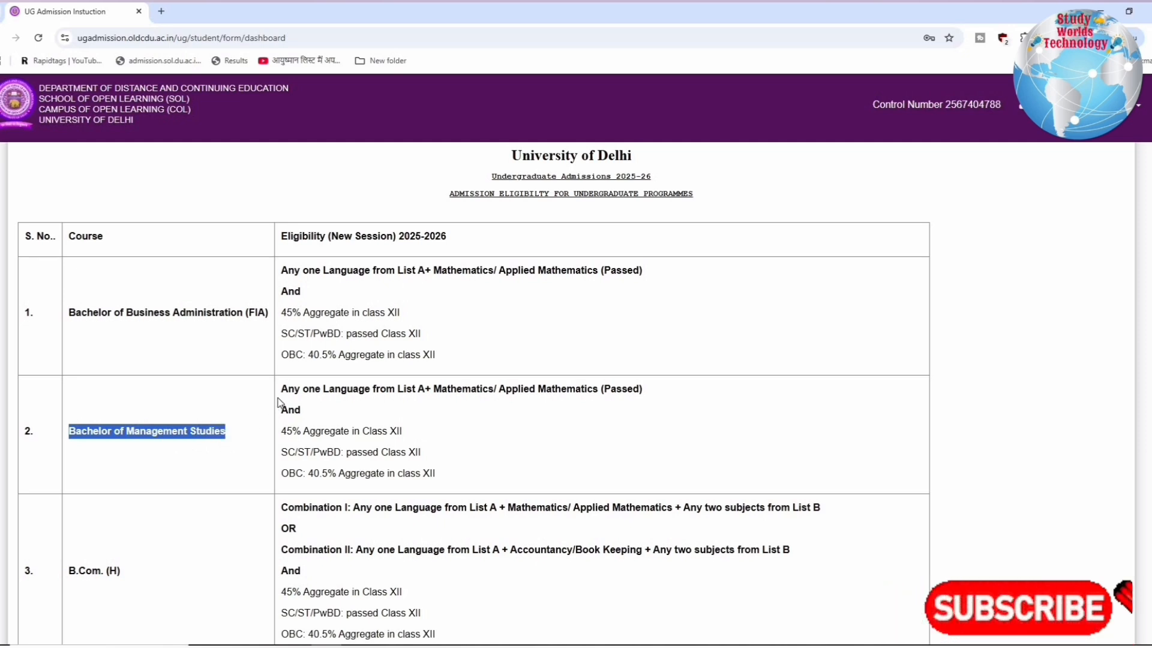
{"action": "left_click_drag", "start_coordinate": [294, 389], "coordinate": [517, 404]}
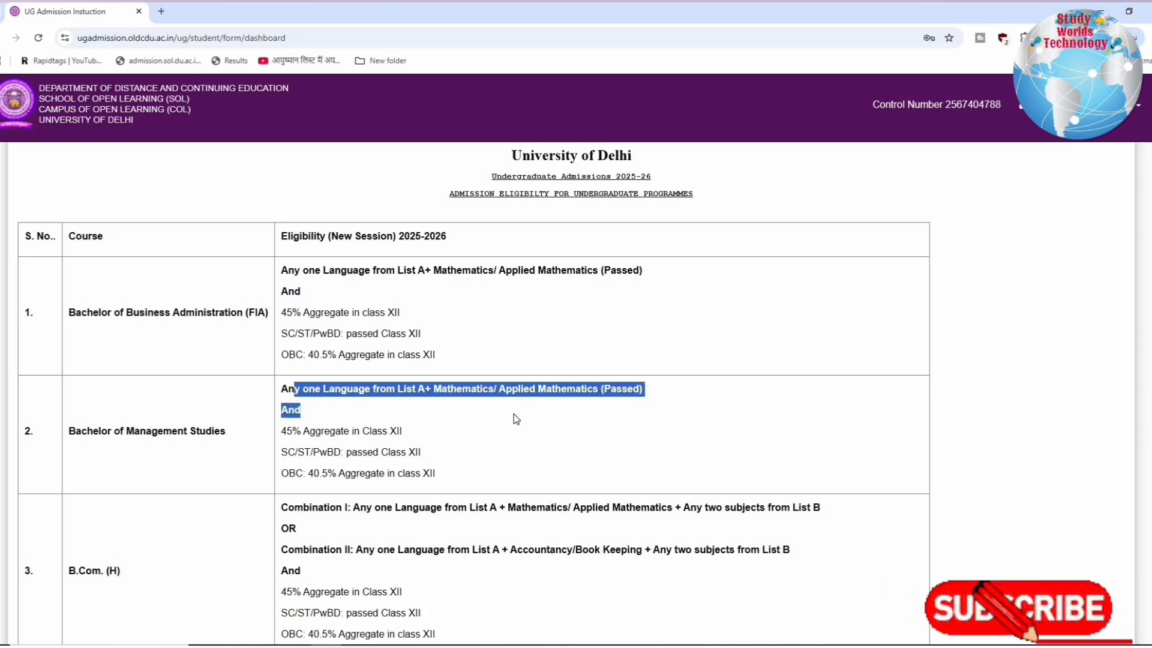
{"action": "left_click_drag", "start_coordinate": [414, 443], "coordinate": [287, 431]}
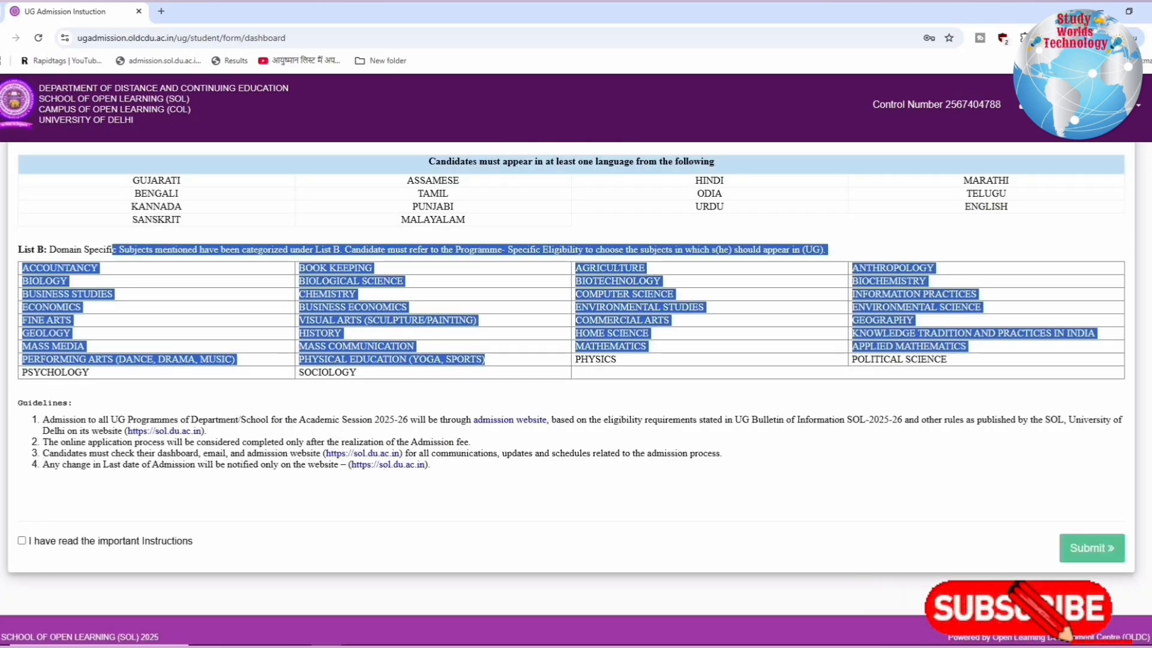
Confirm that the important instructions have been read and submit the page to proceed to the application form
{"action": "left_click", "coordinate": [21, 541]}
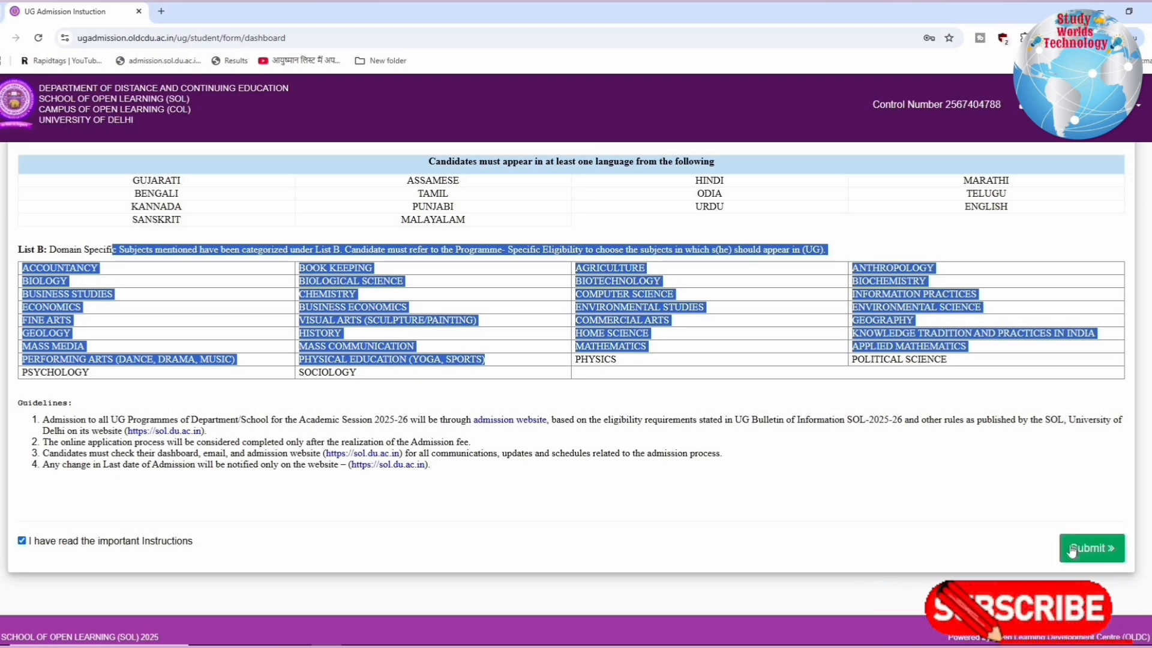
{"action": "left_click", "coordinate": [1071, 549]}
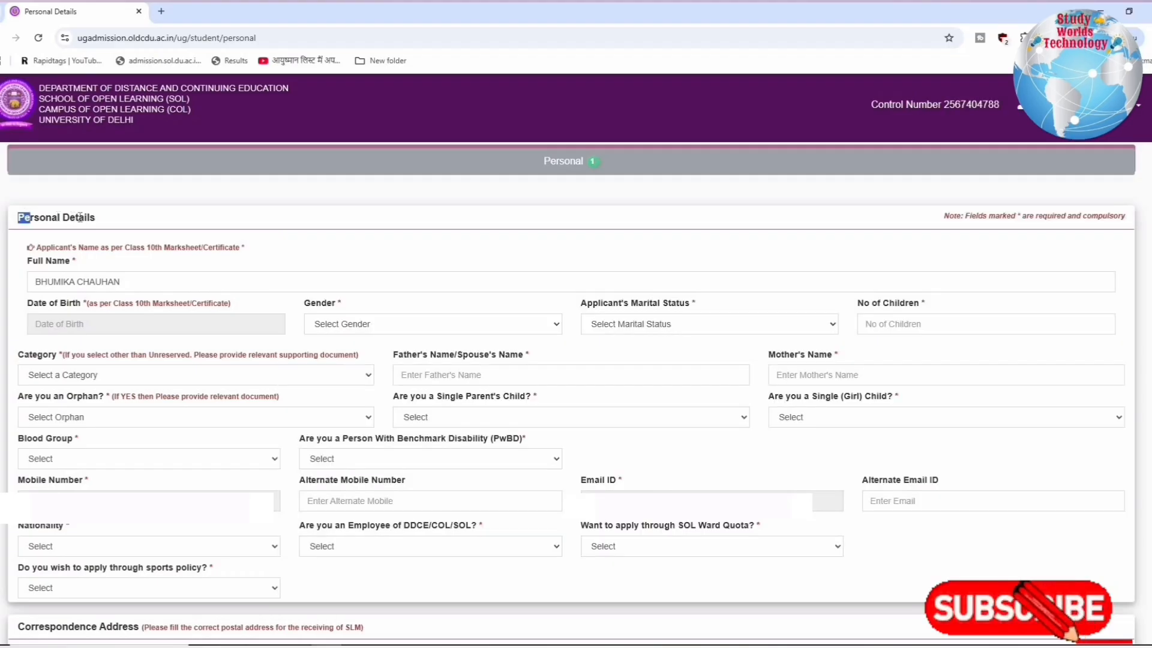
Review the Personal Details section, starting with the note on the applicant's name as per the Class 10th marksheet
{"action": "left_click_drag", "start_coordinate": [18, 217], "coordinate": [117, 222]}
{"action": "left_click_drag", "start_coordinate": [36, 247], "coordinate": [229, 254]}
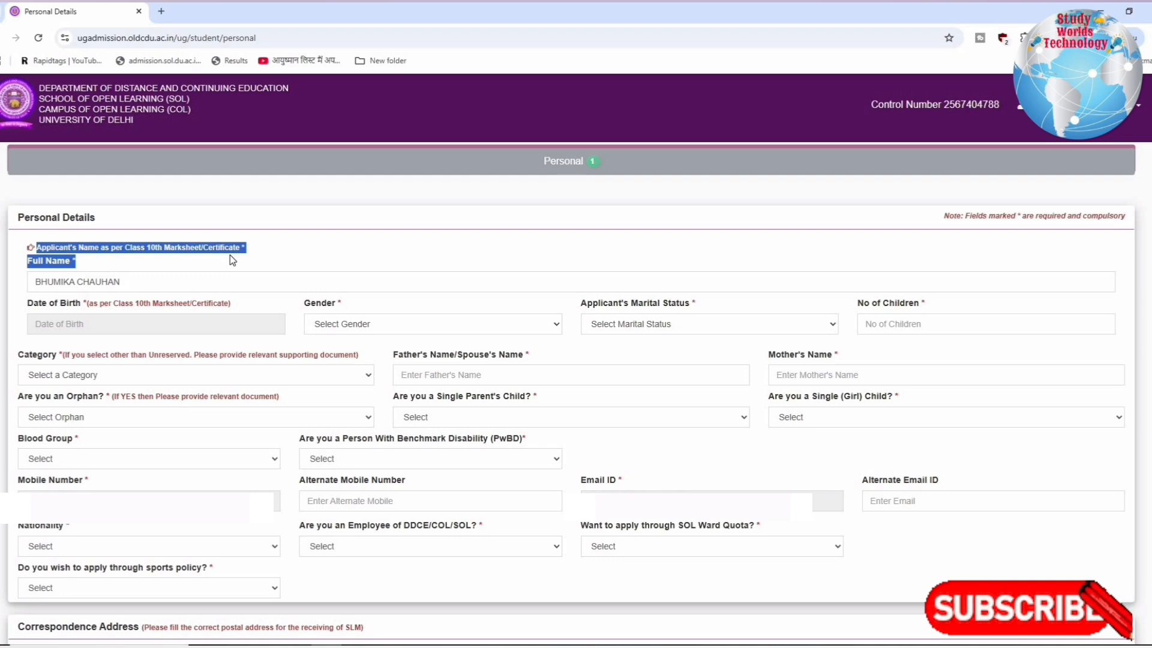
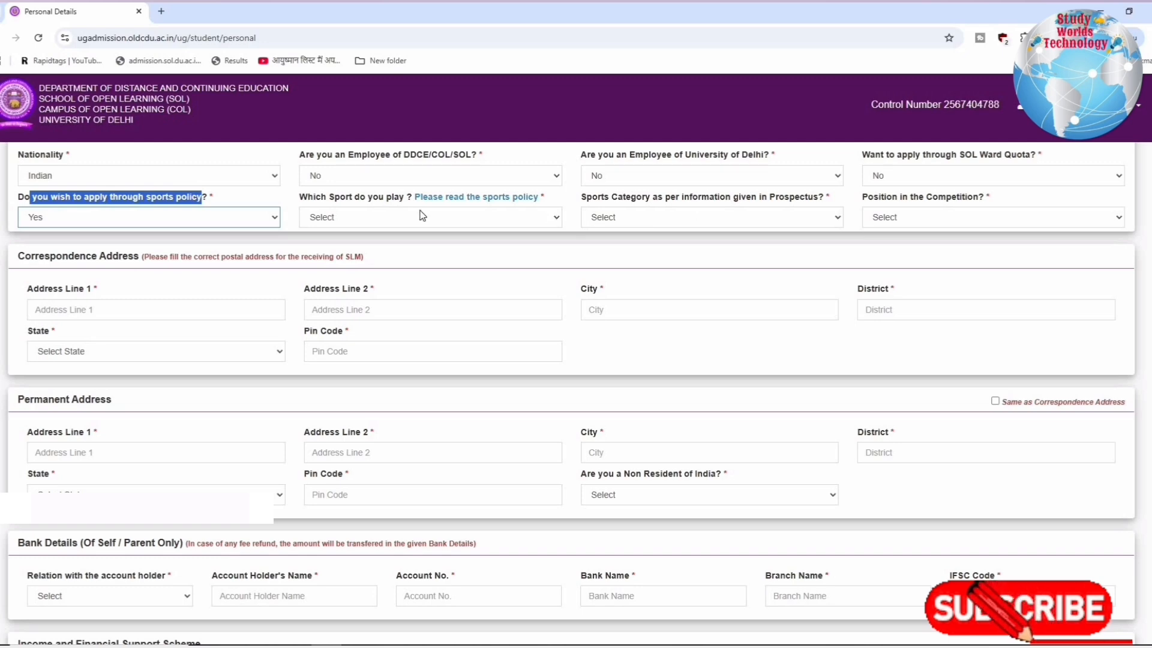
Decline applying through the sports policy by answering No, and review the Correspondence Address note about receiving SLM
{"action": "left_click", "coordinate": [150, 217]}
{"action": "left_click", "coordinate": [208, 260]}
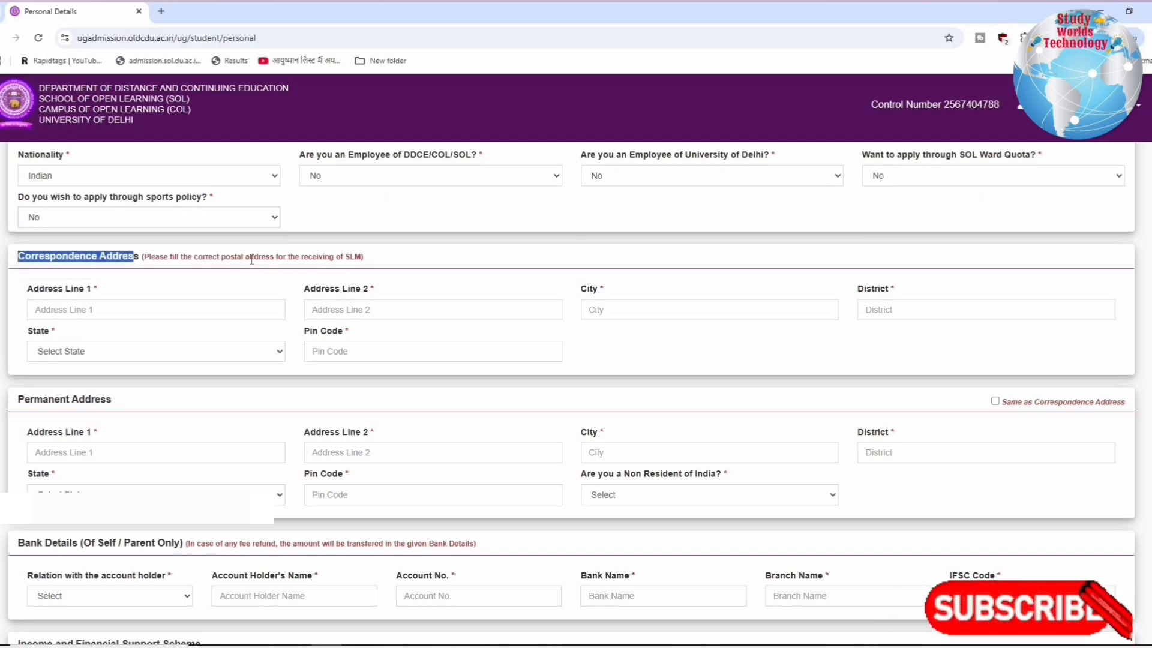
{"action": "left_click_drag", "start_coordinate": [251, 259], "coordinate": [258, 259]}
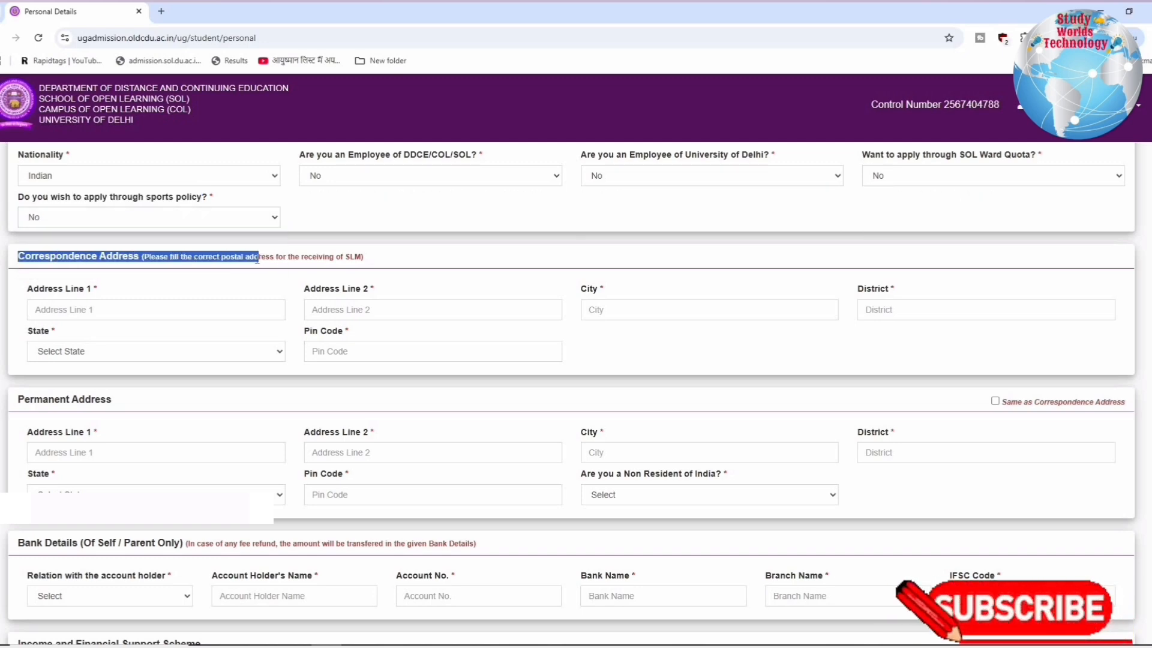
Mark the permanent address as the same as the correspondence address
{"action": "scroll", "coordinate": [240, 258], "scroll_direction": "down", "scroll_amount": 1}
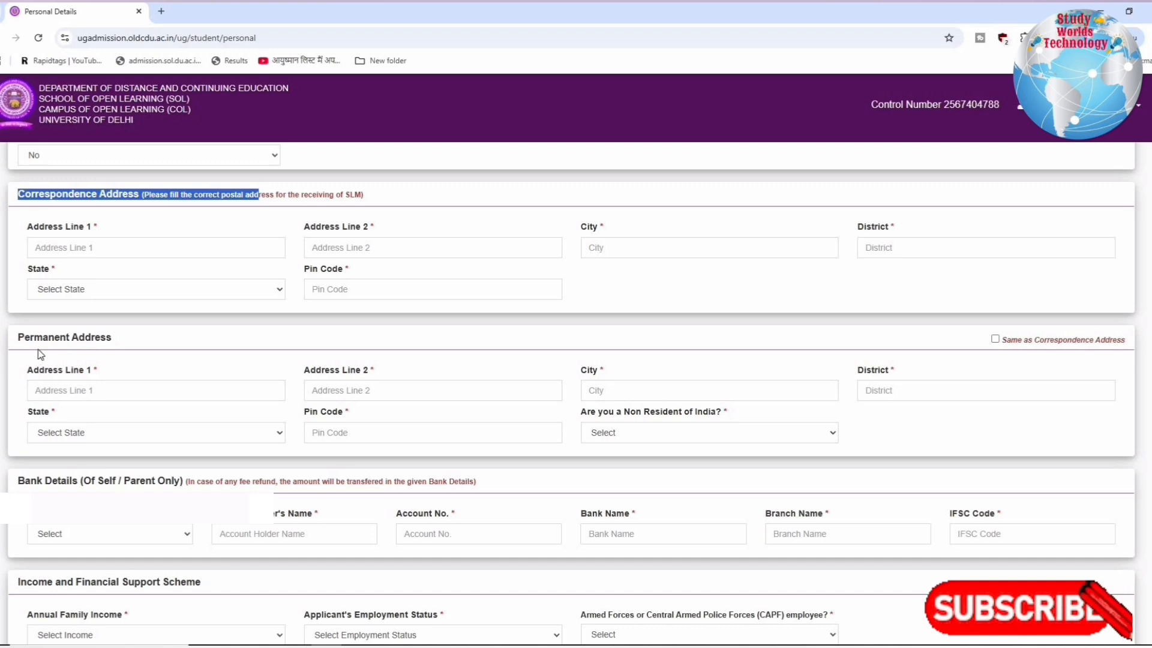
{"action": "left_click_drag", "start_coordinate": [25, 337], "coordinate": [173, 346]}
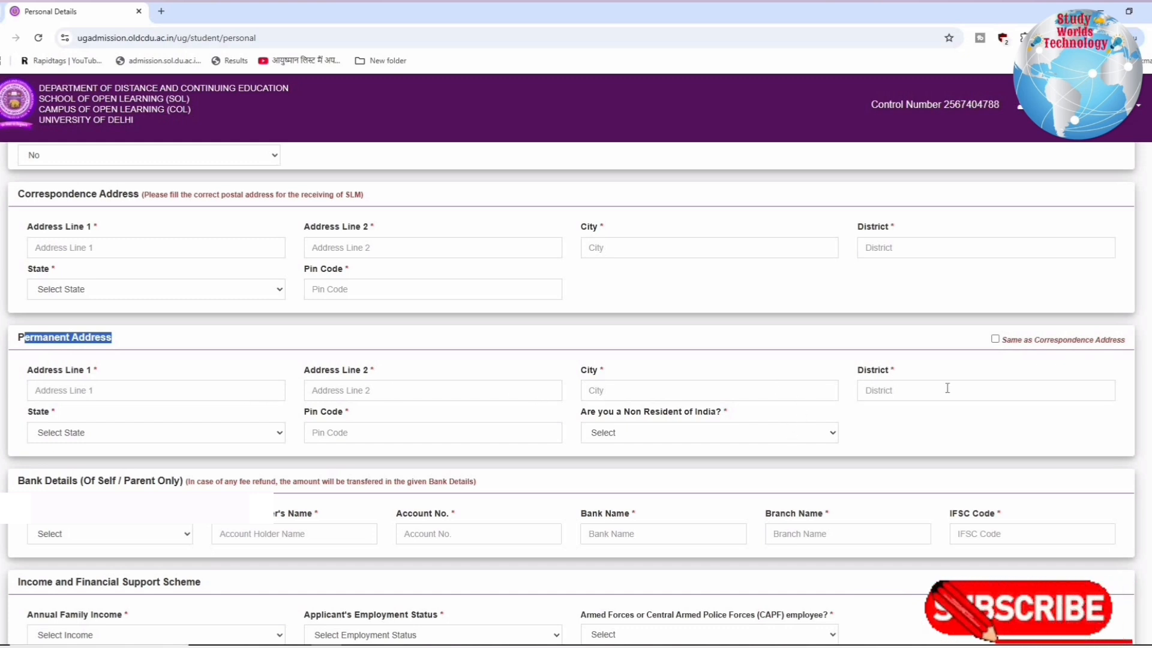
{"action": "left_click", "coordinate": [996, 340]}
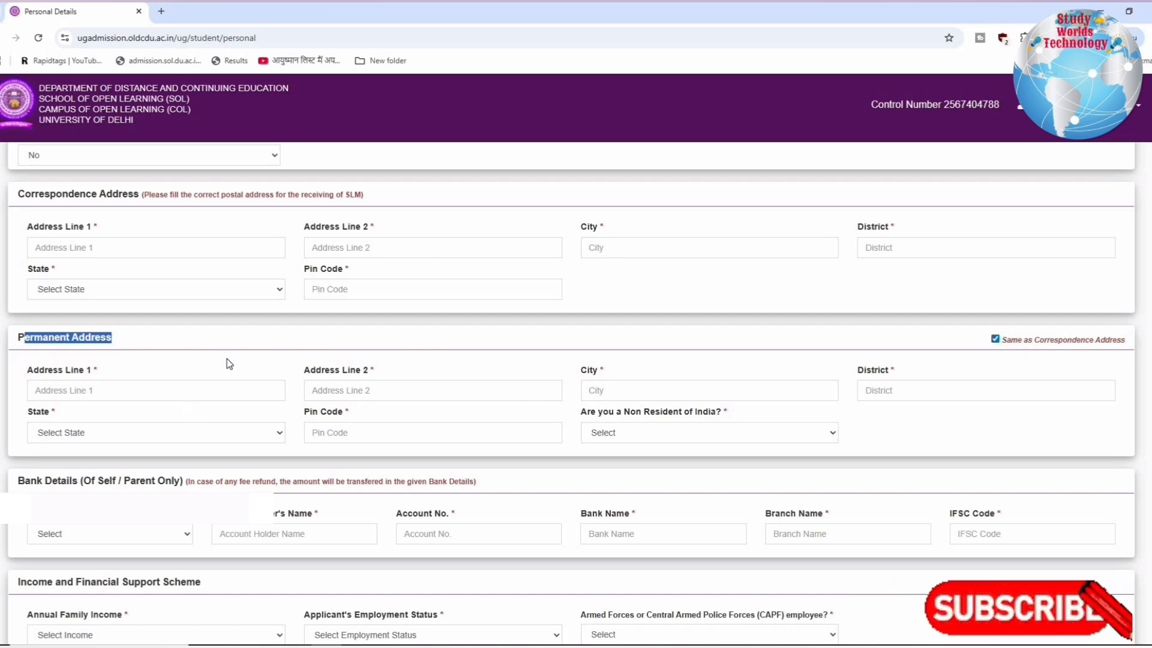
Set the relation with the bank account holder to Self and review the fee refund note and remaining bank detail fields
{"action": "scroll", "coordinate": [229, 363], "scroll_direction": "down", "scroll_amount": 3}
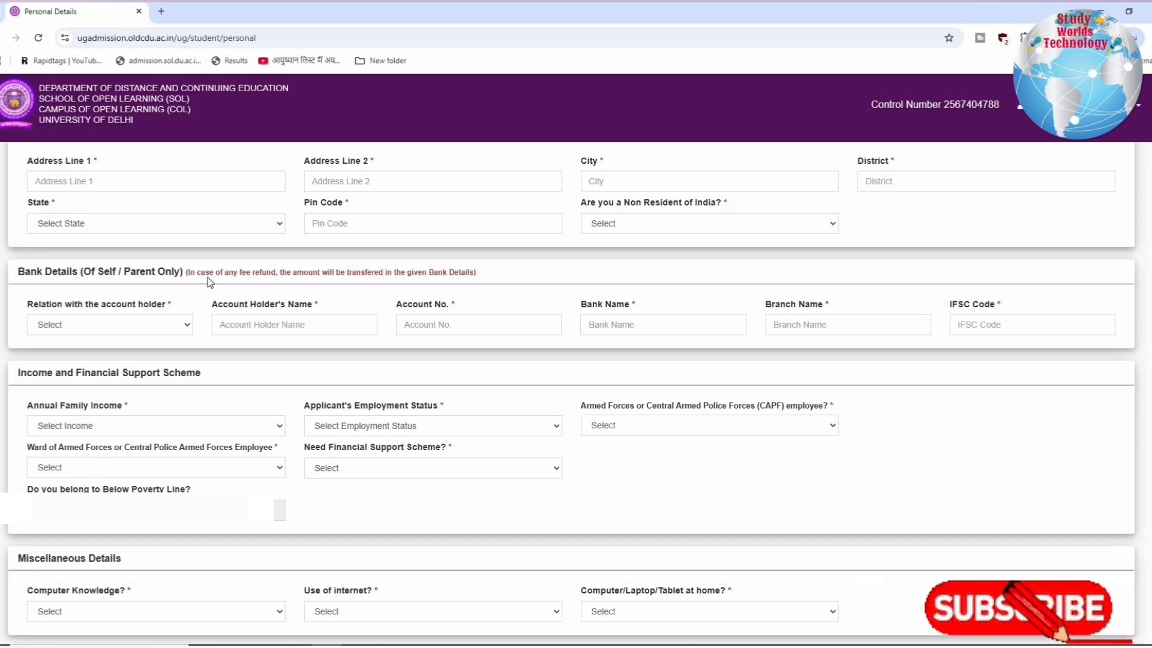
{"action": "left_click_drag", "start_coordinate": [271, 282], "coordinate": [477, 283]}
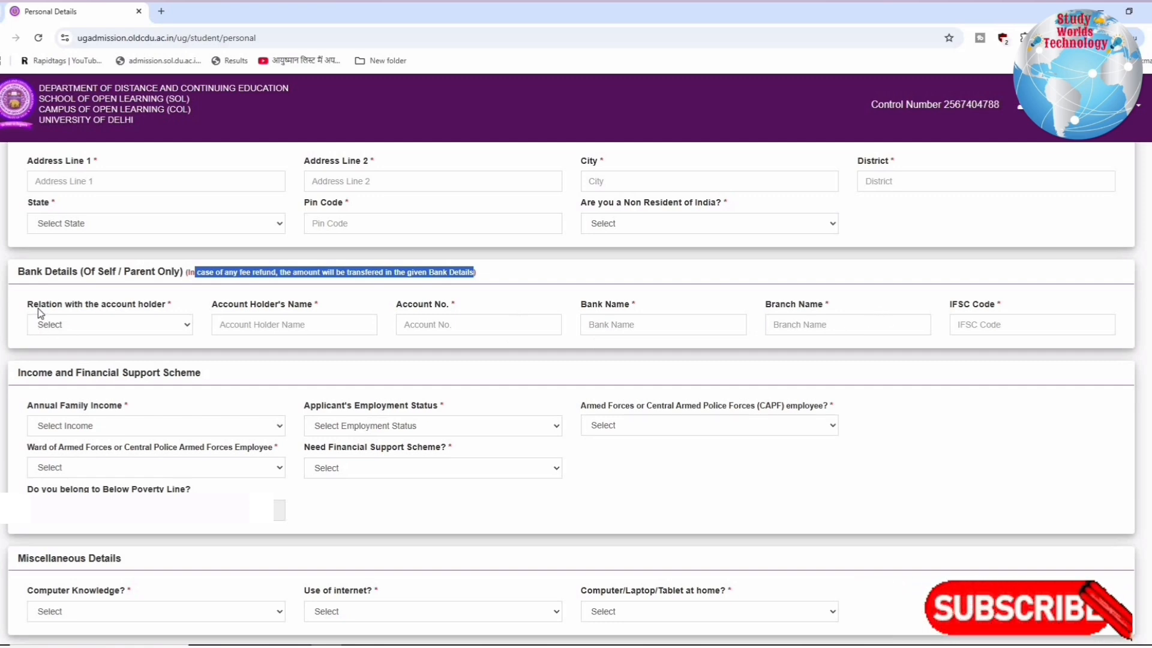
{"action": "left_click", "coordinate": [118, 324]}
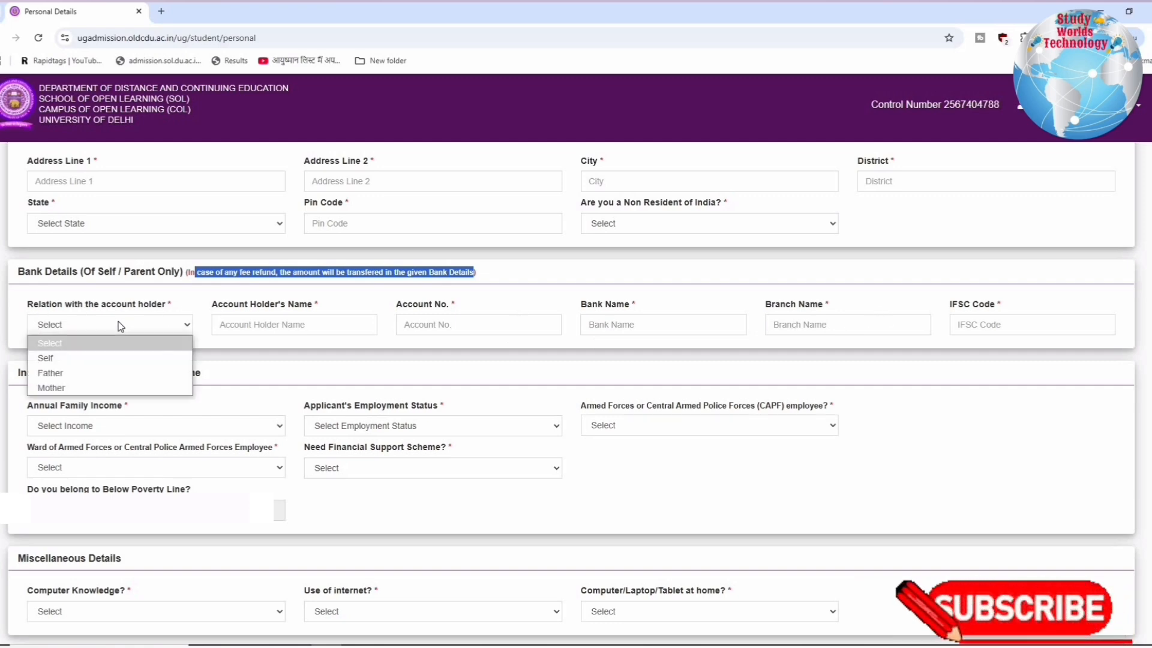
{"action": "left_click", "coordinate": [68, 363]}
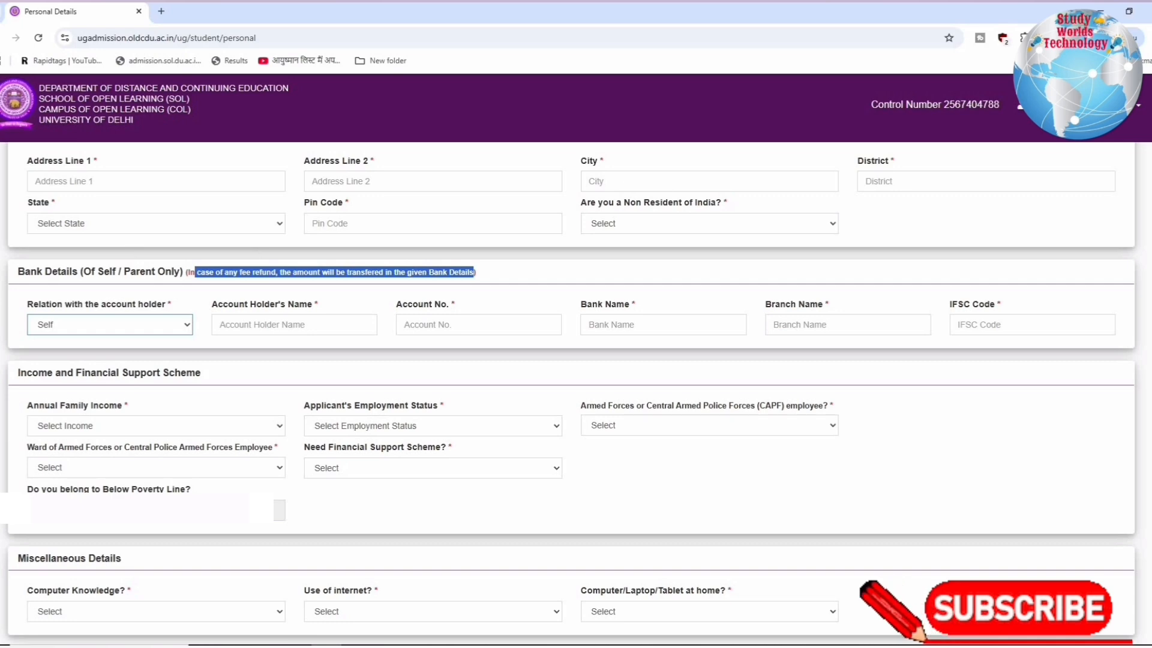
{"action": "left_click_drag", "start_coordinate": [18, 271], "coordinate": [904, 342]}
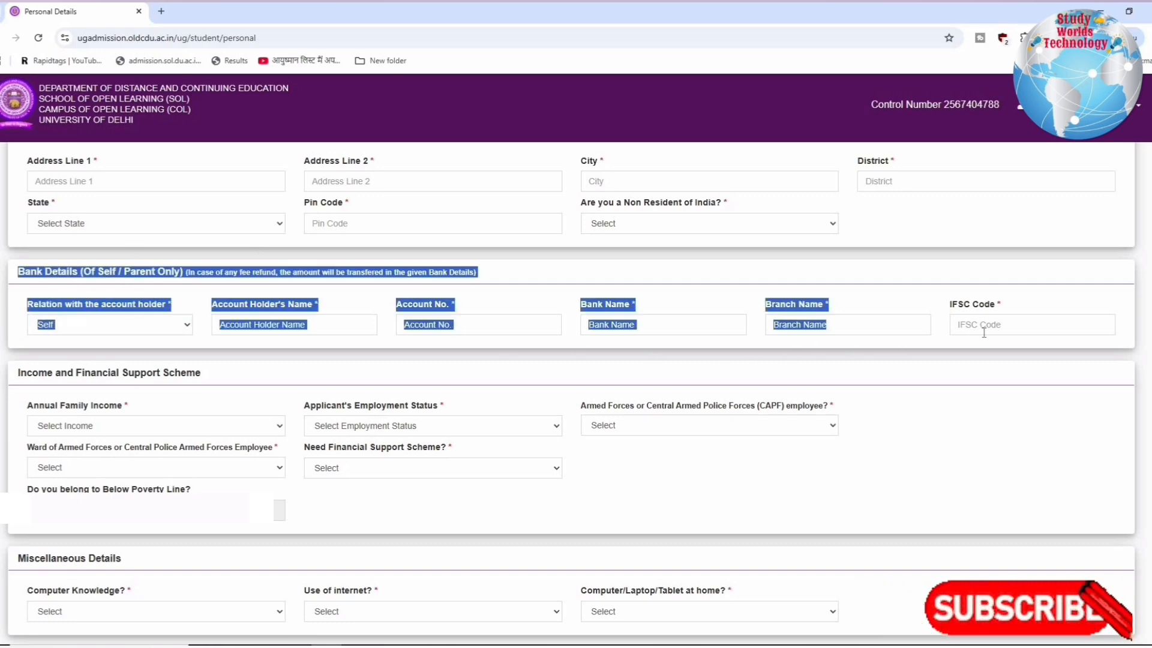
{"action": "left_click_drag", "start_coordinate": [984, 333], "coordinate": [1021, 333]}
Set the annual family income to 1,00,000 to 4,00,000 and the applicant's employment status to Unemployed
{"action": "left_click_drag", "start_coordinate": [18, 270], "coordinate": [217, 278]}
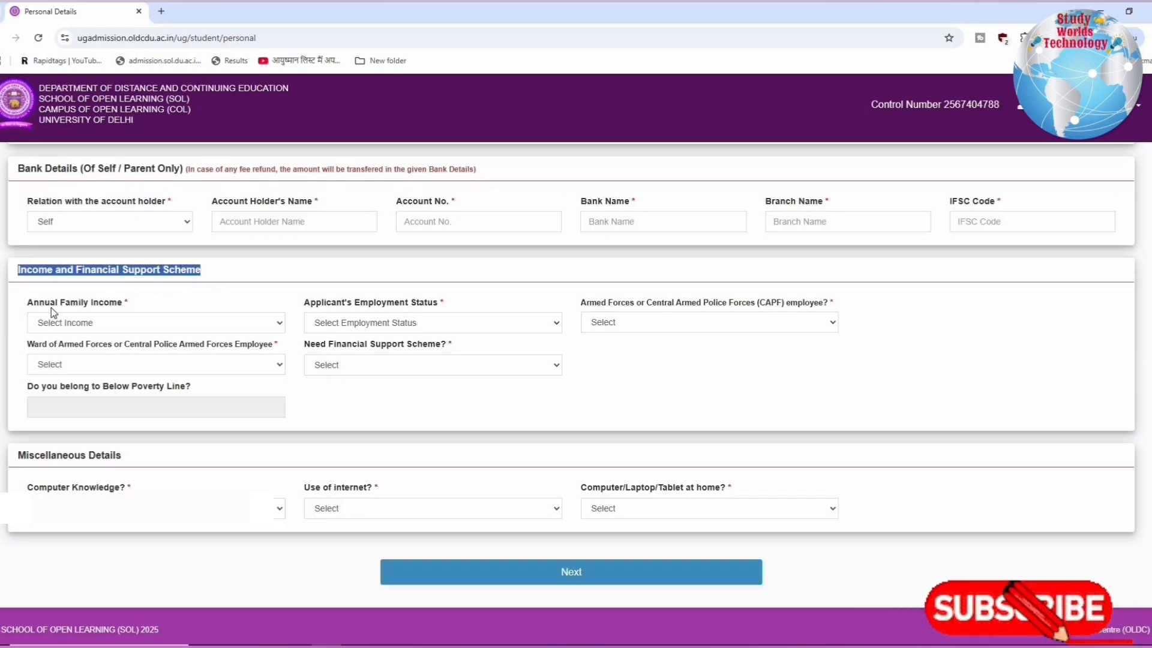
{"action": "left_click", "coordinate": [96, 327]}
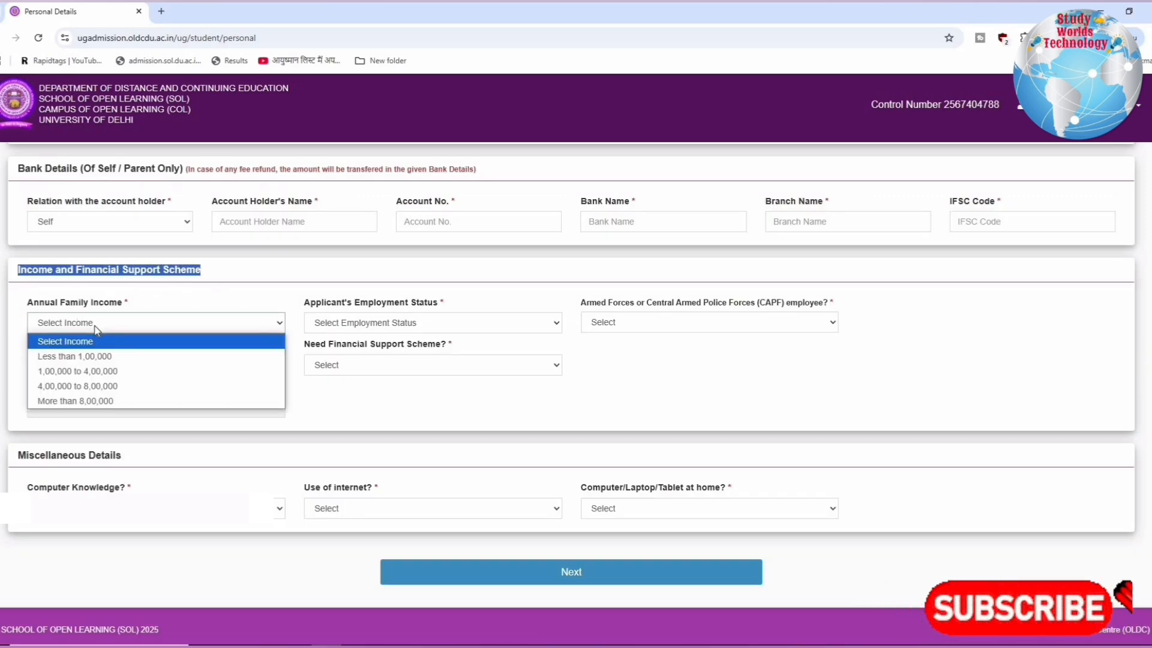
{"action": "left_click", "coordinate": [85, 372]}
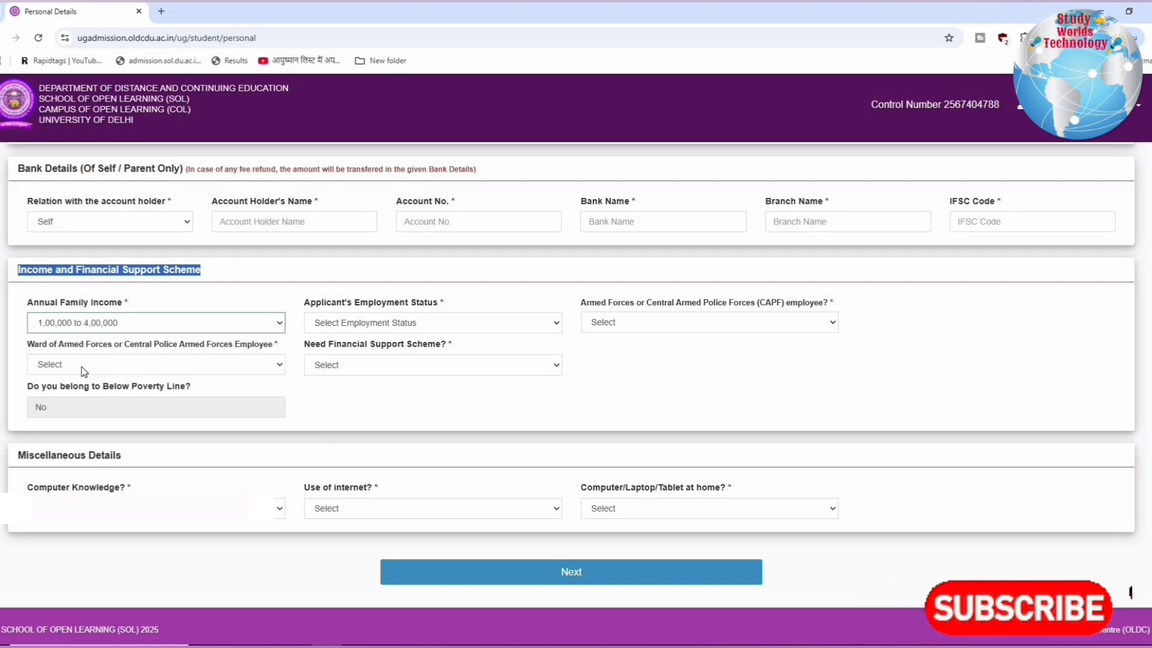
{"action": "left_click", "coordinate": [88, 326]}
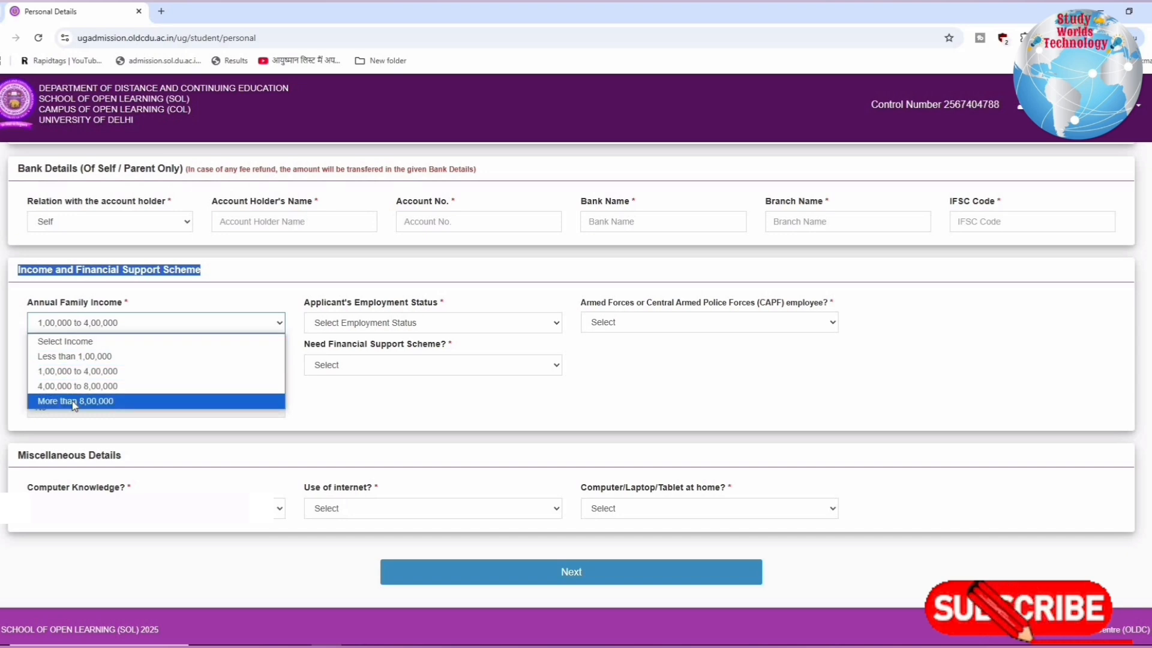
{"action": "left_click", "coordinate": [132, 364]}
{"action": "left_click_drag", "start_coordinate": [305, 304], "coordinate": [465, 305]}
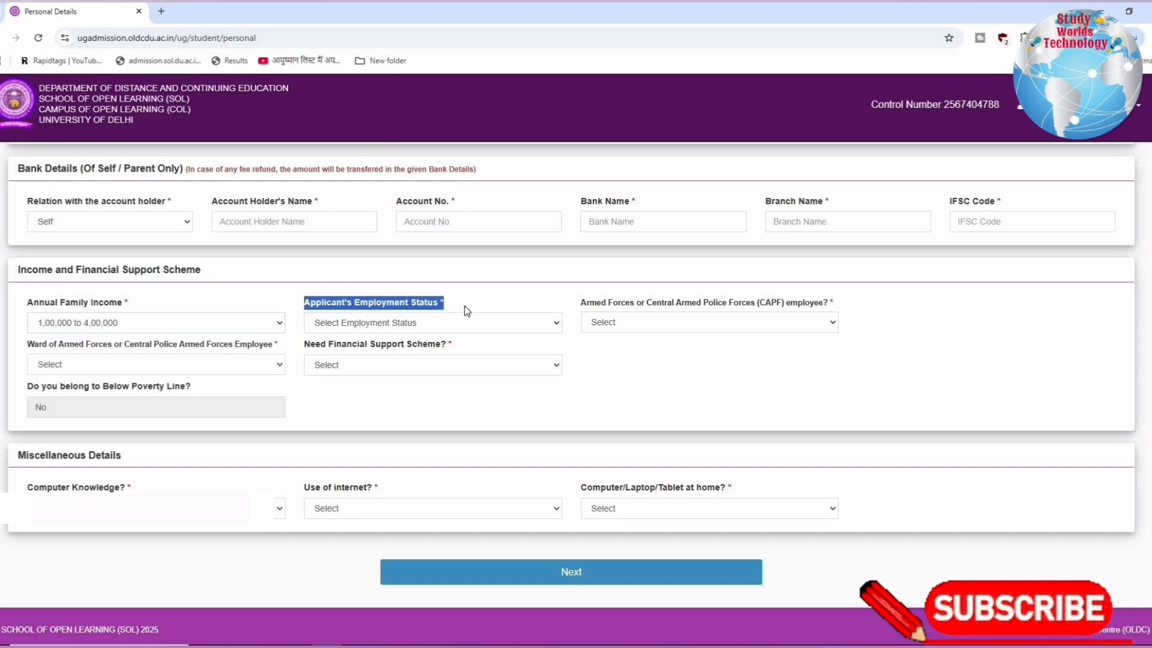
{"action": "left_click", "coordinate": [413, 324]}
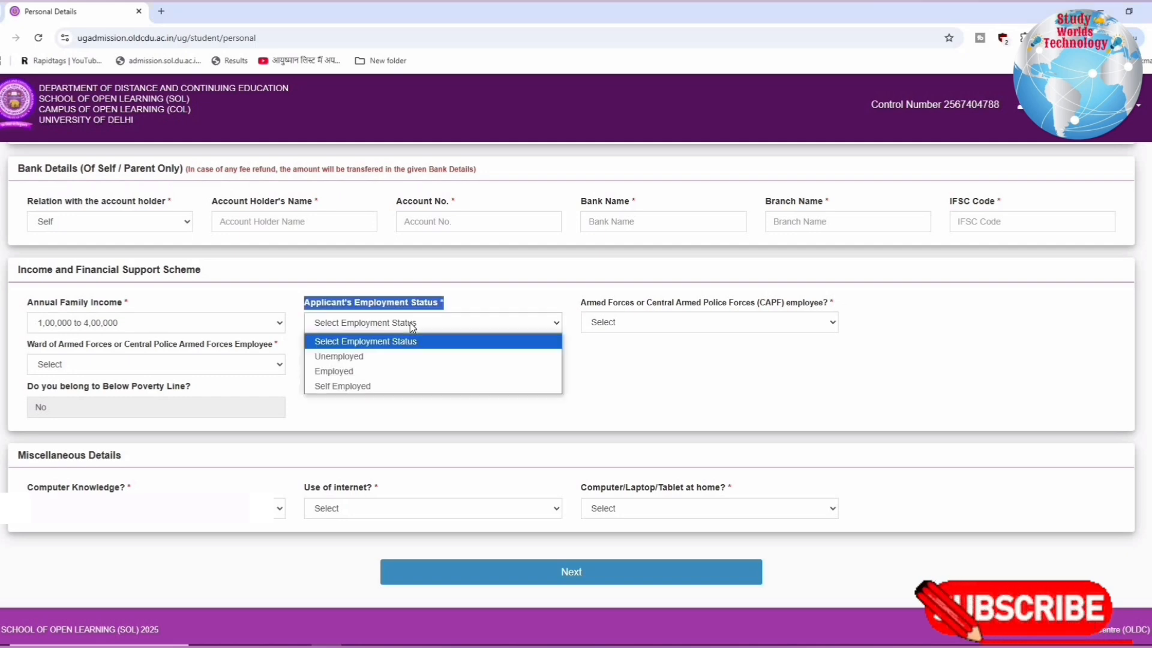
{"action": "left_click", "coordinate": [352, 357]}
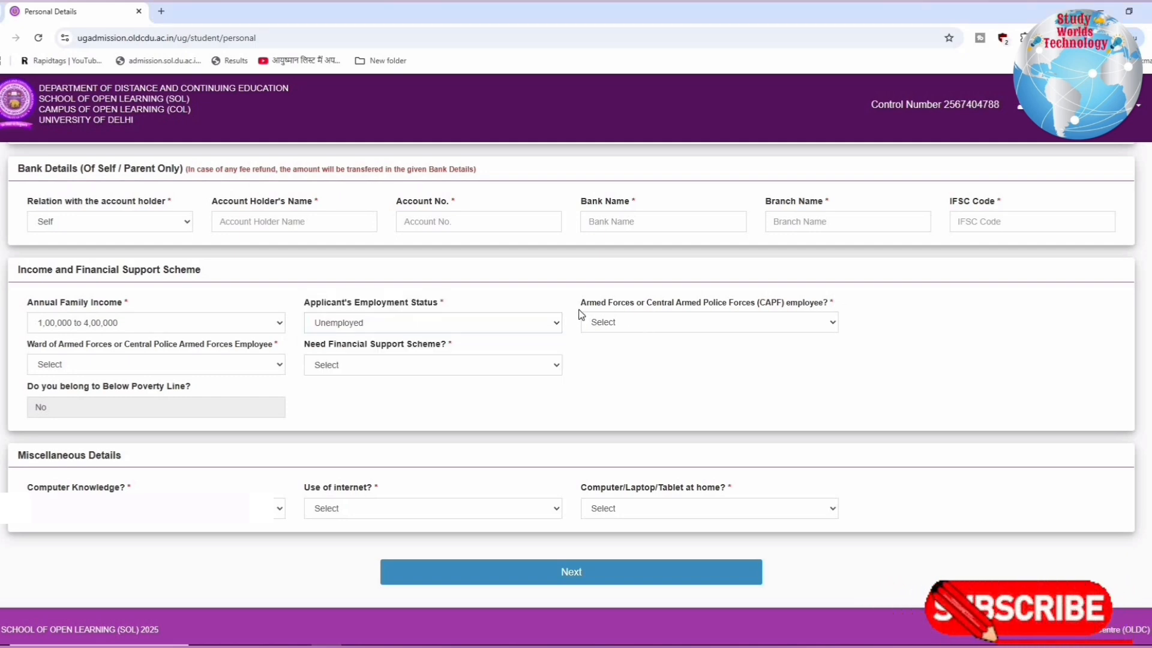
Answer No to both being an Armed Forces or CAPF employee and being a ward of such an employee
{"action": "left_click_drag", "start_coordinate": [702, 304], "coordinate": [806, 320]}
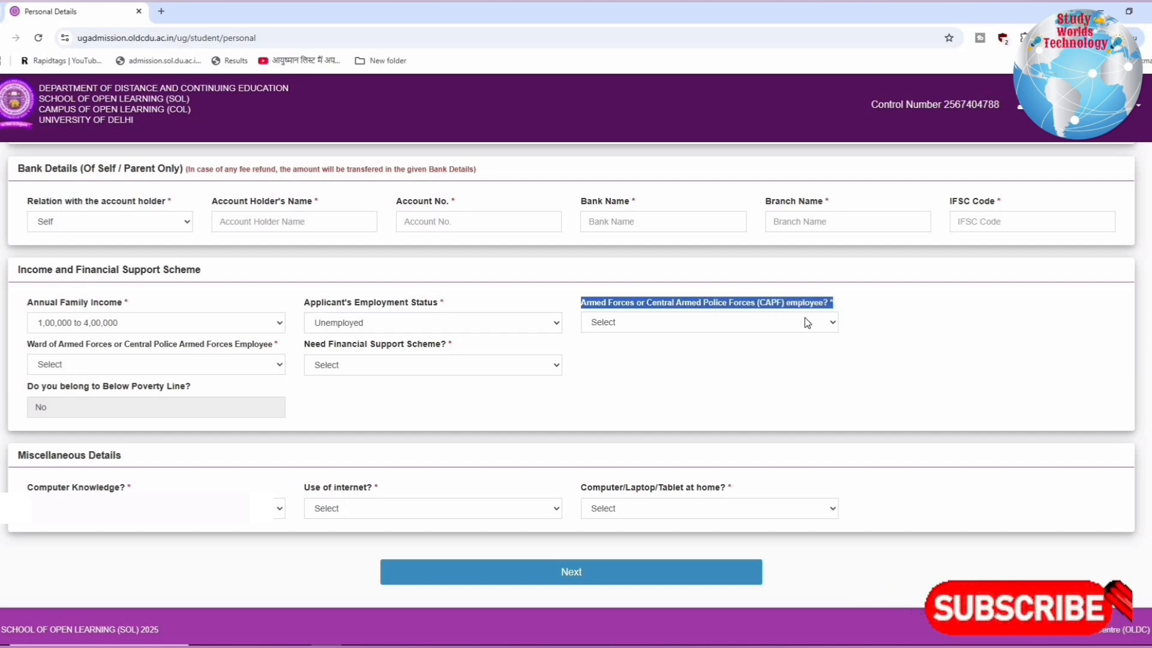
{"action": "left_click", "coordinate": [770, 324]}
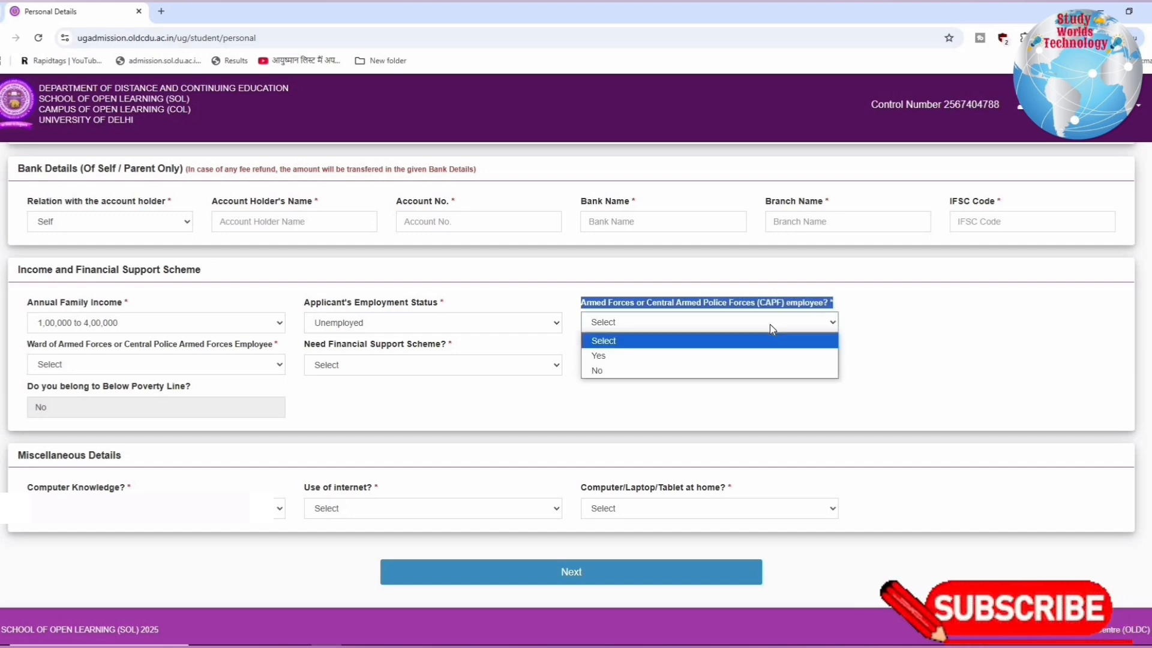
{"action": "left_click", "coordinate": [595, 370]}
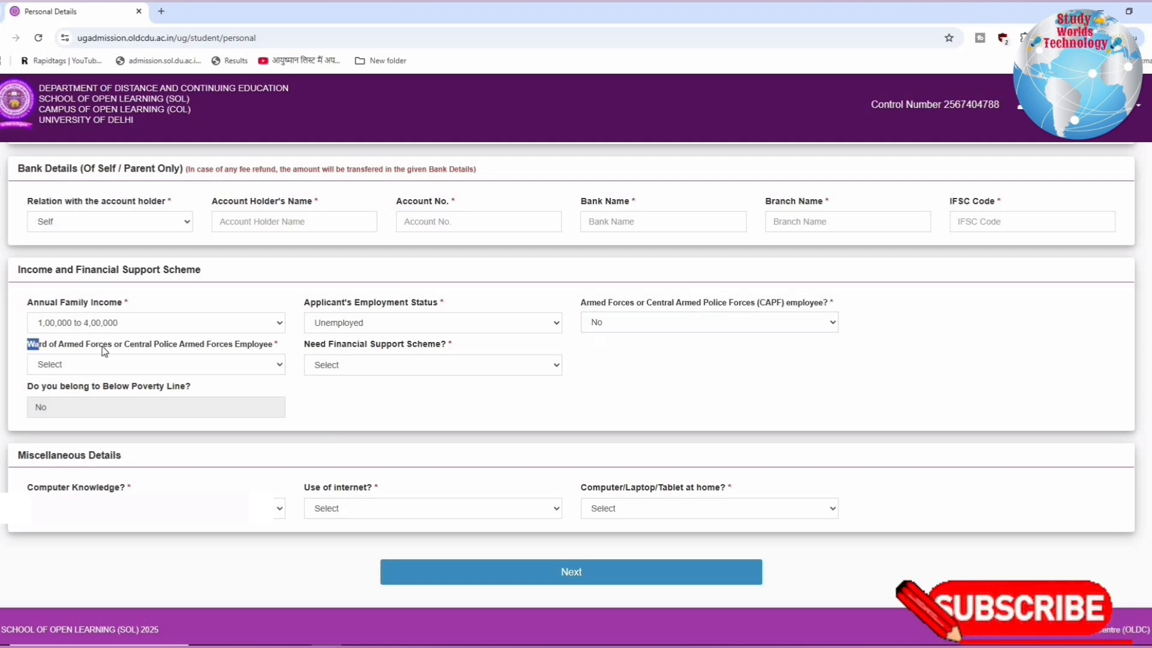
{"action": "left_click_drag", "start_coordinate": [104, 351], "coordinate": [261, 356]}
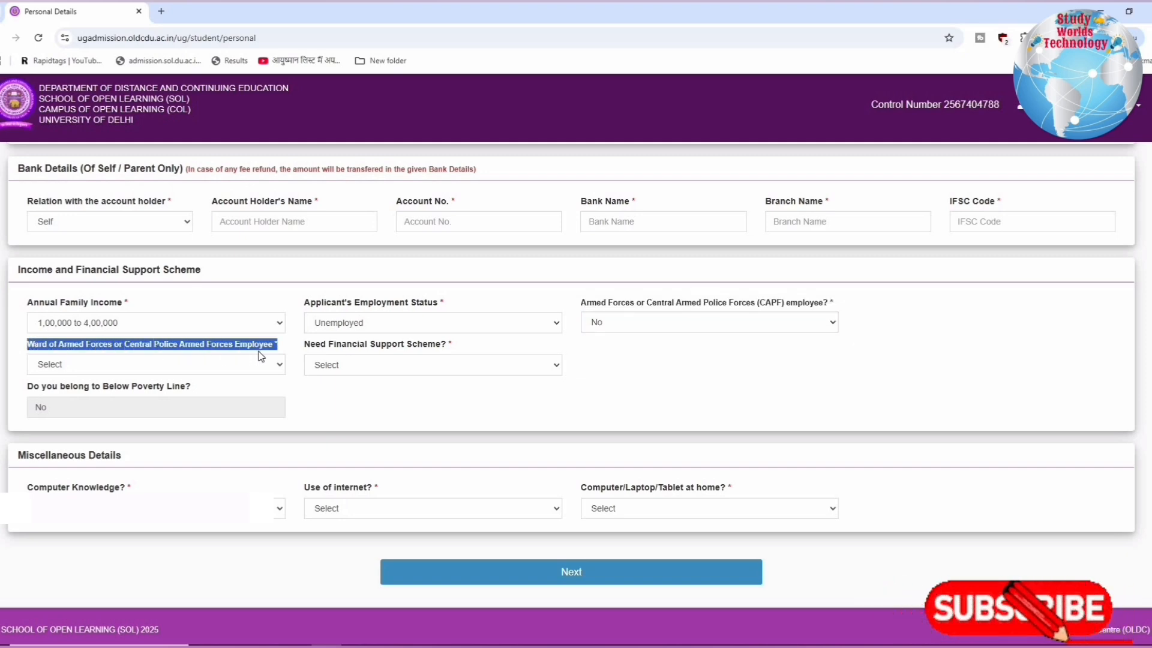
{"action": "left_click", "coordinate": [171, 367]}
{"action": "left_click", "coordinate": [84, 379]}
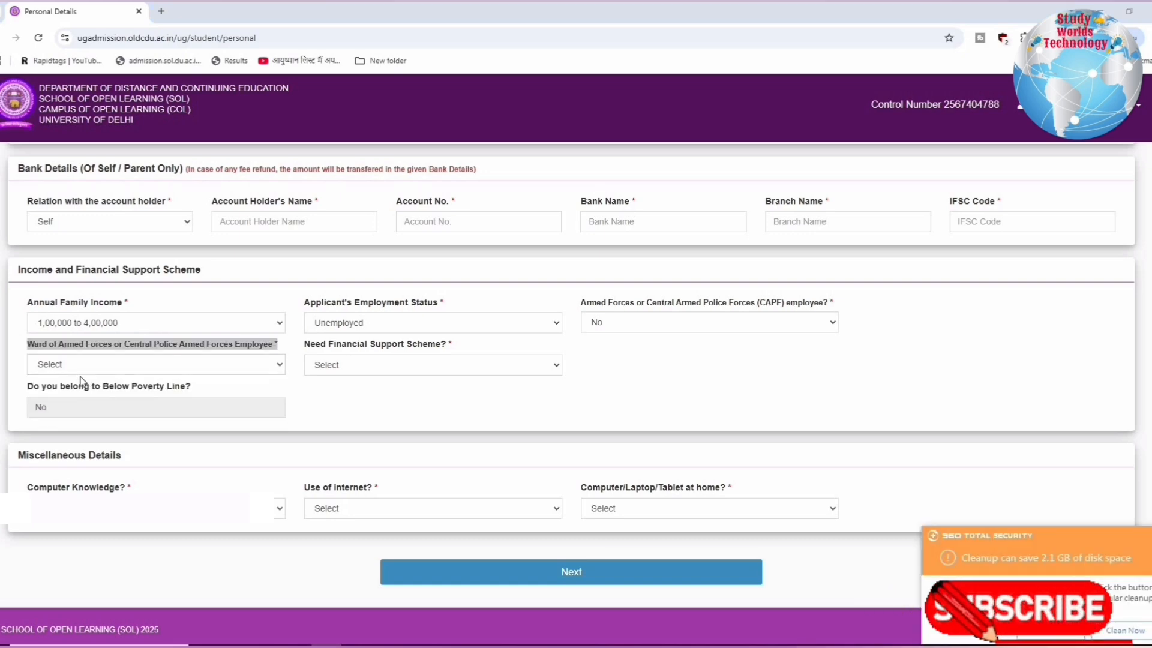
{"action": "left_click", "coordinate": [95, 370]}
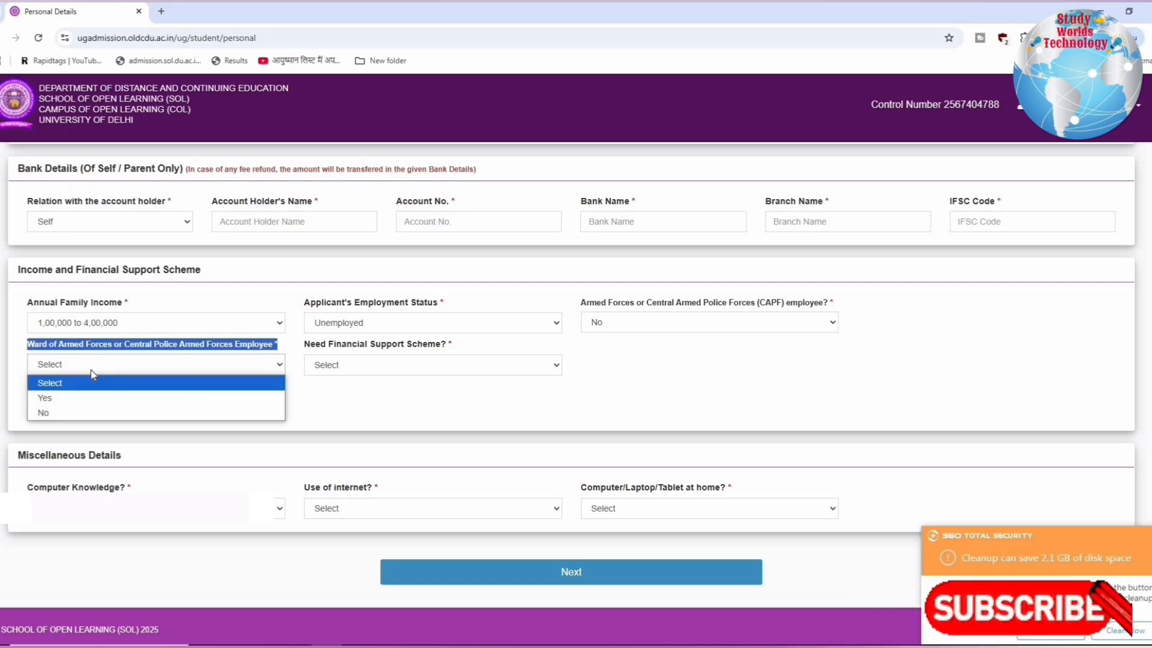
{"action": "left_click", "coordinate": [59, 409]}
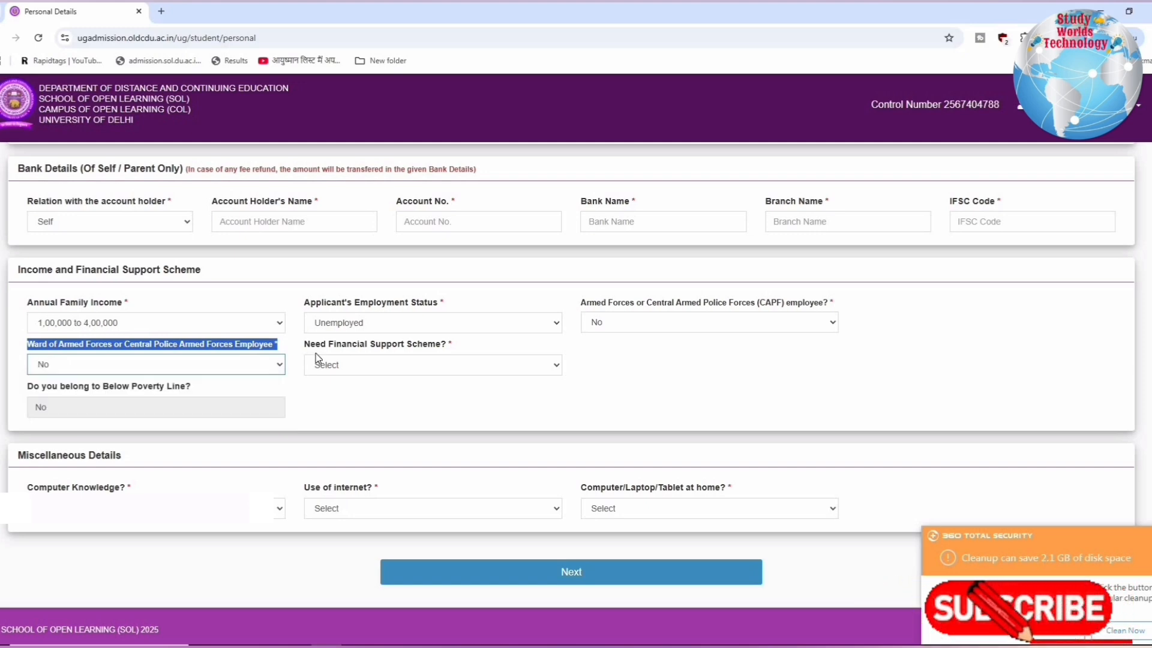
Request the financial support scheme with Yes and choose the scheme category "Categoty 1: Less than 4,00,000"
{"action": "left_click_drag", "start_coordinate": [316, 352], "coordinate": [447, 354]}
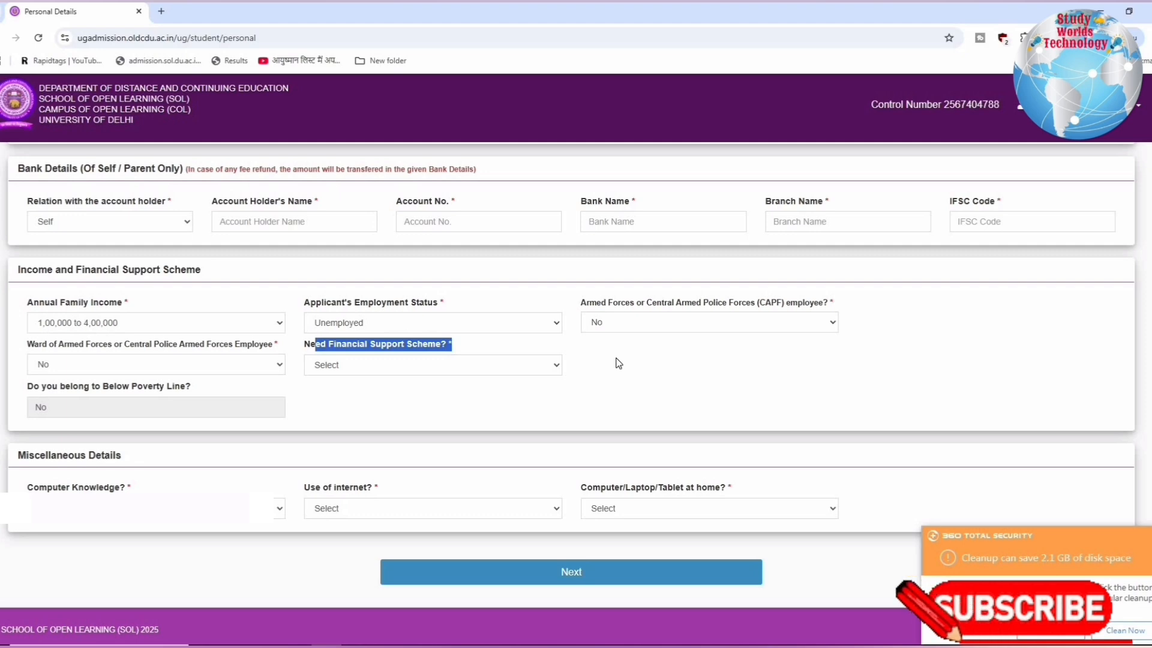
{"action": "left_click", "coordinate": [463, 366]}
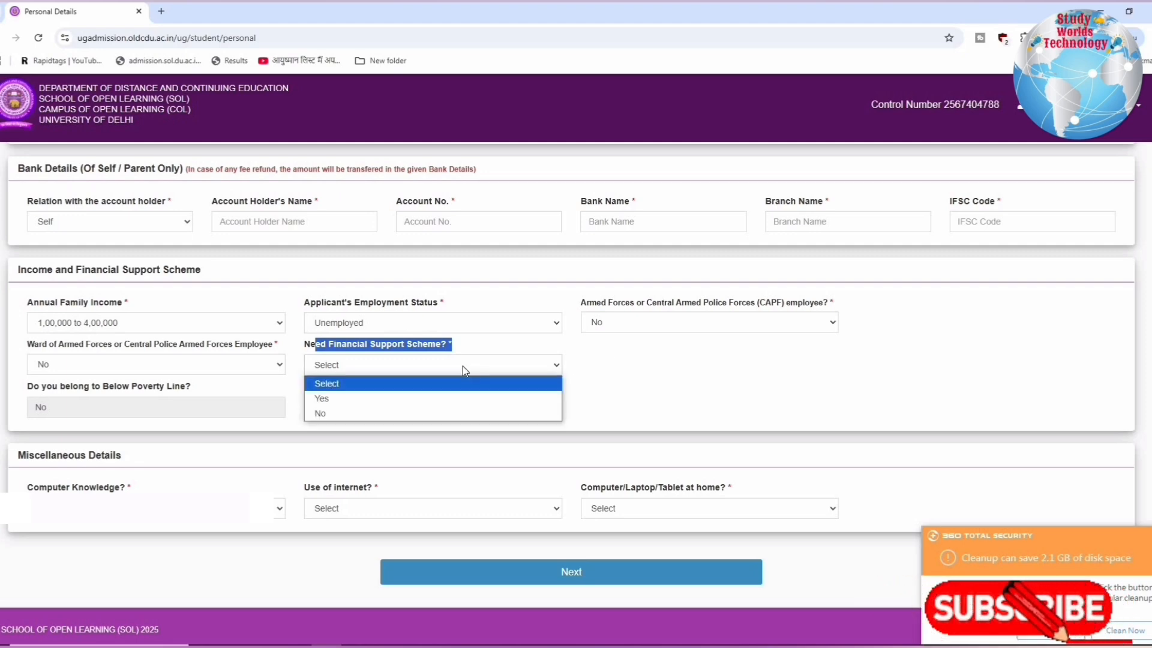
{"action": "left_click", "coordinate": [339, 401]}
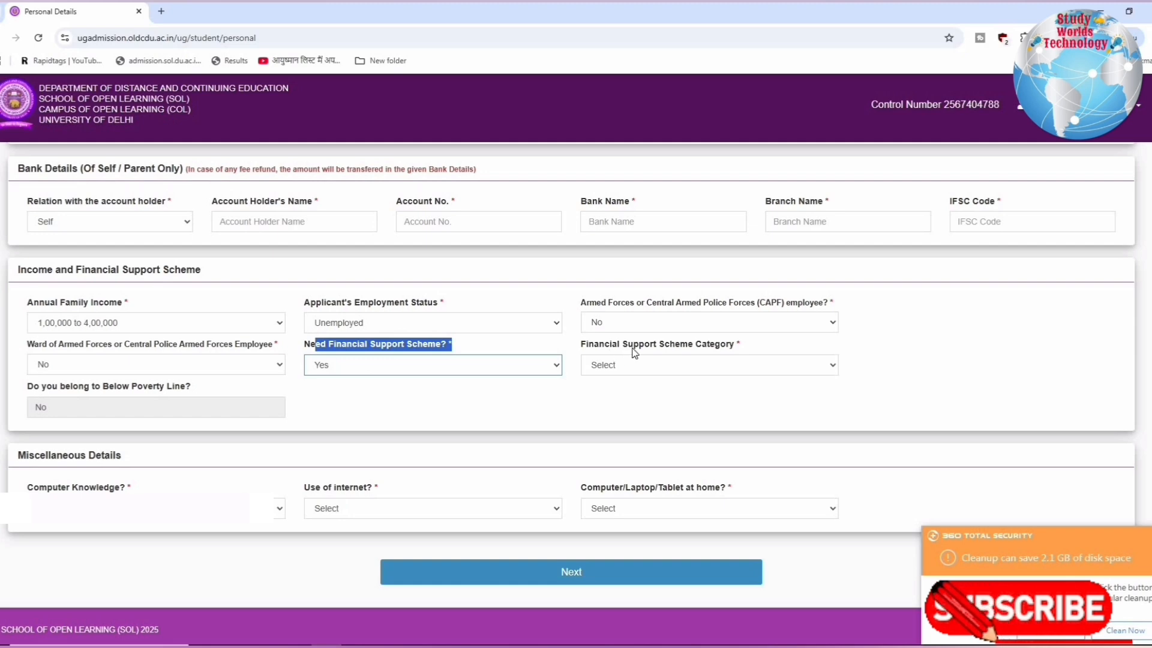
{"action": "left_click", "coordinate": [709, 372]}
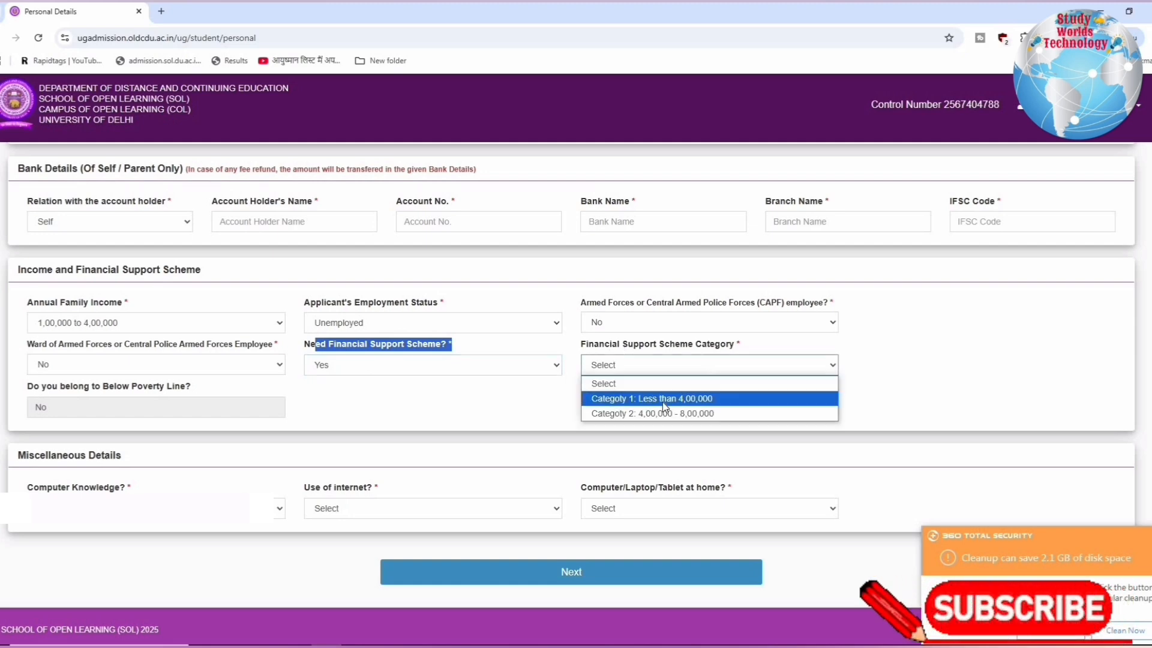
{"action": "left_click", "coordinate": [700, 400]}
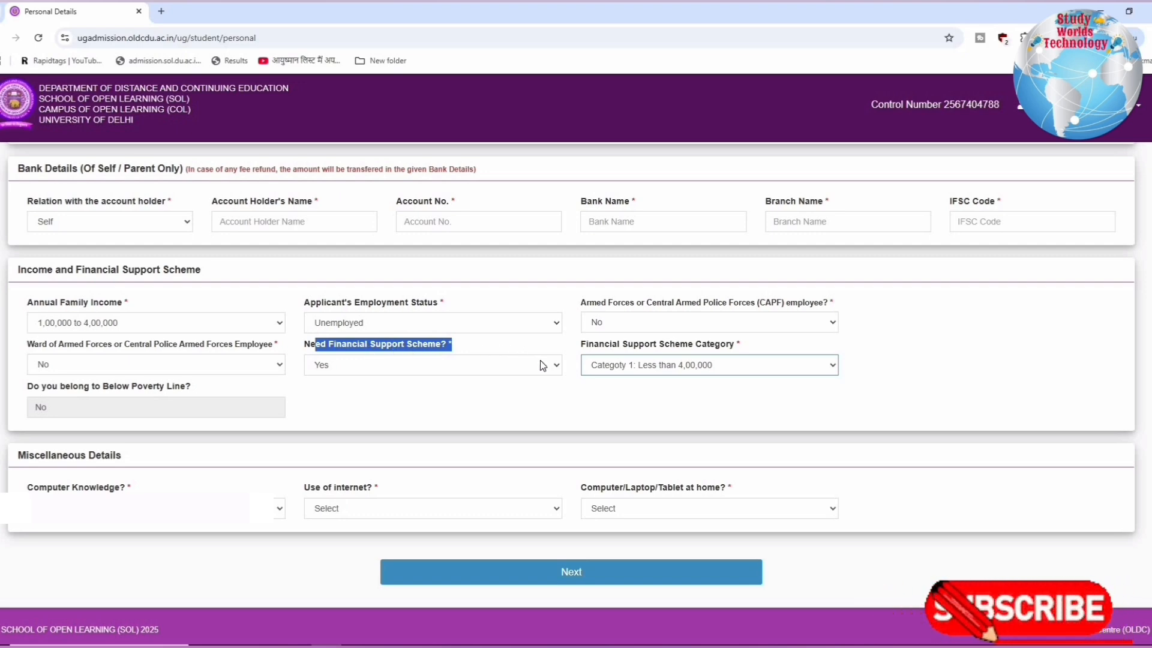
Answer Yes to computer knowledge, internet use and computer/laptop/tablet at home, and proceed to the personal details preview
{"action": "left_click", "coordinate": [180, 508]}
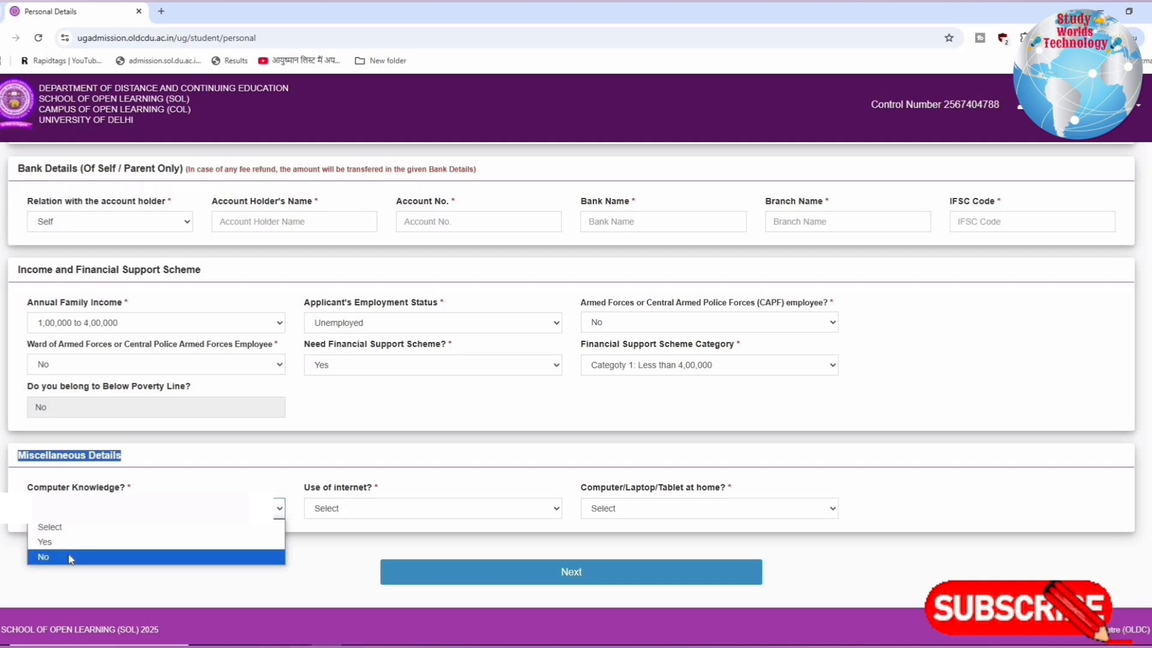
{"action": "left_click", "coordinate": [125, 542]}
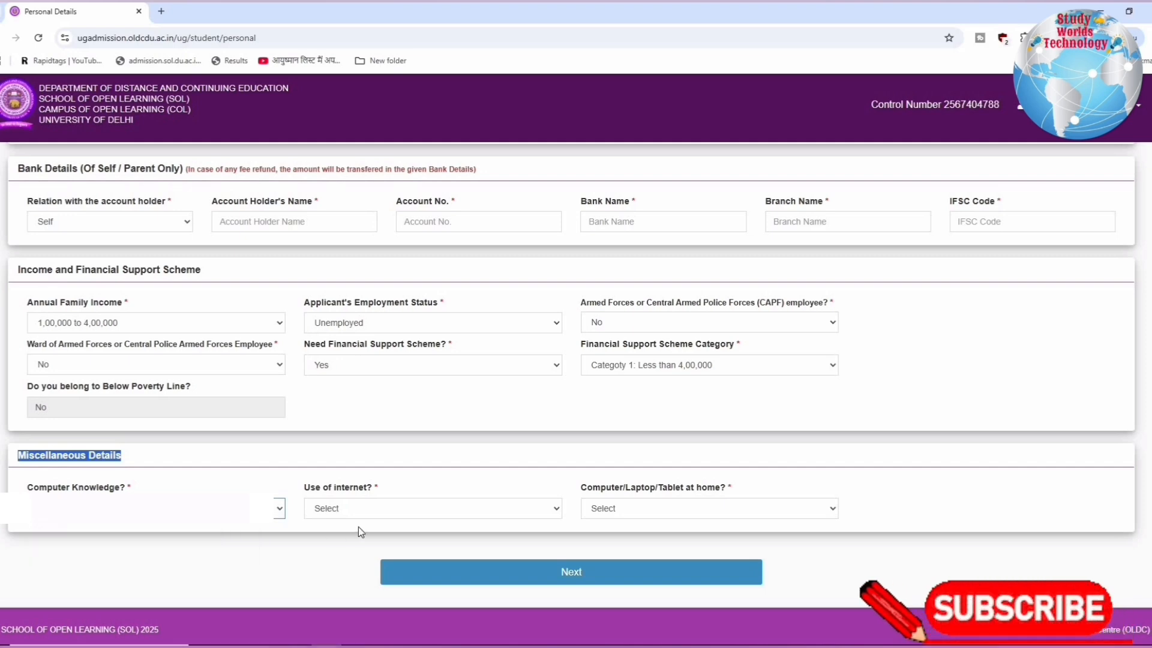
{"action": "left_click", "coordinate": [352, 508]}
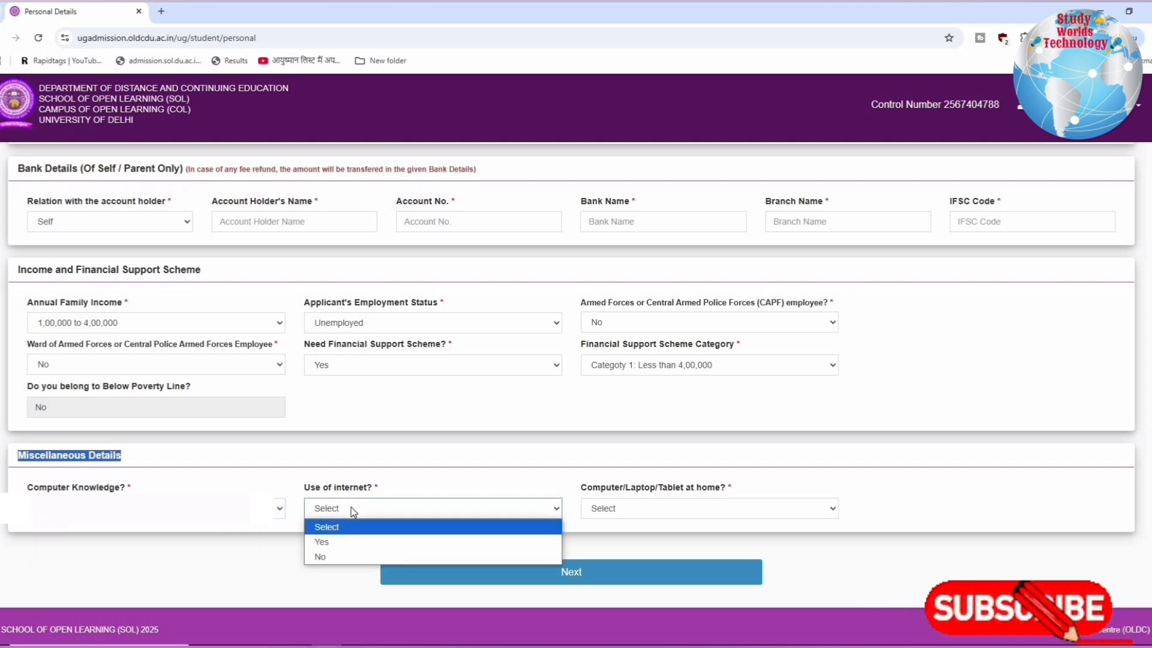
{"action": "left_click", "coordinate": [334, 543]}
{"action": "left_click", "coordinate": [639, 508]}
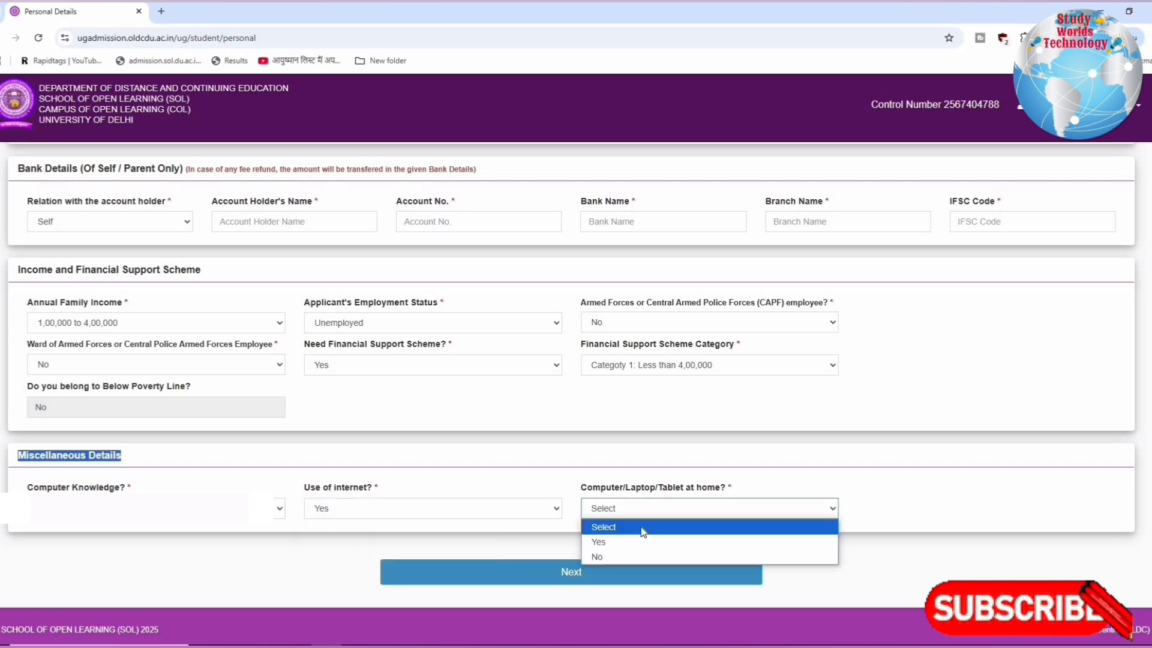
{"action": "left_click", "coordinate": [604, 542]}
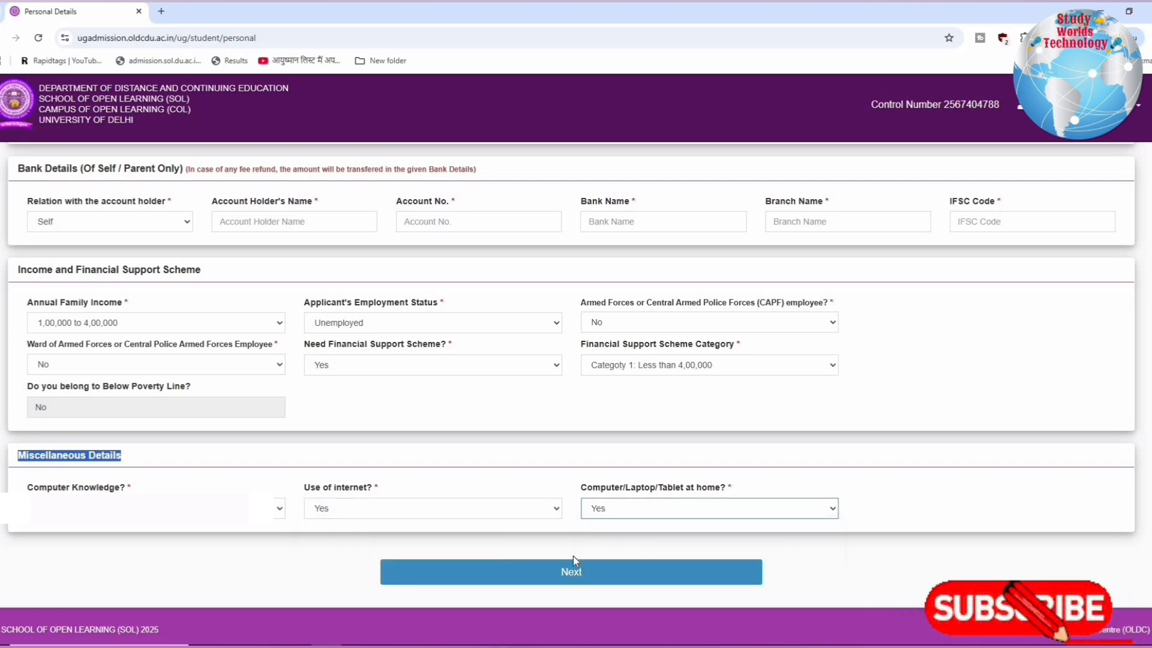
{"action": "left_click", "coordinate": [561, 572]}
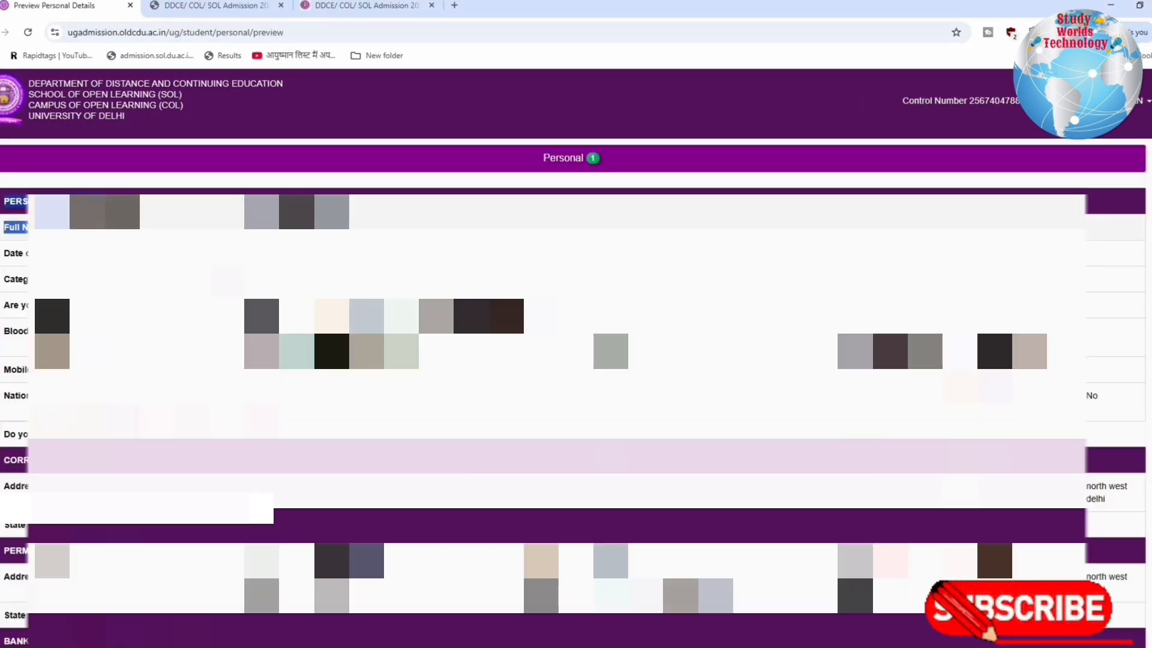
Review the personal details preview and proceed to the ABC/DEB-ID section
{"action": "left_click_drag", "start_coordinate": [960, 343], "coordinate": [995, 525]}
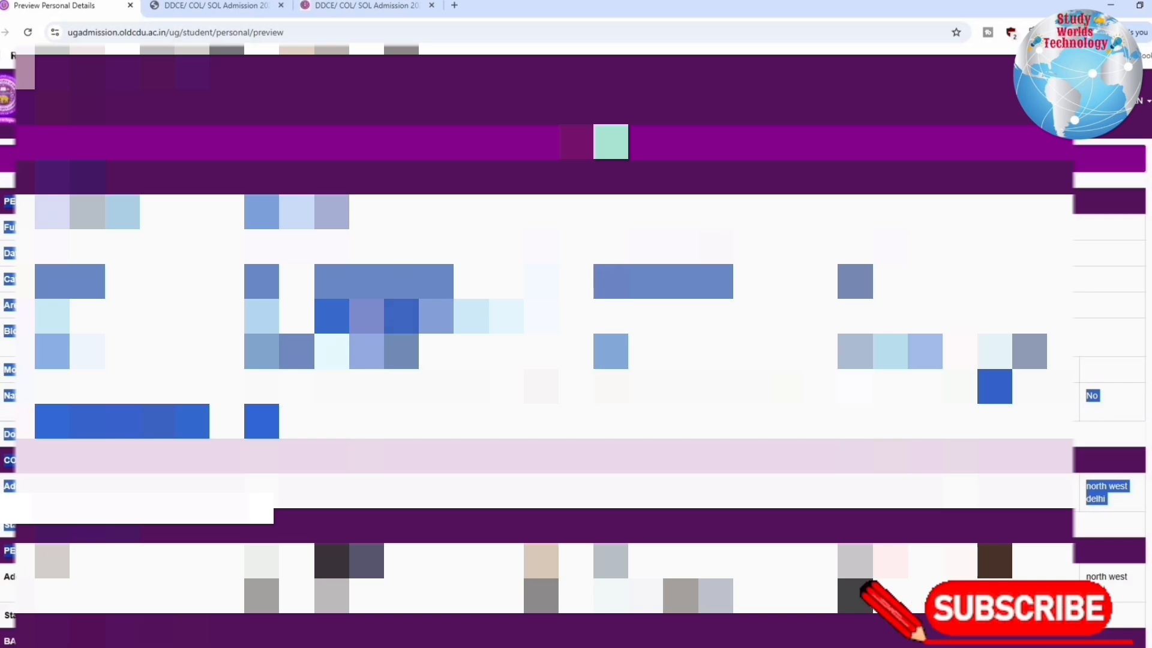
{"action": "scroll", "coordinate": [540, 360], "scroll_direction": "down", "scroll_amount": 5}
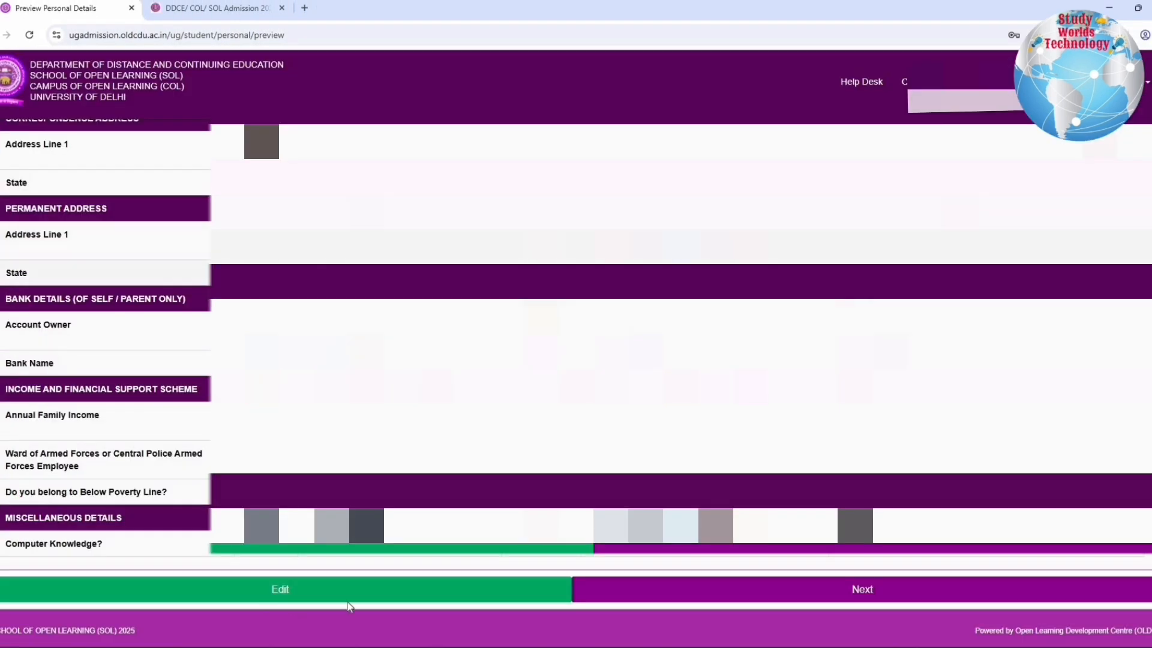
{"action": "left_click", "coordinate": [810, 593]}
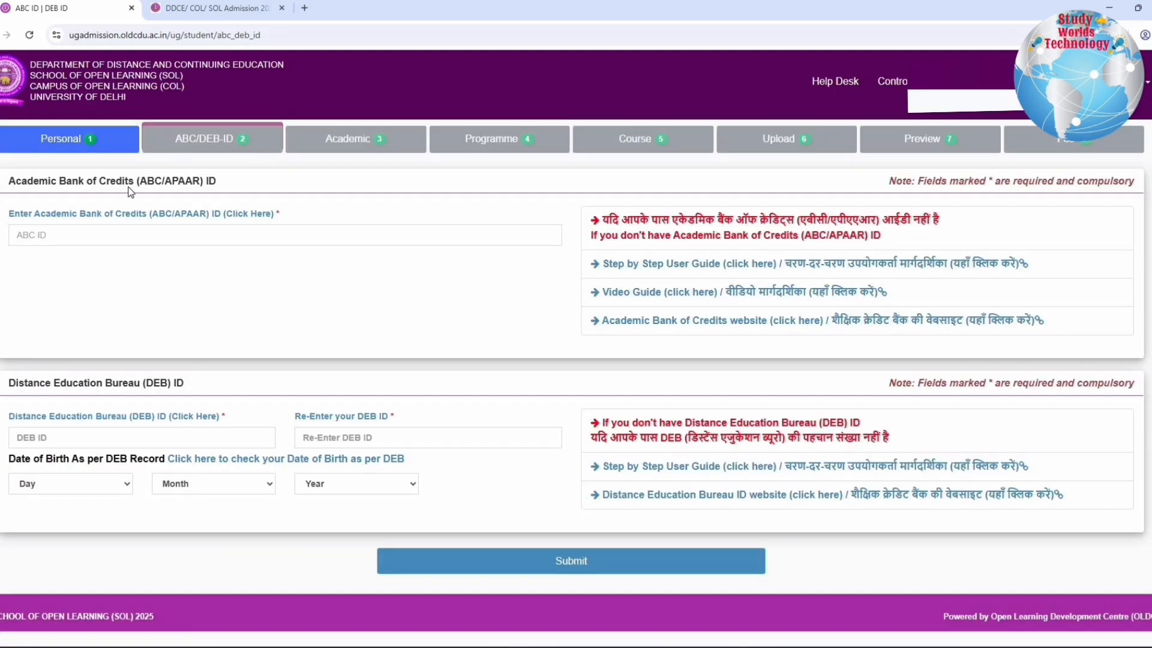
Examine the Academic Bank of Credits and Distance Education Bureau ID sections, including their guide and website links for applicants without an ID
{"action": "left_click_drag", "start_coordinate": [218, 188], "coordinate": [224, 187]}
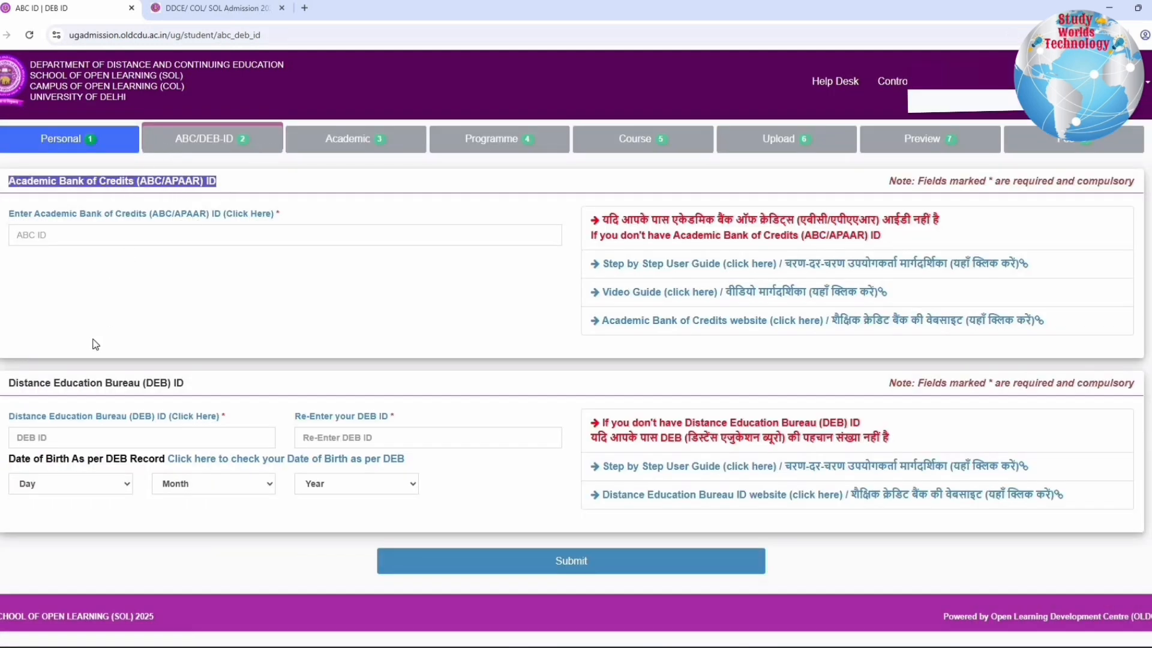
{"action": "left_click_drag", "start_coordinate": [157, 388], "coordinate": [211, 388]}
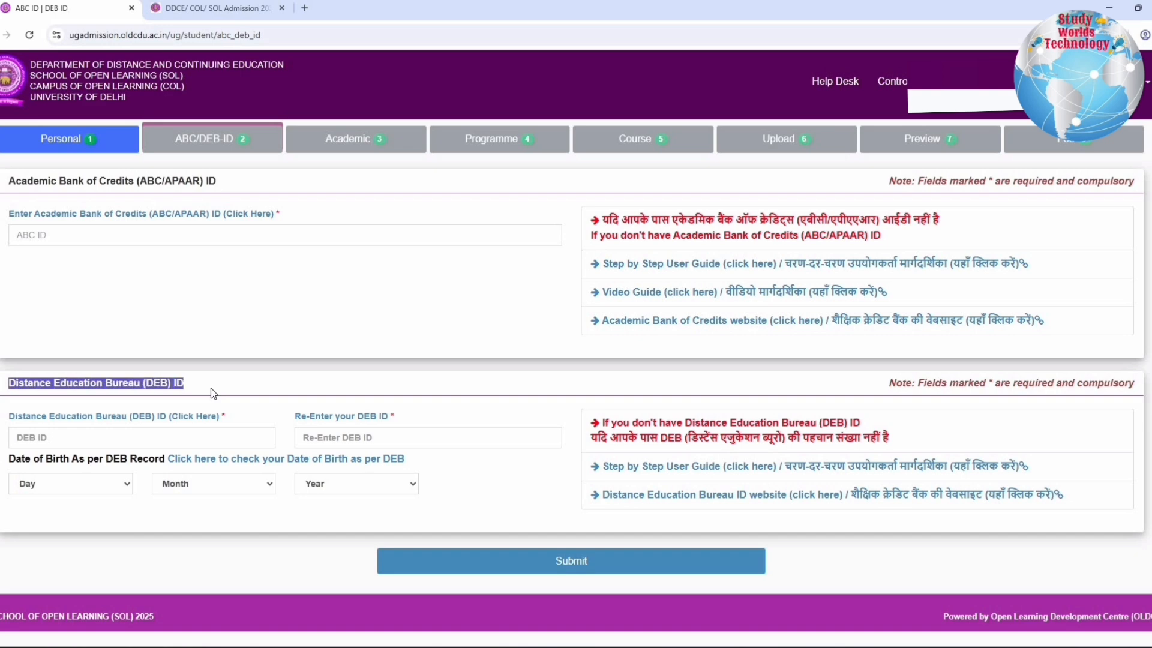
{"action": "left_click_drag", "start_coordinate": [15, 181], "coordinate": [235, 180]}
{"action": "left_click", "coordinate": [235, 180]}
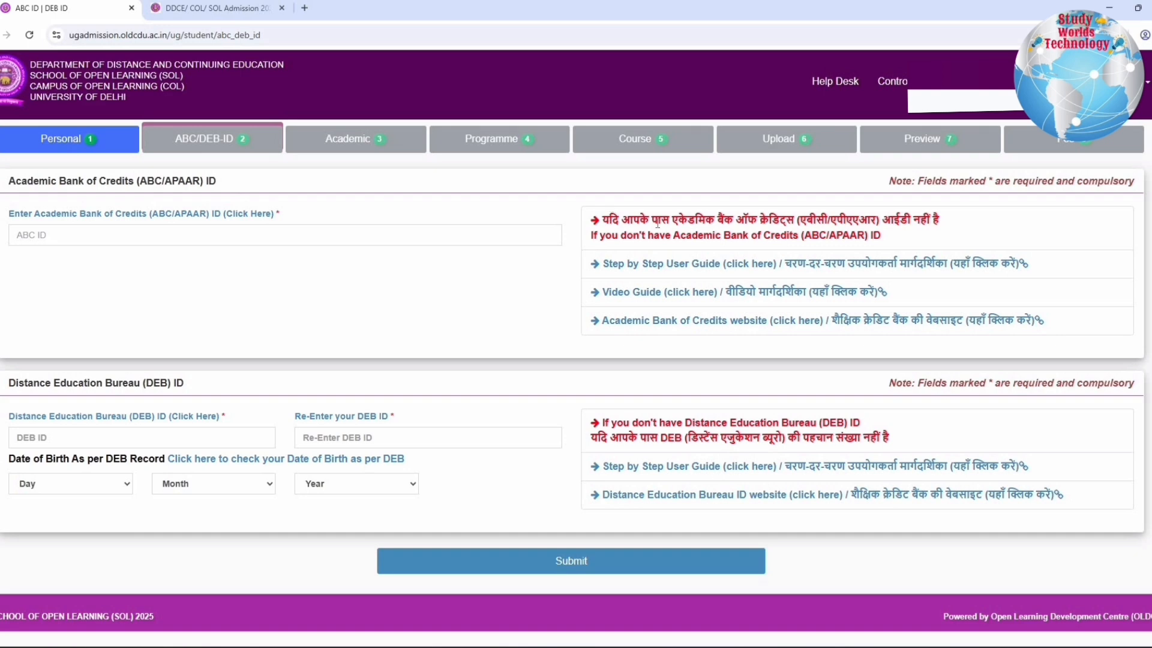
{"action": "left_click_drag", "start_coordinate": [608, 220], "coordinate": [907, 226]}
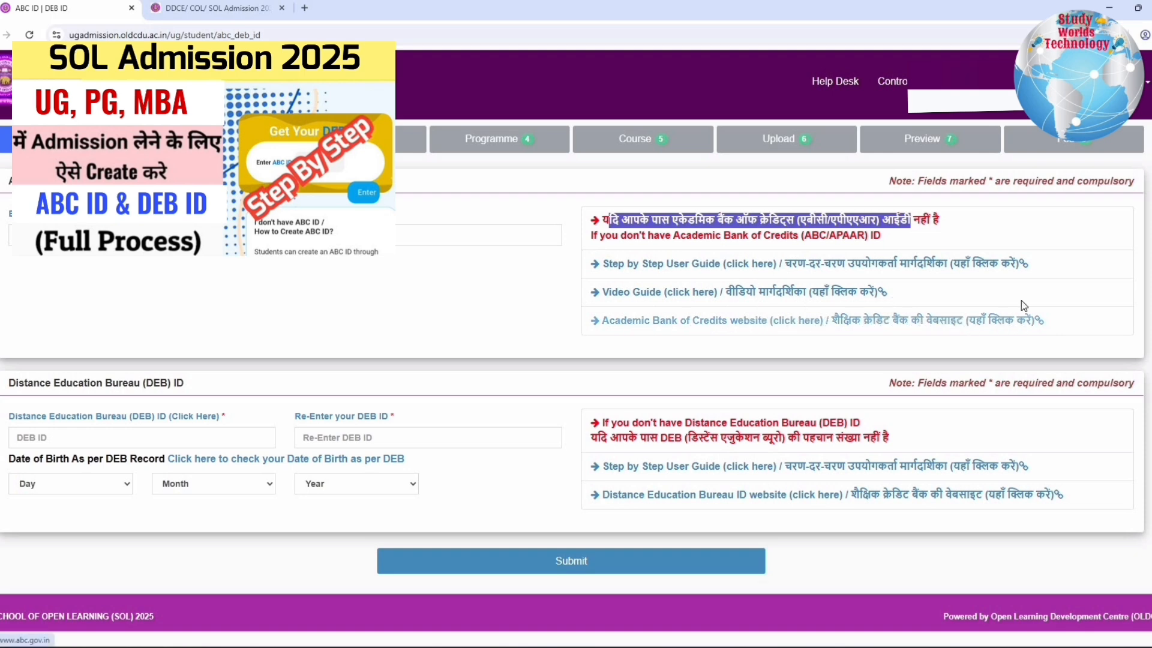
{"action": "left_click_drag", "start_coordinate": [600, 219], "coordinate": [1072, 333]}
{"action": "left_click", "coordinate": [96, 379]}
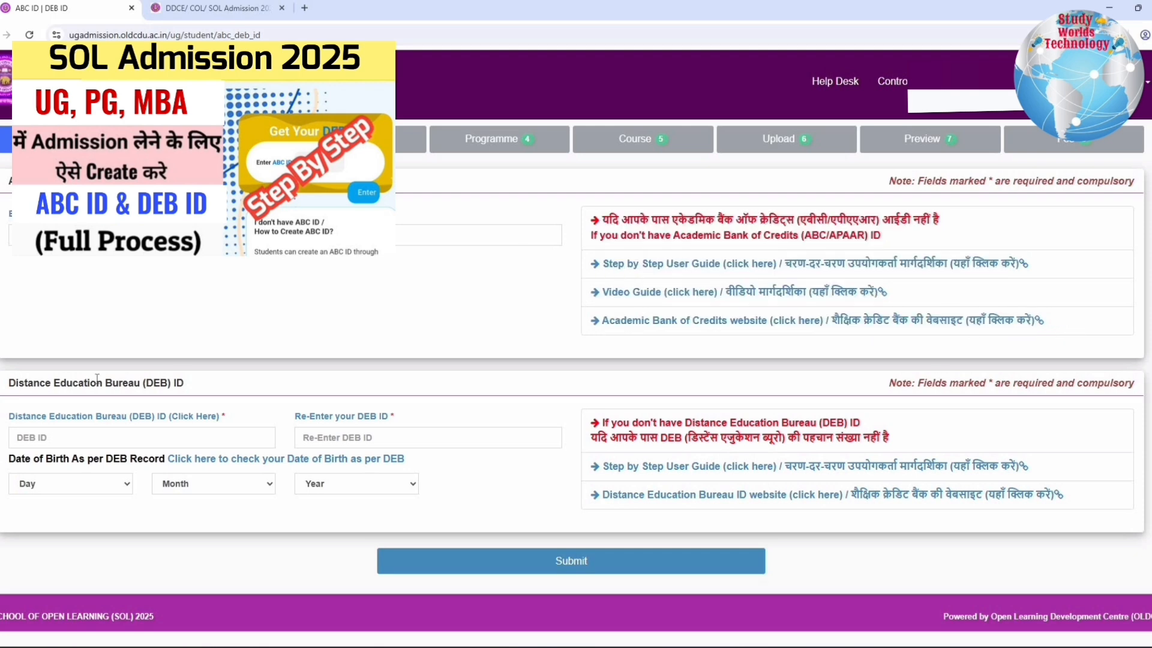
{"action": "left_click_drag", "start_coordinate": [33, 382], "coordinate": [160, 382]}
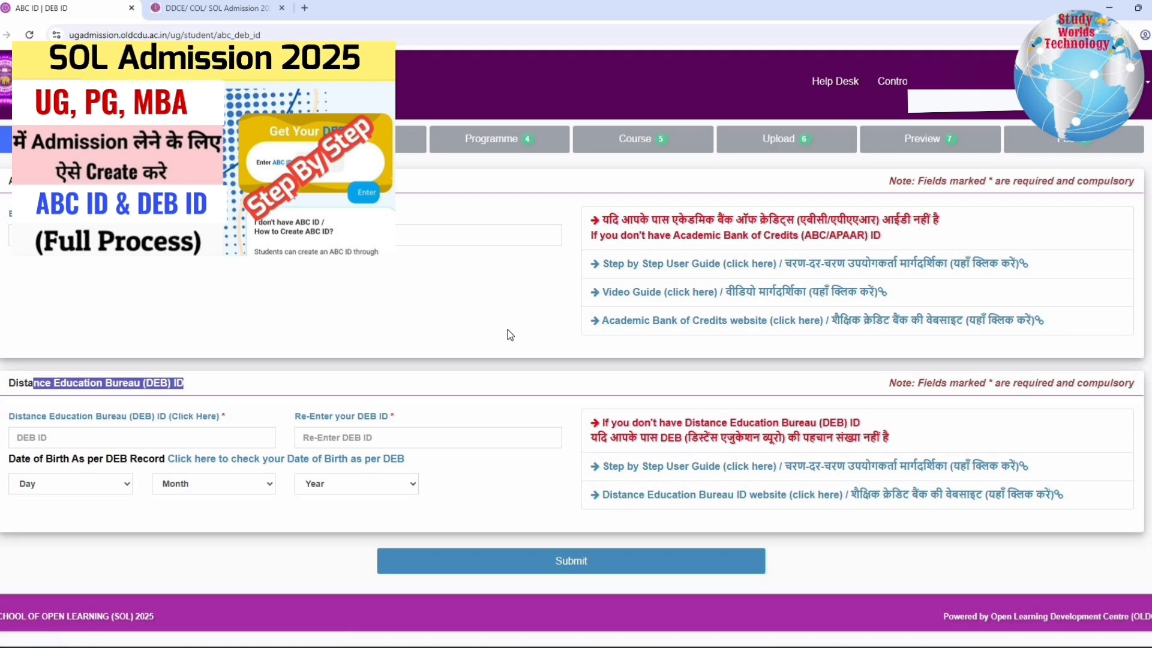
{"action": "left_click_drag", "start_coordinate": [591, 466], "coordinate": [894, 503]}
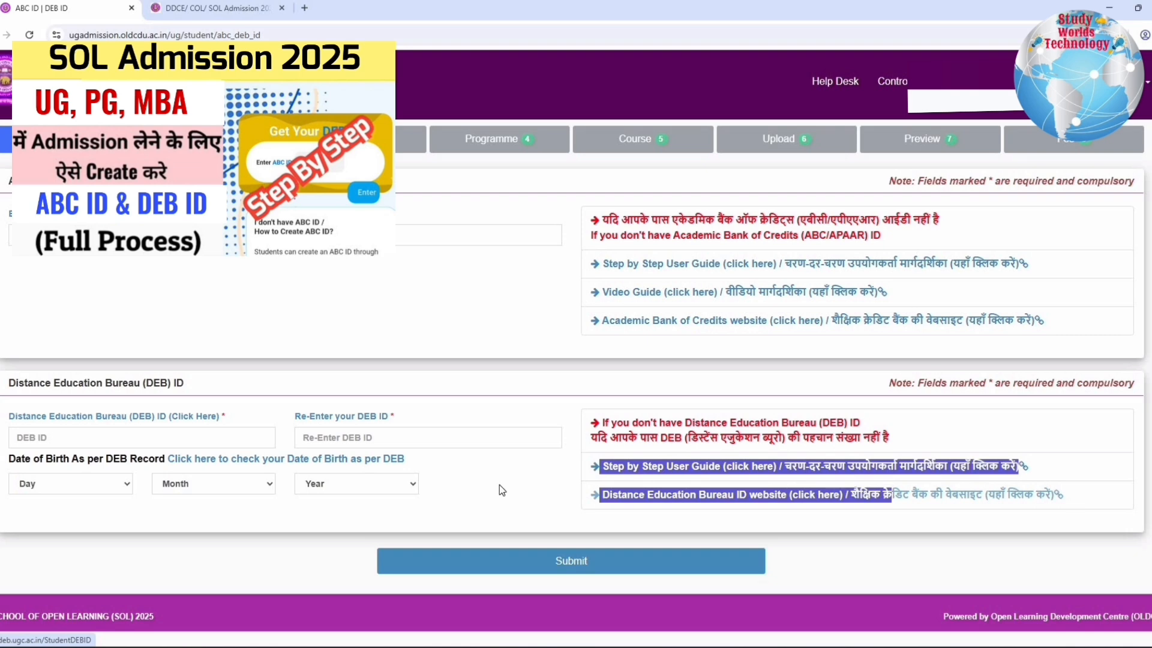
{"action": "left_click_drag", "start_coordinate": [499, 491], "coordinate": [813, 535]}
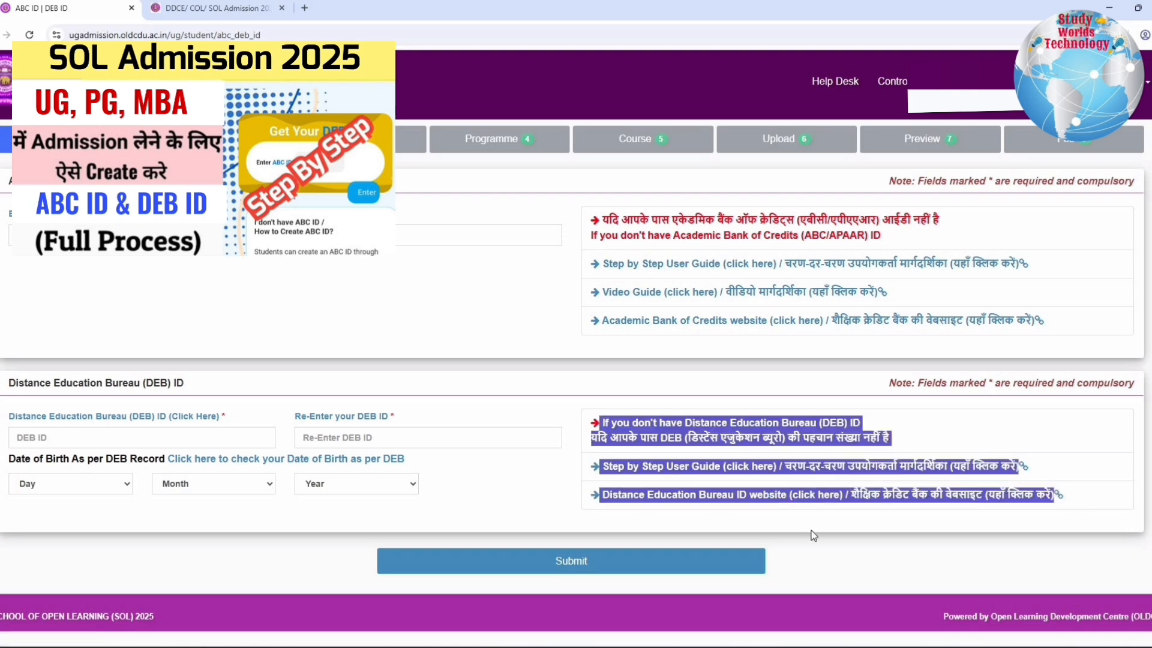
{"action": "left_click", "coordinate": [497, 490]}
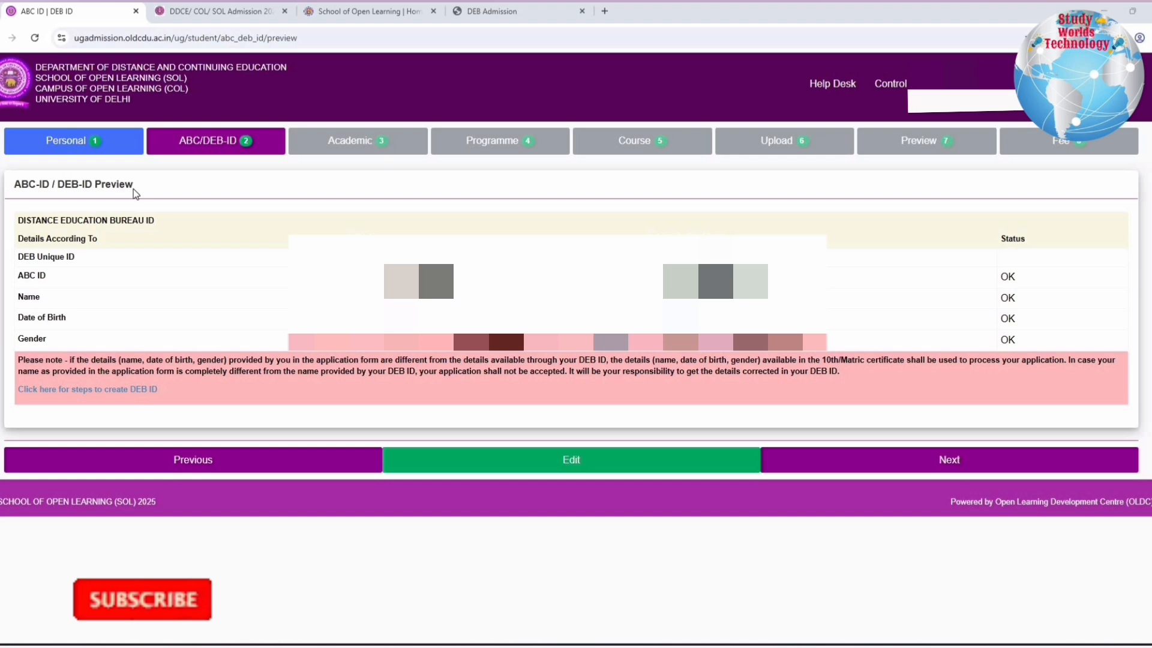
Check the details and status entries in the ABC-ID / DEB-ID preview and proceed to the academic details
{"action": "left_click_drag", "start_coordinate": [13, 184], "coordinate": [148, 205]}
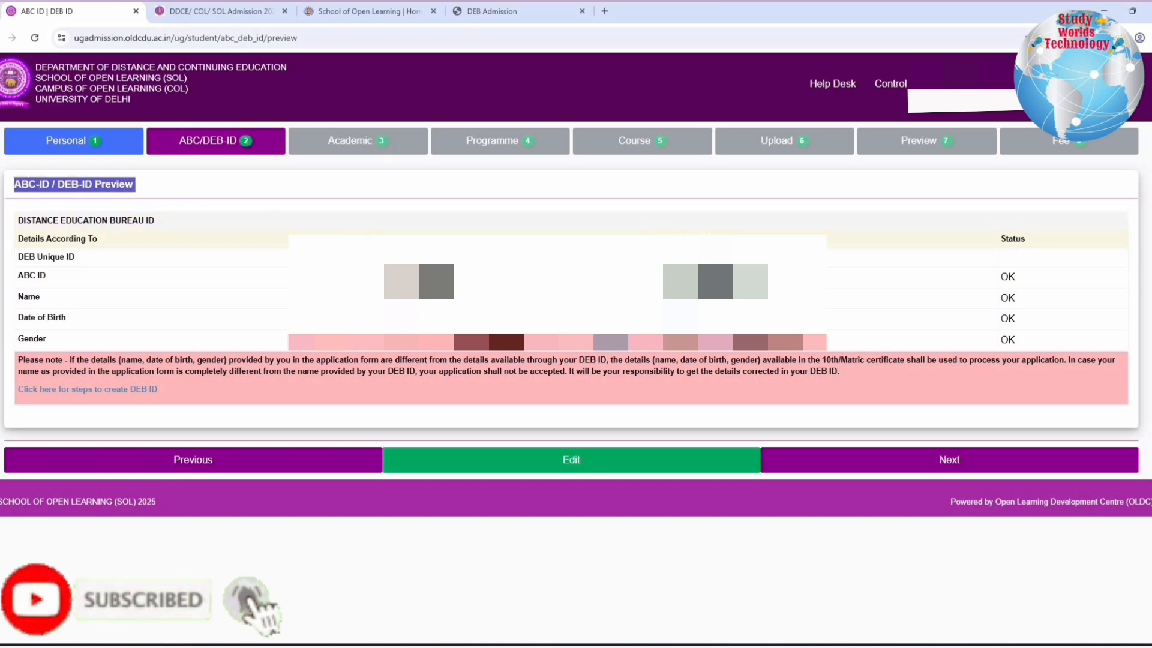
{"action": "left_click_drag", "start_coordinate": [366, 238], "coordinate": [984, 360]}
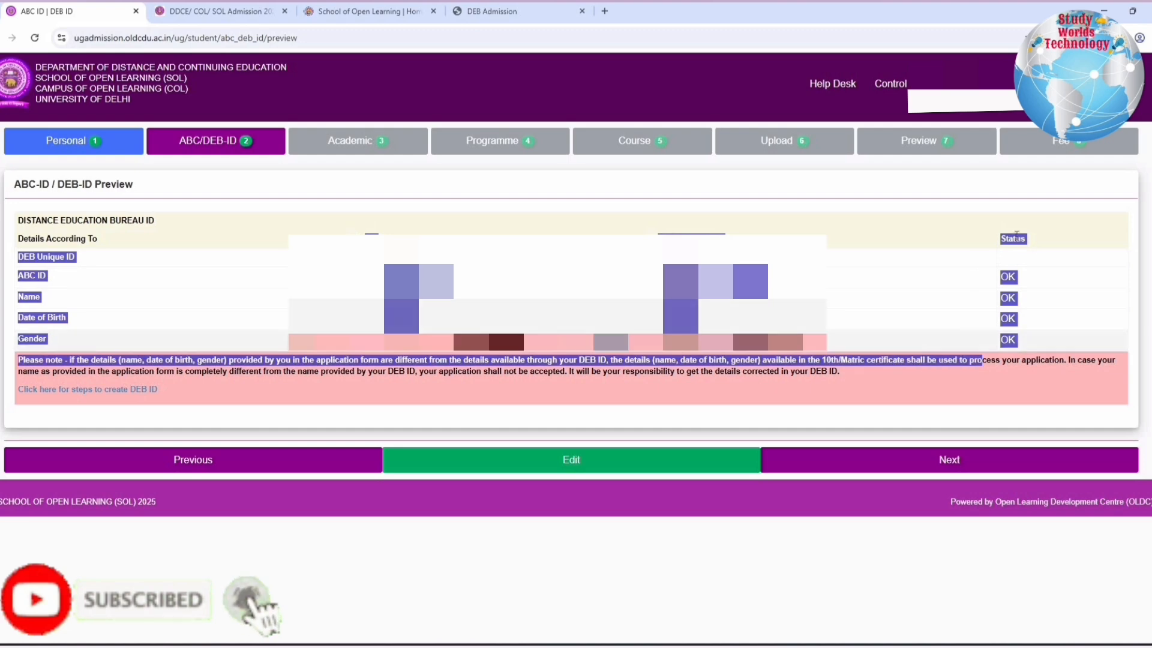
{"action": "left_click", "coordinate": [1029, 236]}
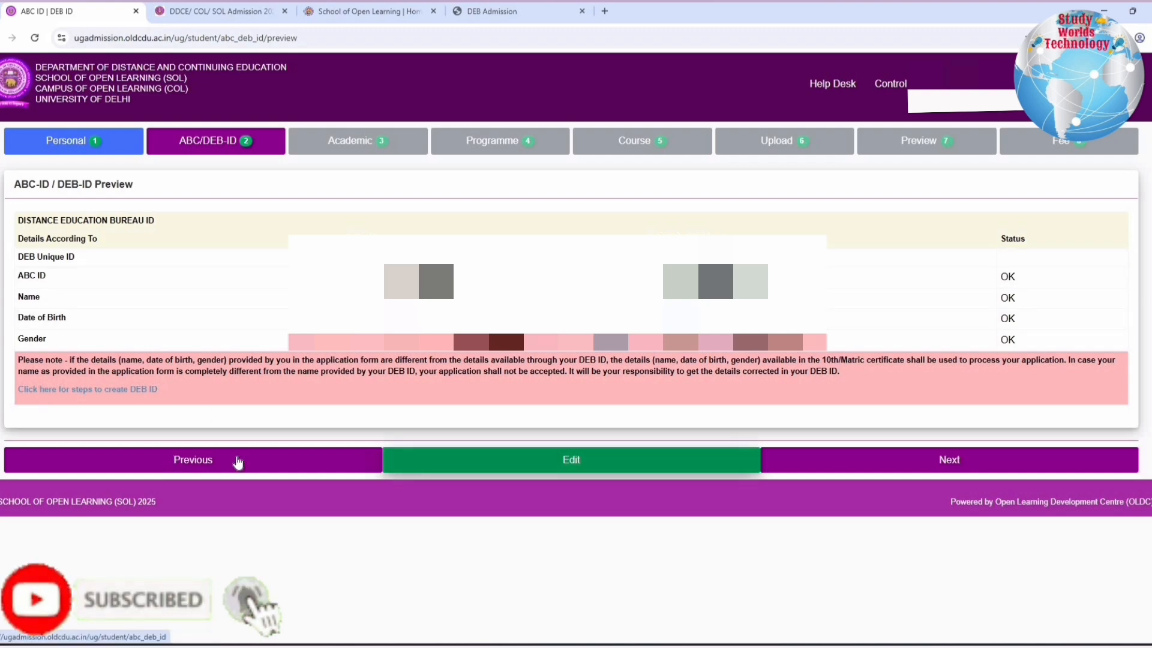
{"action": "left_click", "coordinate": [938, 470]}
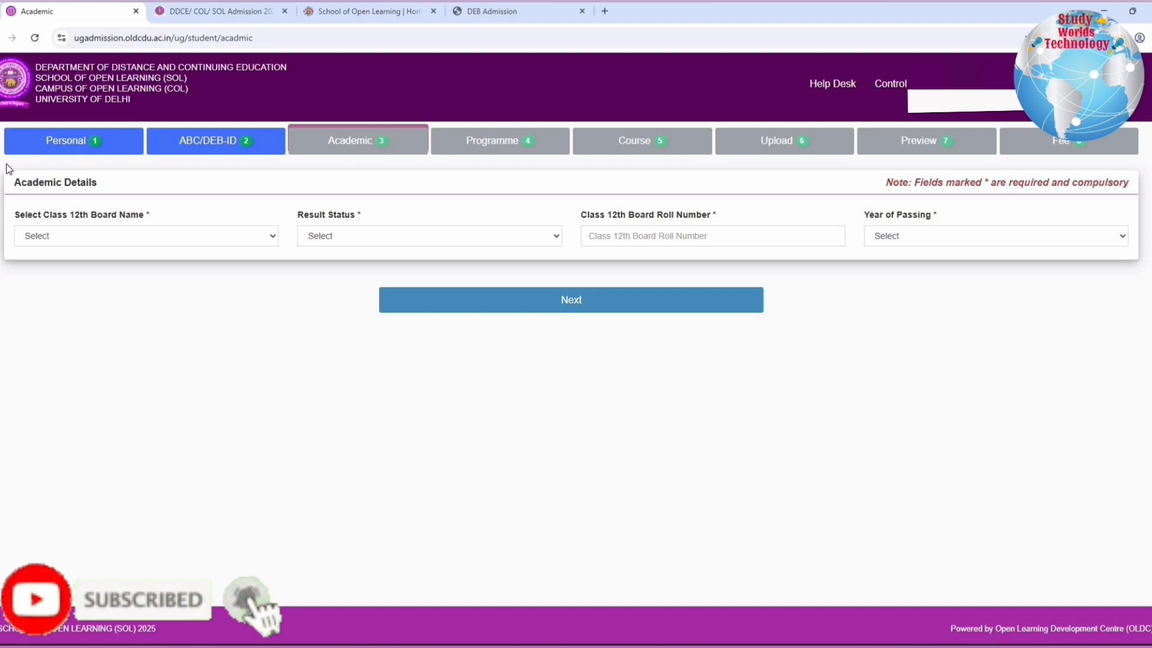
Set the Class 12th board name to CENTRAL BOARD OF SECONDARY EDUCATION
{"action": "left_click_drag", "start_coordinate": [14, 182], "coordinate": [98, 184]}
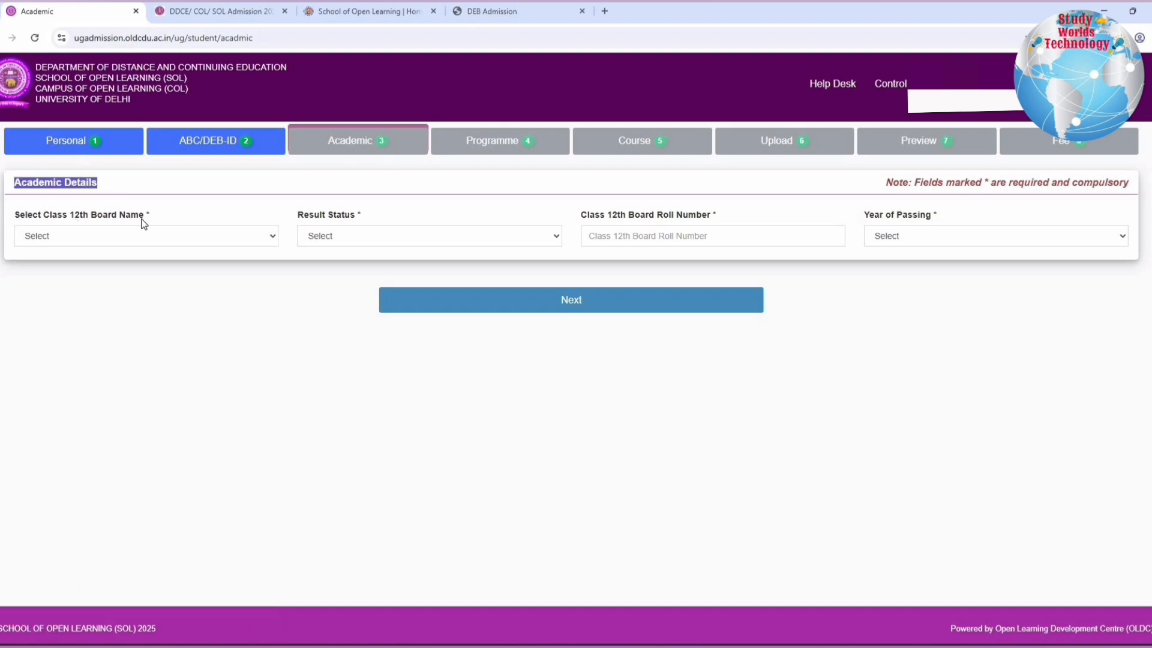
{"action": "left_click_drag", "start_coordinate": [49, 216], "coordinate": [144, 218]}
{"action": "left_click", "coordinate": [116, 238]}
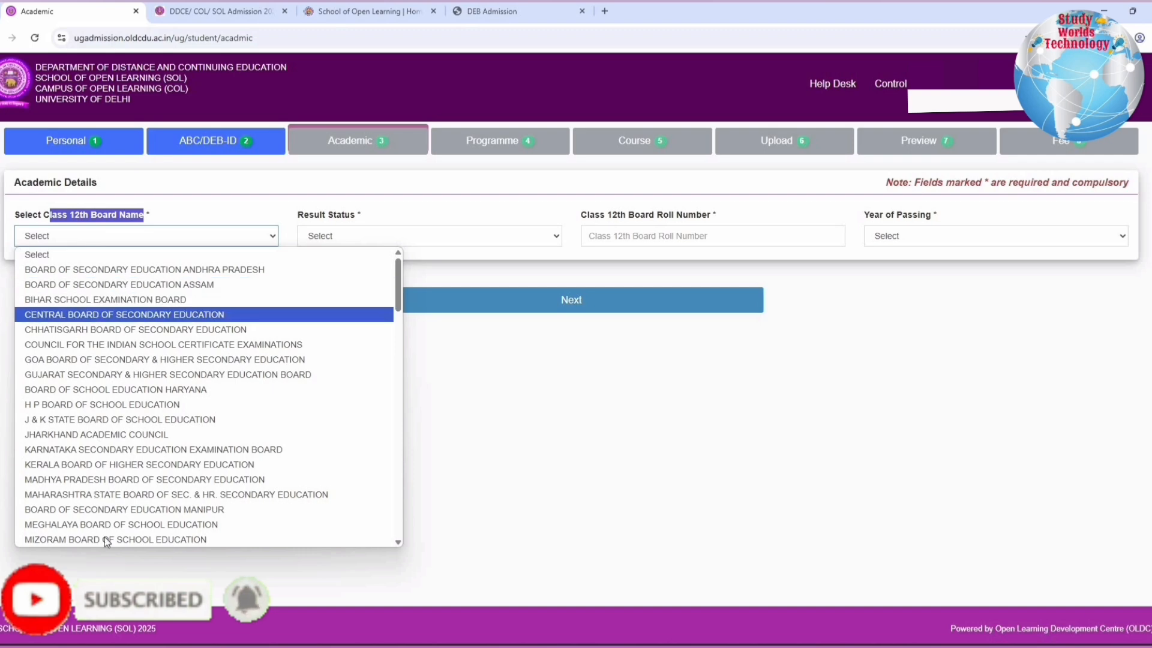
{"action": "scroll", "coordinate": [198, 493], "scroll_direction": "down", "scroll_amount": 15}
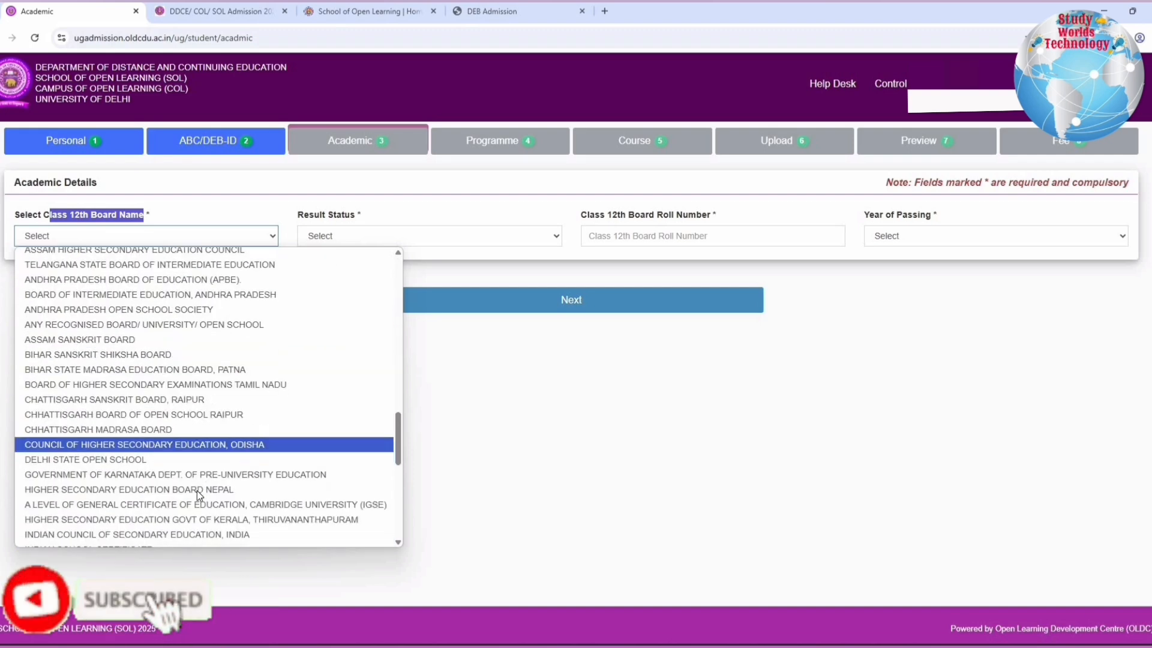
{"action": "scroll", "coordinate": [197, 481], "scroll_direction": "up", "scroll_amount": 15}
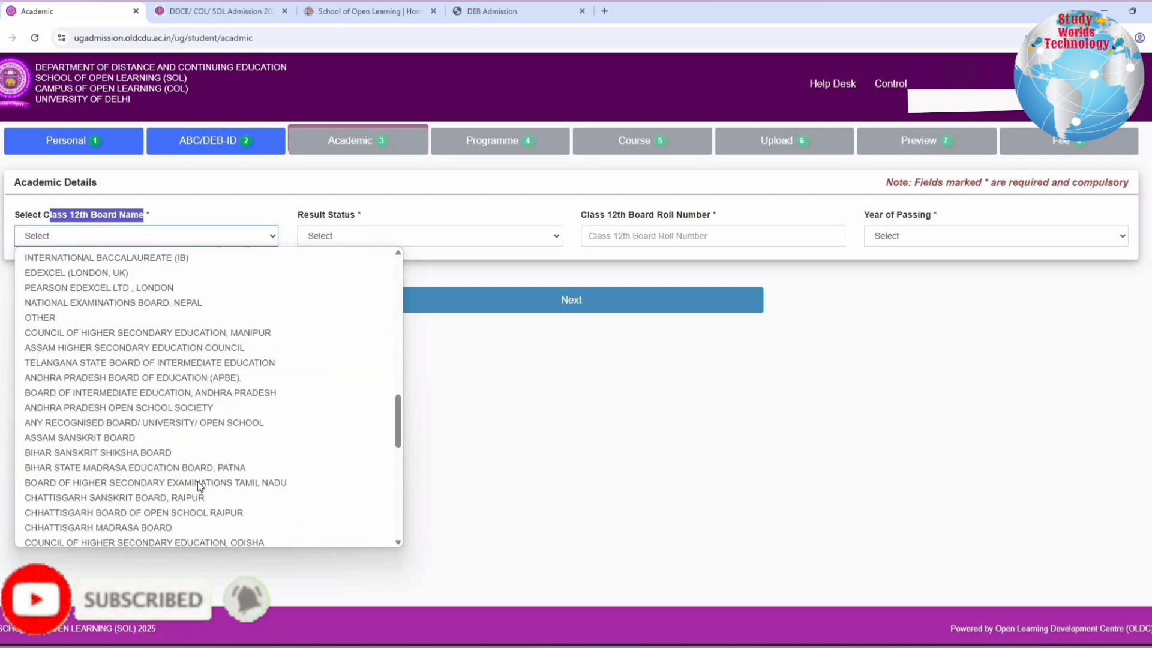
{"action": "left_click", "coordinate": [124, 315]}
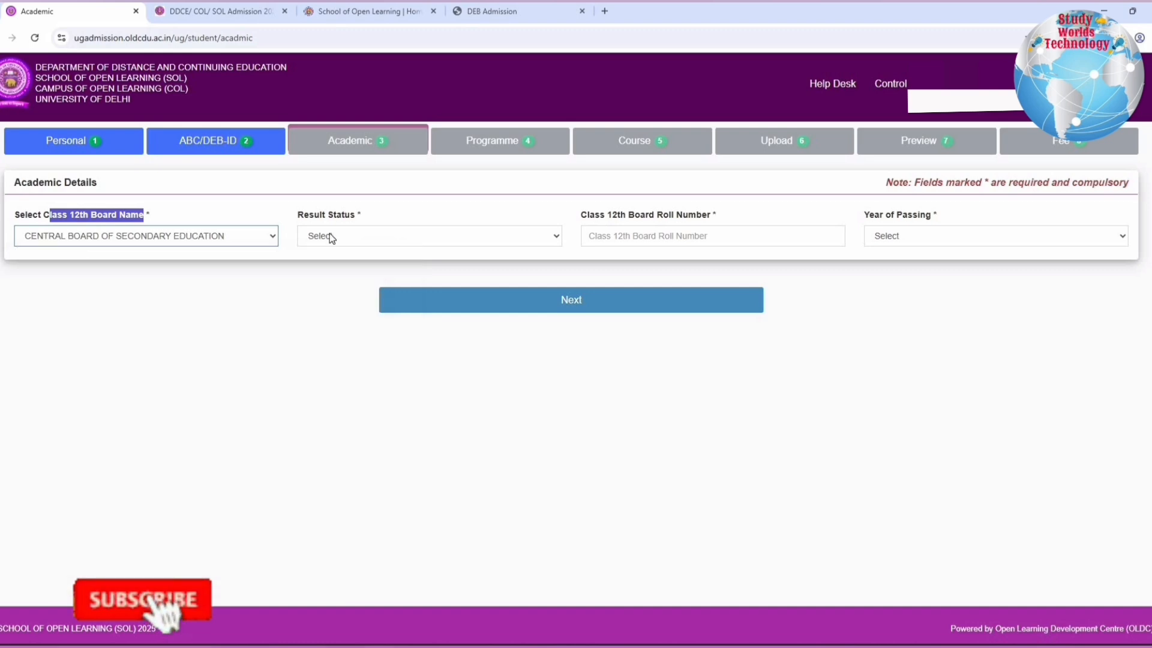
Set the Class 12th result status to Passed and the year of passing to 2025, and proceed to the examination details
{"action": "left_click", "coordinate": [327, 236]}
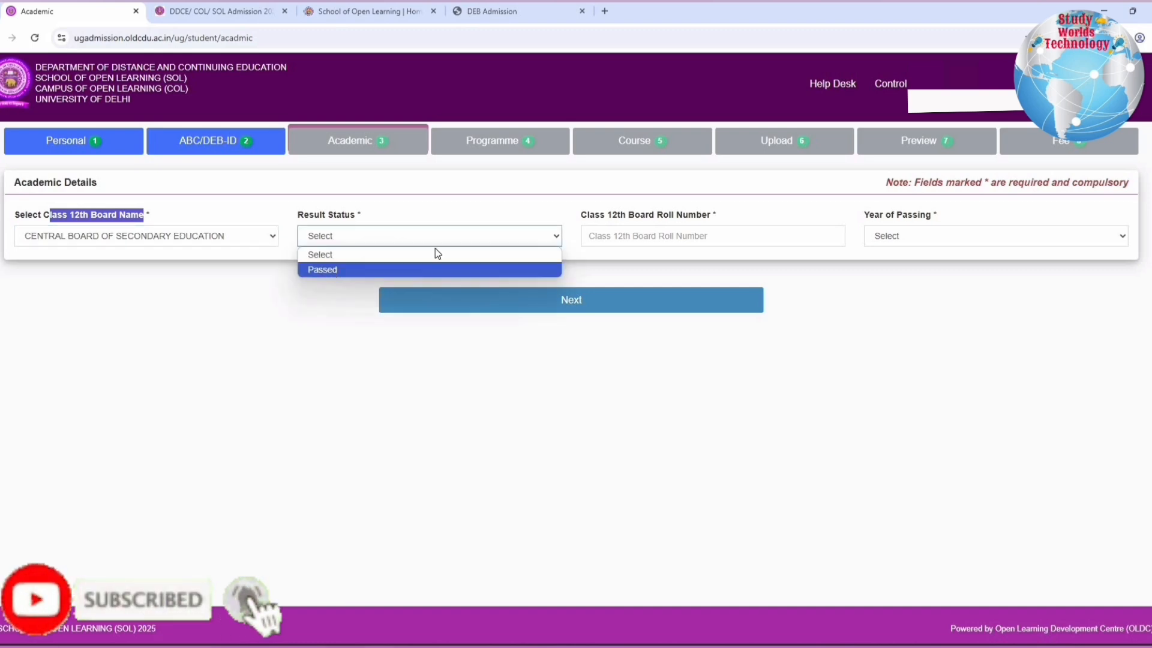
{"action": "key", "text": "Return"}
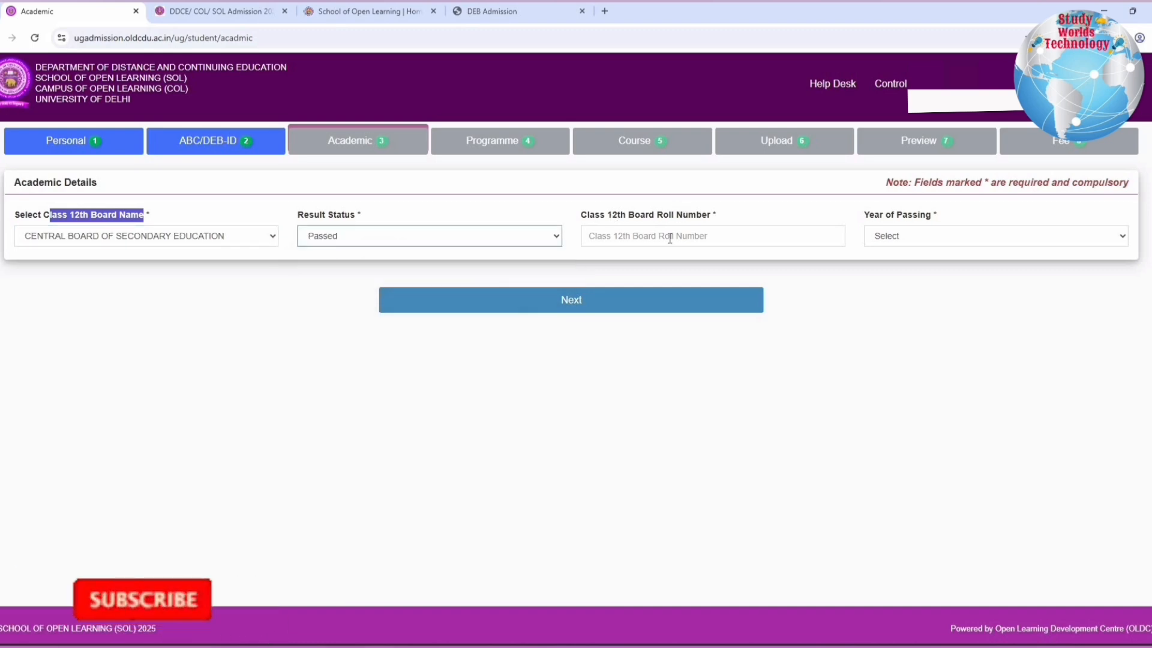
{"action": "left_click", "coordinate": [895, 240]}
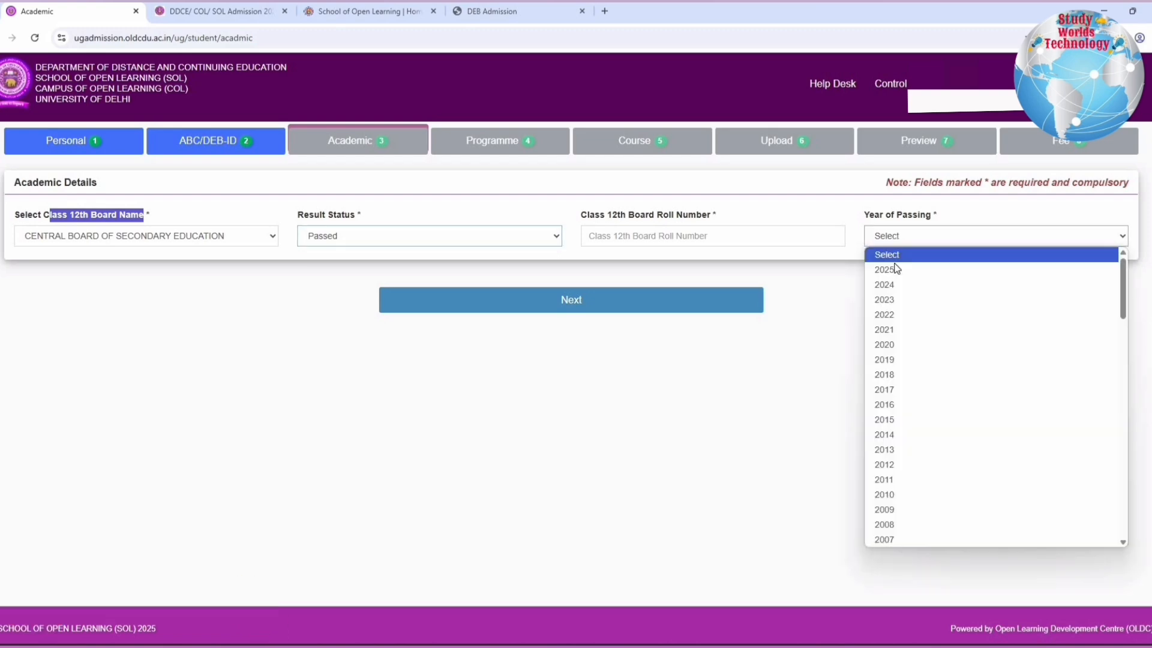
{"action": "left_click", "coordinate": [892, 268]}
{"action": "left_click", "coordinate": [580, 300]}
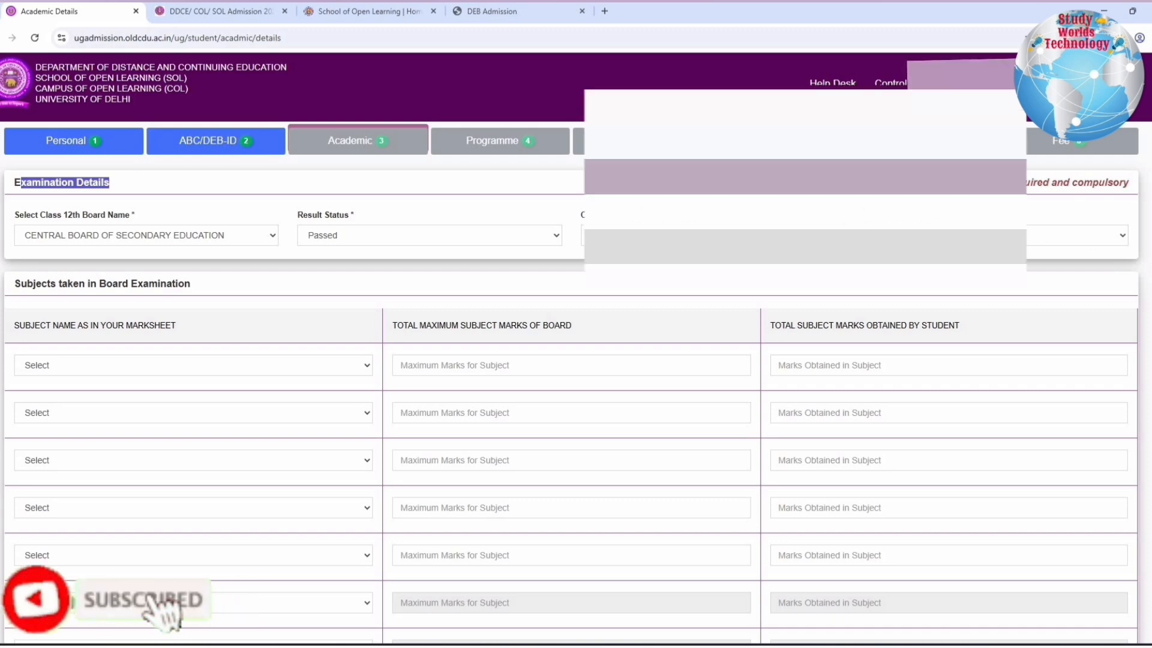
Choose COMPUTER SCIENCE as the first and ENGLISH as the second subject taken in the board examination
{"action": "scroll", "coordinate": [284, 226], "scroll_direction": "down", "scroll_amount": 2}
{"action": "left_click_drag", "start_coordinate": [23, 159], "coordinate": [138, 240]}
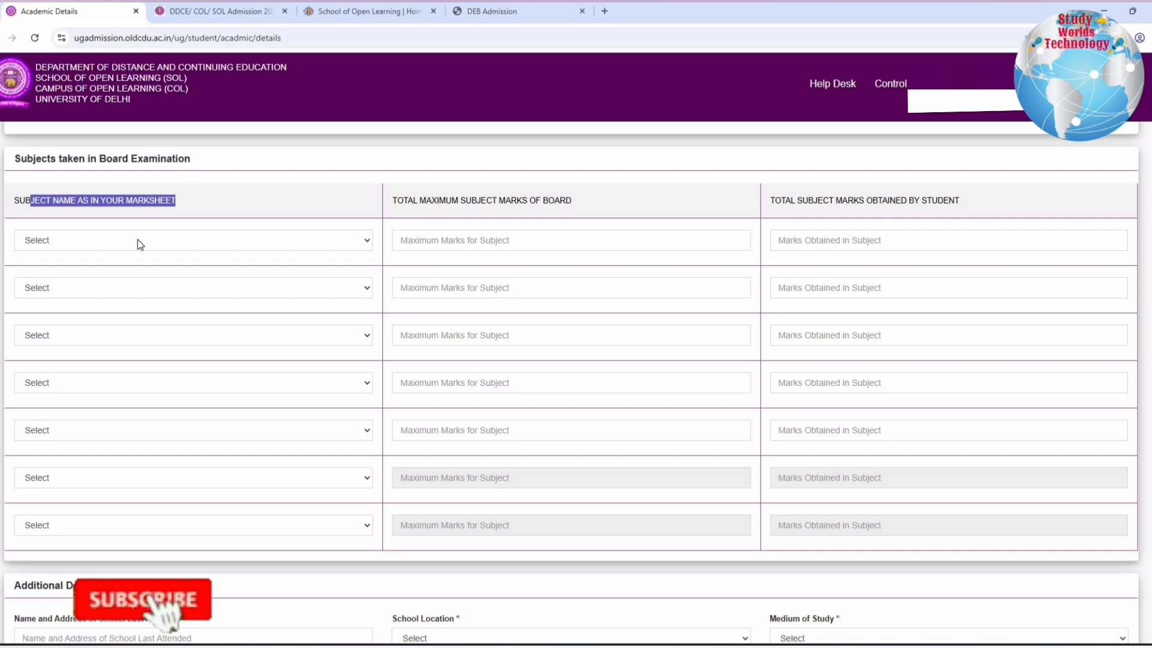
{"action": "left_click", "coordinate": [138, 240]}
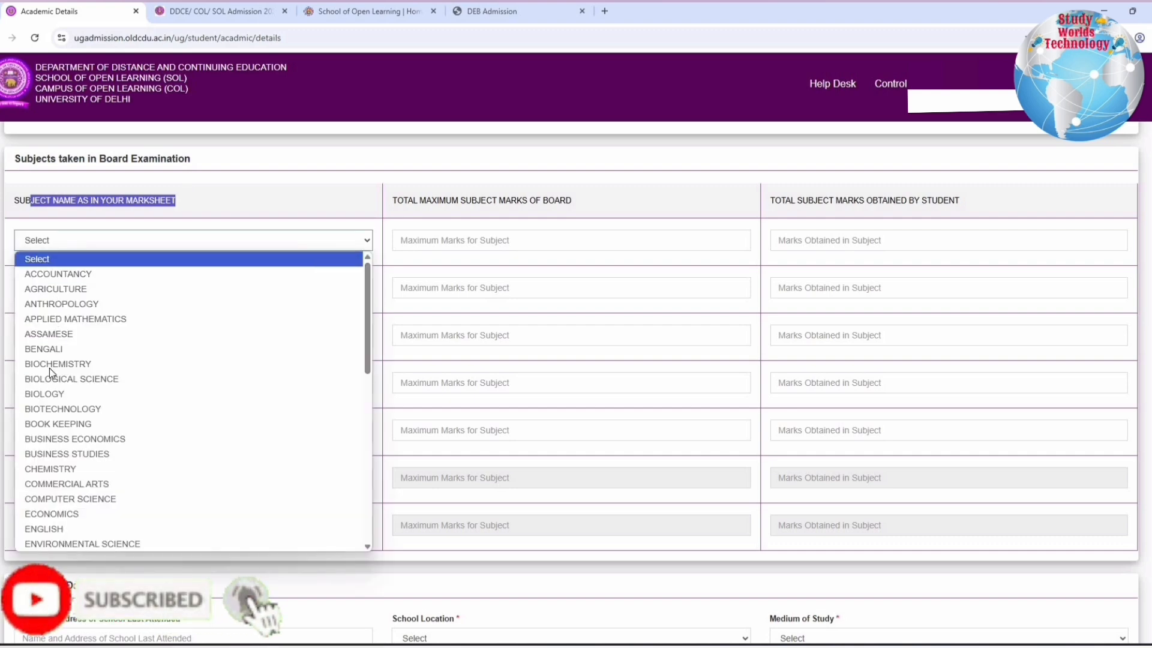
{"action": "left_click", "coordinate": [61, 501]}
{"action": "left_click", "coordinate": [74, 287]}
{"action": "type", "text": "en"}
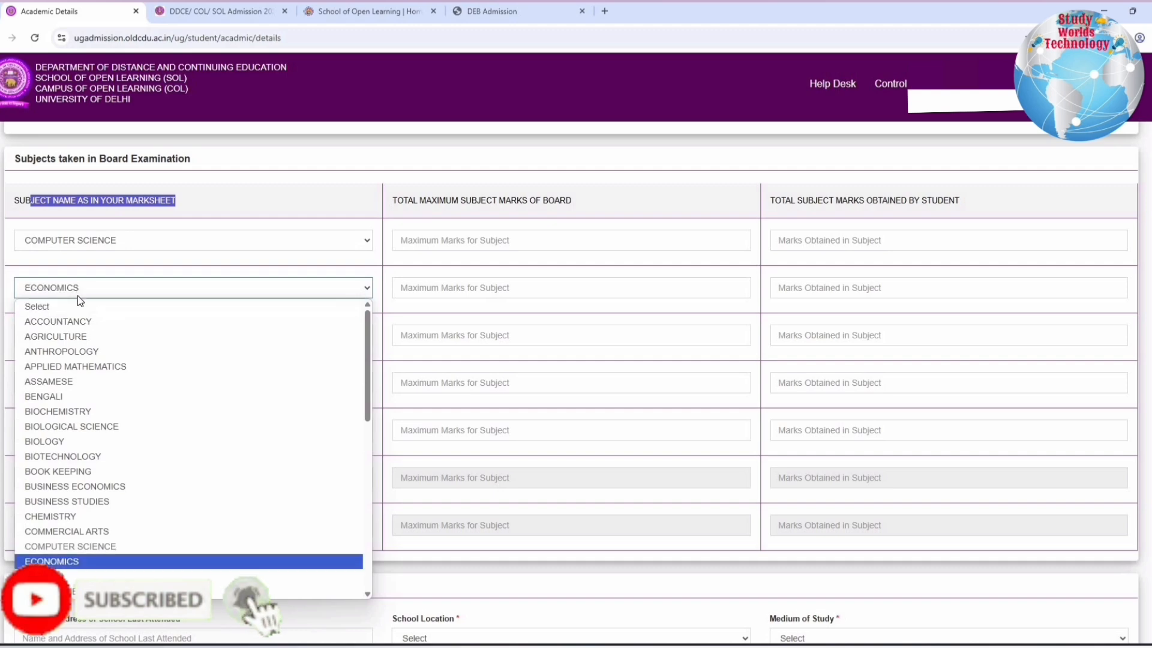
{"action": "left_click", "coordinate": [63, 571]}
Choose HINDI as the third and HISTORY as the fourth board examination subject
{"action": "left_click", "coordinate": [74, 341]}
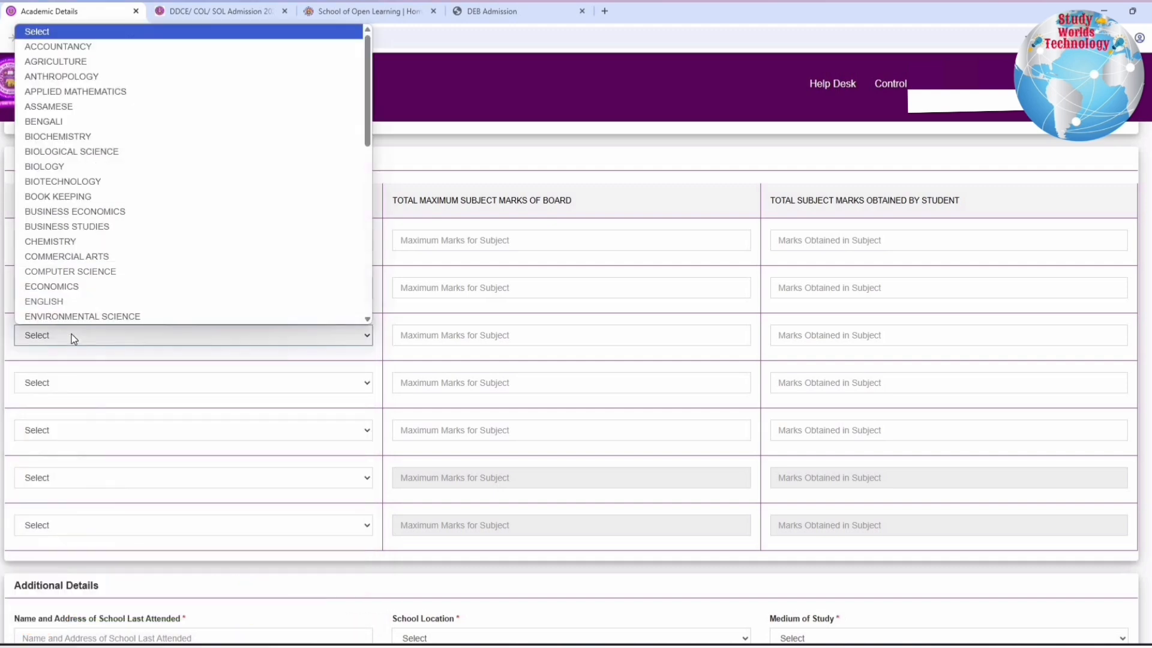
{"action": "type", "text": "h"}
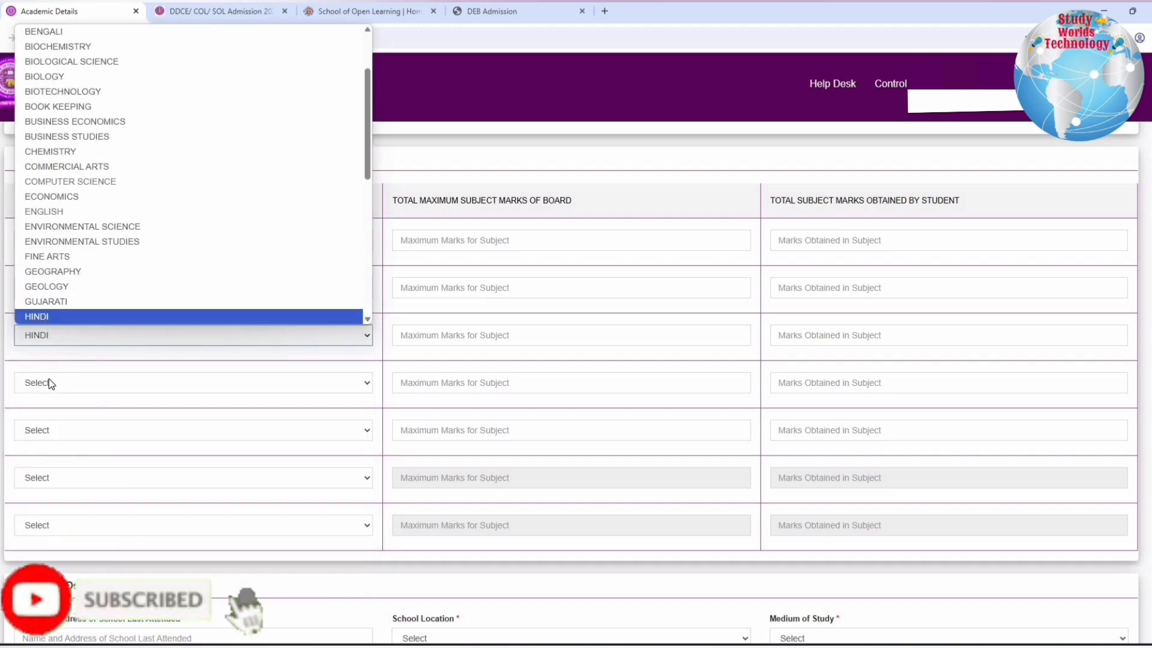
{"action": "left_click", "coordinate": [48, 379]}
{"action": "left_click", "coordinate": [48, 380]}
{"action": "type", "text": "his"}
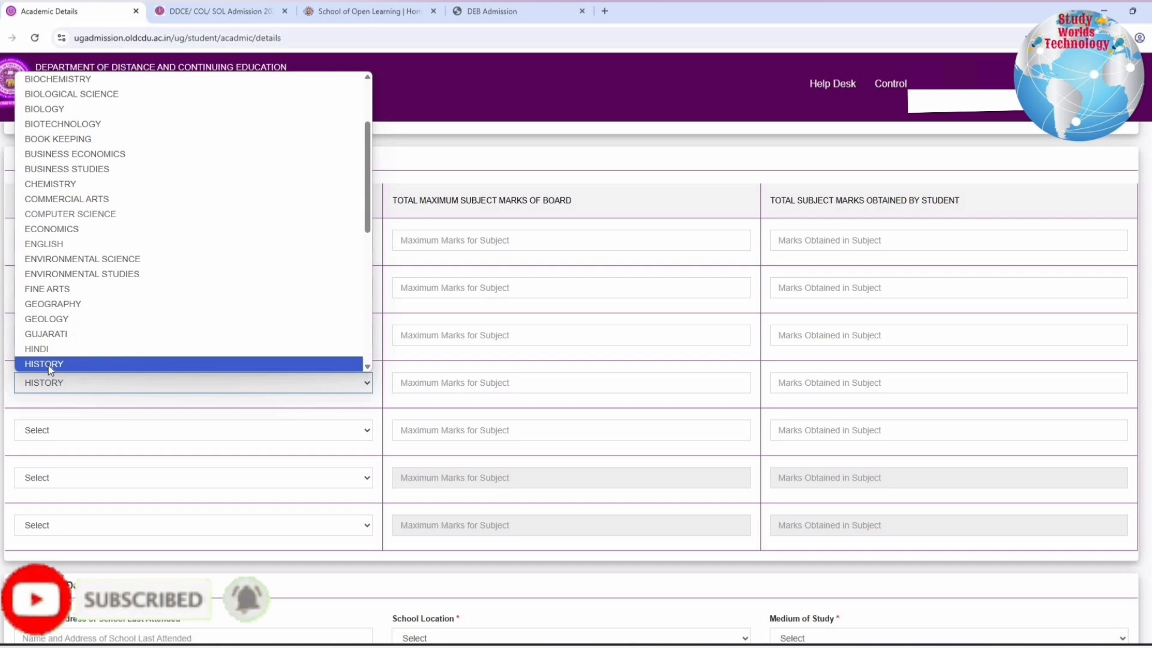
{"action": "left_click", "coordinate": [52, 367]}
Choose PHYSICAL EDUCATION (YOGA, SPORTS) as the fifth board examination subject
{"action": "left_click", "coordinate": [58, 431]}
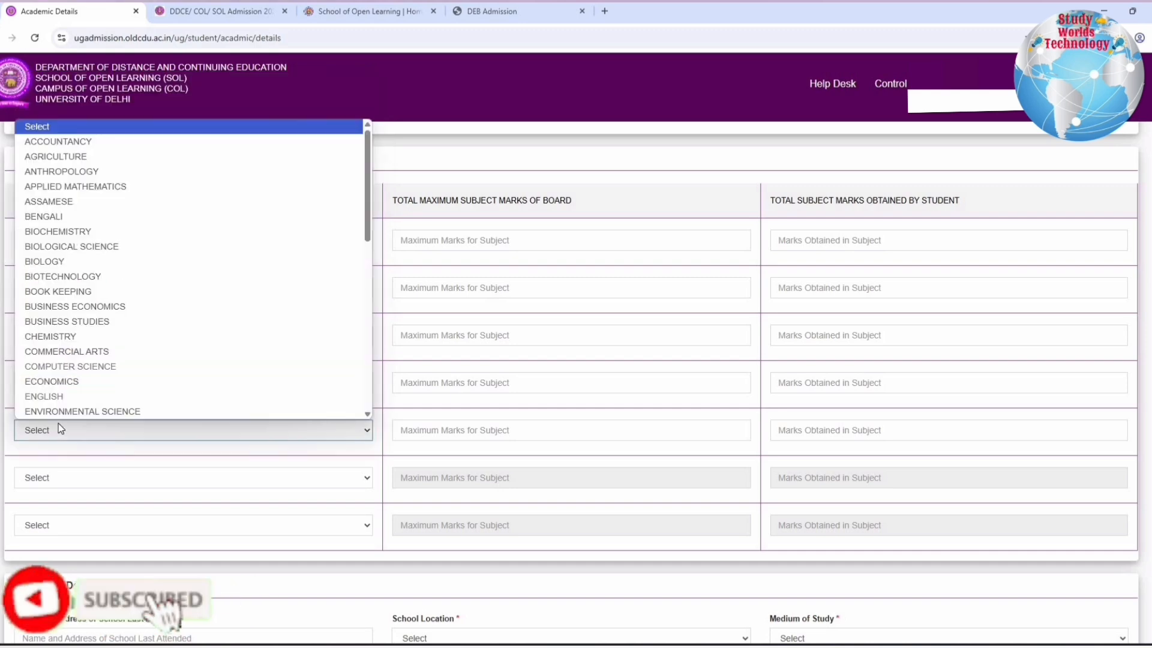
{"action": "type", "text": "p"}
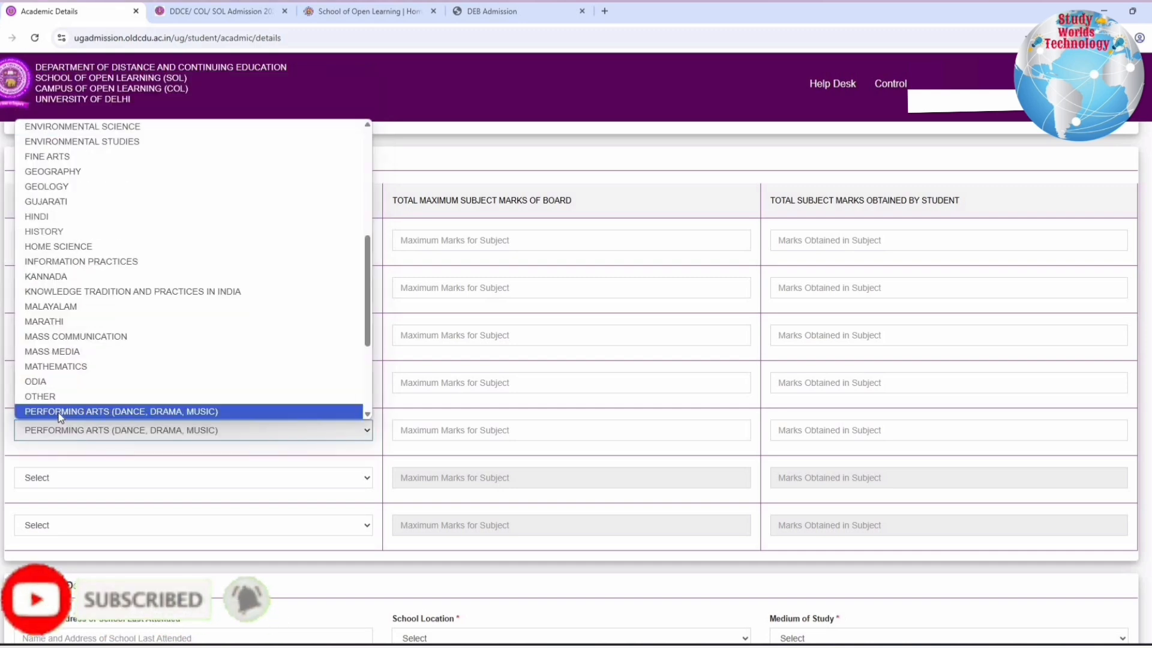
{"action": "type", "text": "h"}
{"action": "scroll", "coordinate": [58, 389], "scroll_direction": "down", "scroll_amount": 3}
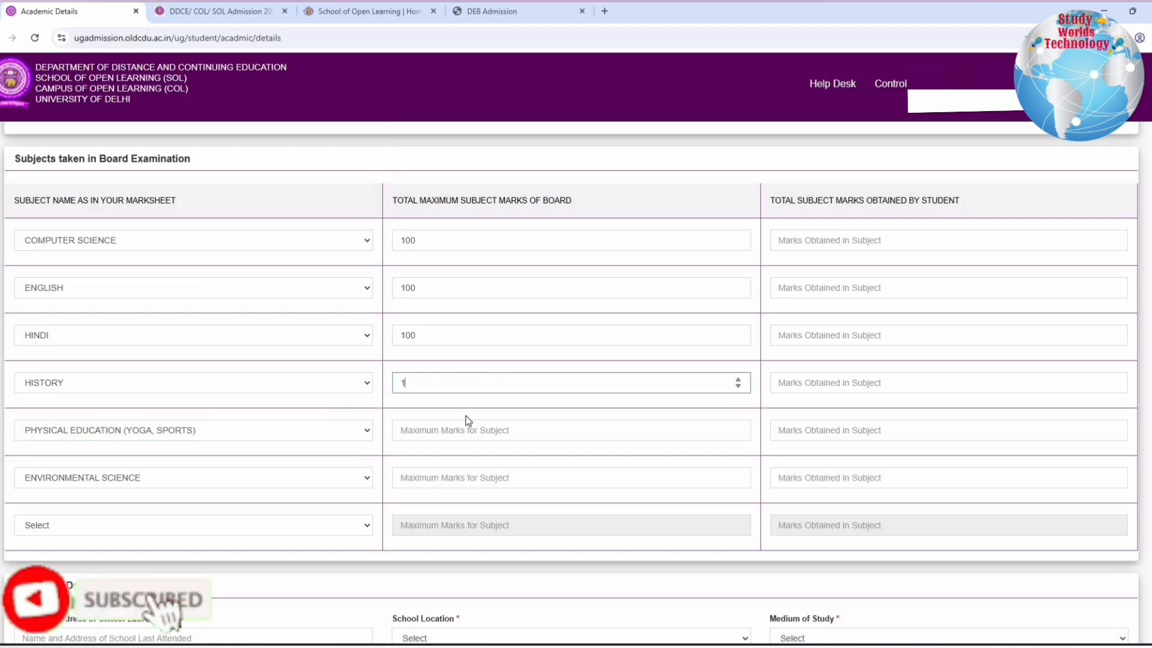
Include ENVIRONMENTAL SCIENCE as the sixth board examination subject and set the maximum marks to 100 for all six subjects
{"action": "type", "text": "00"}
{"action": "left_click", "coordinate": [447, 431]}
{"action": "type", "text": "10"}
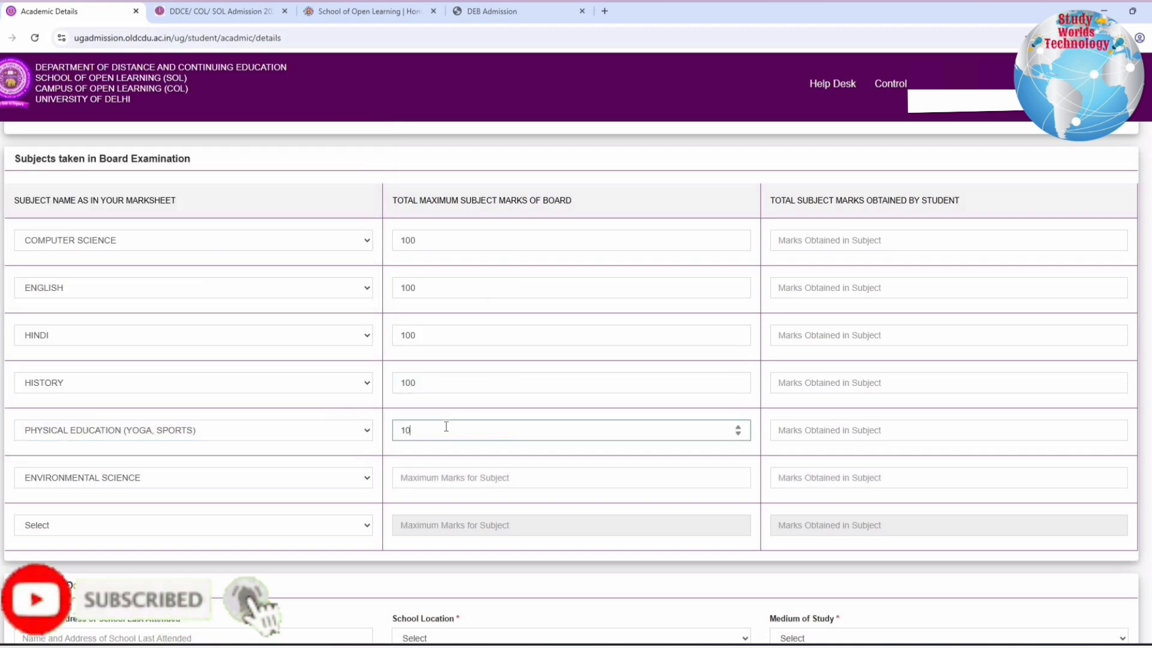
{"action": "type", "text": "0"}
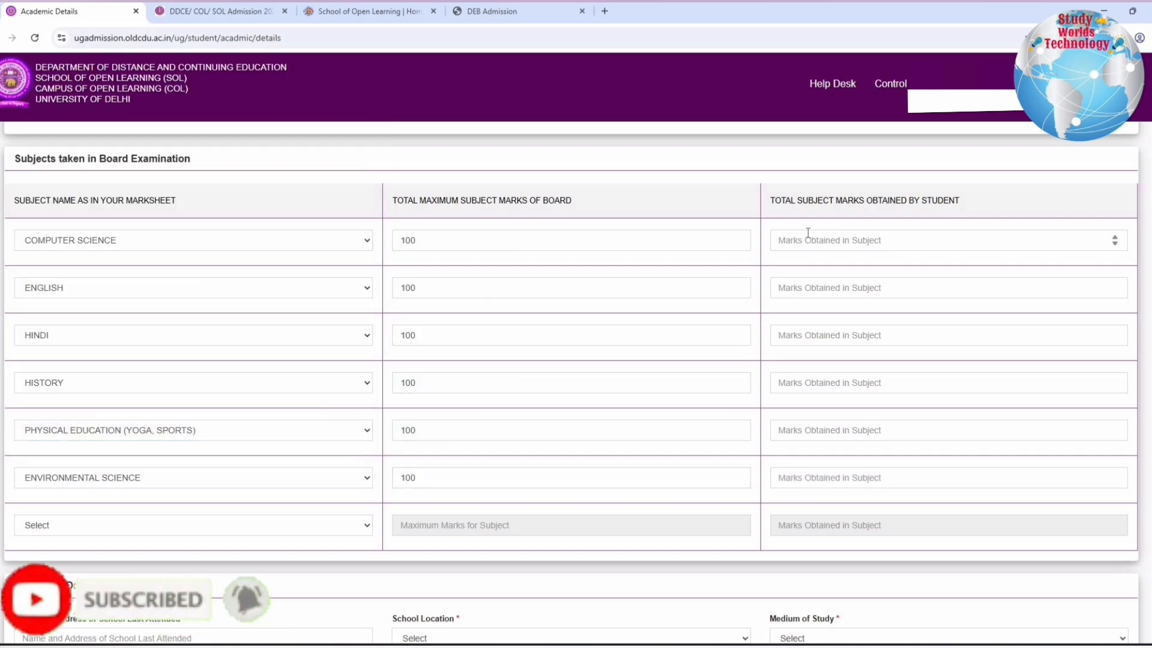
Enter the marks obtained as 82 for COMPUTER SCIENCE, 72 for ENGLISH and 68 for HINDI
{"action": "left_click", "coordinate": [818, 251]}
{"action": "type", "text": "82"}
{"action": "left_click", "coordinate": [811, 280]}
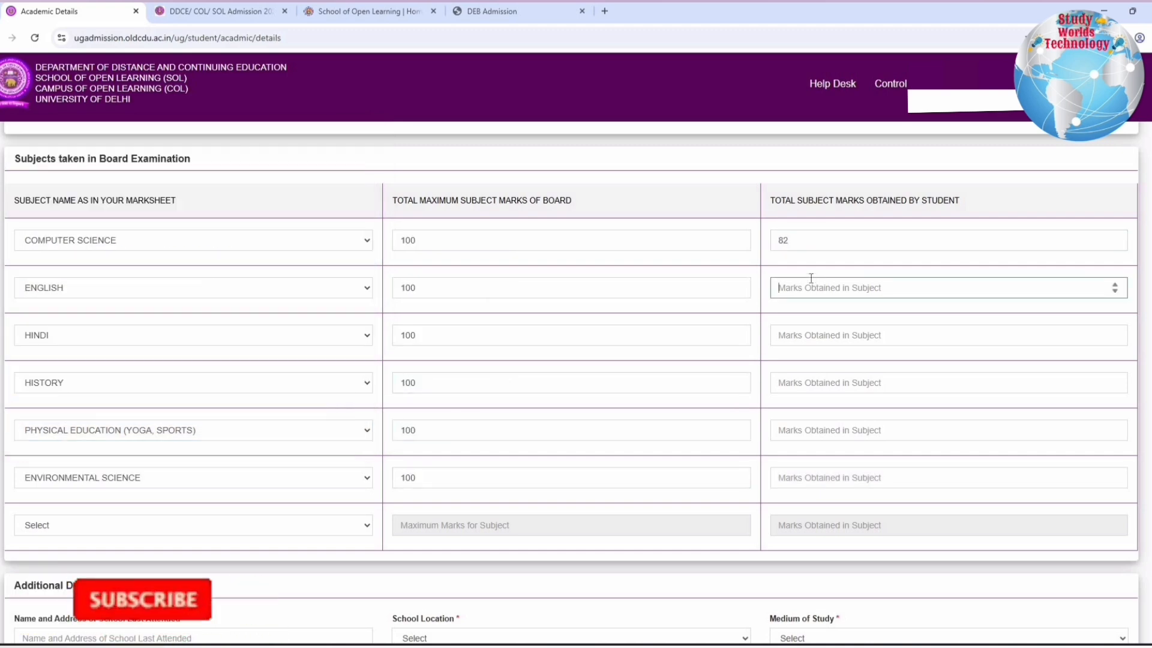
{"action": "type", "text": "72"}
{"action": "left_click", "coordinate": [830, 340]}
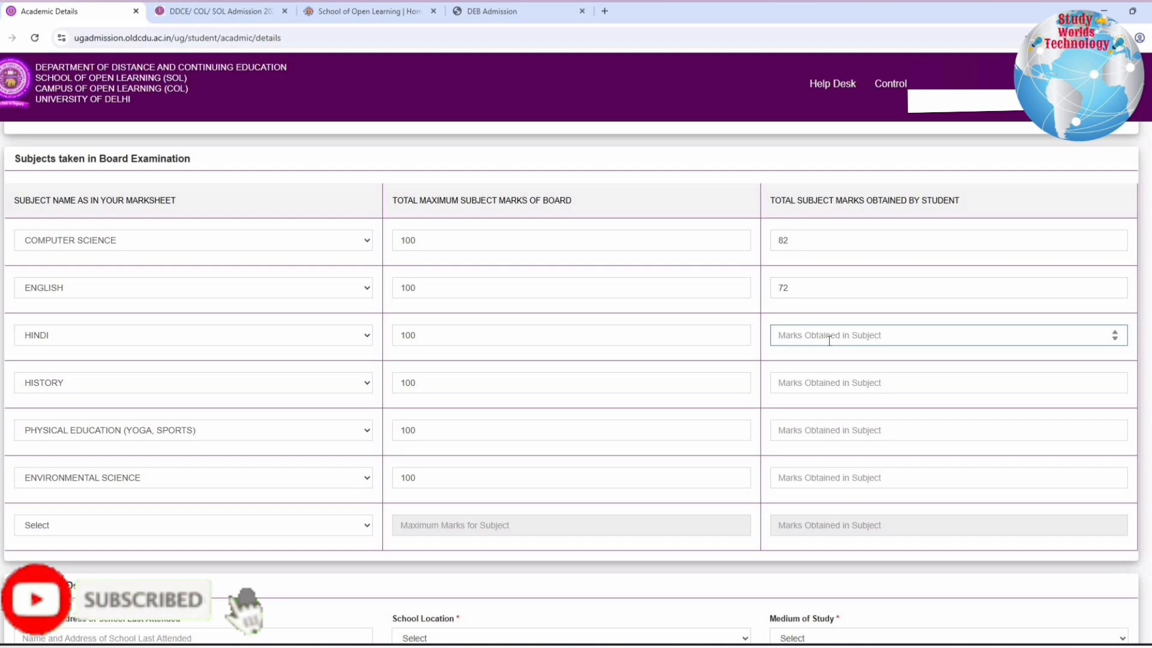
Enter the marks obtained as 69 for HISTORY and 46 for PHYSICAL EDUCATION (YOGA, SPORTS)
{"action": "left_click", "coordinate": [799, 386]}
{"action": "type", "text": "69"}
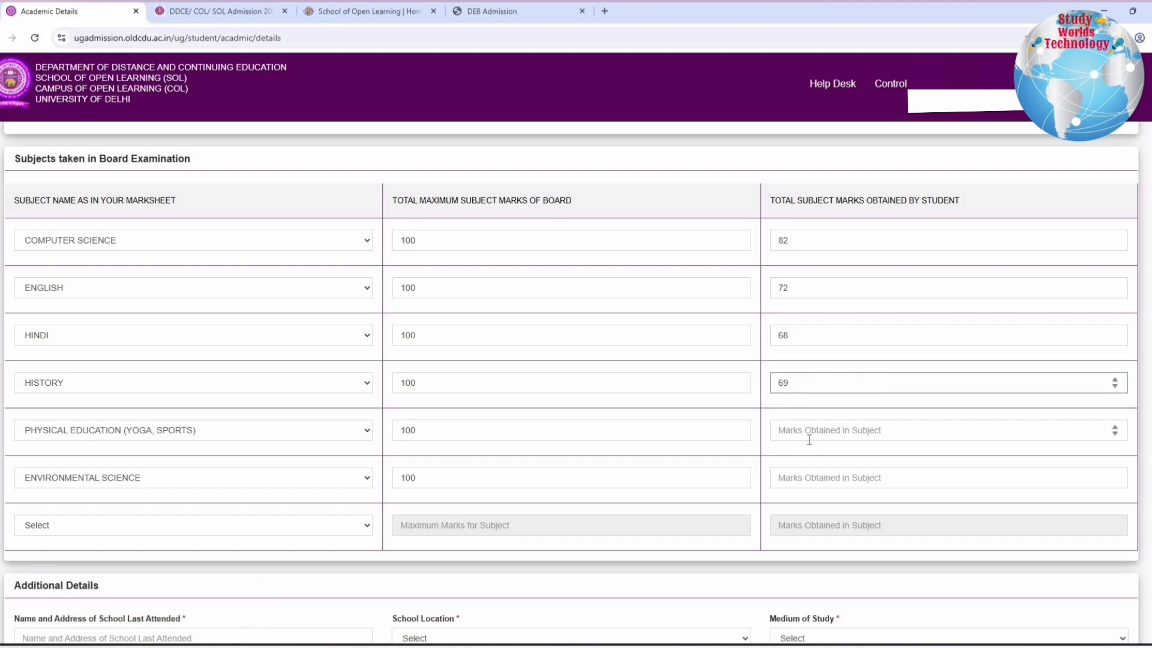
{"action": "left_click", "coordinate": [808, 436]}
{"action": "type", "text": "46"}
{"action": "left_click", "coordinate": [799, 469]}
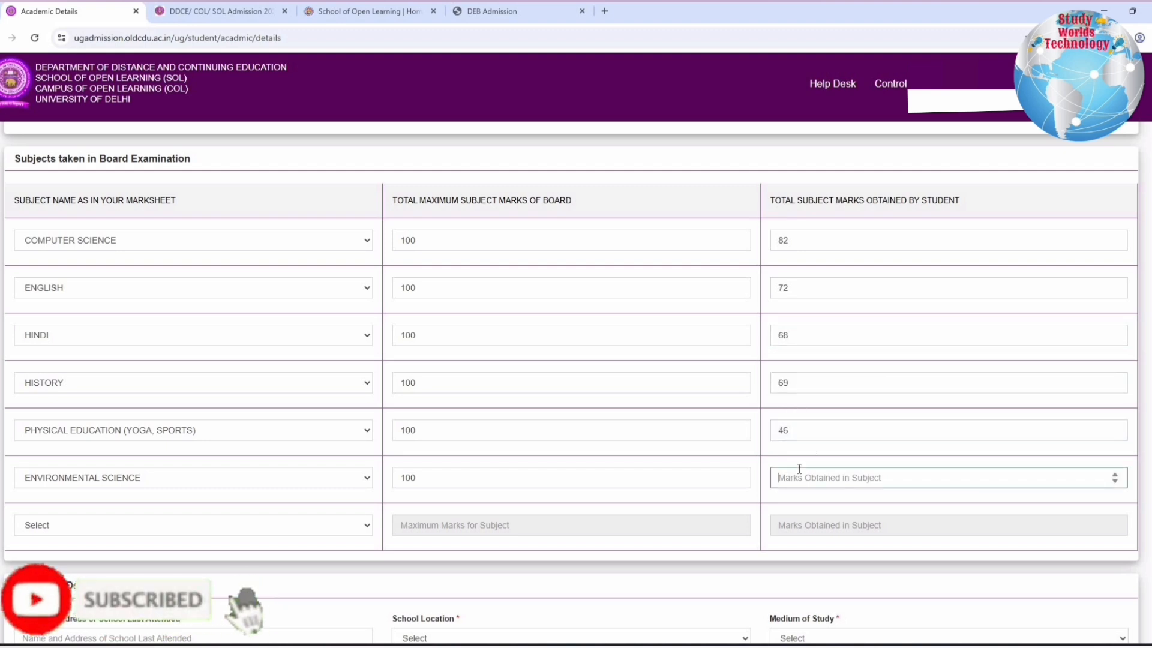
{"action": "left_click_drag", "start_coordinate": [796, 430], "coordinate": [757, 429]}
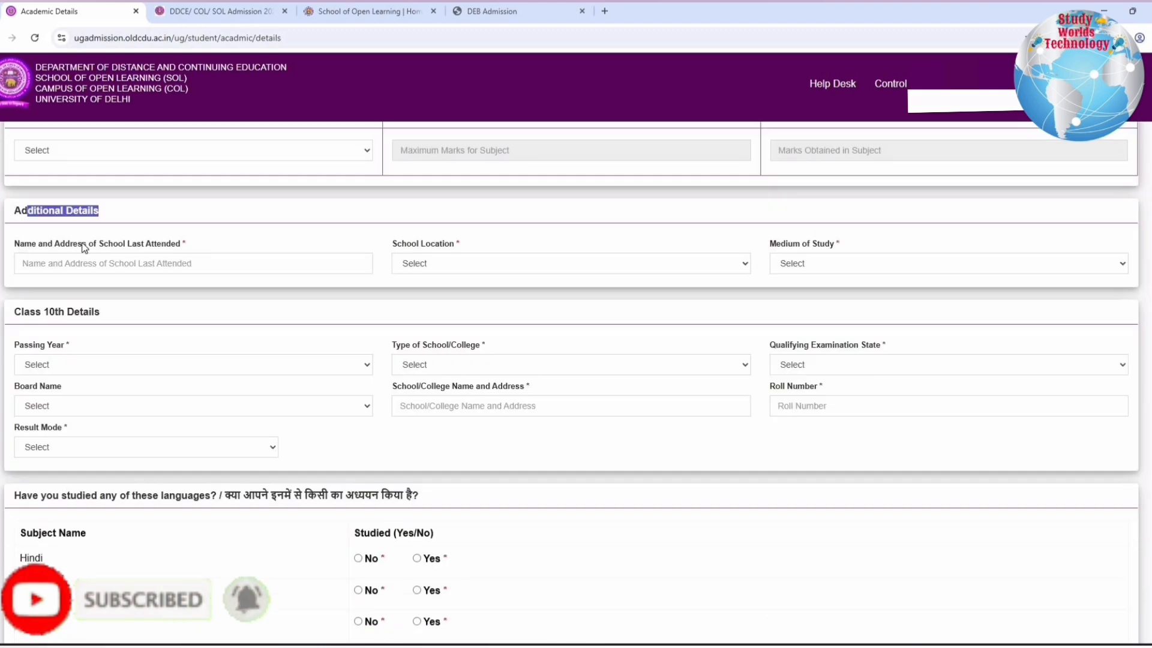
In the additional details, set the school location to NCT Delhi and the medium of study to Hindi
{"action": "left_click_drag", "start_coordinate": [20, 244], "coordinate": [186, 248]}
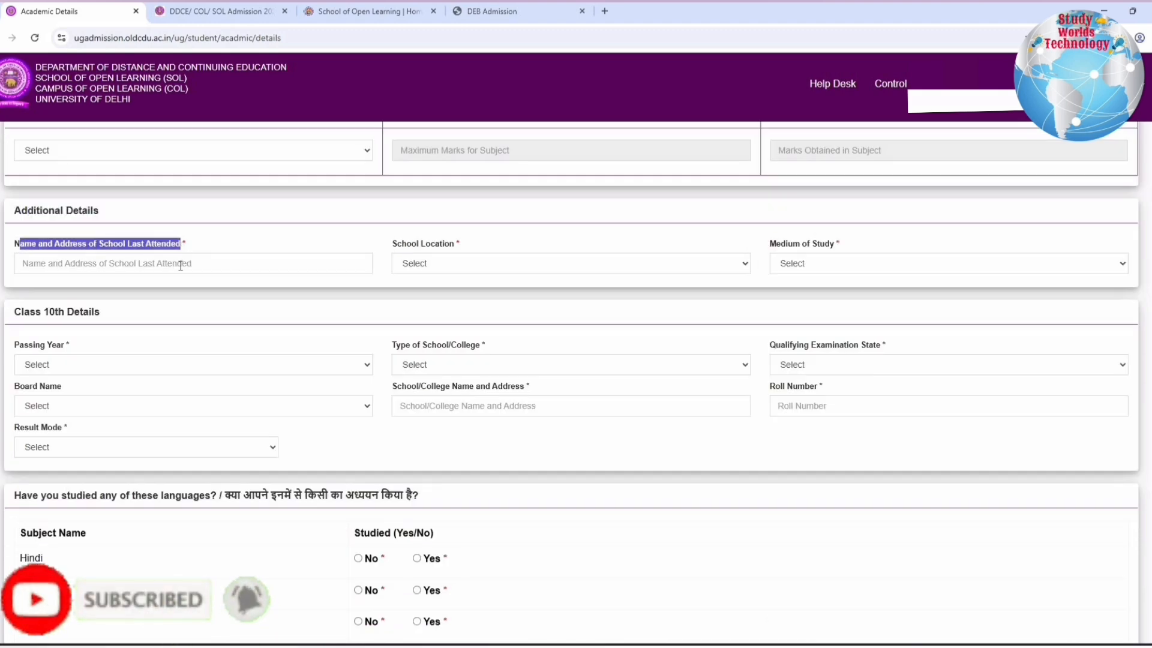
{"action": "left_click_drag", "start_coordinate": [454, 243], "coordinate": [425, 244]}
{"action": "left_click", "coordinate": [439, 265]}
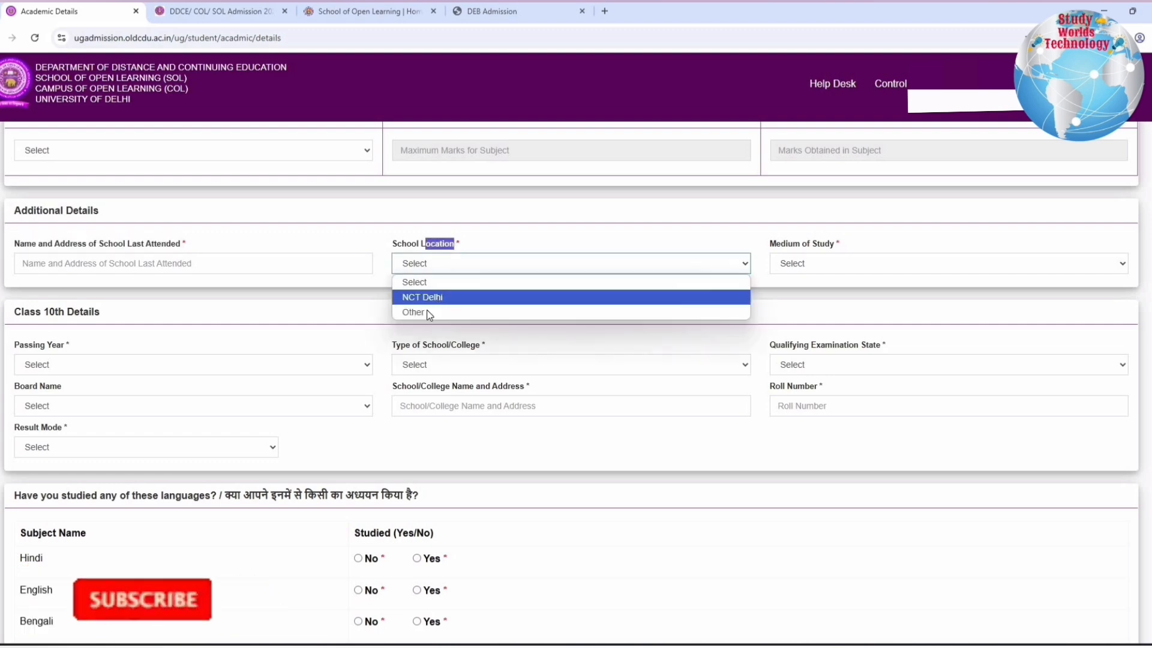
{"action": "key", "text": "Return"}
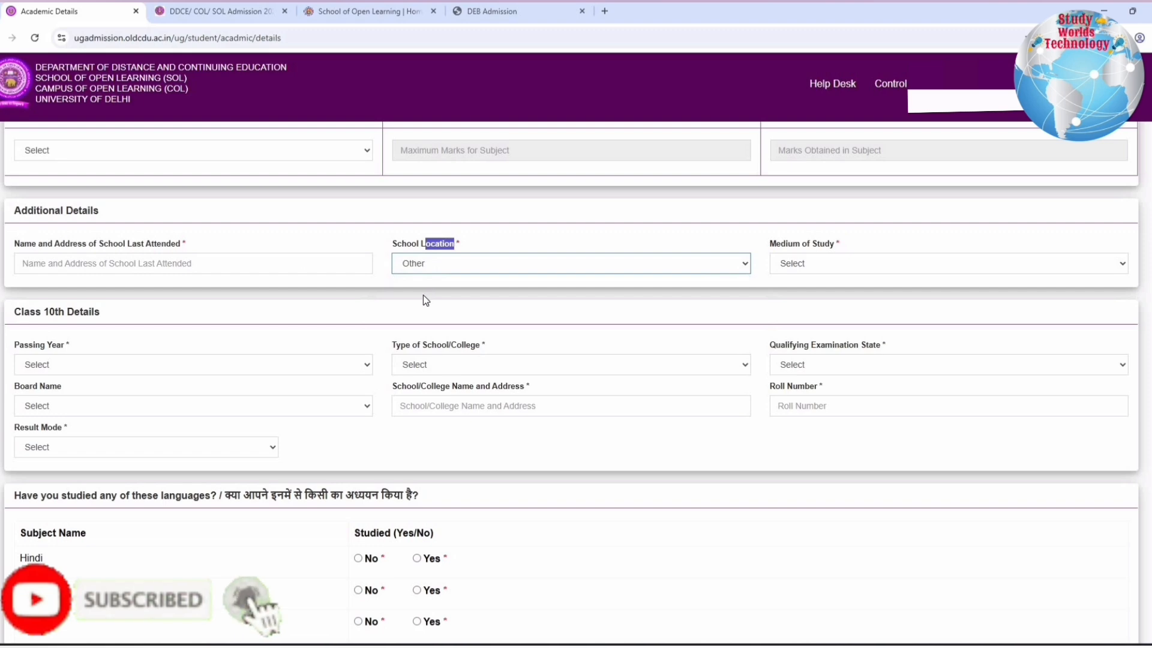
{"action": "left_click", "coordinate": [423, 267]}
{"action": "left_click", "coordinate": [423, 296]}
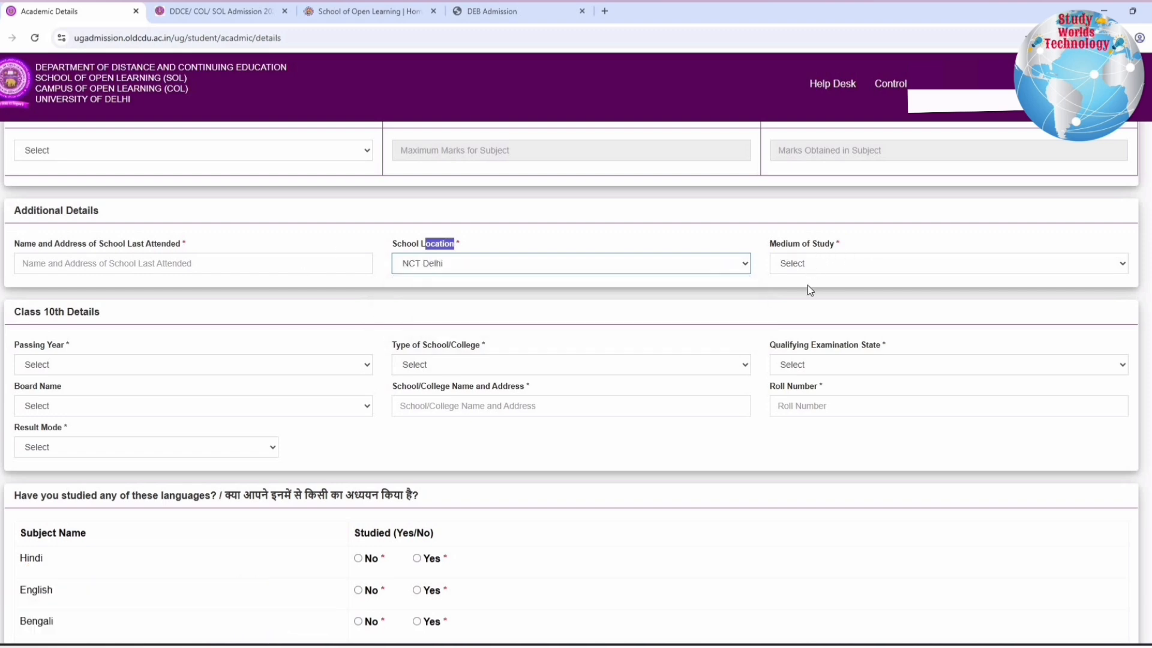
{"action": "left_click", "coordinate": [811, 265]}
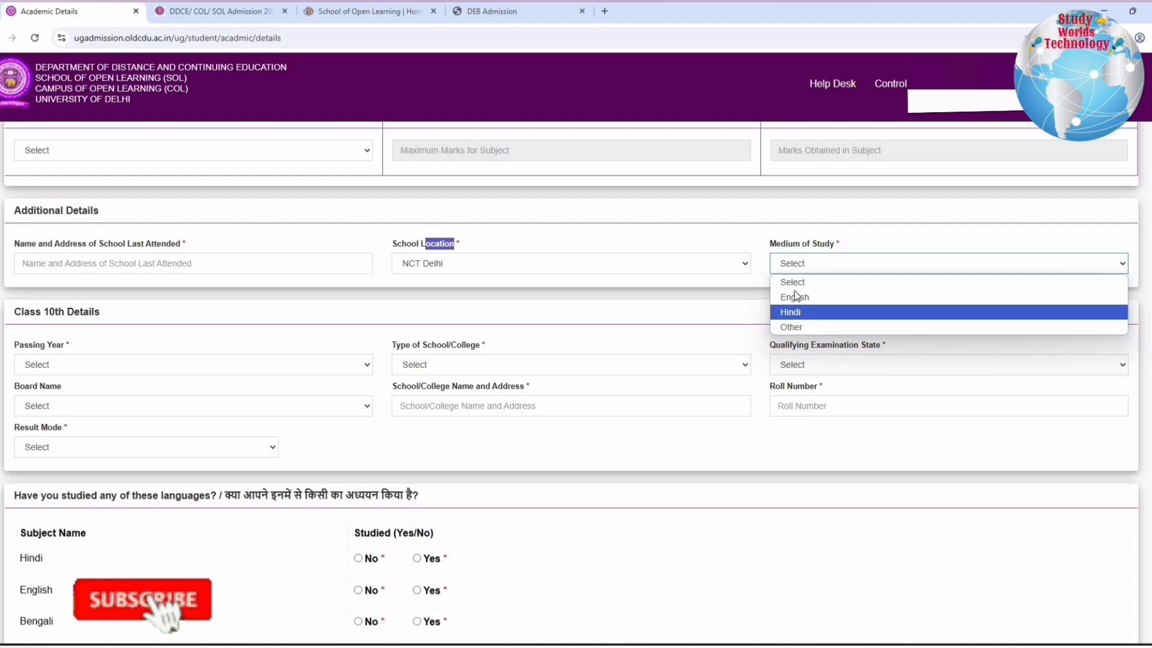
{"action": "left_click", "coordinate": [802, 312]}
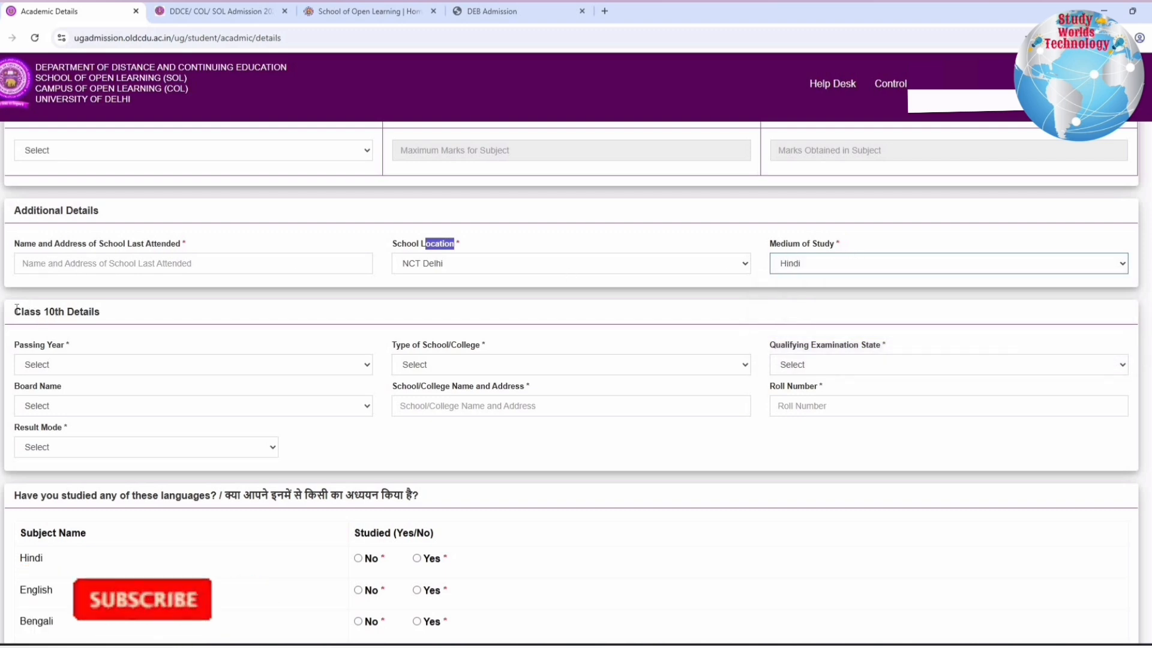
In the Class 10th details, set the passing year to 2023 and the school type to Government School
{"action": "left_click_drag", "start_coordinate": [14, 312], "coordinate": [101, 313]}
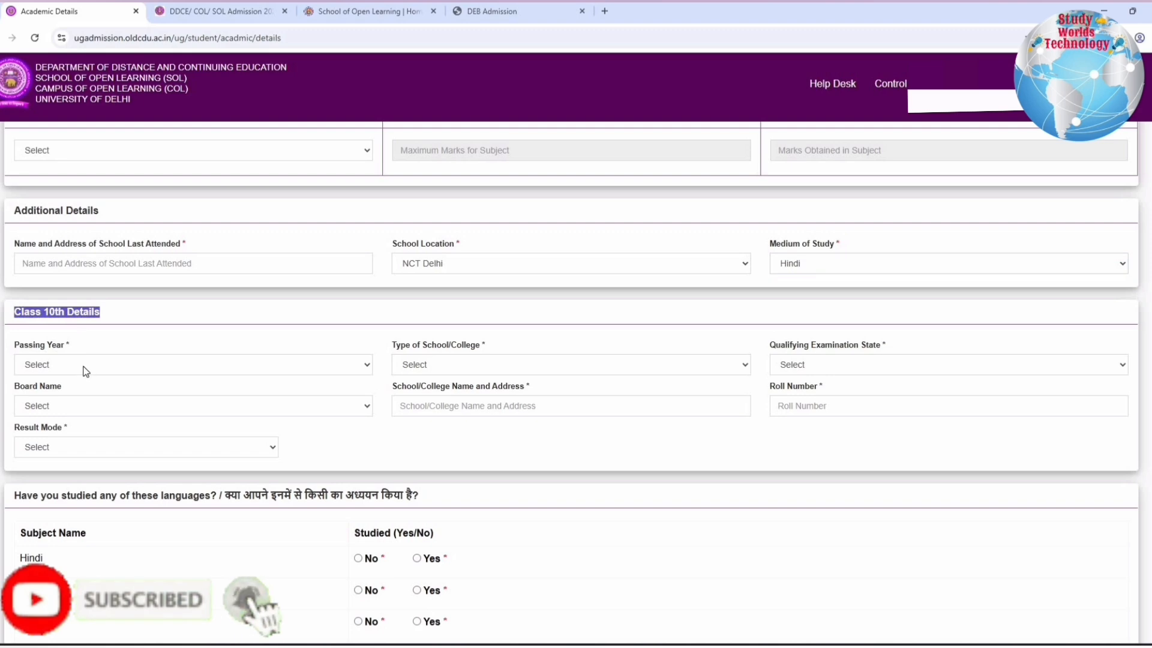
{"action": "left_click", "coordinate": [36, 364]}
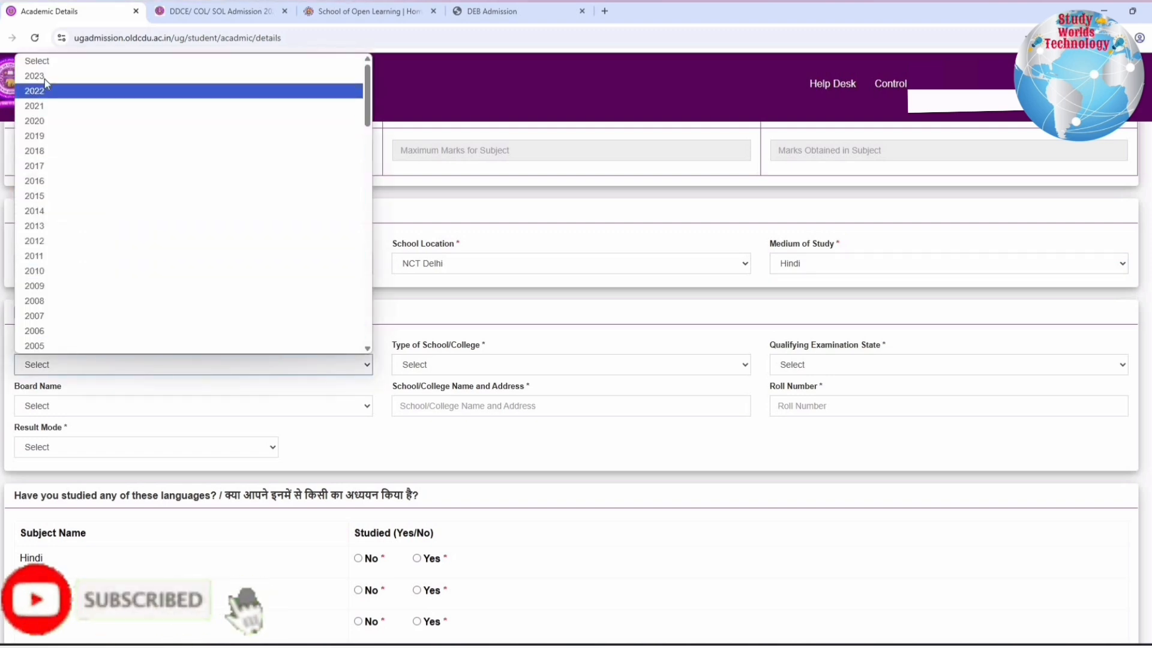
{"action": "left_click", "coordinate": [36, 77]}
{"action": "left_click", "coordinate": [481, 368]}
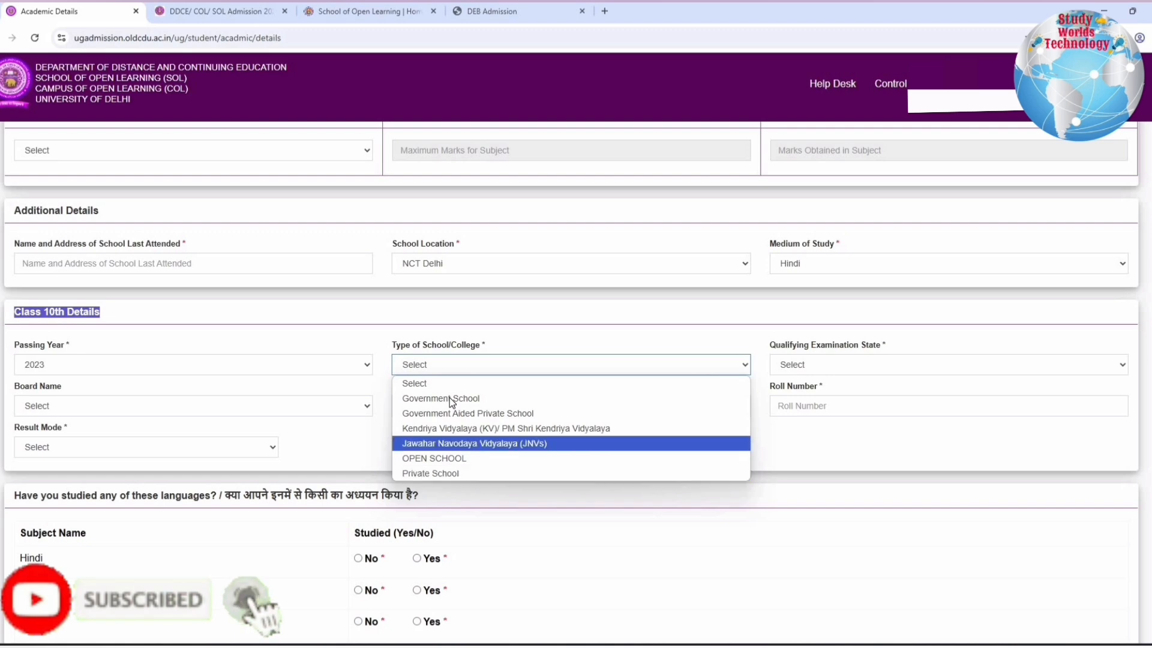
{"action": "key", "text": "Return"}
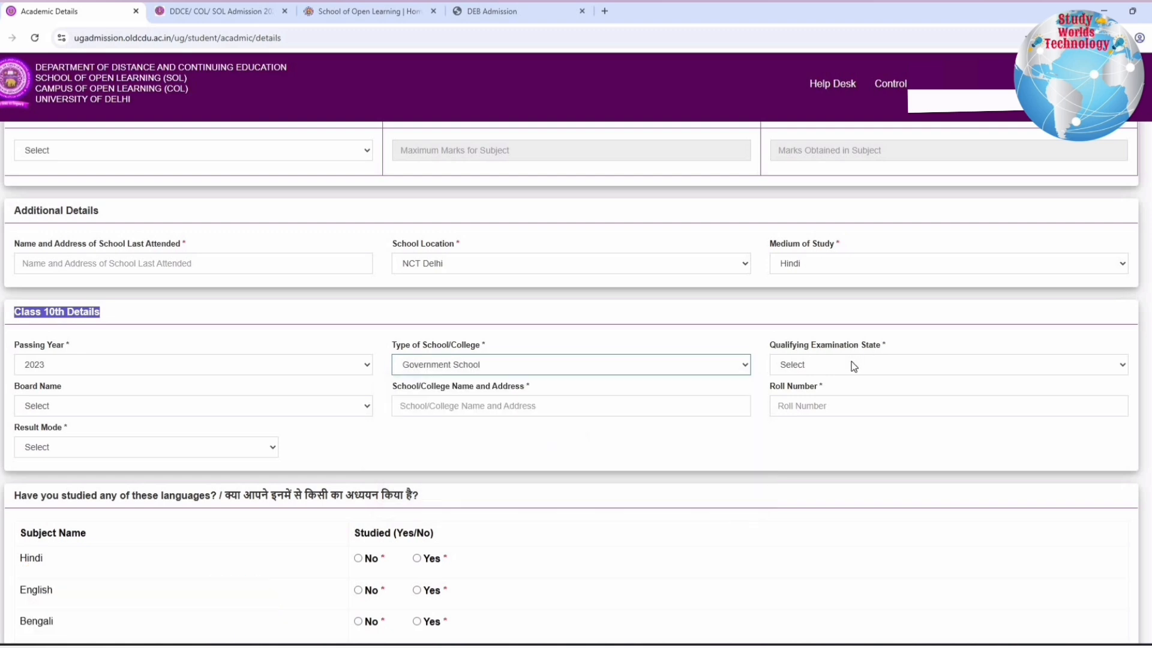
Set the Class 10th qualifying examination state to Delhi and the board to CENTRAL BOARD OF SECONDARY EDUCATION
{"action": "left_click", "coordinate": [853, 365]}
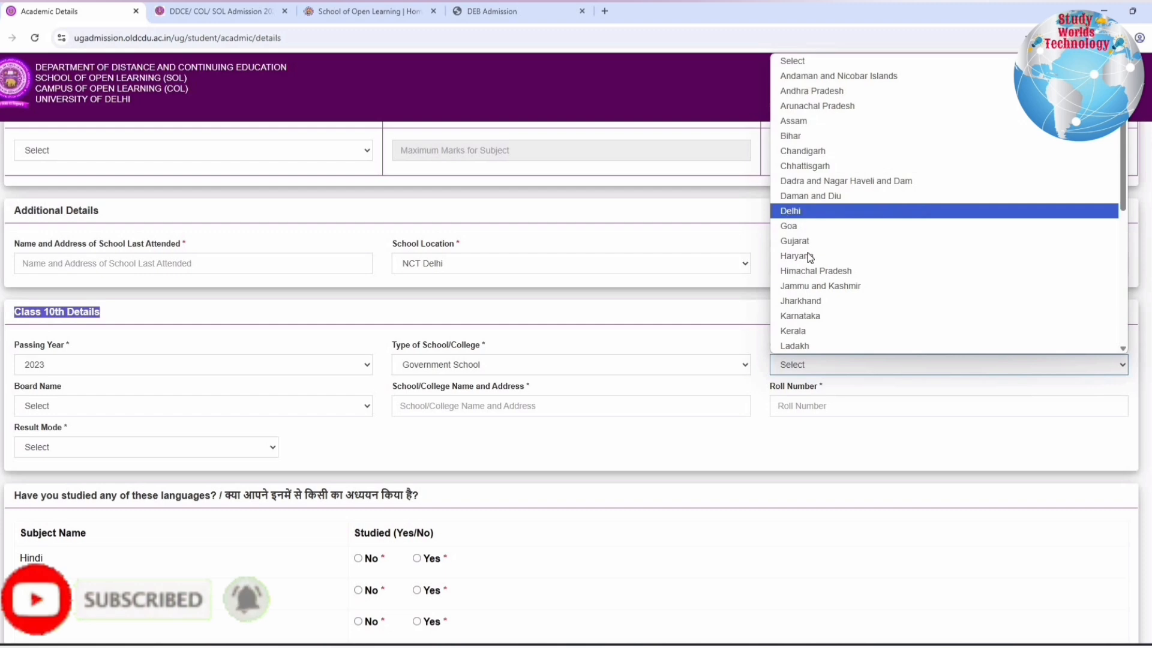
{"action": "key", "text": "Return"}
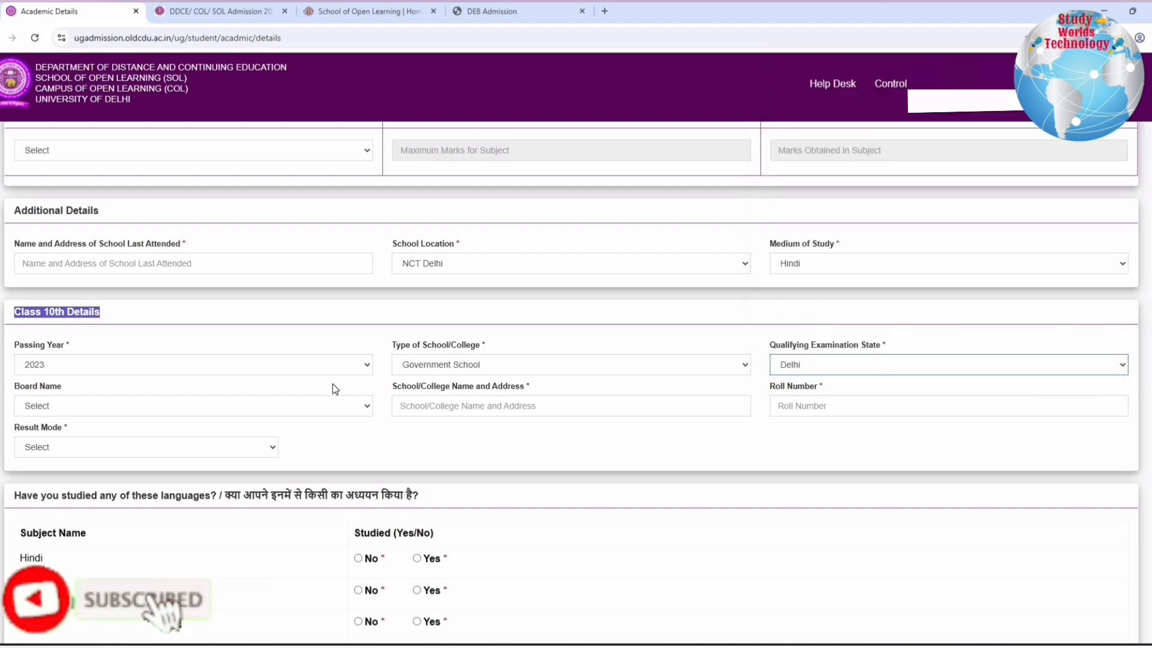
{"action": "left_click", "coordinate": [75, 405]}
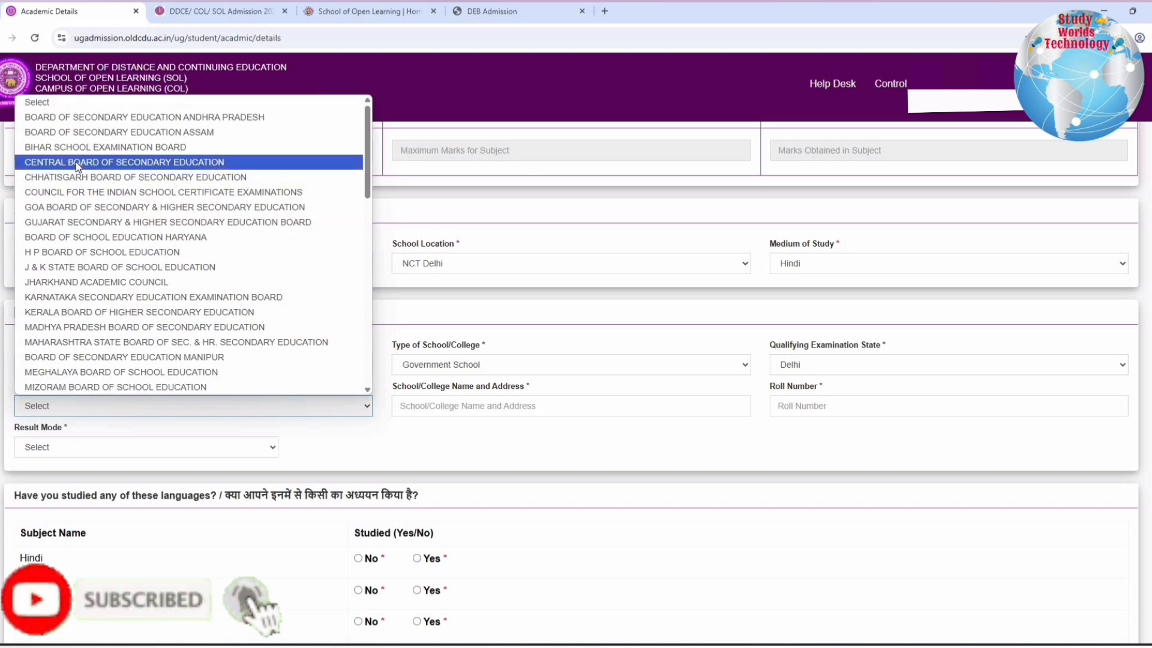
{"action": "key", "text": "Up"}
{"action": "key", "text": "Up"}
{"action": "key", "text": "Down"}
{"action": "key", "text": "Down"}
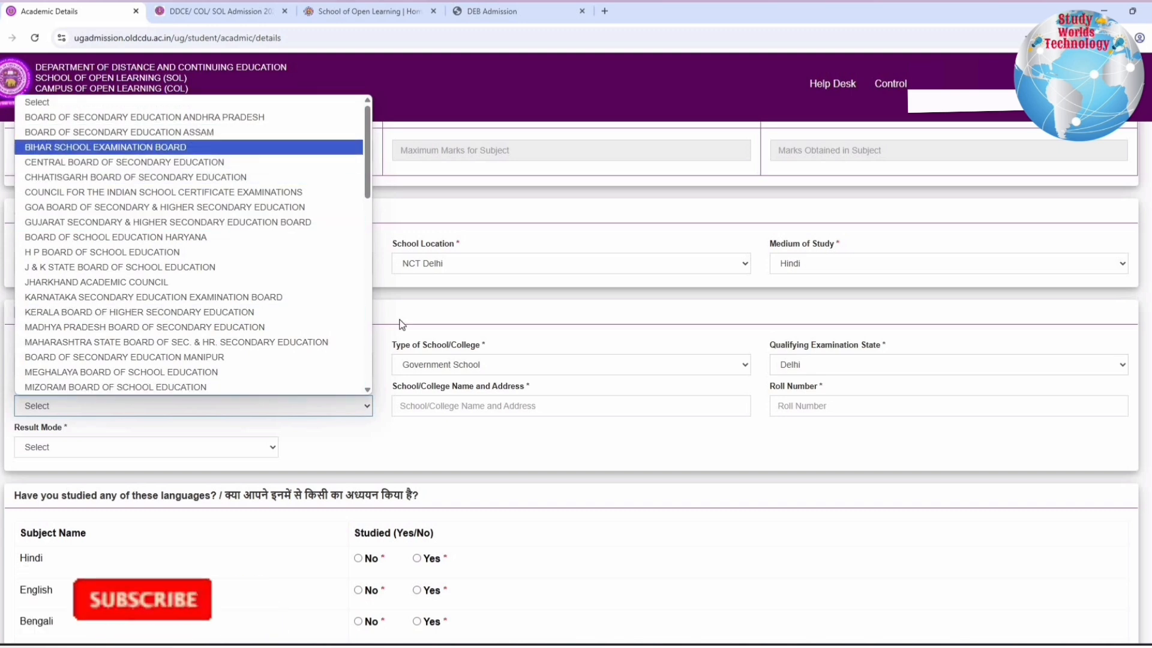
{"action": "key", "text": "Return"}
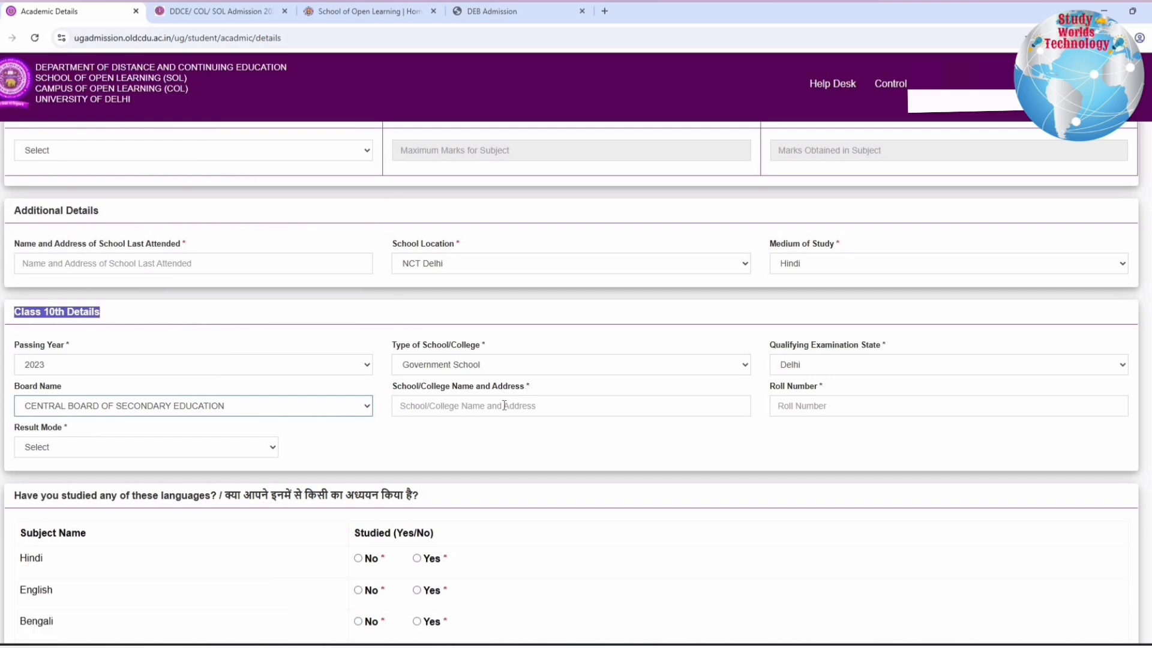
Set the Class 10th result mode to Grade and enter 7.0 as the CGPA obtained
{"action": "left_click_drag", "start_coordinate": [505, 405], "coordinate": [557, 406]}
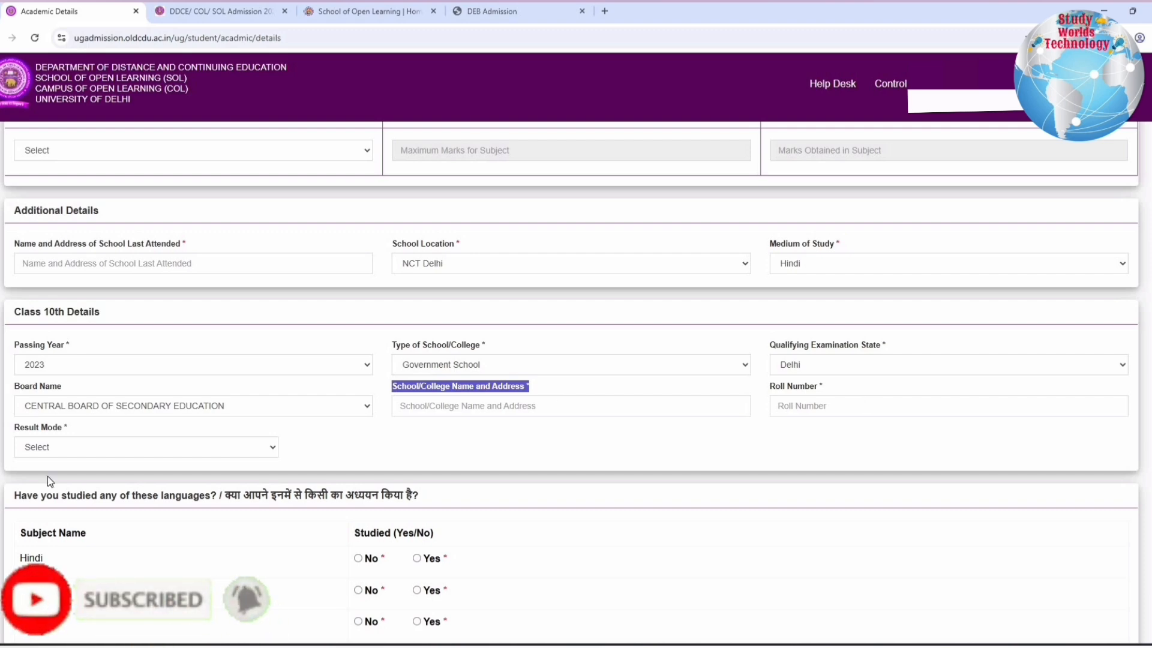
{"action": "left_click", "coordinate": [48, 451]}
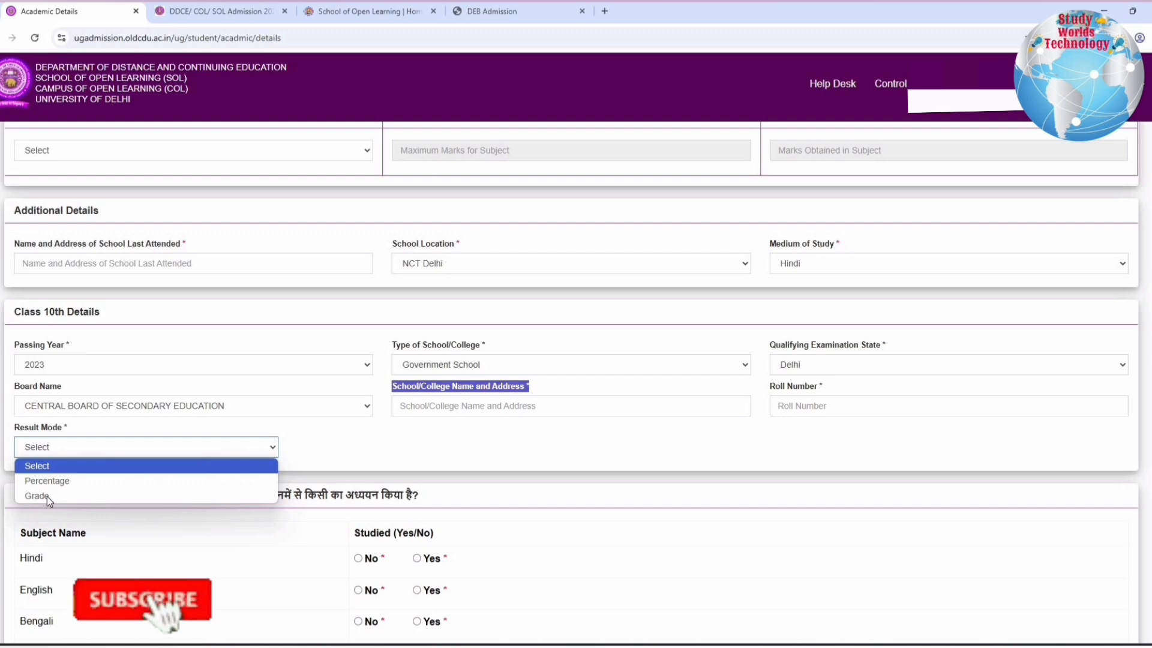
{"action": "key", "text": "Down"}
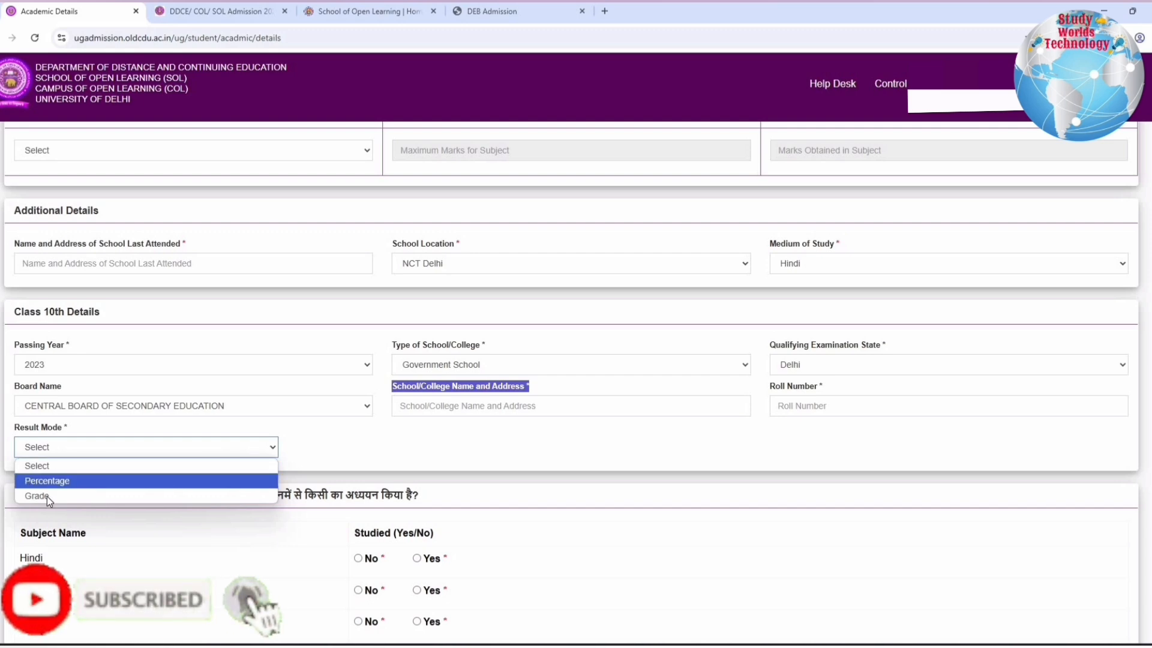
{"action": "left_click", "coordinate": [47, 496]}
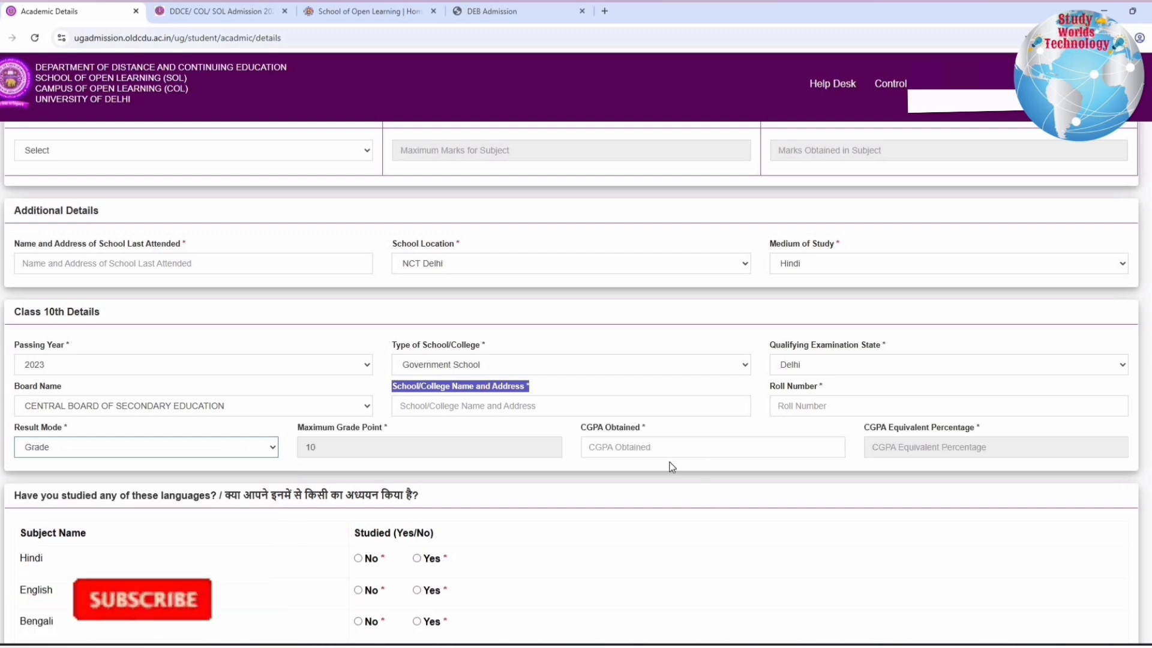
{"action": "left_click", "coordinate": [669, 448]}
{"action": "type", "text": "7.0"}
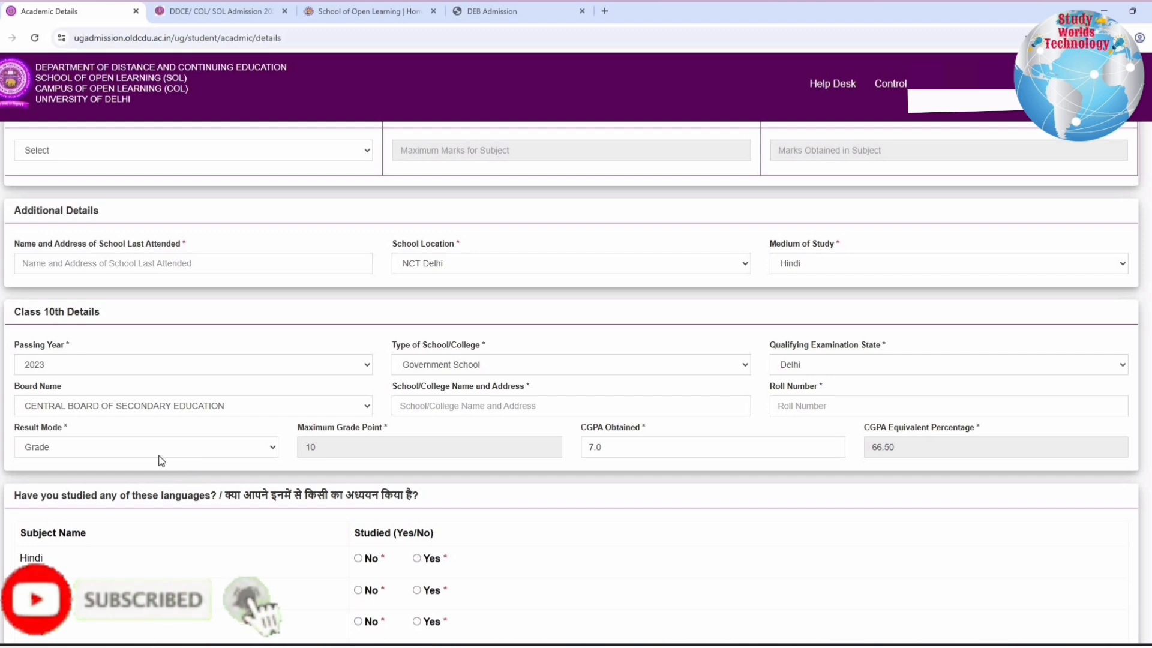
Set the Class 10th result mode to Percentage and go to the marks obtained entry
{"action": "left_click", "coordinate": [105, 449]}
{"action": "key", "text": "Up"}
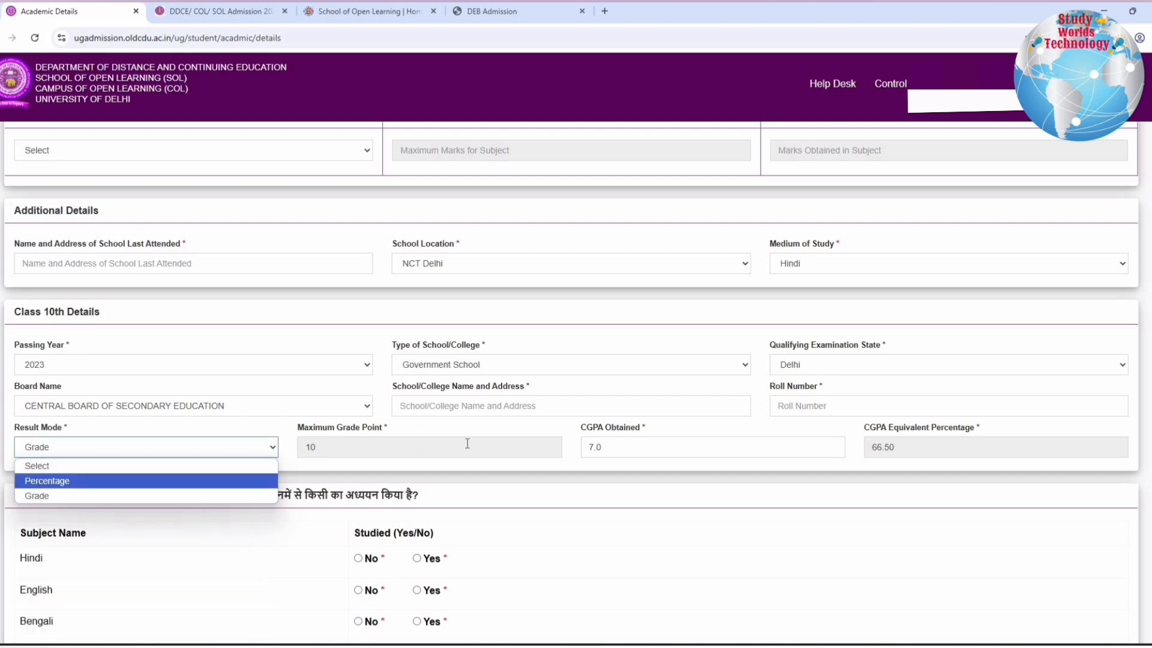
{"action": "key", "text": "Return"}
{"action": "left_click", "coordinate": [467, 447]}
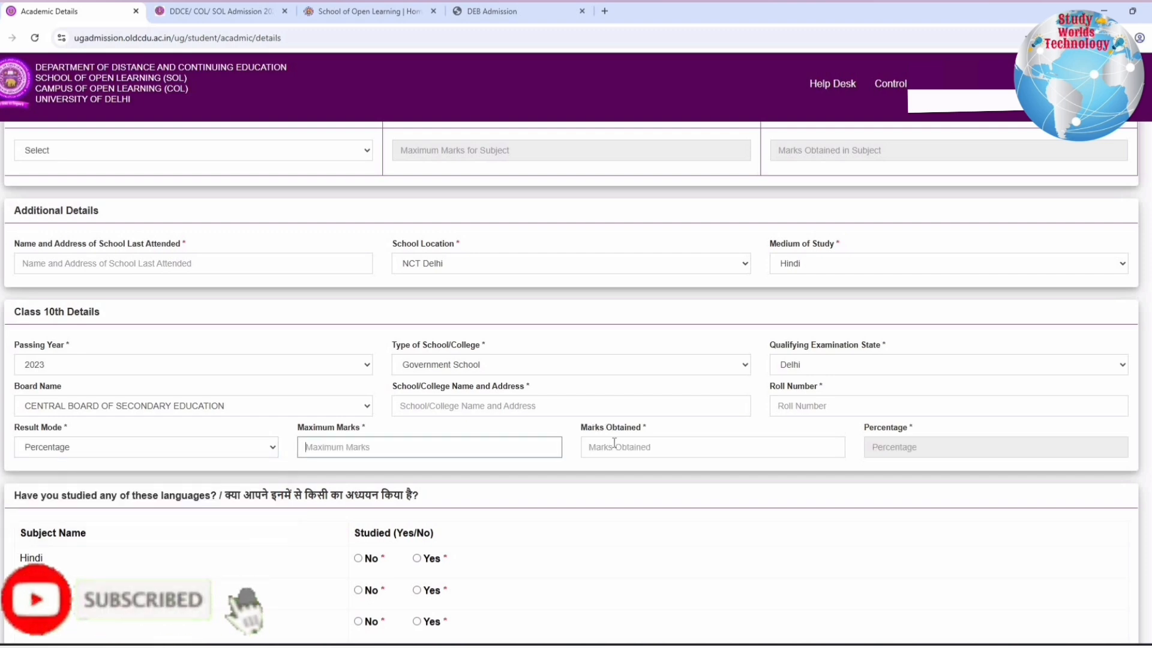
{"action": "left_click", "coordinate": [664, 445]}
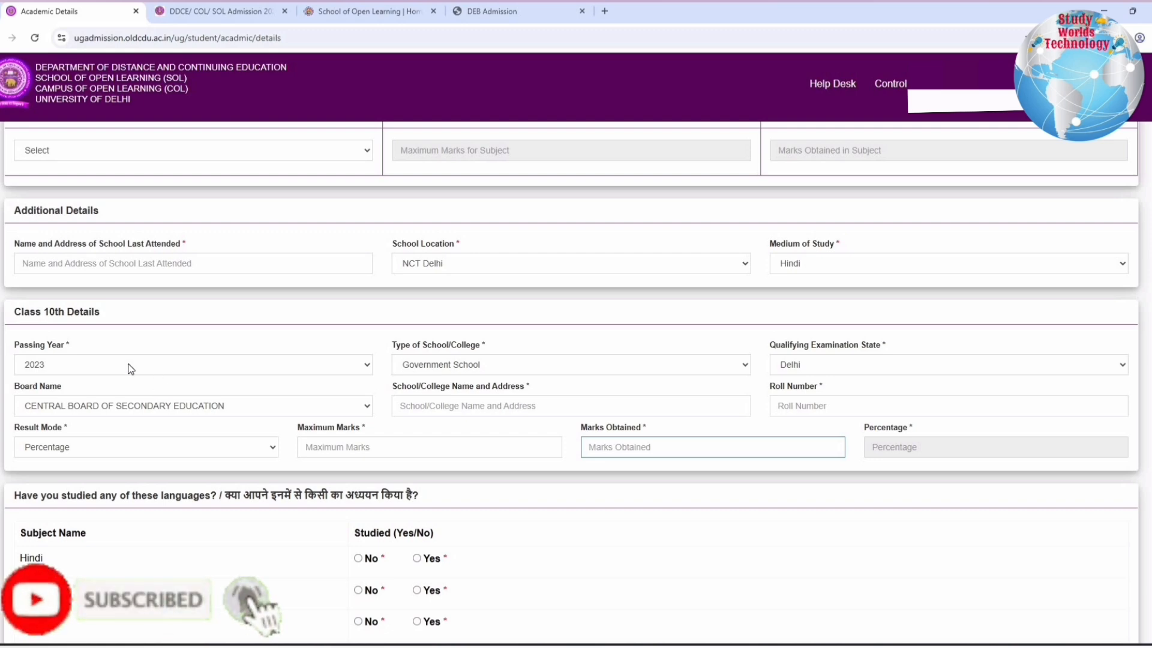
In the languages studied section, answer Yes for Hindi and set its study level to Upto 12th only
{"action": "scroll", "coordinate": [47, 331], "scroll_direction": "down", "scroll_amount": 3}
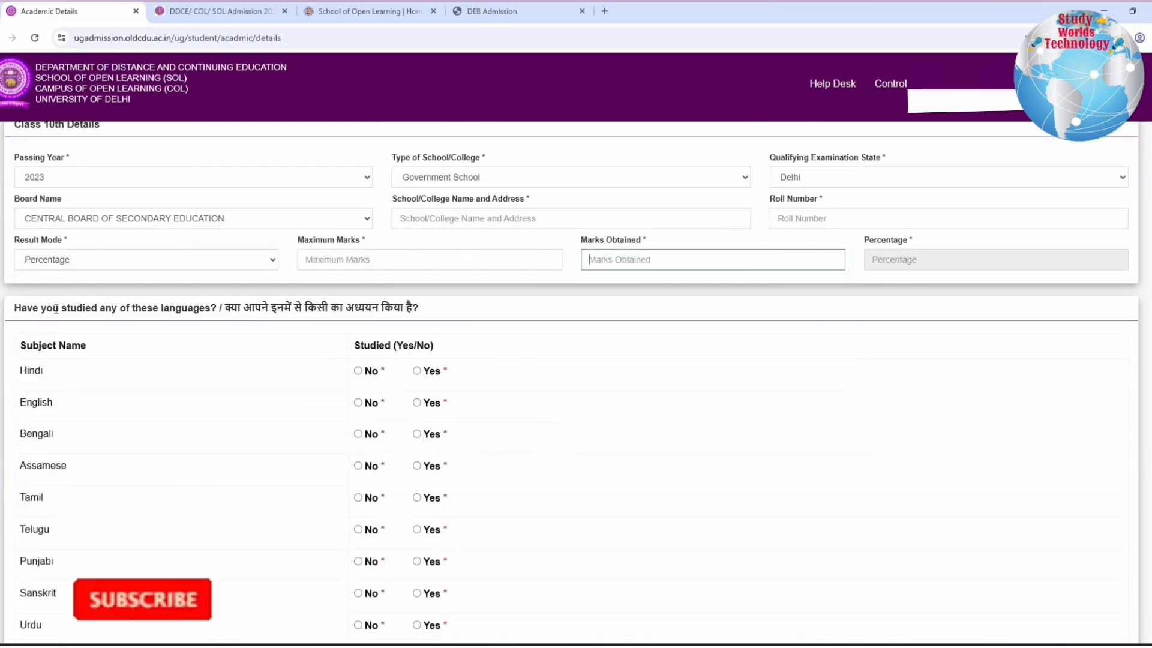
{"action": "left_click_drag", "start_coordinate": [27, 308], "coordinate": [419, 308]}
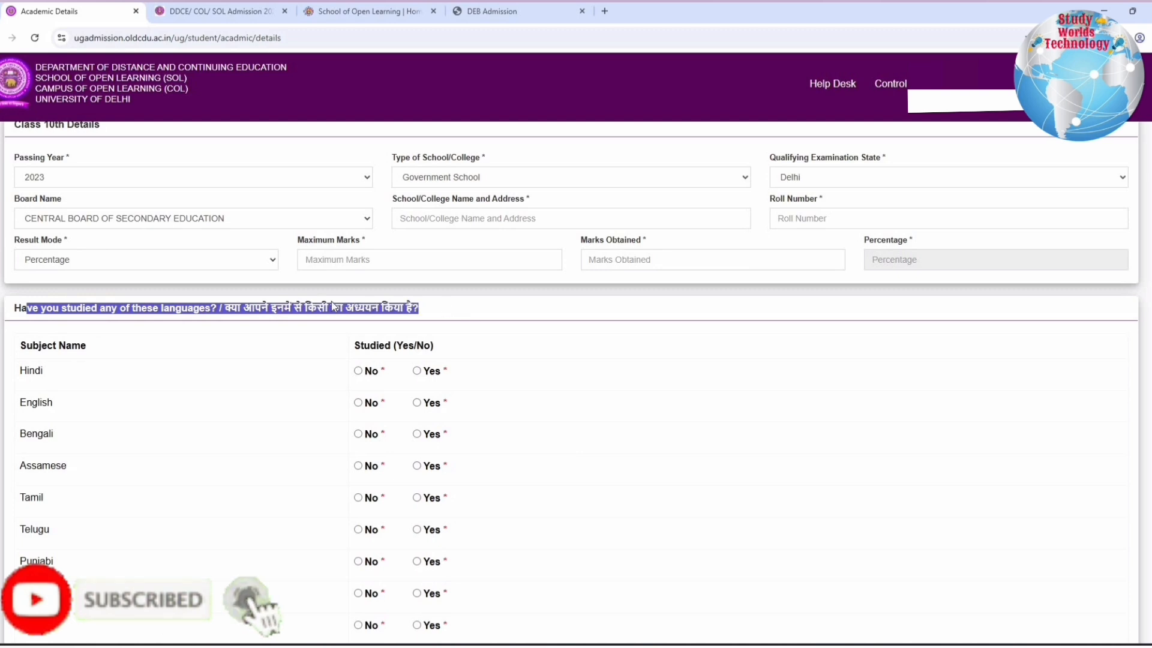
{"action": "scroll", "coordinate": [42, 431], "scroll_direction": "down", "scroll_amount": 1}
{"action": "scroll", "coordinate": [42, 430], "scroll_direction": "down", "scroll_amount": 1}
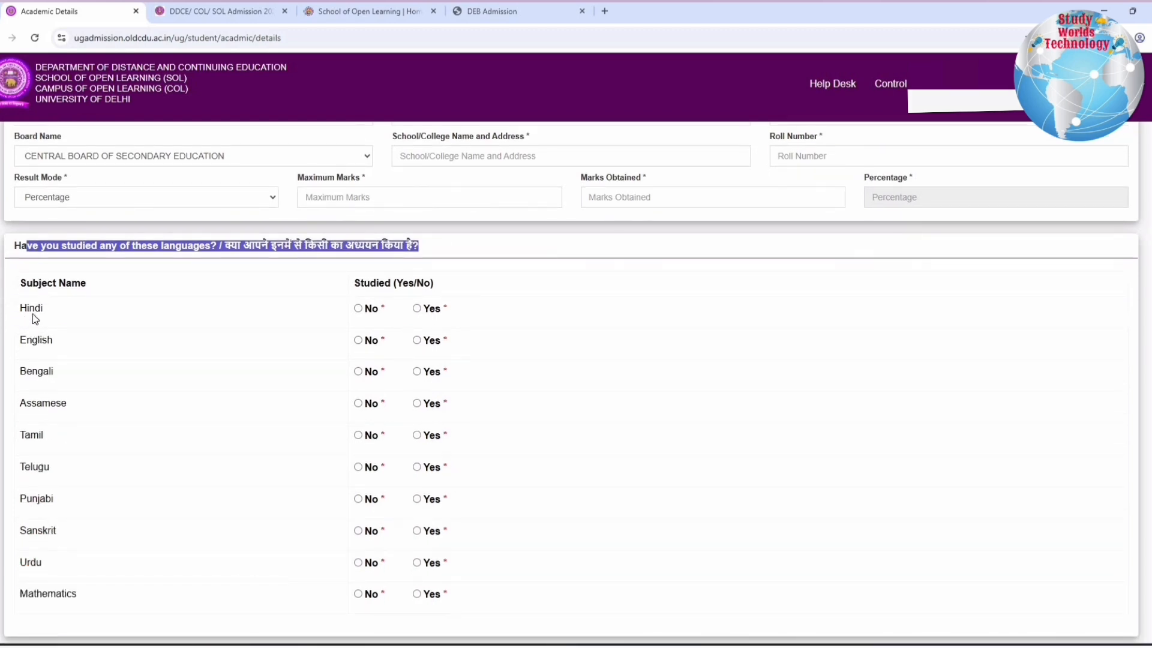
{"action": "left_click", "coordinate": [417, 308]}
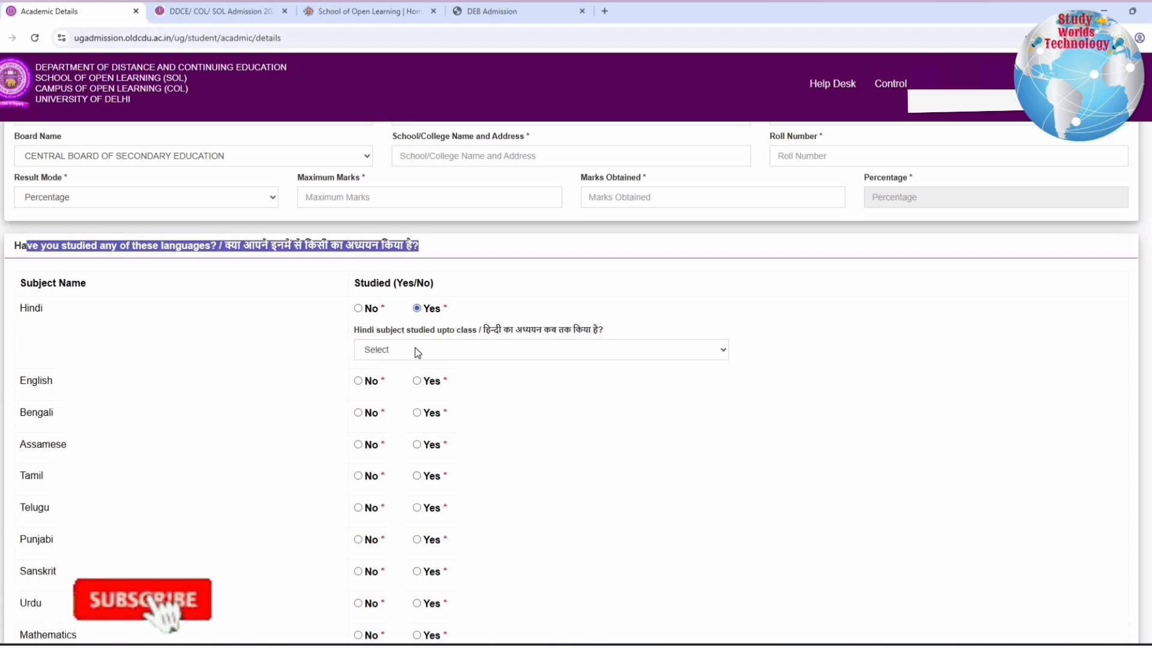
{"action": "left_click", "coordinate": [411, 350]}
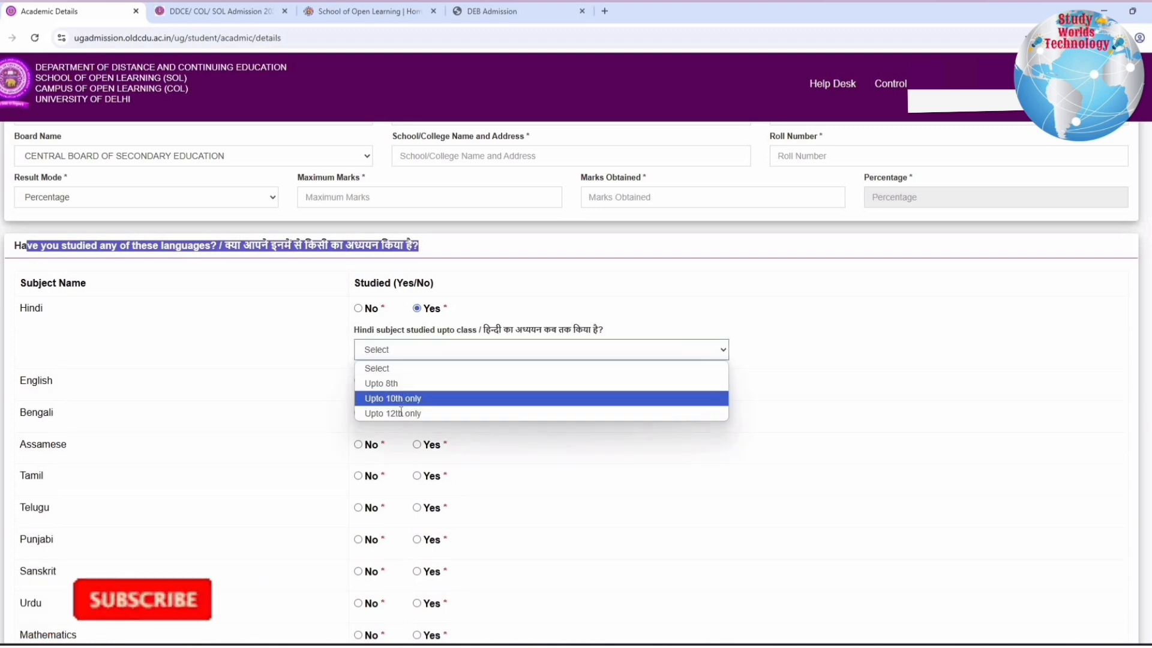
{"action": "left_click", "coordinate": [401, 412]}
{"action": "scroll", "coordinate": [451, 273], "scroll_direction": "down", "scroll_amount": 2}
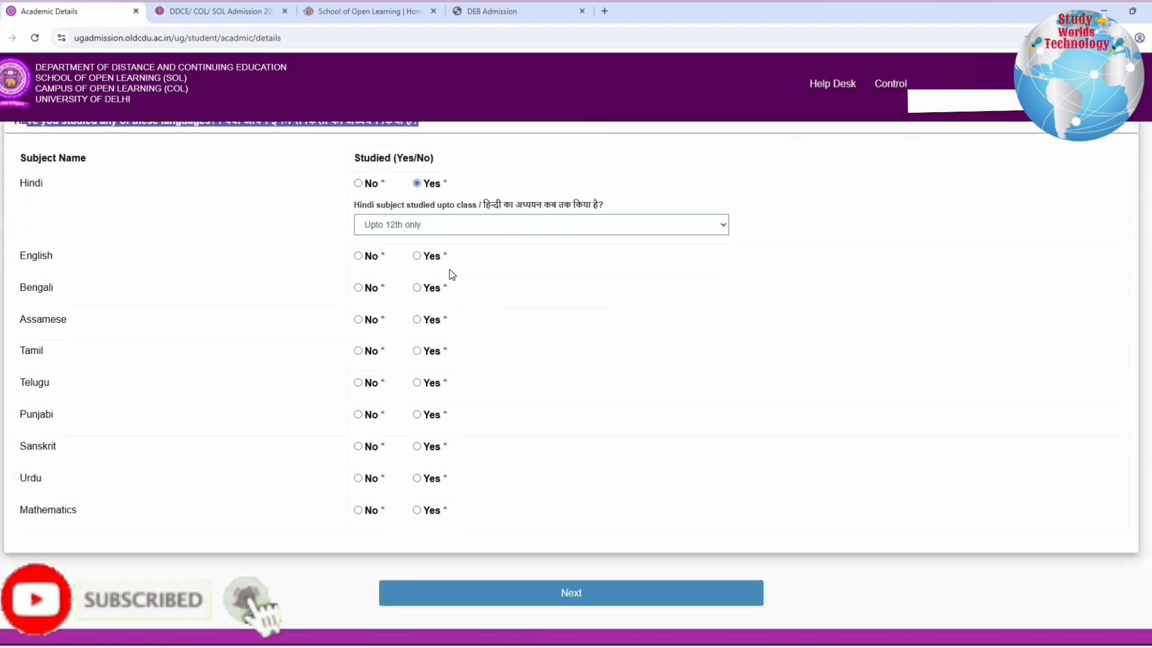
Answer Yes for having studied English and set its study level to Upto 12th only
{"action": "left_click", "coordinate": [416, 256]}
{"action": "left_click", "coordinate": [396, 297]}
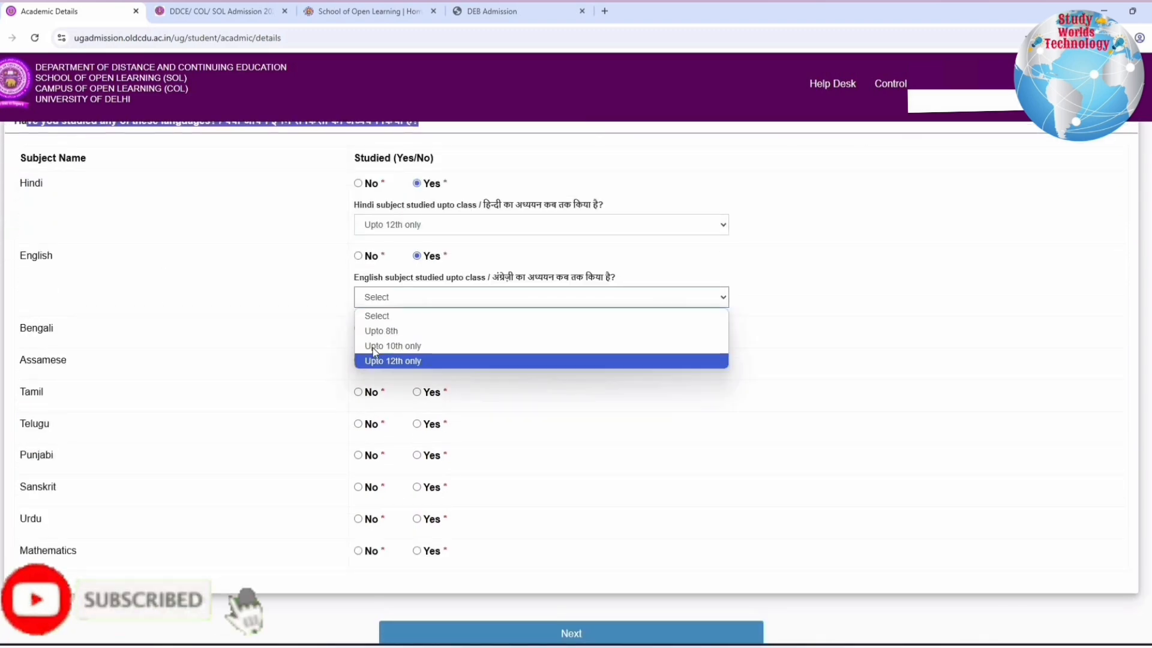
{"action": "left_click", "coordinate": [386, 360]}
Answer No for Bengali, Assamese, Tamil, Telugu, Punjabi, Sanskrit and Urdu in the languages studied section
{"action": "left_click", "coordinate": [358, 329]}
{"action": "left_click", "coordinate": [358, 360]}
{"action": "left_click", "coordinate": [359, 392]}
{"action": "left_click", "coordinate": [358, 423]}
{"action": "left_click", "coordinate": [359, 455]}
{"action": "left_click", "coordinate": [359, 486]}
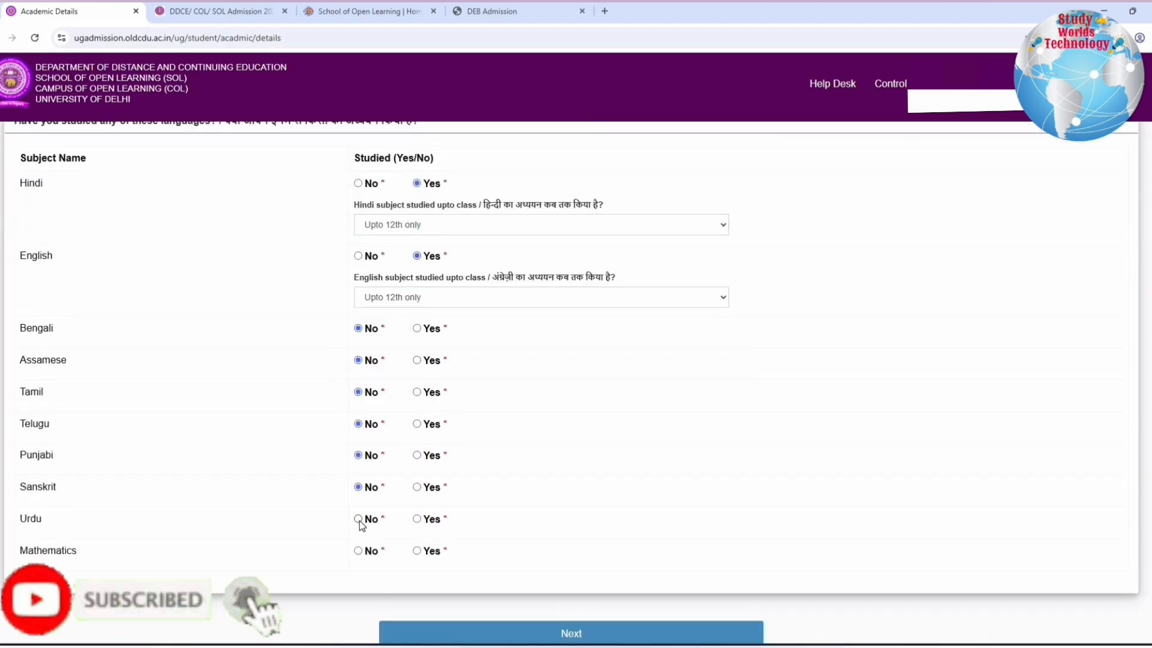
Answer Yes for Mathematics and set its study level to Upto 10th only
{"action": "left_click", "coordinate": [417, 550]}
{"action": "left_click", "coordinate": [411, 592]}
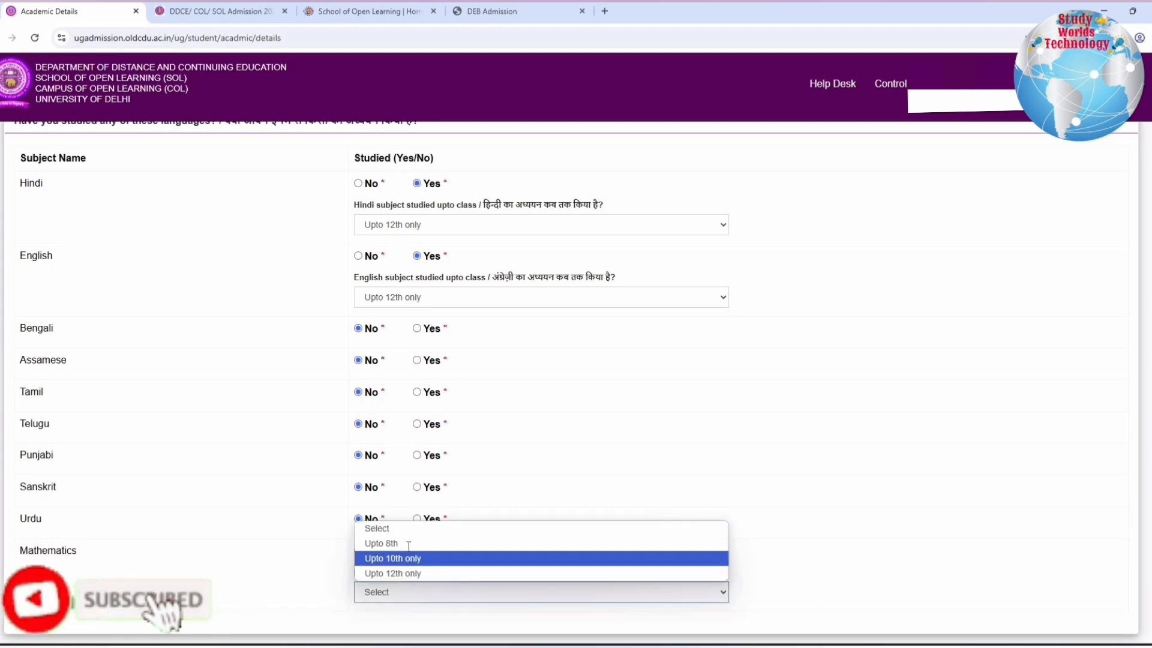
{"action": "left_click", "coordinate": [408, 558]}
Submit the completed academic details and continue through their preview to the Programme Selection stage
{"action": "scroll", "coordinate": [548, 573], "scroll_direction": "down", "scroll_amount": 2}
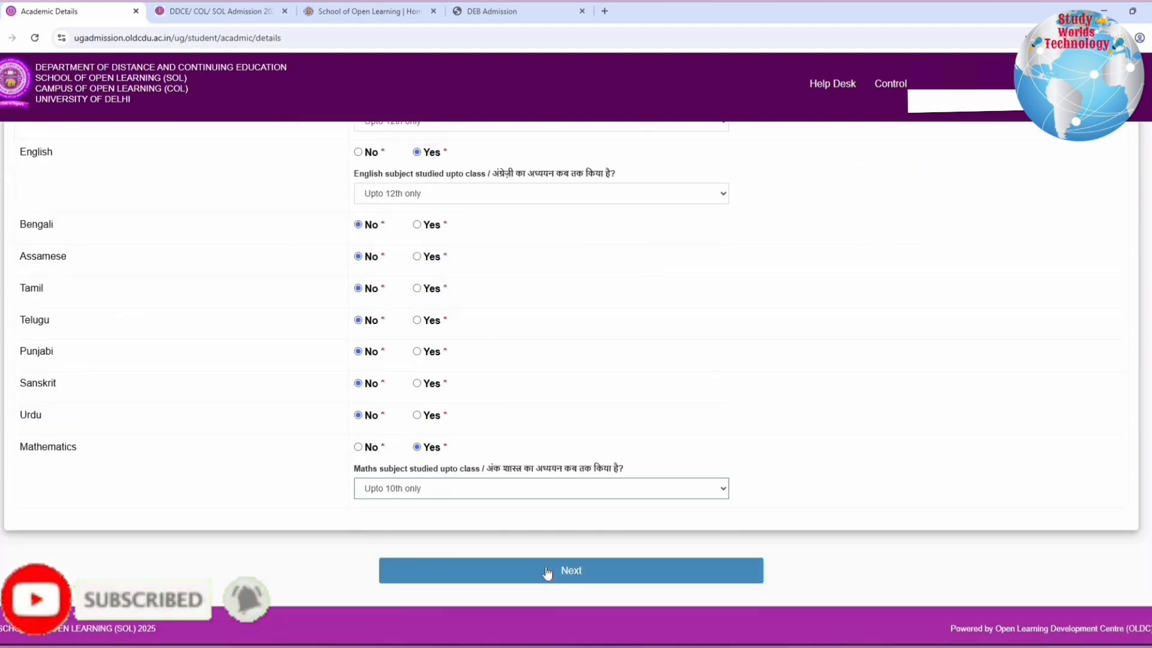
{"action": "left_click", "coordinate": [547, 571]}
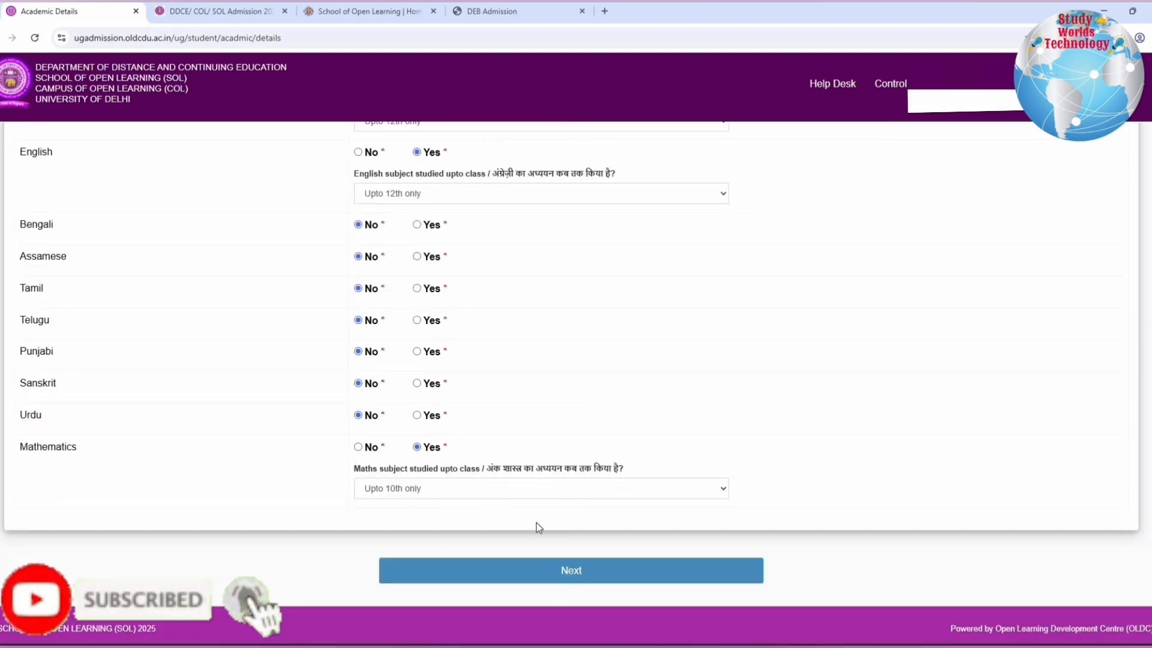
{"action": "left_click", "coordinate": [528, 571]}
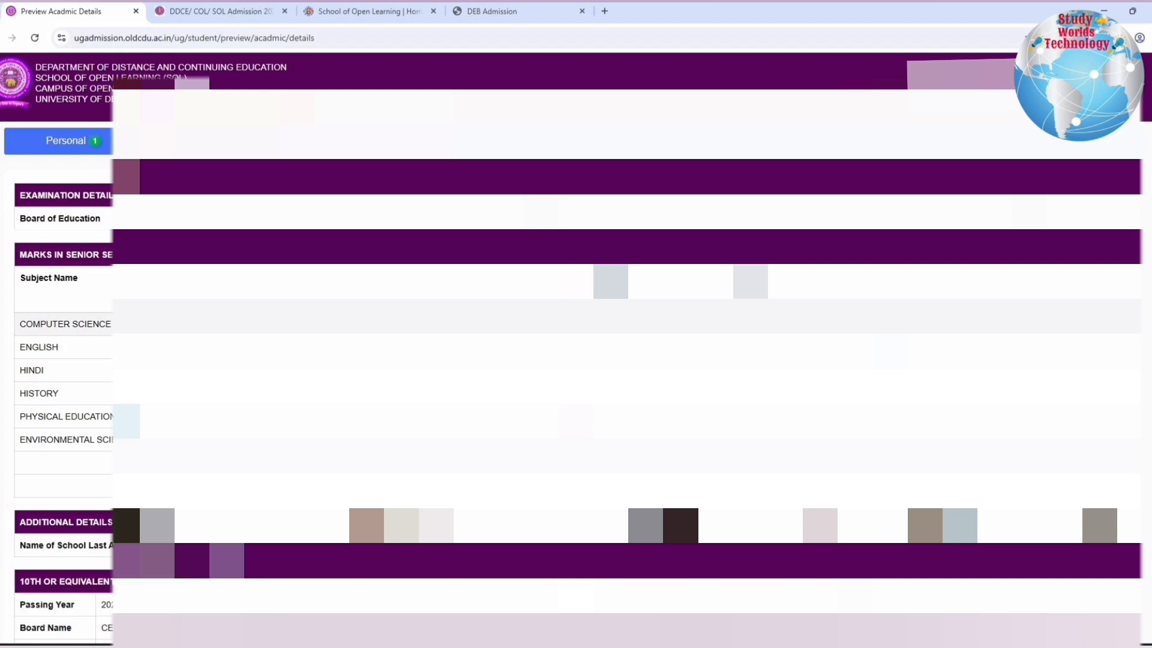
{"action": "scroll", "coordinate": [576, 360], "scroll_direction": "down", "scroll_amount": 7}
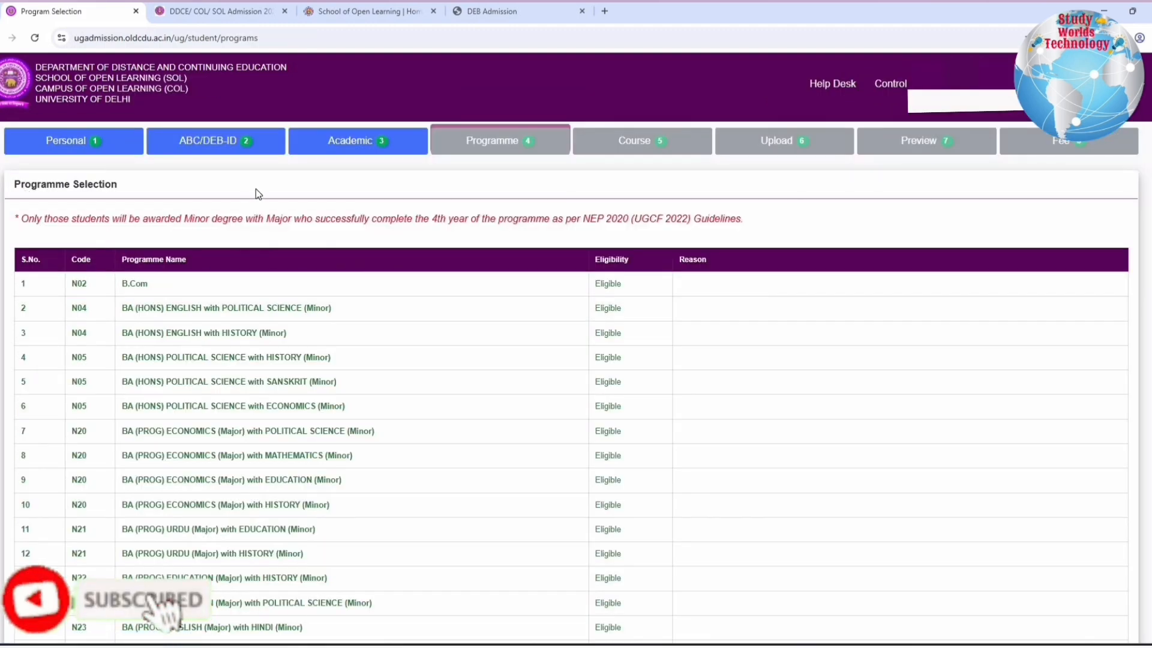
Read the Programme Selection note on awarding a Minor degree with Major under the NEP 2020 guidelines
{"action": "left_click_drag", "start_coordinate": [25, 184], "coordinate": [118, 184]}
{"action": "left_click_drag", "start_coordinate": [348, 219], "coordinate": [763, 228]}
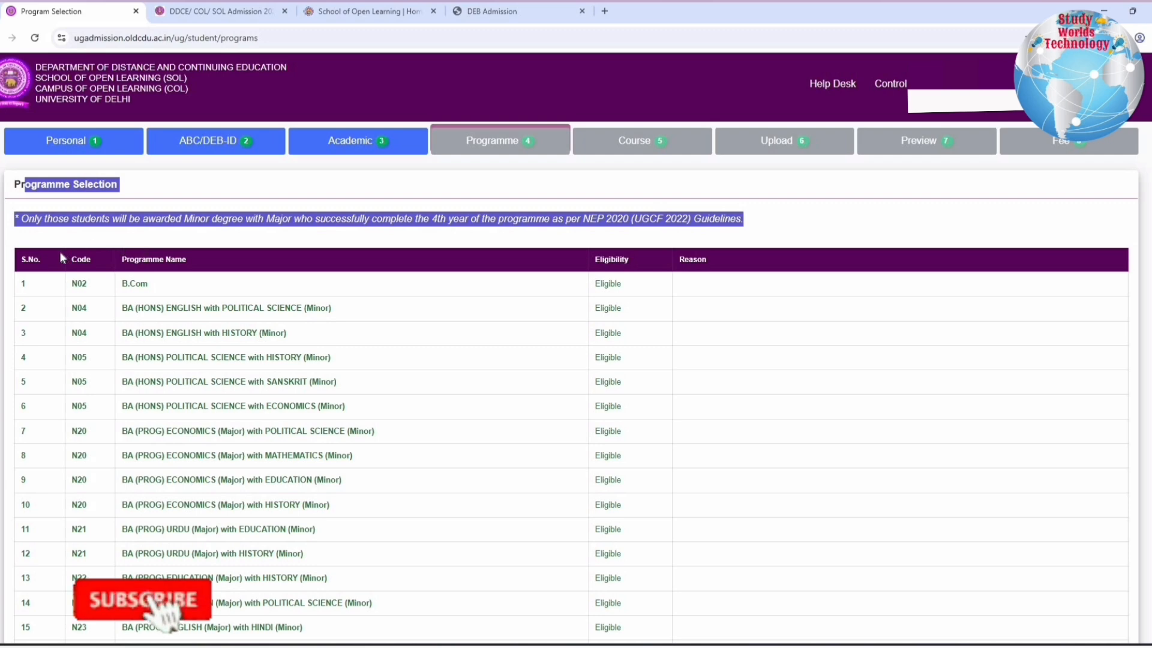
{"action": "left_click_drag", "start_coordinate": [60, 251], "coordinate": [211, 192]}
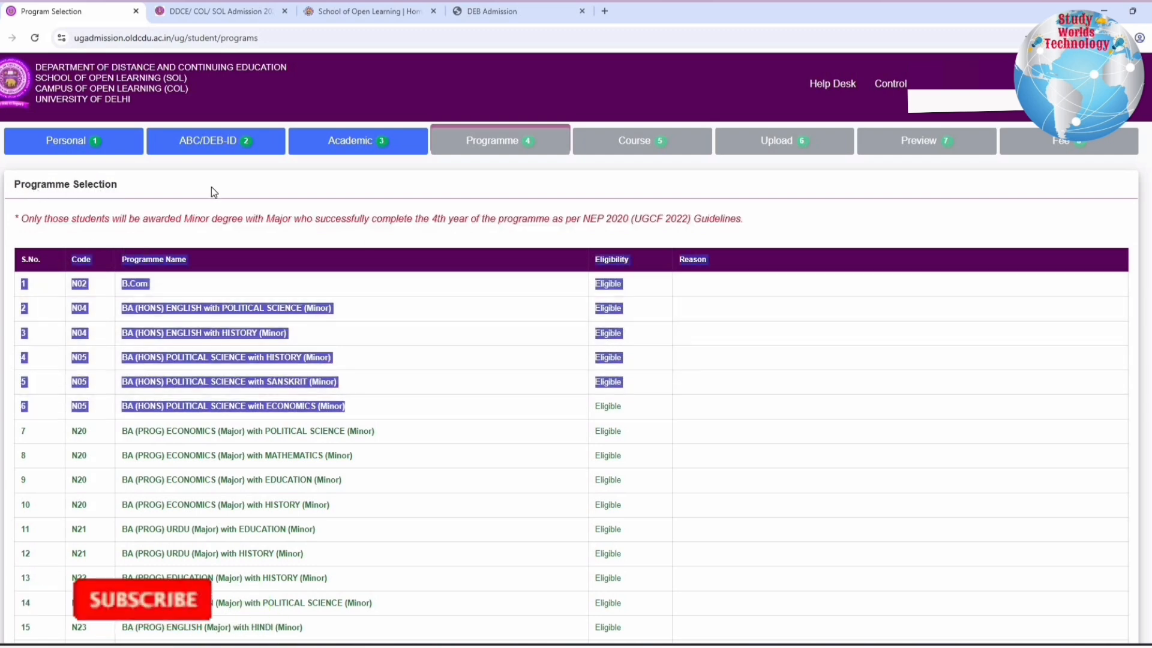
{"action": "left_click_drag", "start_coordinate": [41, 217], "coordinate": [302, 214]}
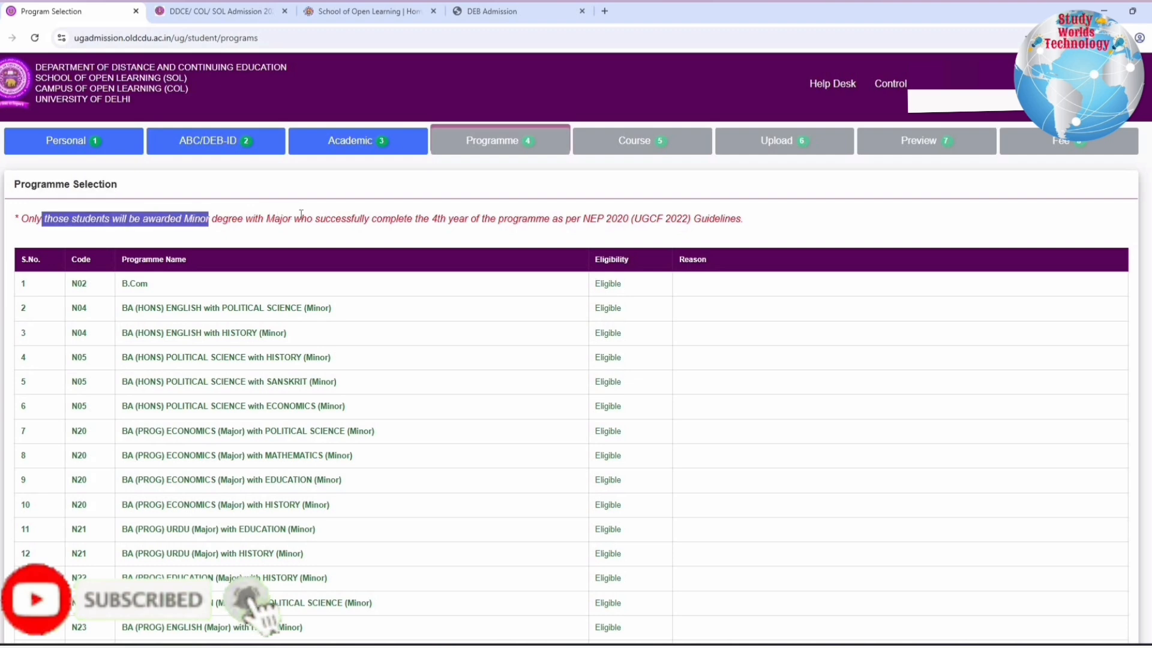
{"action": "left_click_drag", "start_coordinate": [511, 215], "coordinate": [685, 217]}
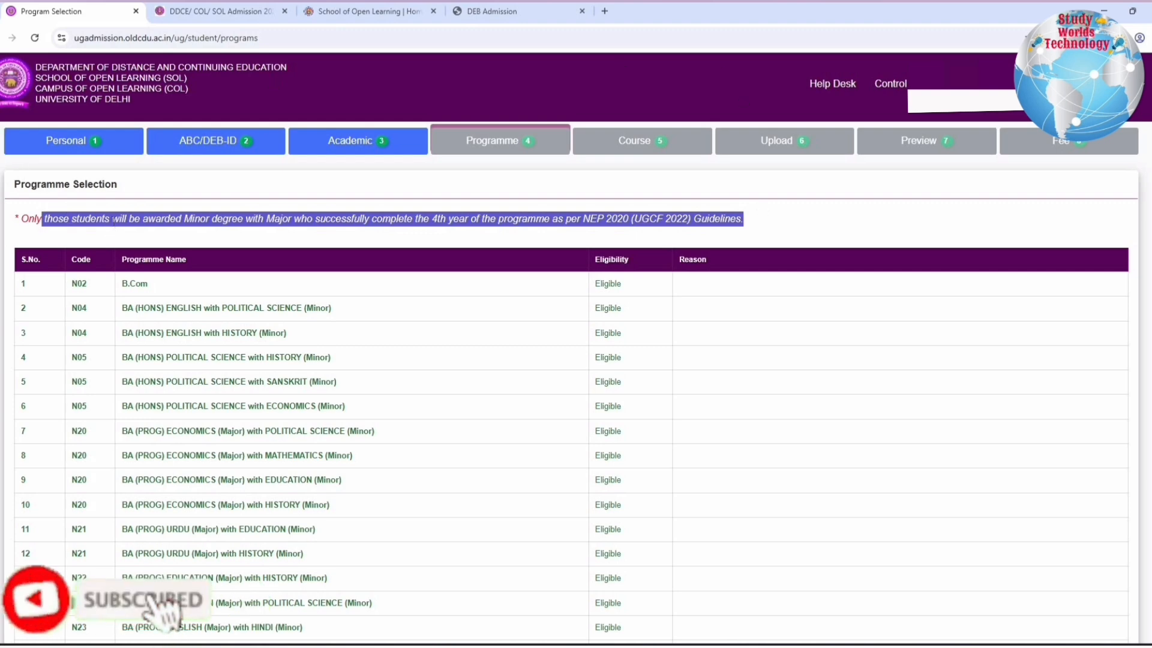
{"action": "left_click", "coordinate": [231, 230]}
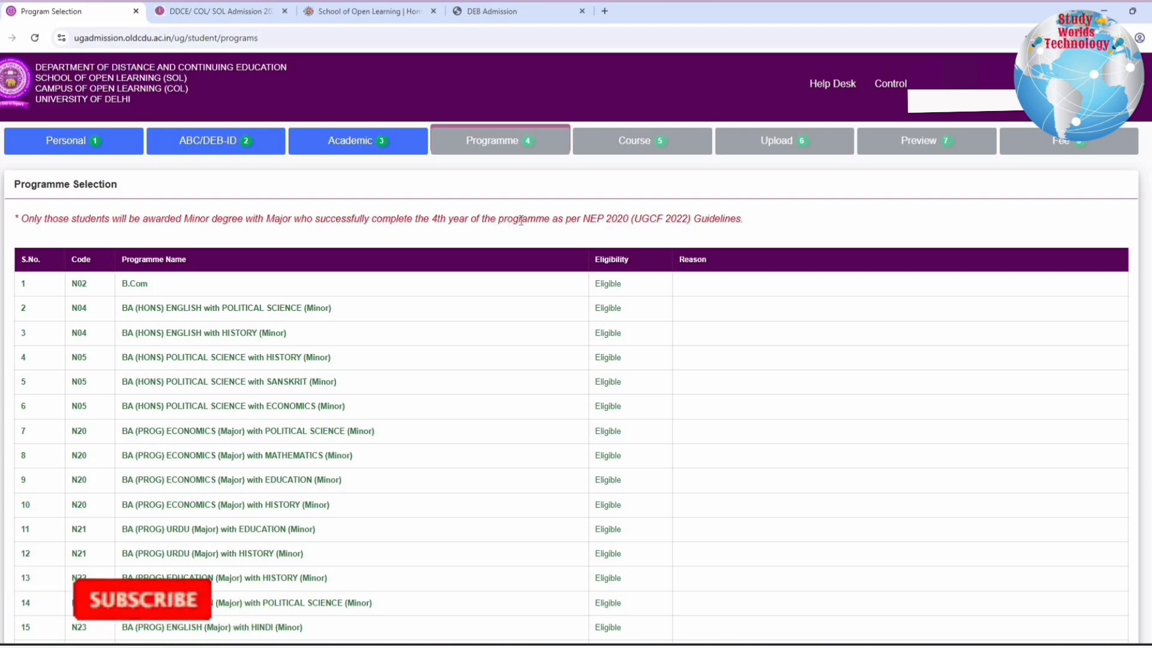
{"action": "left_click_drag", "start_coordinate": [595, 220], "coordinate": [657, 220]}
Review the programmes marked Eligible in the programme list, starting with B.Com
{"action": "left_click", "coordinate": [124, 287]}
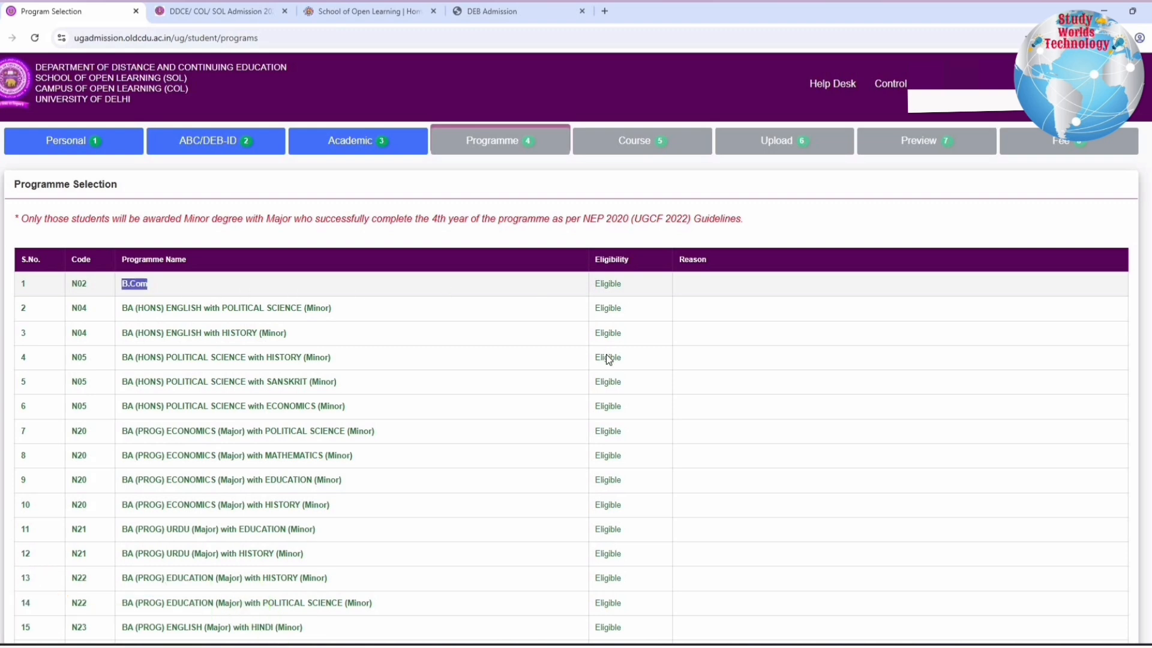
{"action": "scroll", "coordinate": [607, 355], "scroll_direction": "down", "scroll_amount": 7}
{"action": "scroll", "coordinate": [606, 360], "scroll_direction": "down", "scroll_amount": 4}
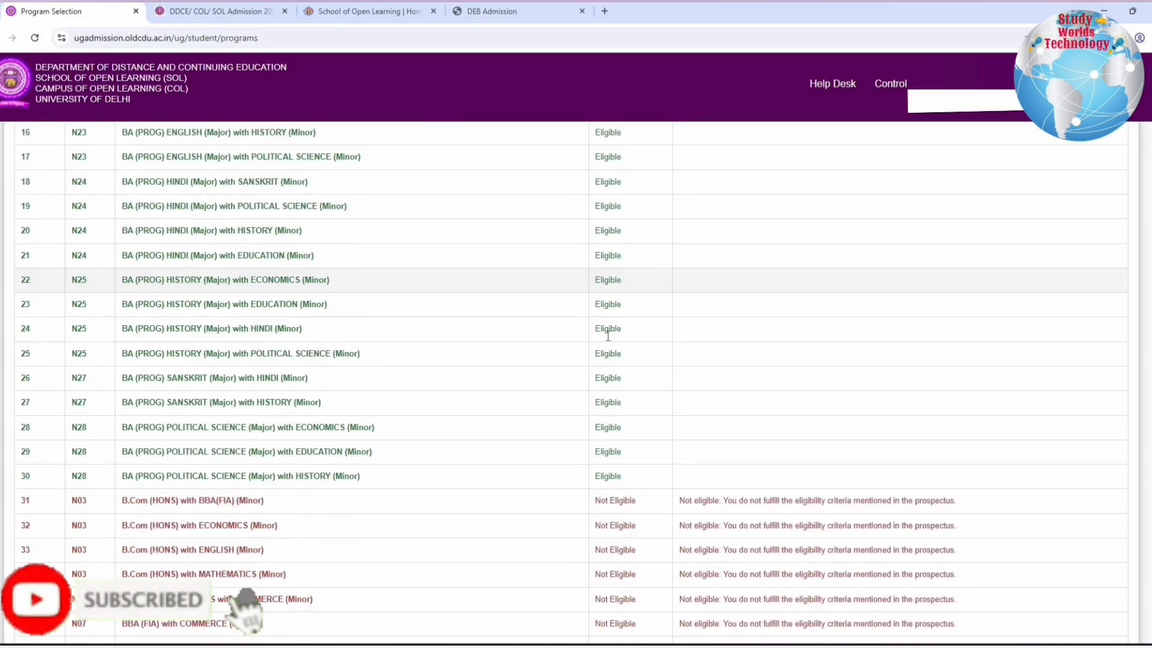
{"action": "scroll", "coordinate": [617, 396], "scroll_direction": "up", "scroll_amount": 2}
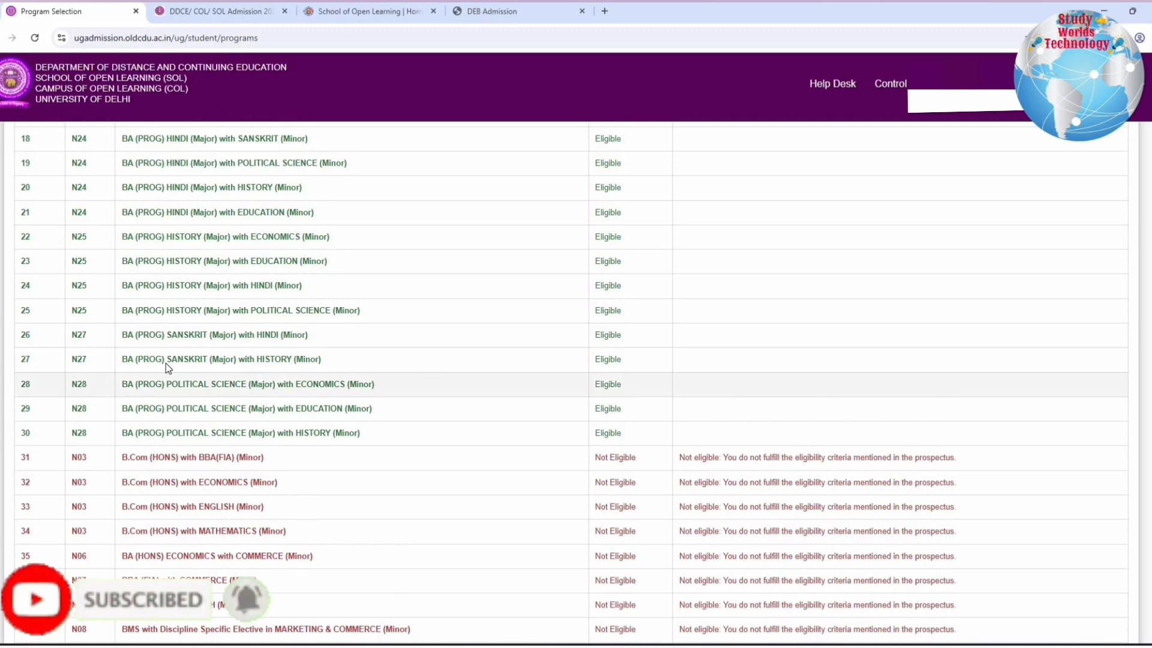
{"action": "scroll", "coordinate": [285, 390], "scroll_direction": "down", "scroll_amount": 2}
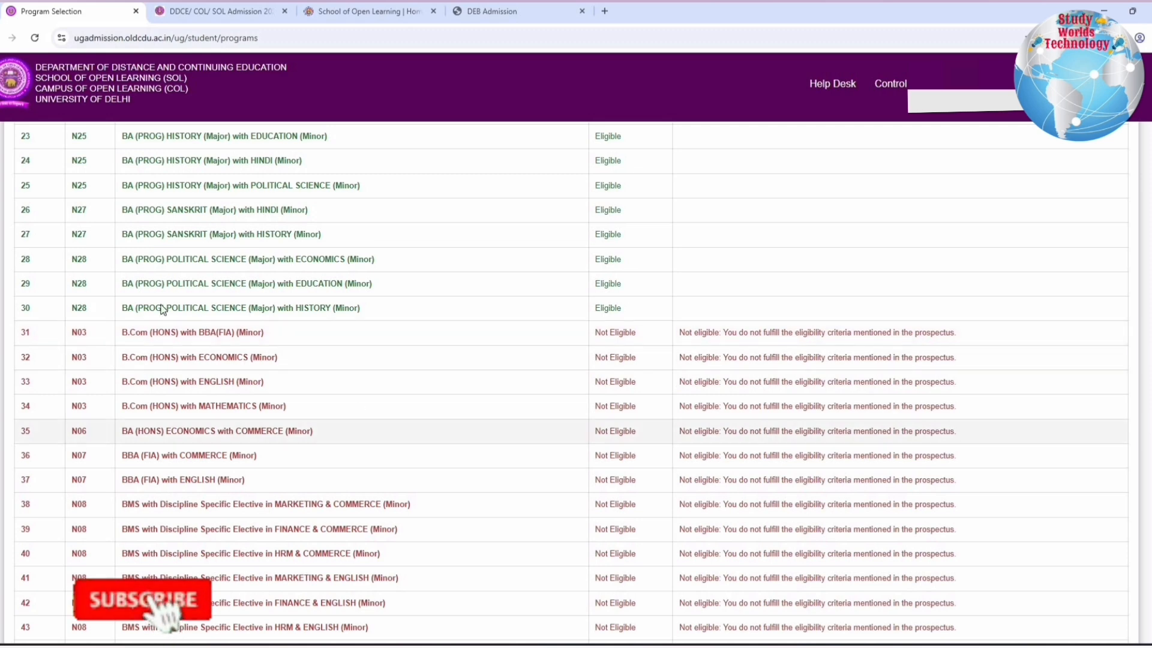
{"action": "scroll", "coordinate": [165, 309], "scroll_direction": "down", "scroll_amount": 2}
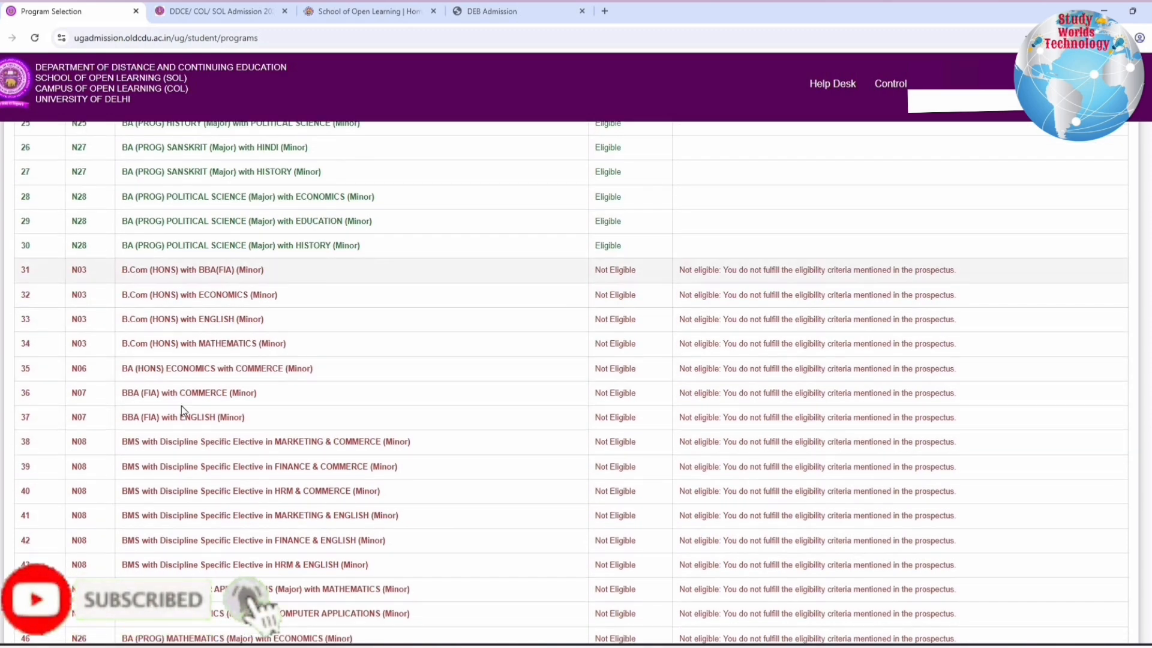
Examine the programmes marked Not Eligible and their reasons, and compare them with the eligible ones
{"action": "left_click_drag", "start_coordinate": [123, 270], "coordinate": [193, 467]}
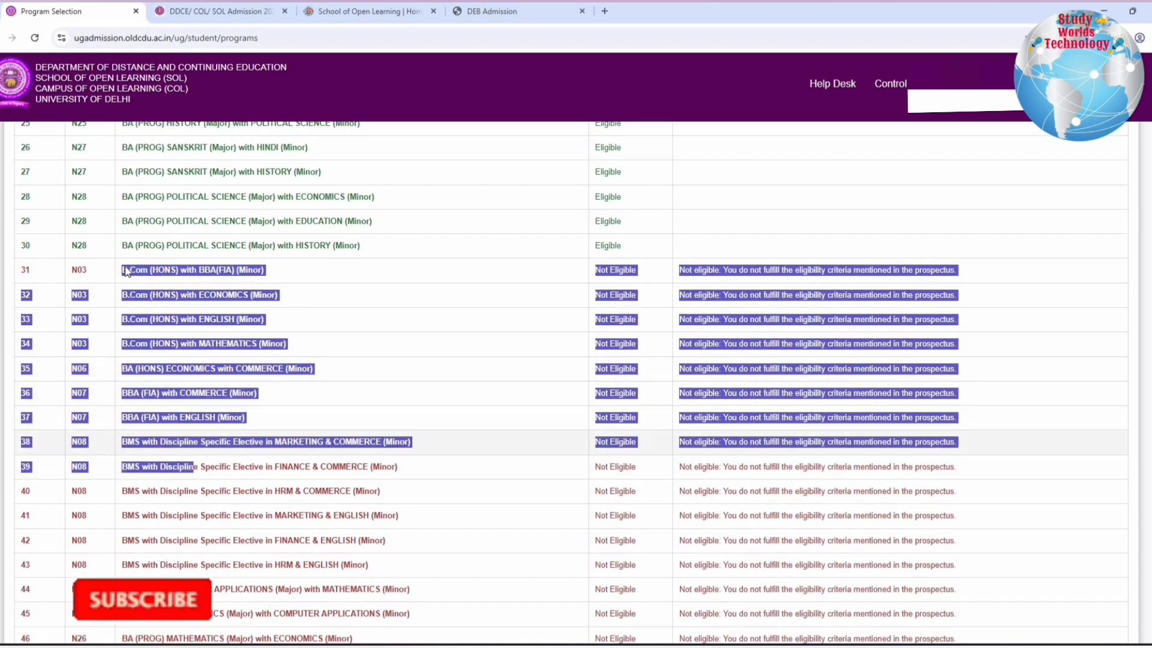
{"action": "scroll", "coordinate": [138, 282], "scroll_direction": "down", "scroll_amount": 3}
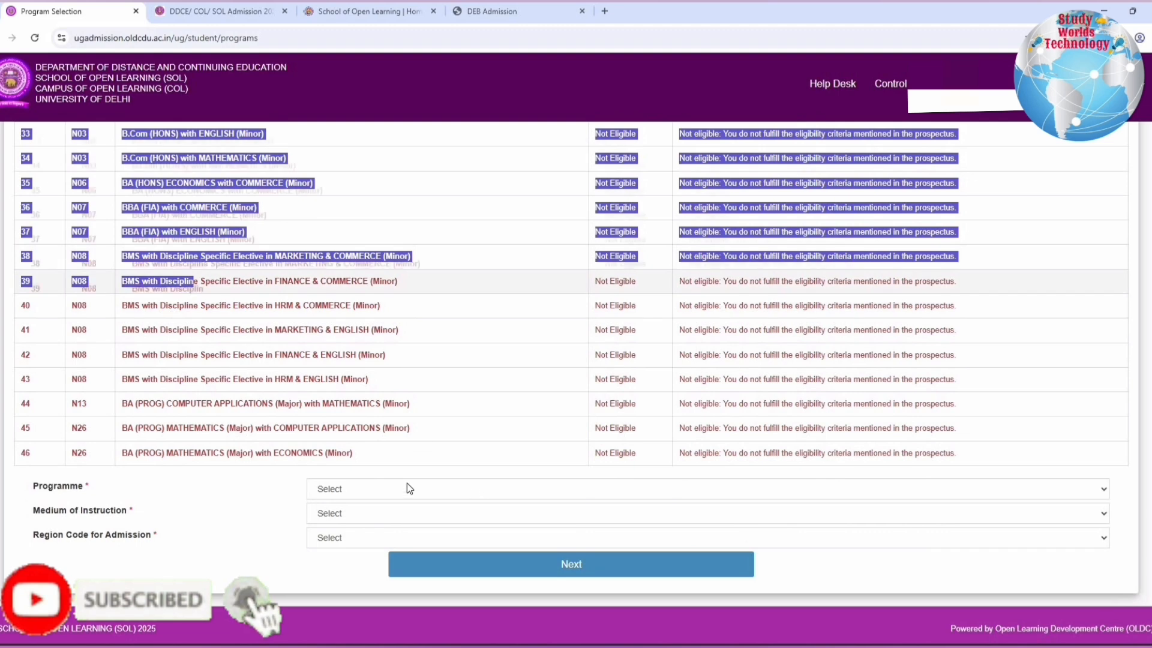
{"action": "left_click_drag", "start_coordinate": [356, 454], "coordinate": [159, 234]}
{"action": "scroll", "coordinate": [314, 488], "scroll_direction": "up", "scroll_amount": 3}
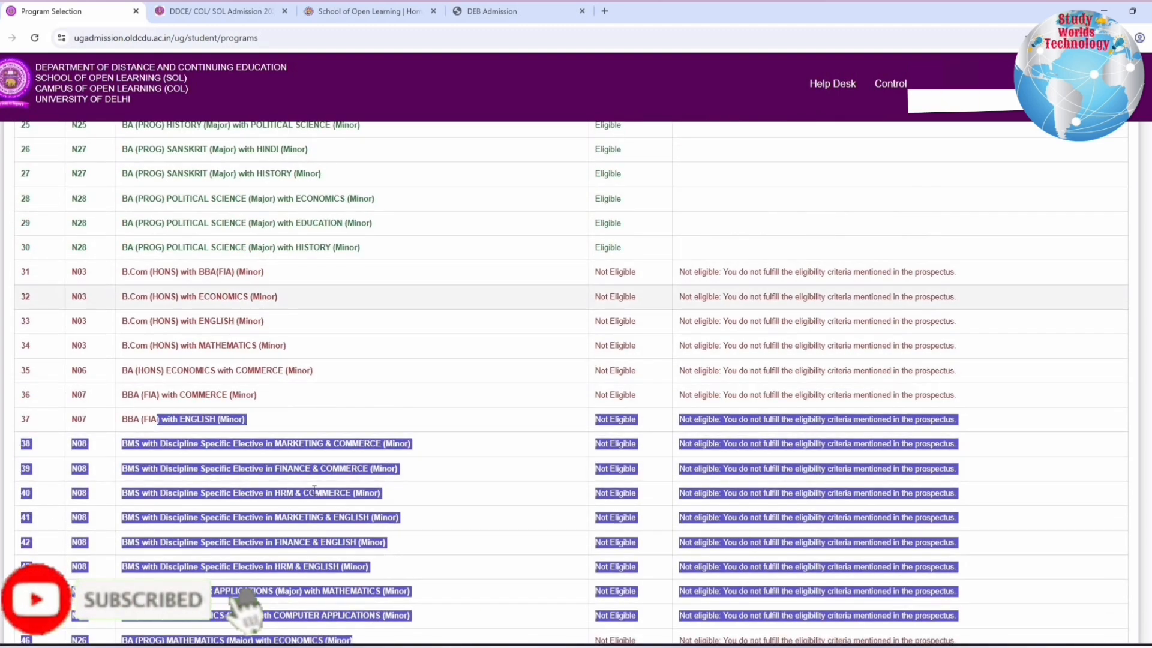
{"action": "scroll", "coordinate": [314, 488], "scroll_direction": "up", "scroll_amount": 10}
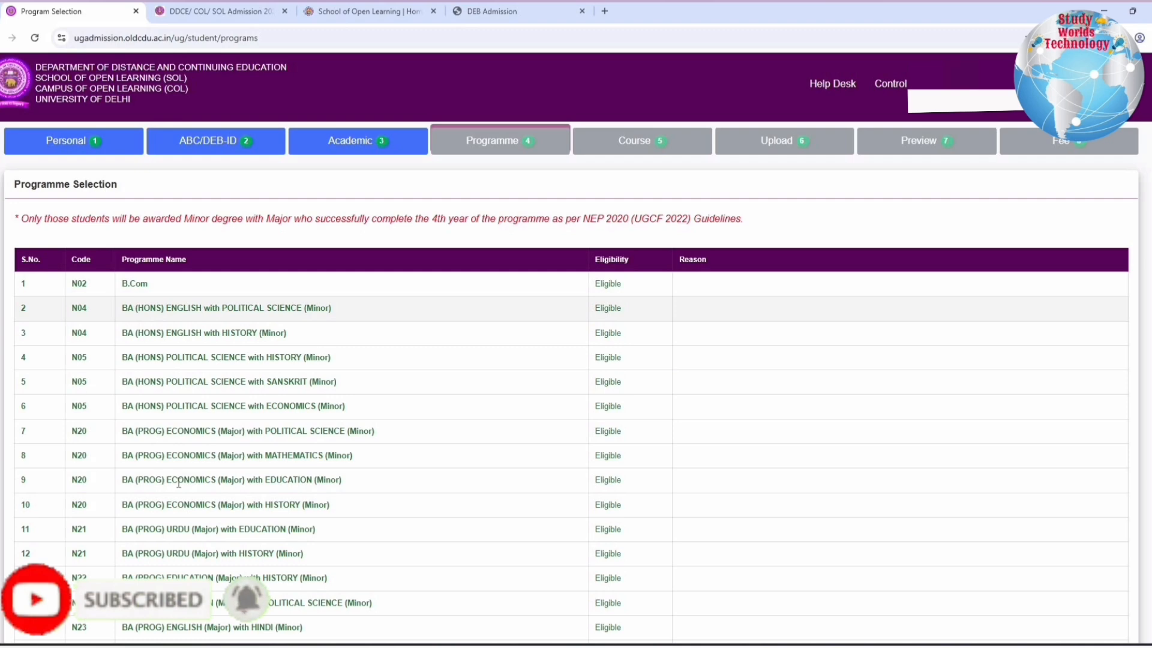
{"action": "scroll", "coordinate": [180, 480], "scroll_direction": "down", "scroll_amount": 4}
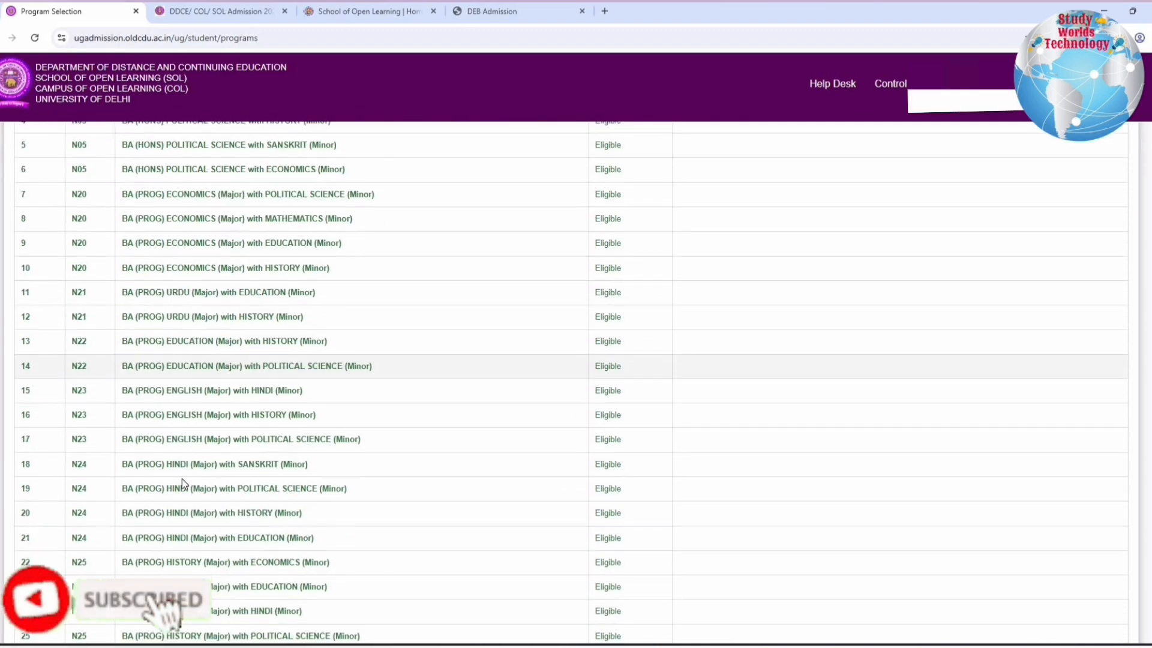
{"action": "scroll", "coordinate": [182, 479], "scroll_direction": "down", "scroll_amount": 7}
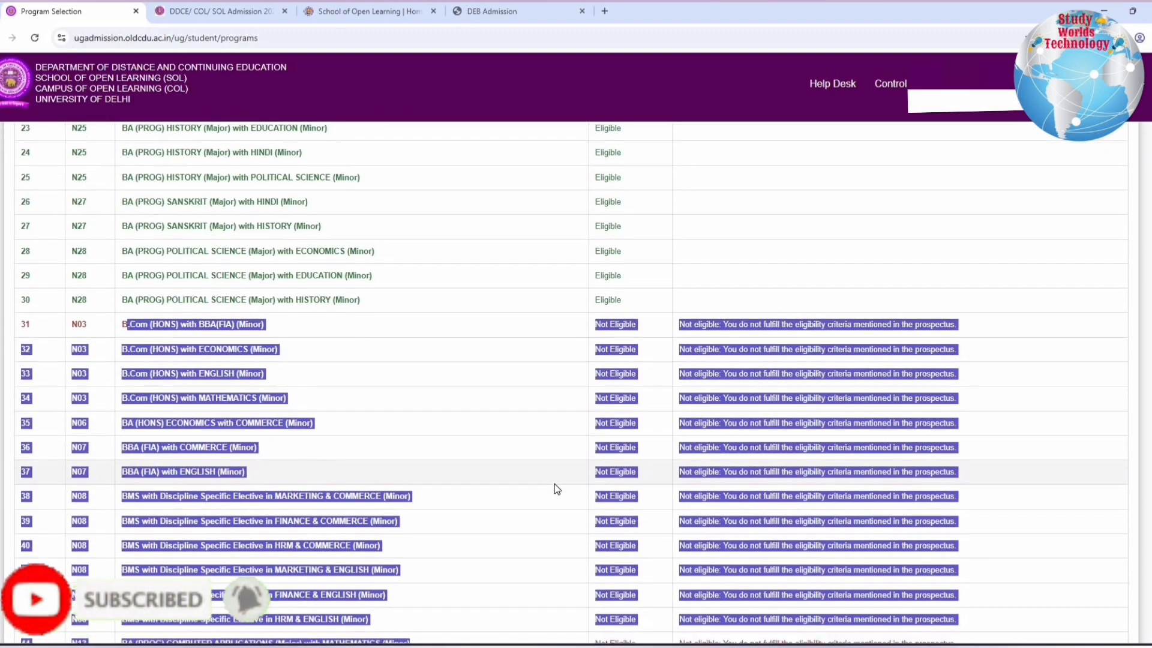
{"action": "scroll", "coordinate": [555, 483], "scroll_direction": "down", "scroll_amount": 4}
{"action": "scroll", "coordinate": [559, 466], "scroll_direction": "up", "scroll_amount": 6}
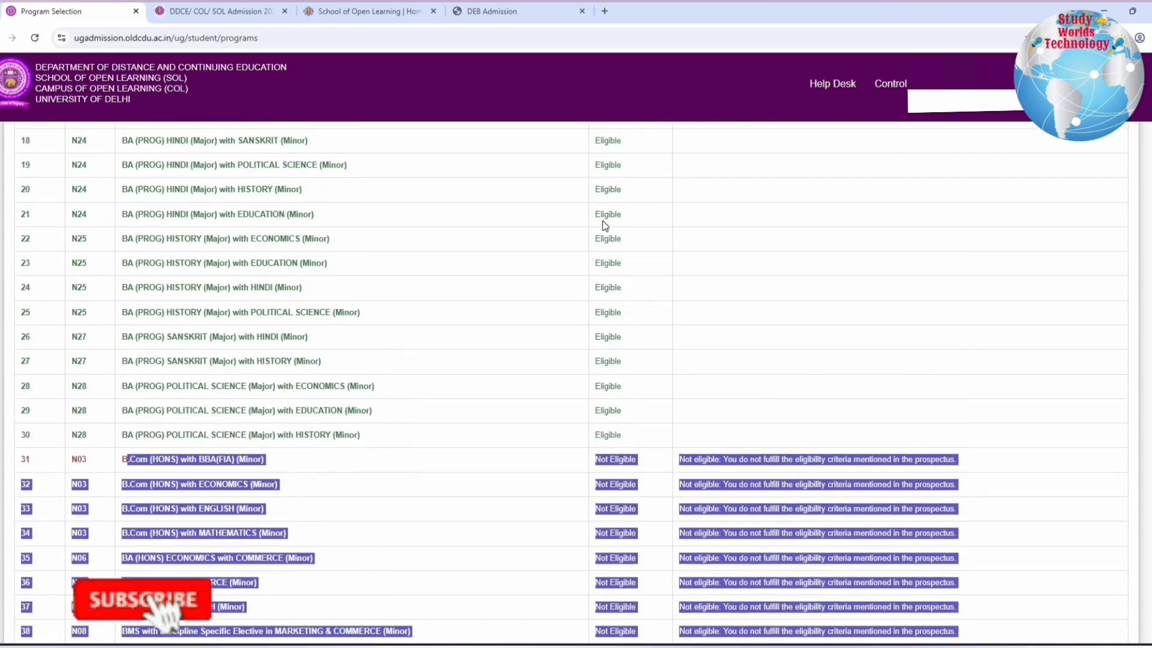
Compare the Minor subject combinations offered for the BA (HONS) English and BA (HONS) Political Science programmes
{"action": "scroll", "coordinate": [604, 225], "scroll_direction": "up", "scroll_amount": 8}
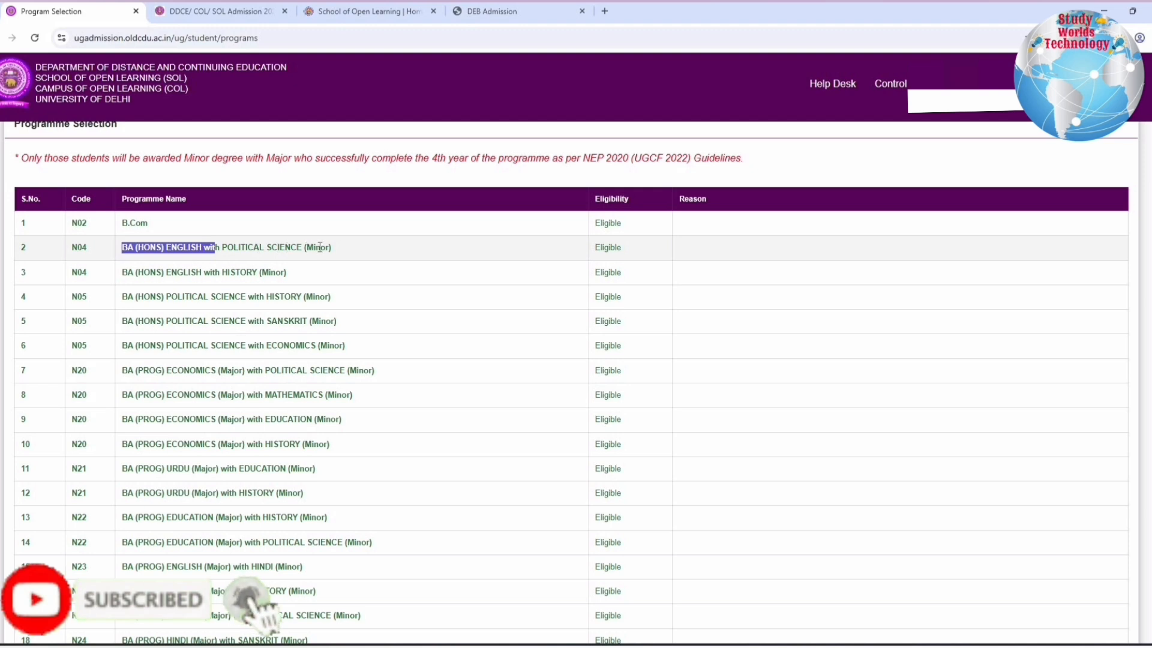
{"action": "left_click_drag", "start_coordinate": [332, 248], "coordinate": [172, 248]}
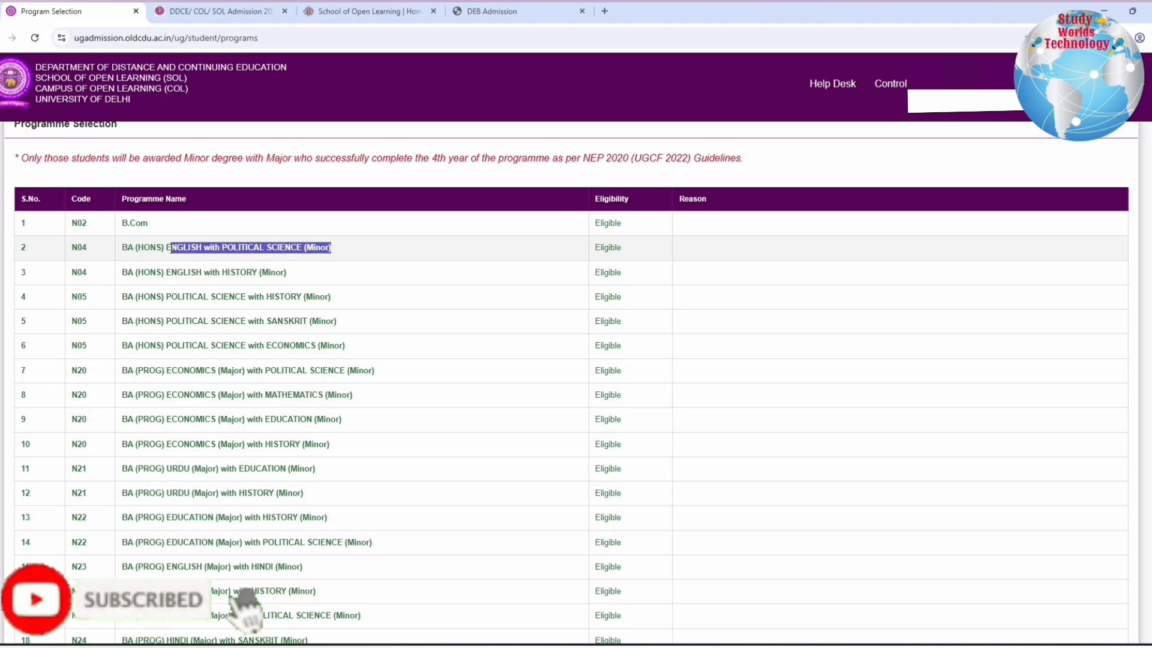
{"action": "left_click", "coordinate": [121, 267]}
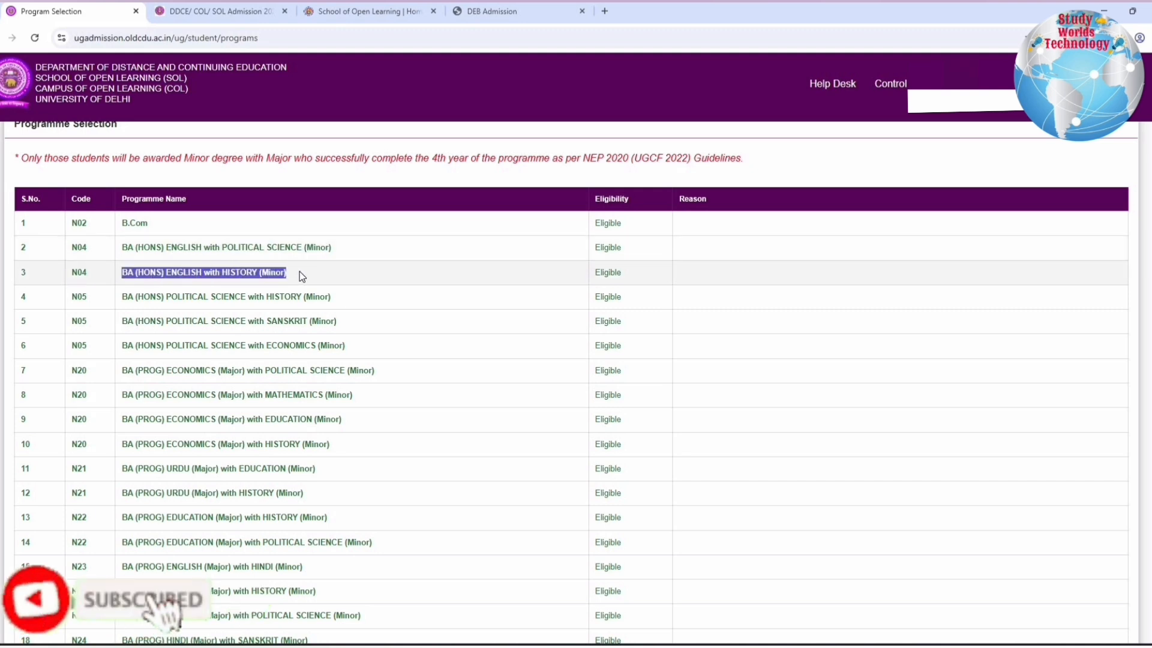
{"action": "left_click", "coordinate": [171, 268]}
{"action": "left_click_drag", "start_coordinate": [159, 267], "coordinate": [161, 268]}
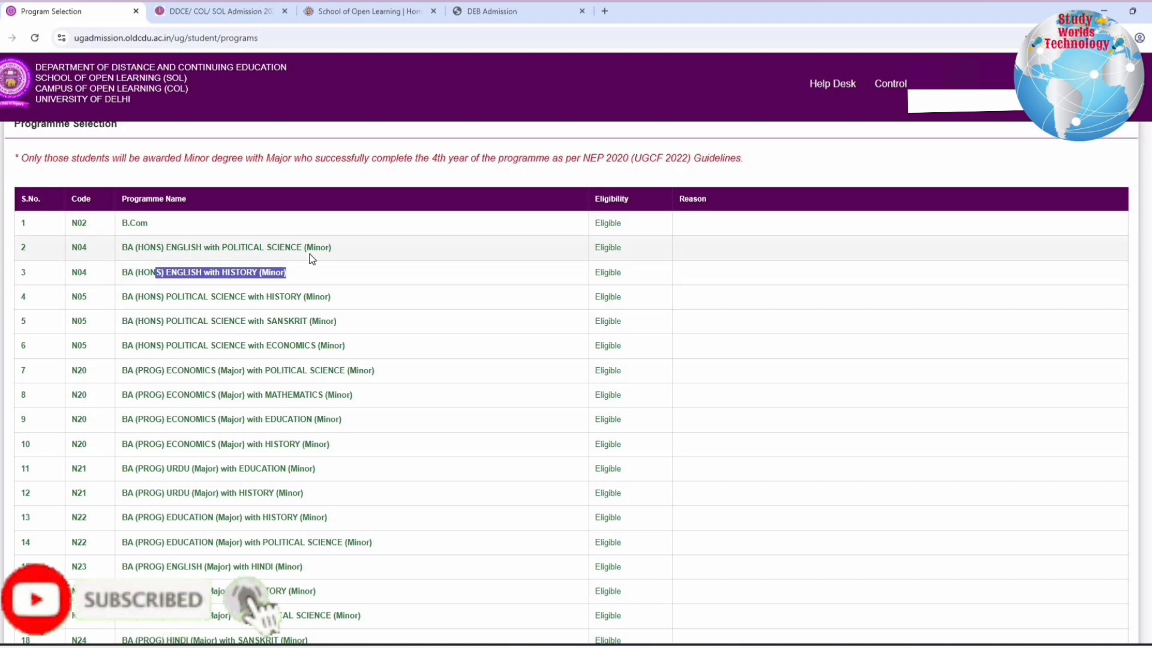
{"action": "left_click_drag", "start_coordinate": [206, 250], "coordinate": [321, 250]}
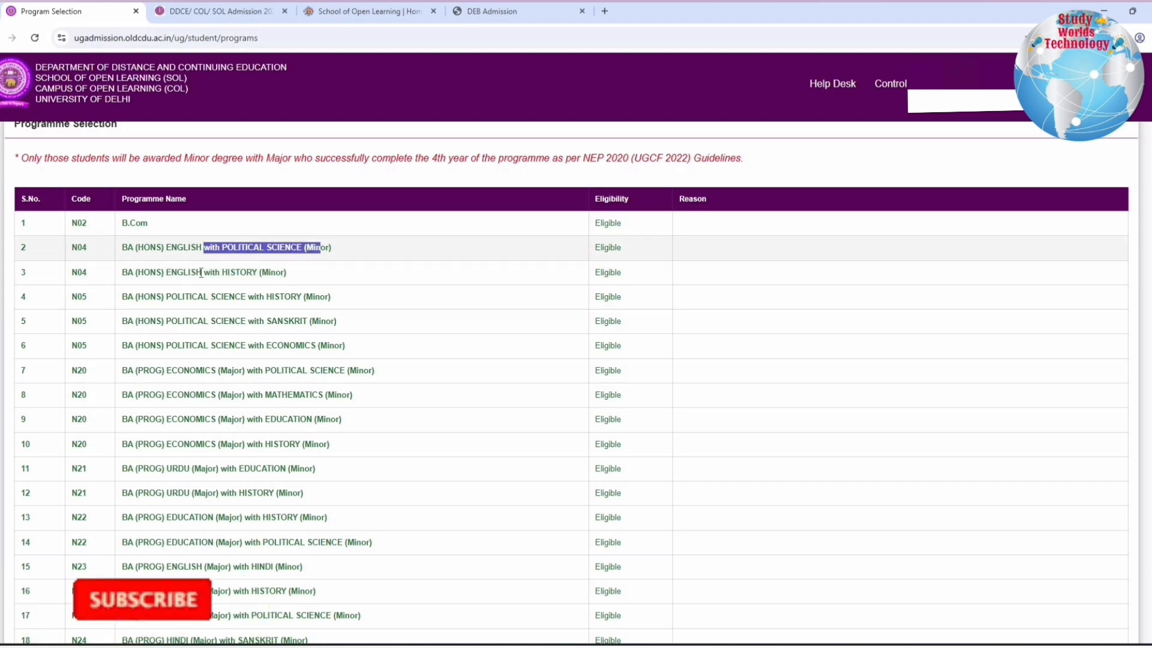
{"action": "left_click_drag", "start_coordinate": [198, 272], "coordinate": [288, 273]}
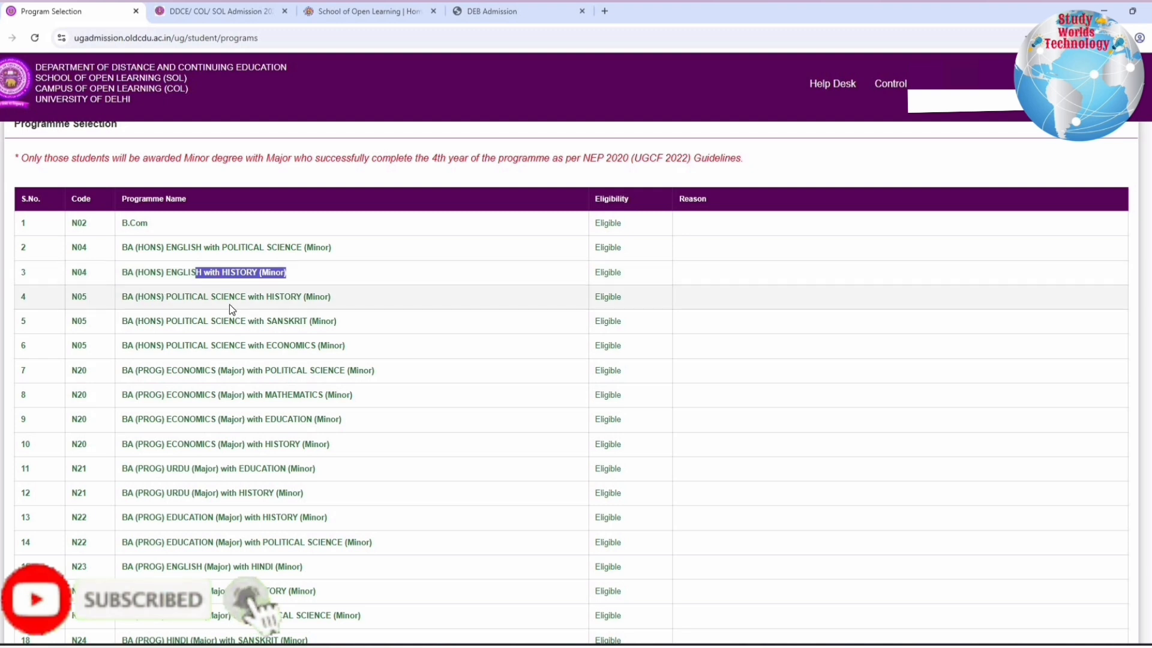
{"action": "left_click", "coordinate": [243, 320]}
{"action": "left_click_drag", "start_coordinate": [243, 320], "coordinate": [243, 321]}
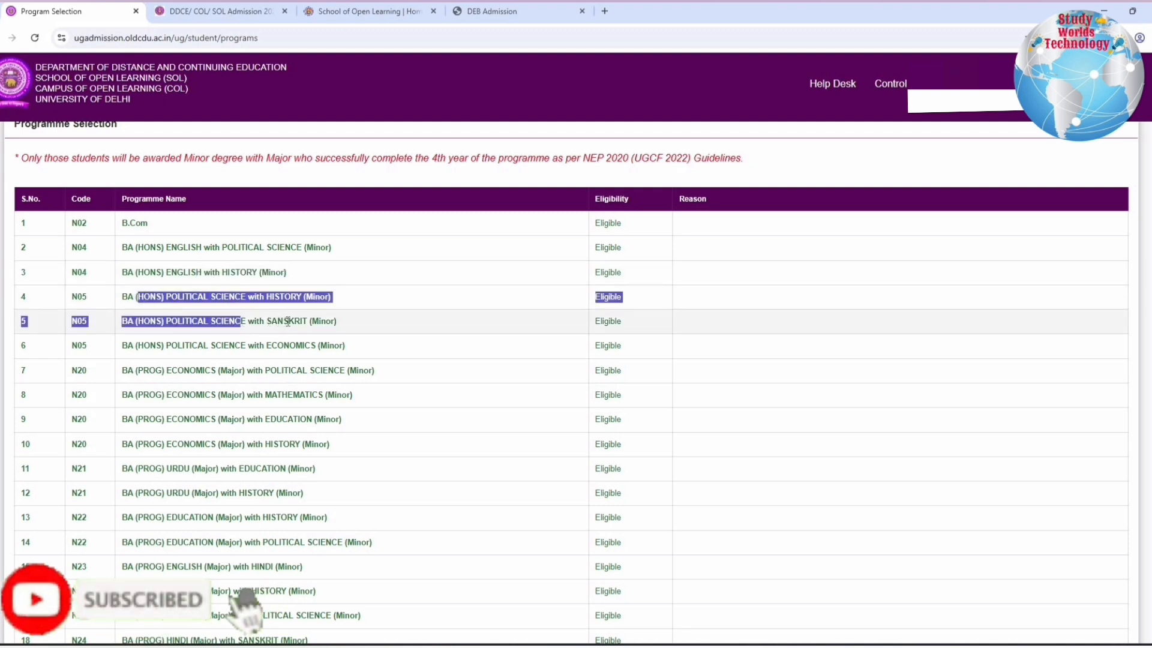
{"action": "mouse_move", "coordinate": [328, 358]}
{"action": "left_mouse_down"}
{"action": "mouse_move", "coordinate": [324, 347]}
{"action": "mouse_move", "coordinate": [333, 366]}
{"action": "mouse_move", "coordinate": [350, 350]}
{"action": "left_mouse_up"}
Examine the Major and Minor subject combinations of the BA (PROG) programmes, starting with Economics
{"action": "left_click", "coordinate": [182, 367]}
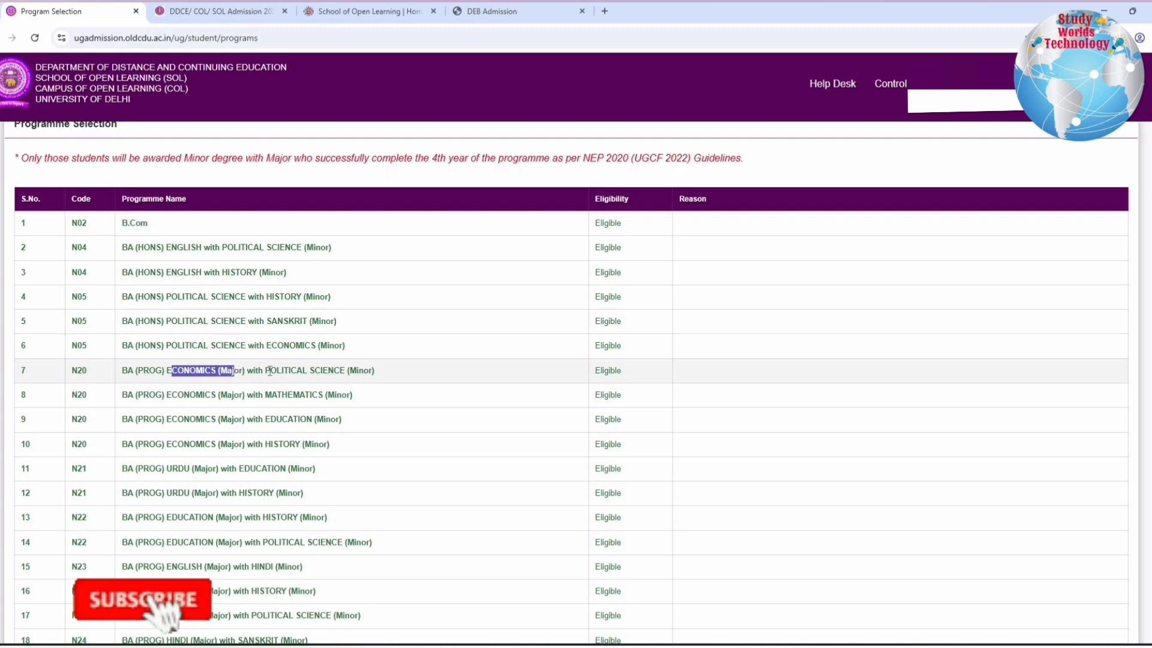
{"action": "left_click_drag", "start_coordinate": [270, 370], "coordinate": [375, 370]}
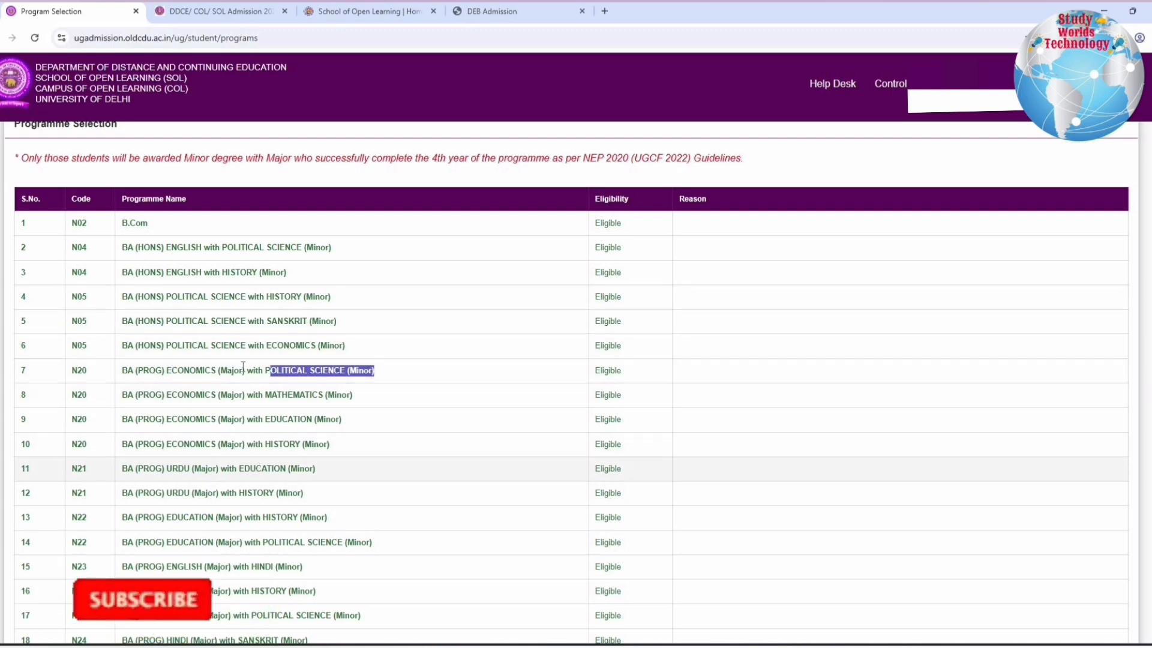
{"action": "scroll", "coordinate": [205, 360], "scroll_direction": "down", "scroll_amount": 4}
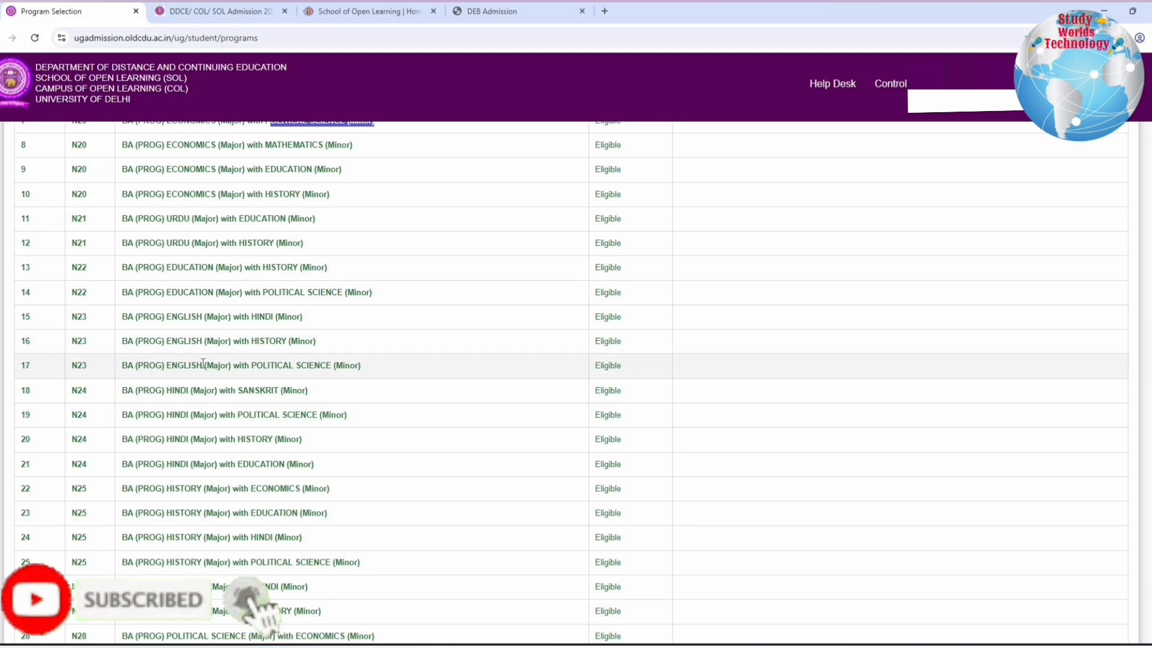
{"action": "scroll", "coordinate": [202, 363], "scroll_direction": "down", "scroll_amount": 5}
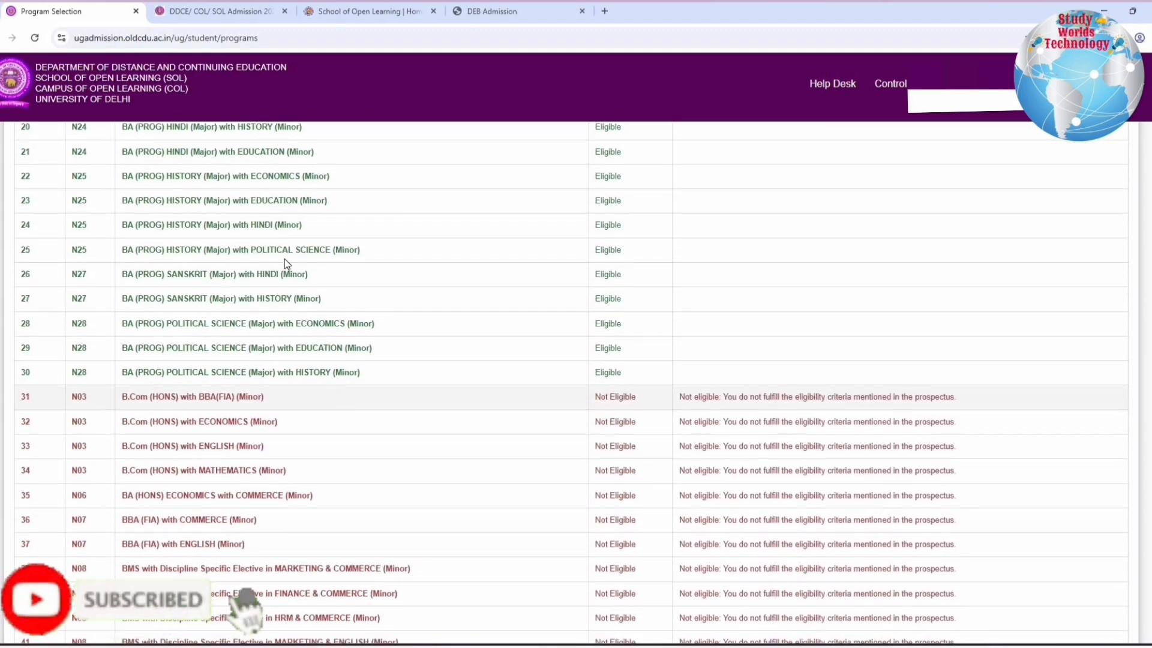
Examine the Not Eligible programmes in the list, especially B.Com (HONS) with BBA(FIA) (Minor)
{"action": "scroll", "coordinate": [284, 258], "scroll_direction": "down", "scroll_amount": 2}
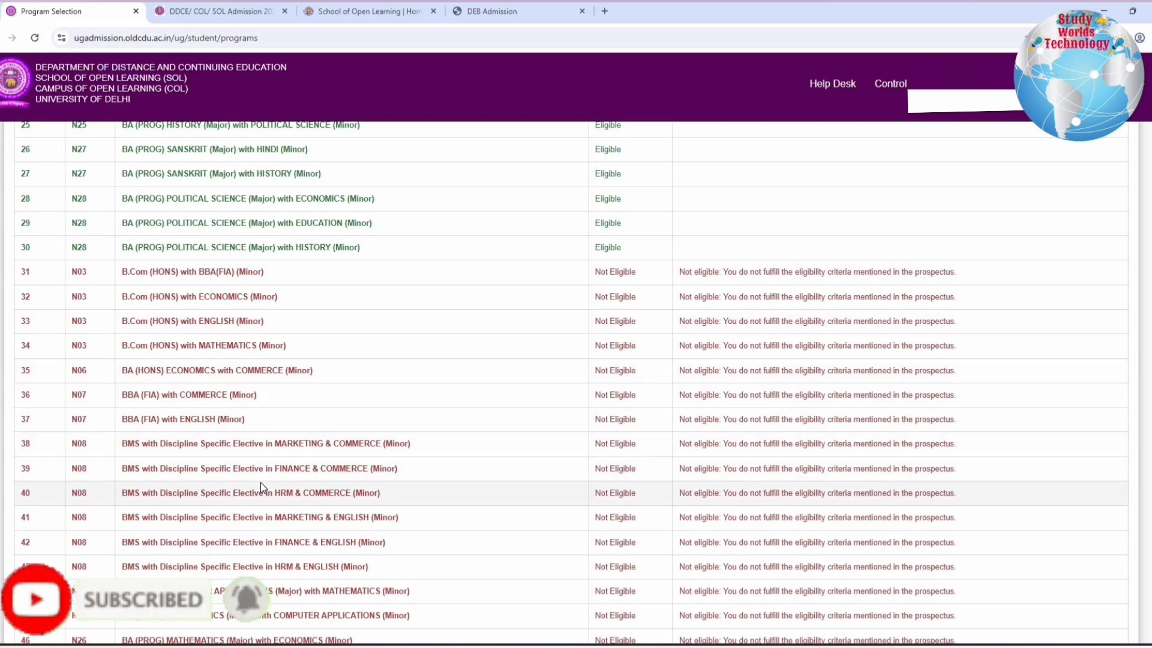
{"action": "scroll", "coordinate": [260, 482], "scroll_direction": "down", "scroll_amount": 1}
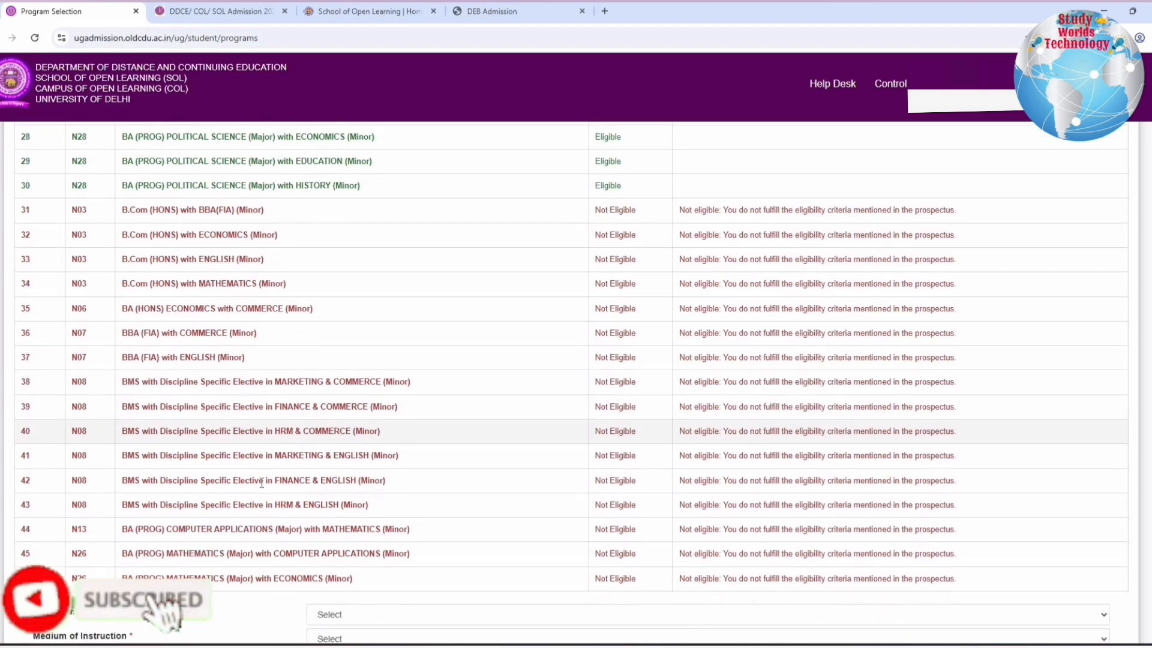
{"action": "scroll", "coordinate": [264, 481], "scroll_direction": "up", "scroll_amount": 3}
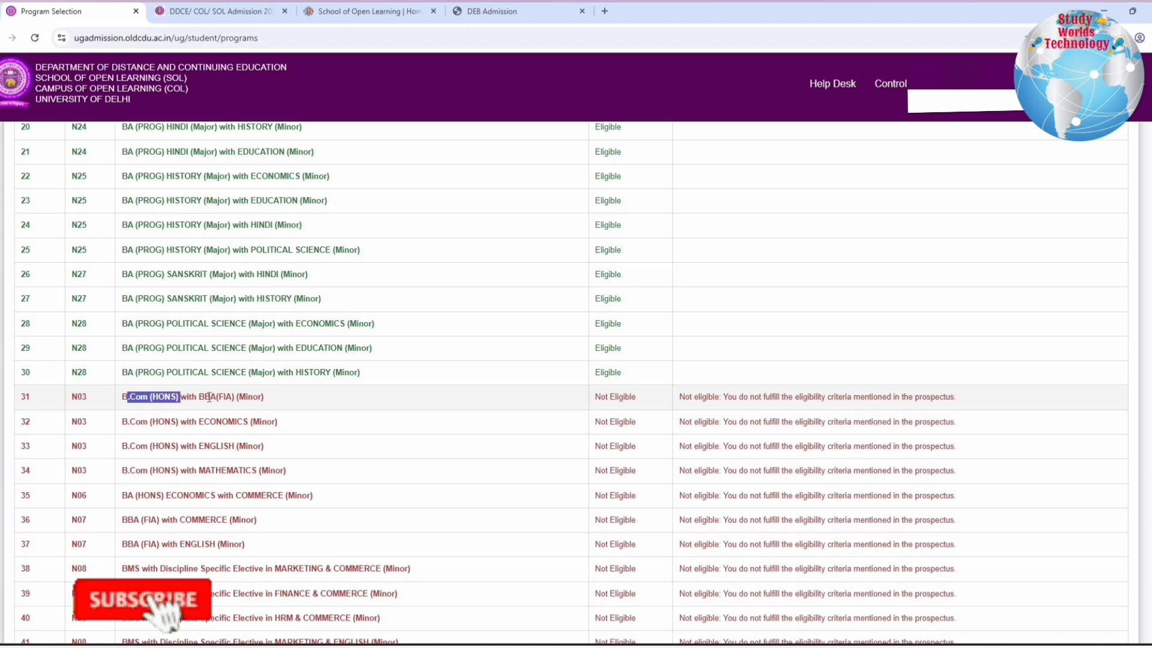
{"action": "left_click_drag", "start_coordinate": [209, 396], "coordinate": [268, 401]}
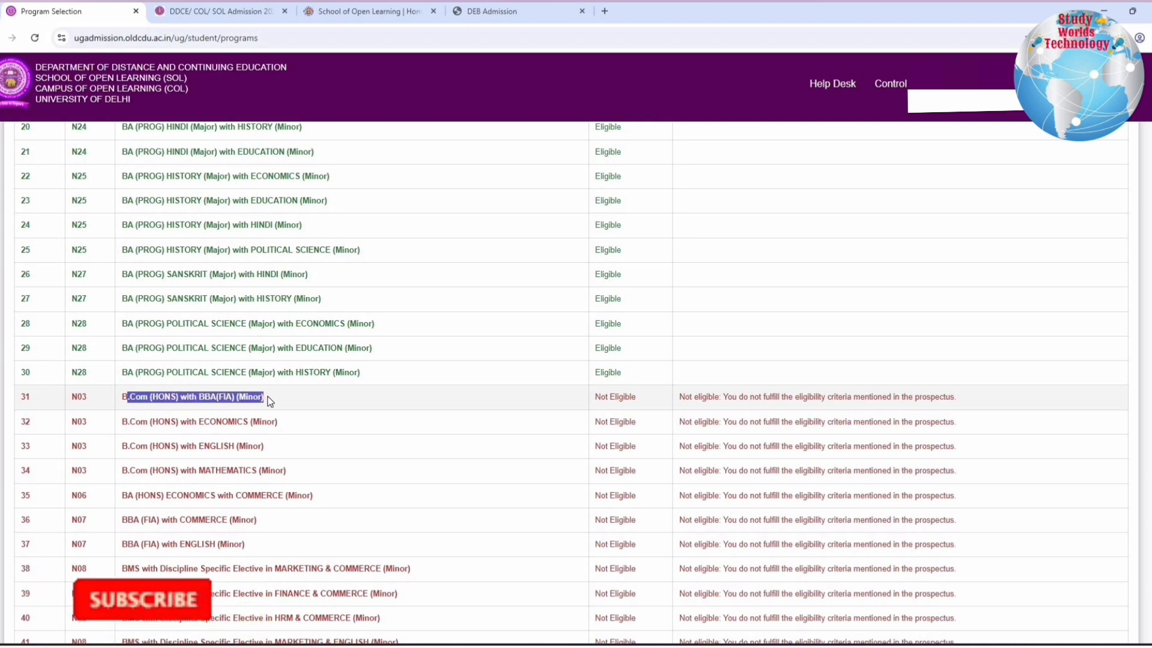
{"action": "scroll", "coordinate": [237, 305], "scroll_direction": "down", "scroll_amount": 3}
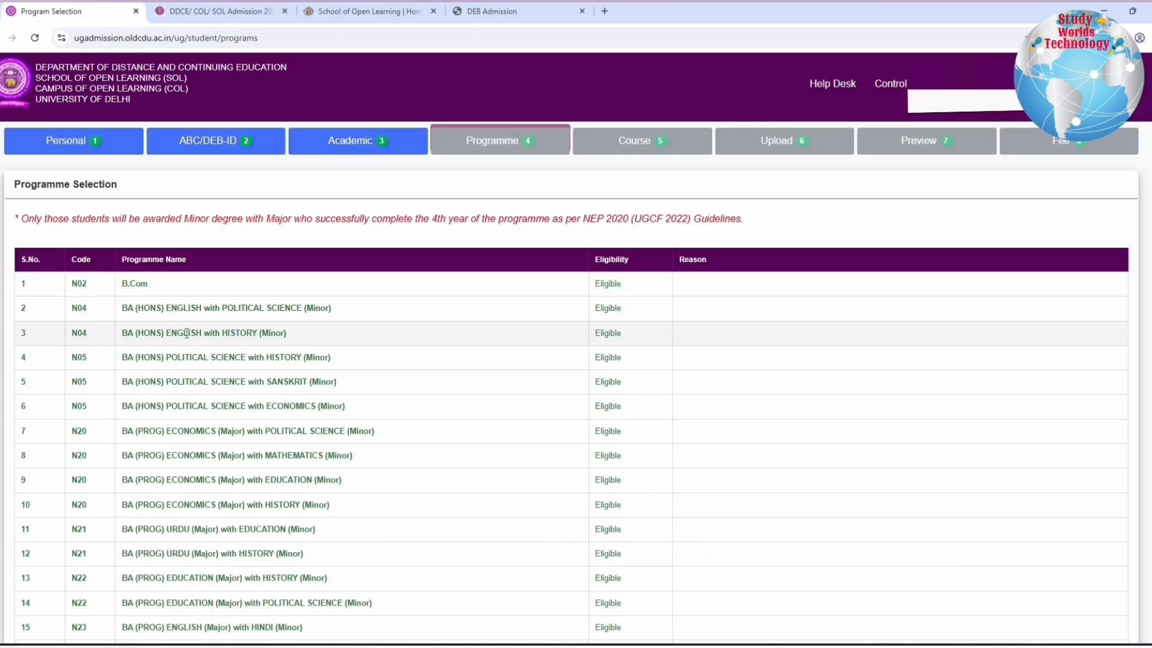
Go through the Eligible programmes from B.Com to the BA (PROG) HISTORY (Major) combinations
{"action": "scroll", "coordinate": [132, 404], "scroll_direction": "down", "scroll_amount": 2}
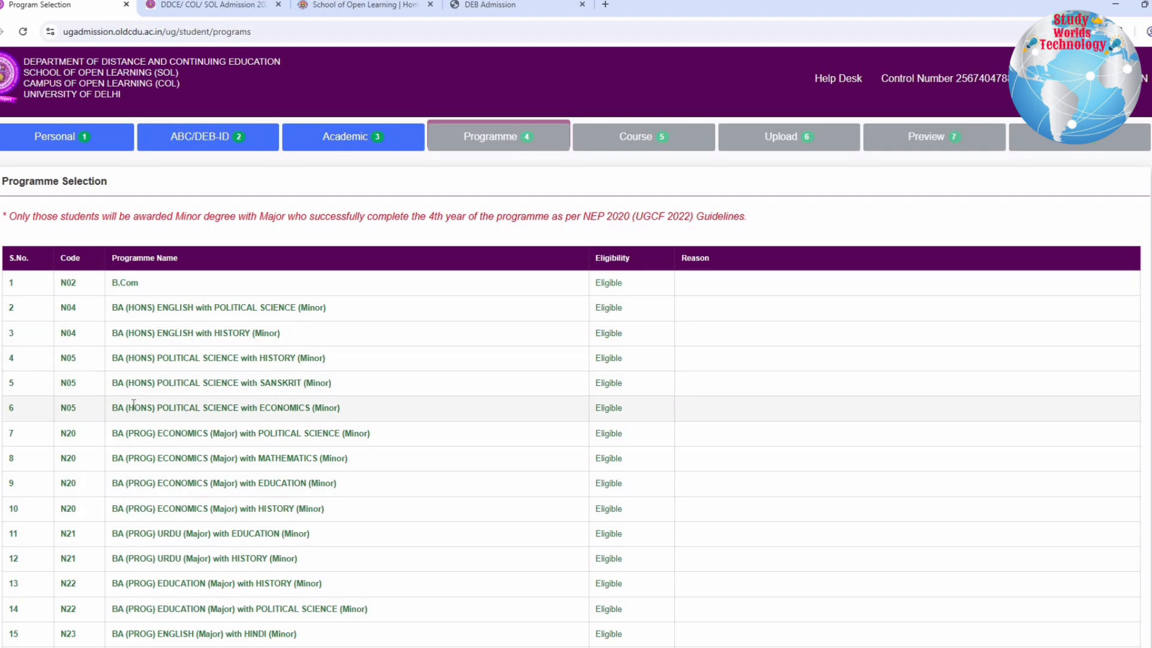
{"action": "scroll", "coordinate": [129, 399], "scroll_direction": "down", "scroll_amount": 2}
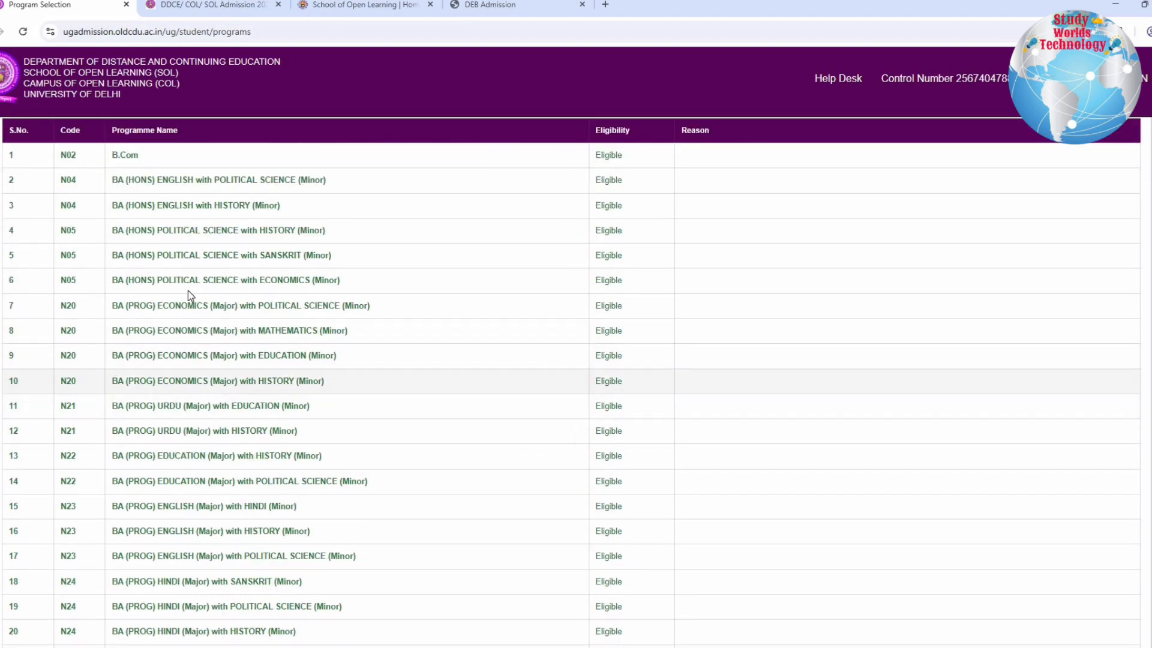
{"action": "scroll", "coordinate": [136, 455], "scroll_direction": "down", "scroll_amount": 1}
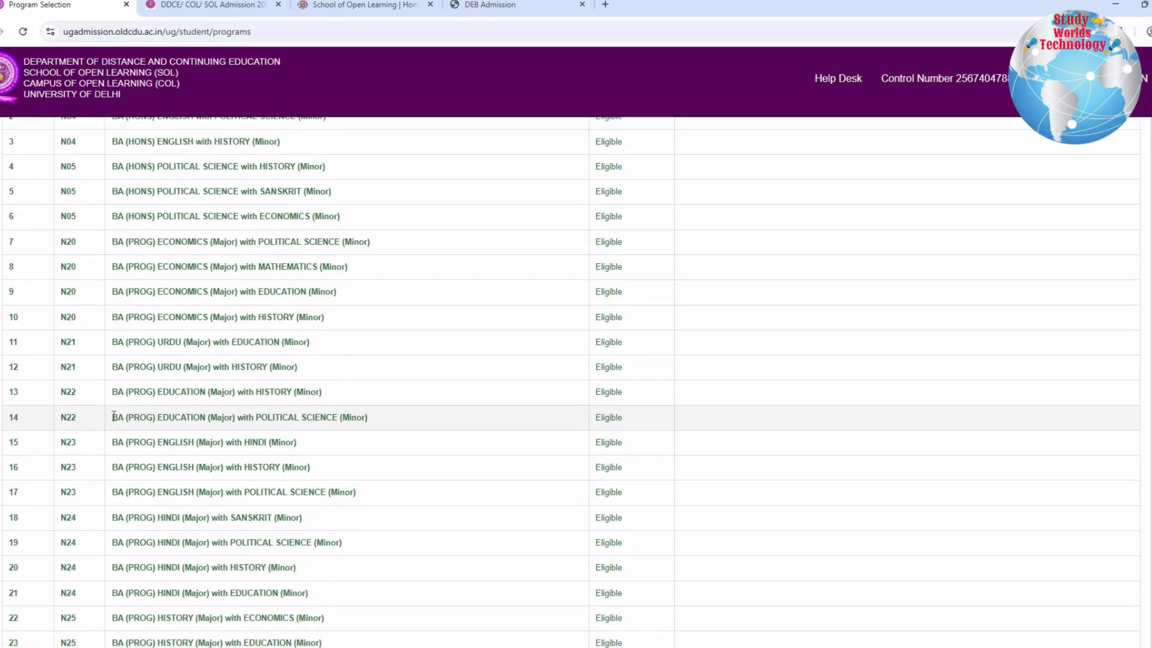
{"action": "left_click_drag", "start_coordinate": [213, 510], "coordinate": [211, 517]}
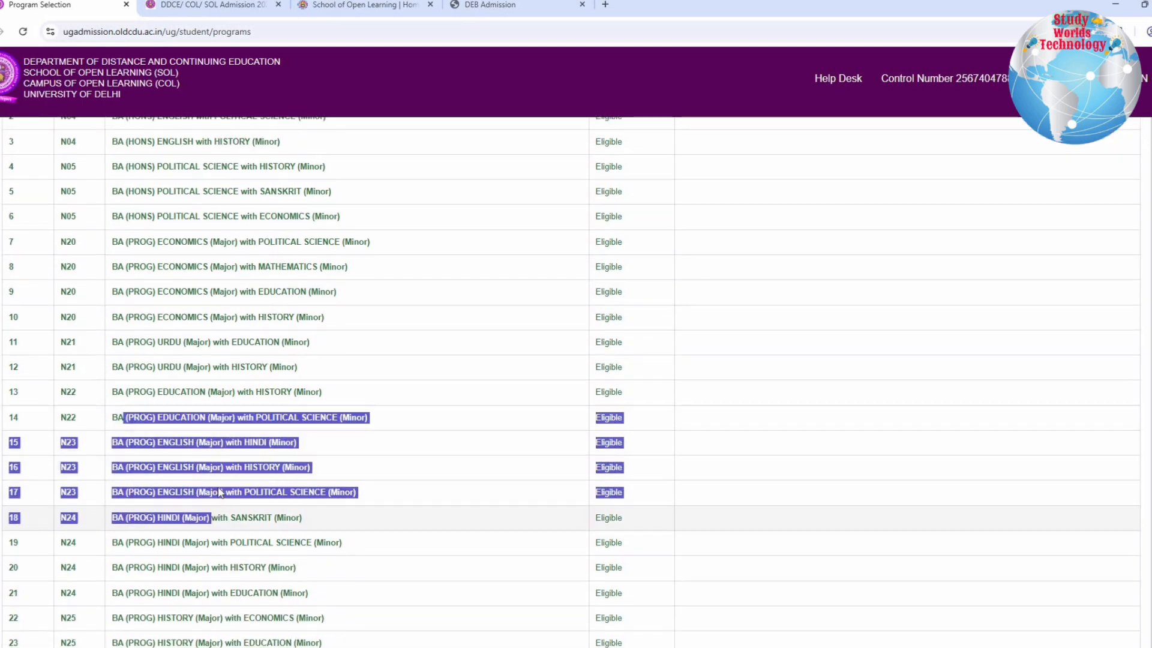
{"action": "scroll", "coordinate": [209, 407], "scroll_direction": "down", "scroll_amount": 3}
{"action": "left_click_drag", "start_coordinate": [117, 375], "coordinate": [255, 451]}
{"action": "left_click", "coordinate": [189, 431]}
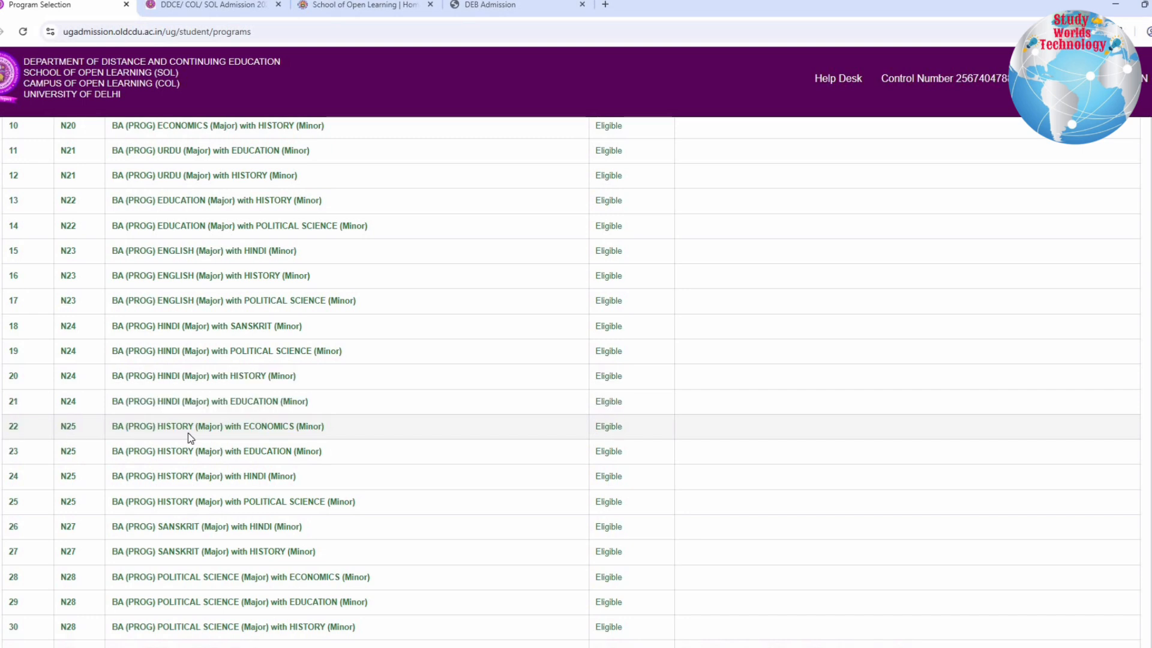
{"action": "left_click_drag", "start_coordinate": [189, 431], "coordinate": [423, 480]}
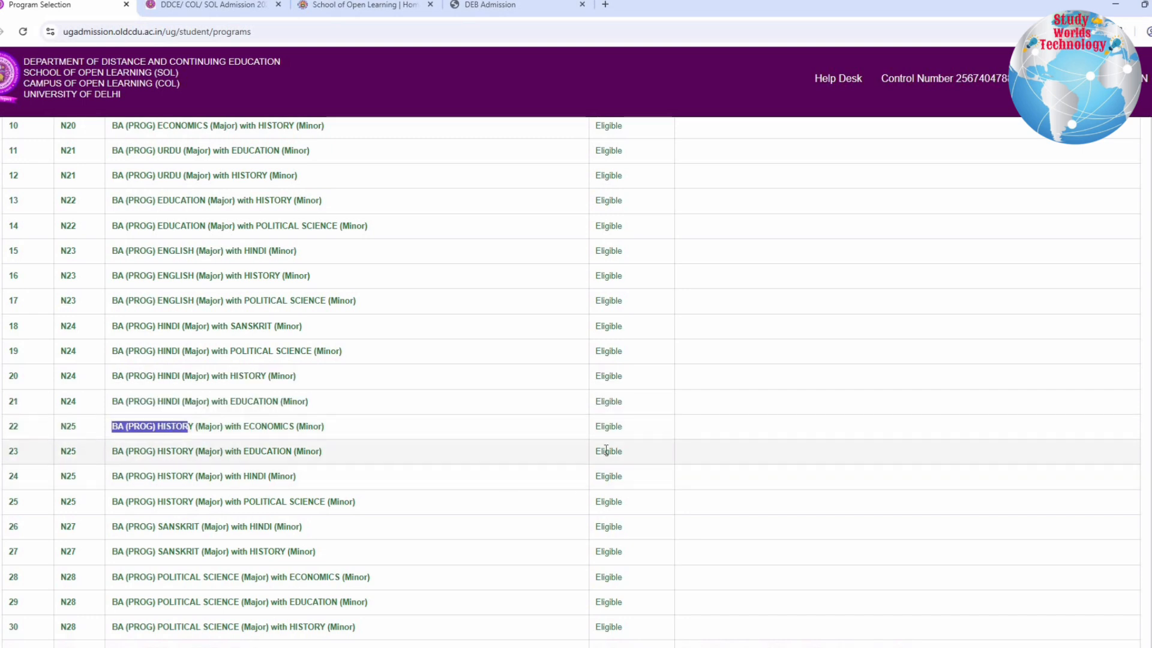
Set the Programme to BA (PROG) HISTORY (Major) with POLITICAL SCIENCE (Minor)
{"action": "scroll", "coordinate": [377, 503], "scroll_direction": "down", "scroll_amount": 10}
{"action": "left_click", "coordinate": [373, 492]}
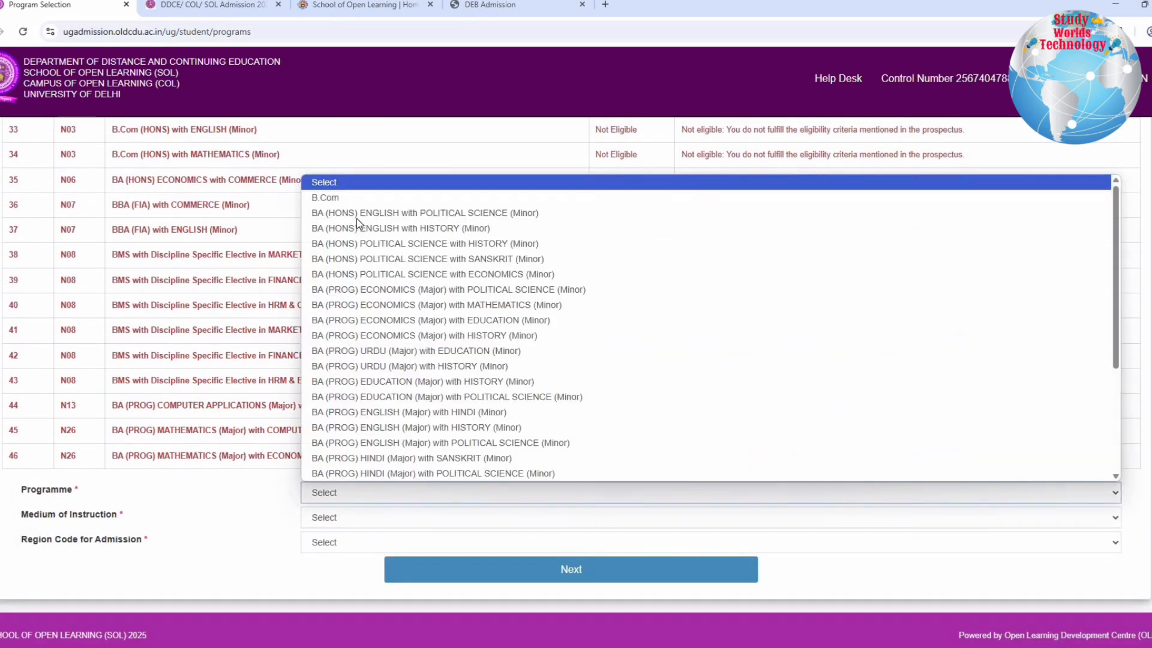
{"action": "scroll", "coordinate": [372, 387], "scroll_direction": "down", "scroll_amount": 2}
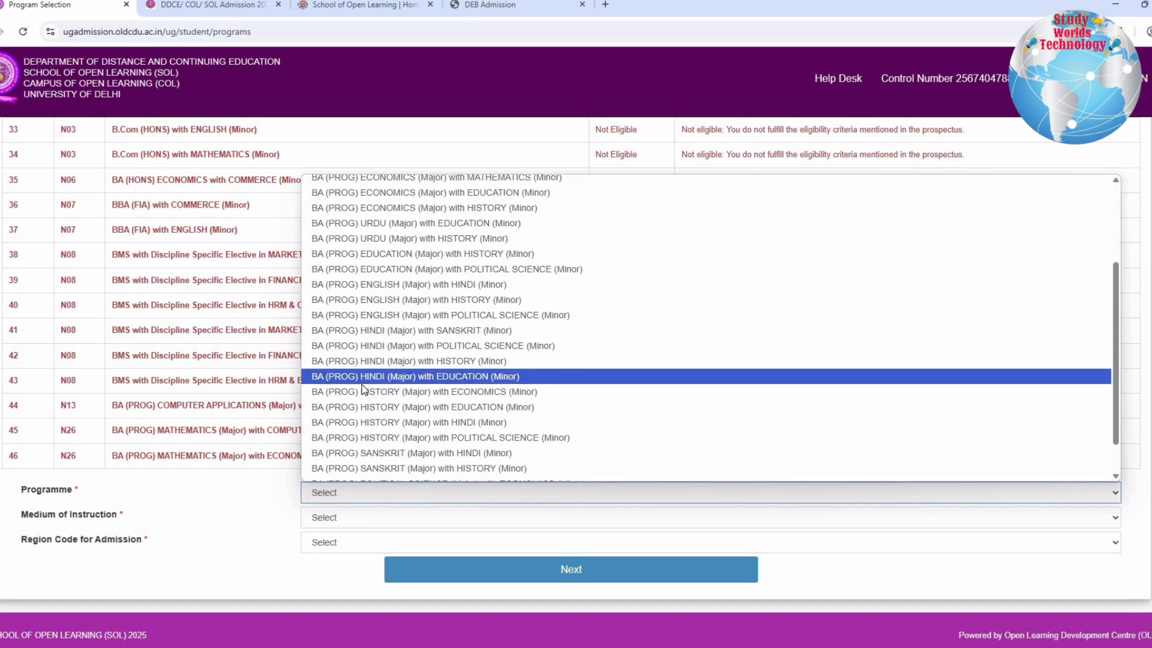
{"action": "left_click", "coordinate": [463, 438]}
Set the Medium of Instruction for the programme to HINDI
{"action": "left_click_drag", "start_coordinate": [21, 515], "coordinate": [112, 515]}
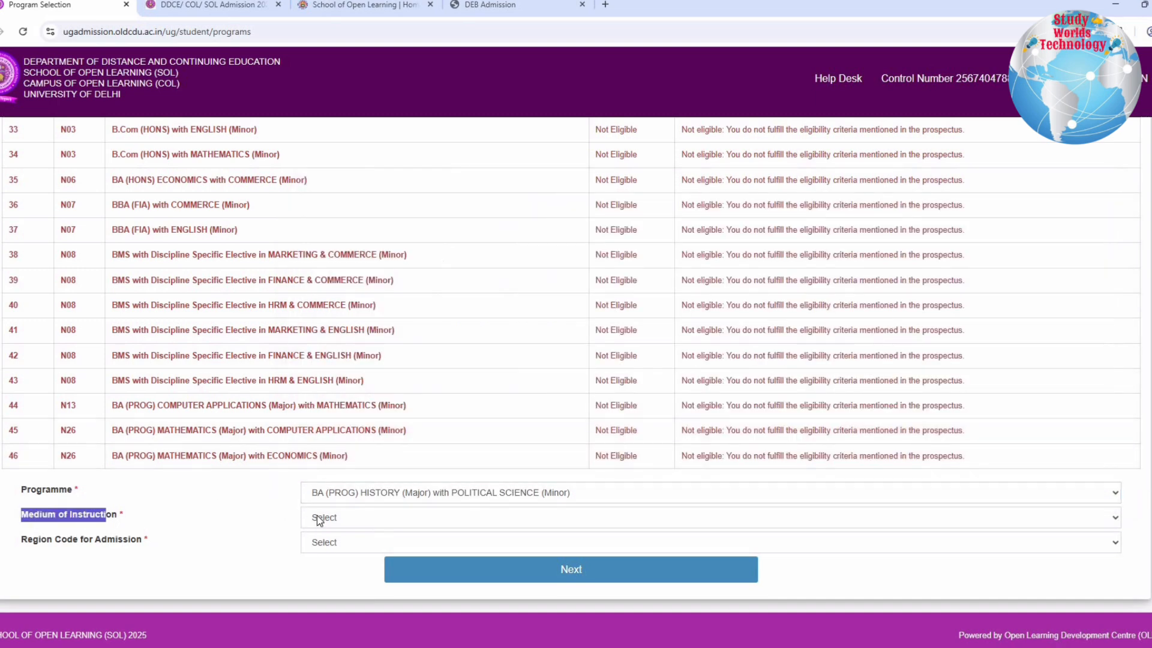
{"action": "left_click", "coordinate": [318, 518]}
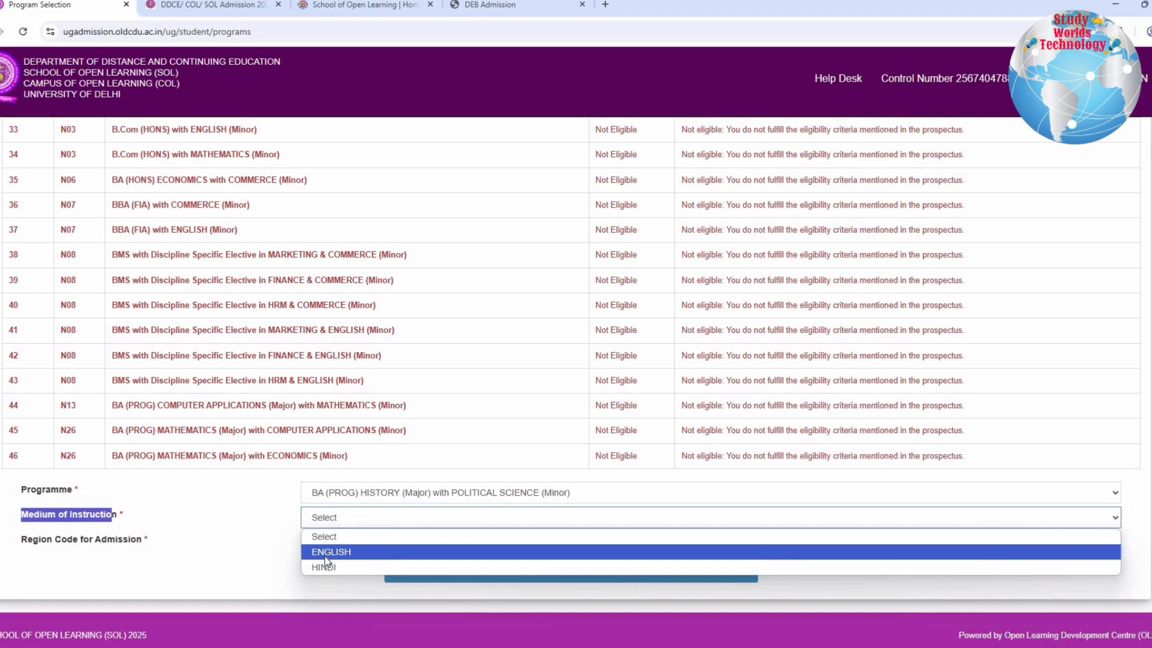
{"action": "left_click", "coordinate": [324, 568]}
Set the Region Code for Admission to 1 : North Regional Centre
{"action": "left_click_drag", "start_coordinate": [13, 540], "coordinate": [73, 542]}
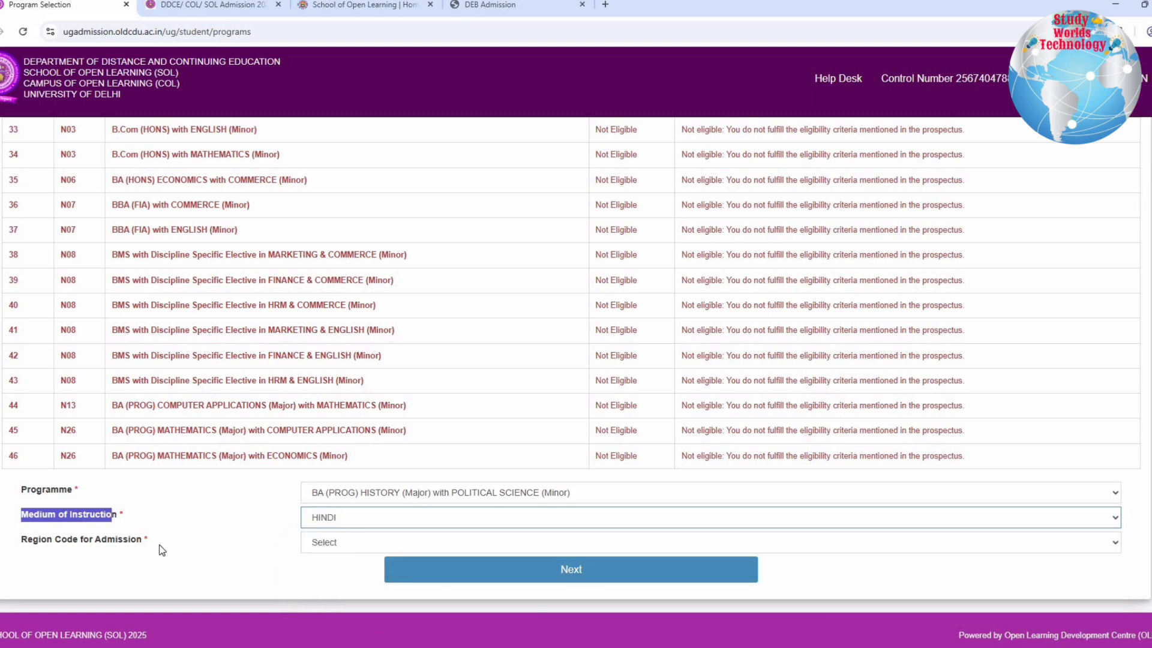
{"action": "left_click", "coordinate": [336, 541]}
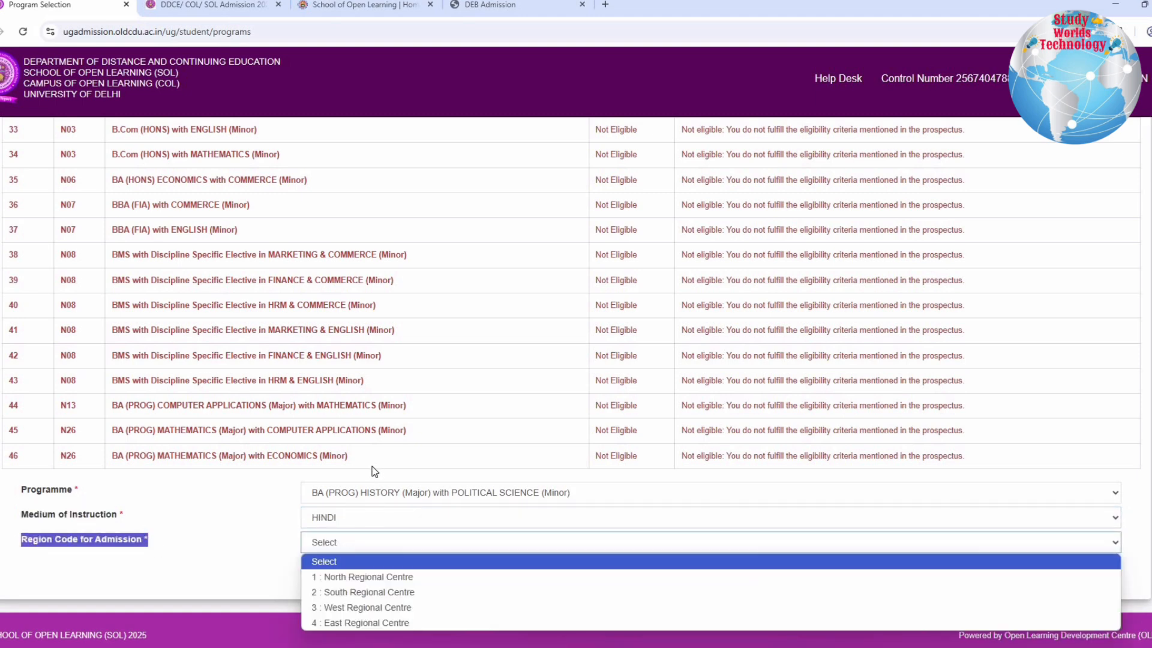
{"action": "left_click", "coordinate": [346, 537]}
{"action": "left_click", "coordinate": [372, 545]}
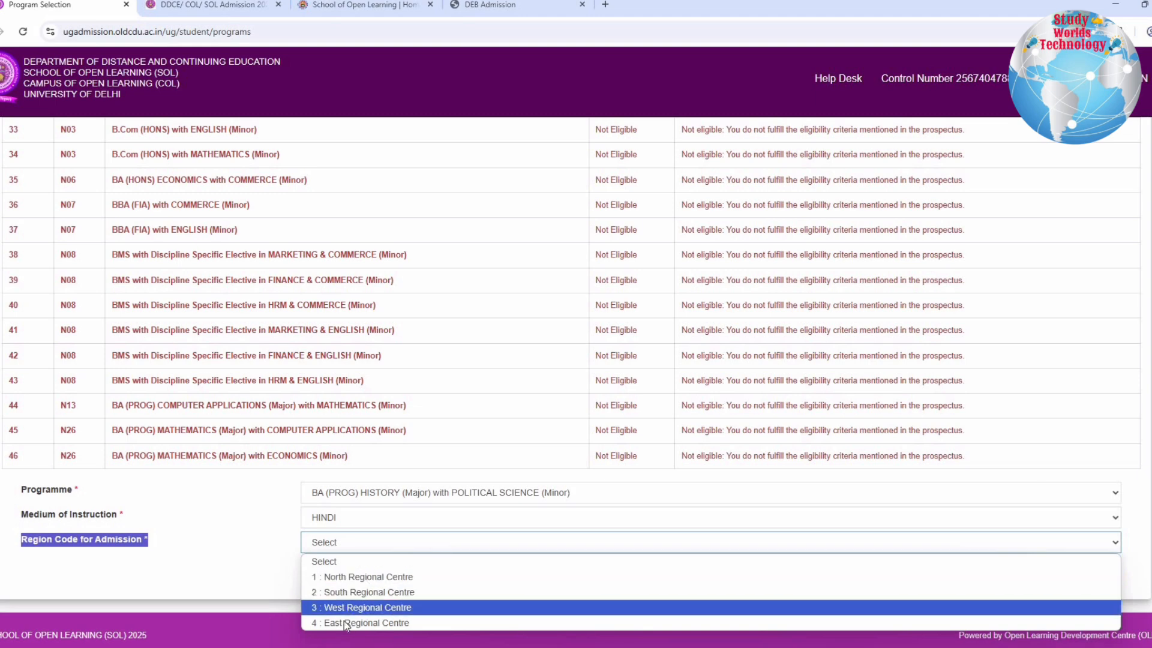
{"action": "left_click", "coordinate": [360, 576]}
Submit the programme selection, review its preview and proceed to the course details
{"action": "left_click", "coordinate": [409, 561]}
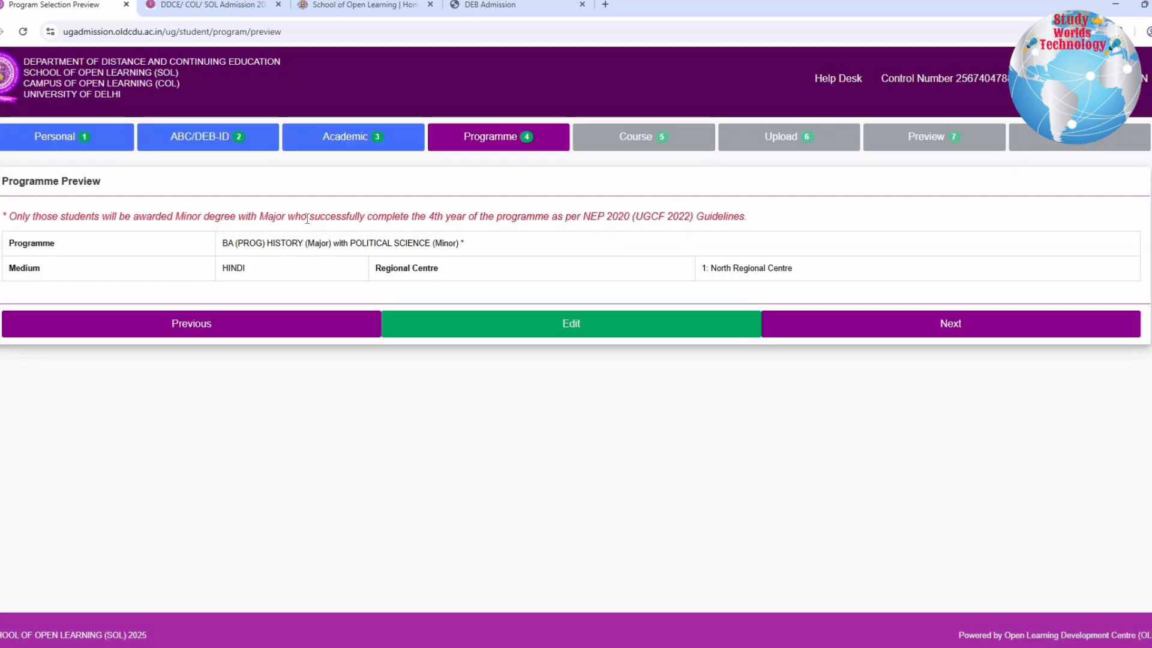
{"action": "left_click_drag", "start_coordinate": [52, 216], "coordinate": [822, 275]}
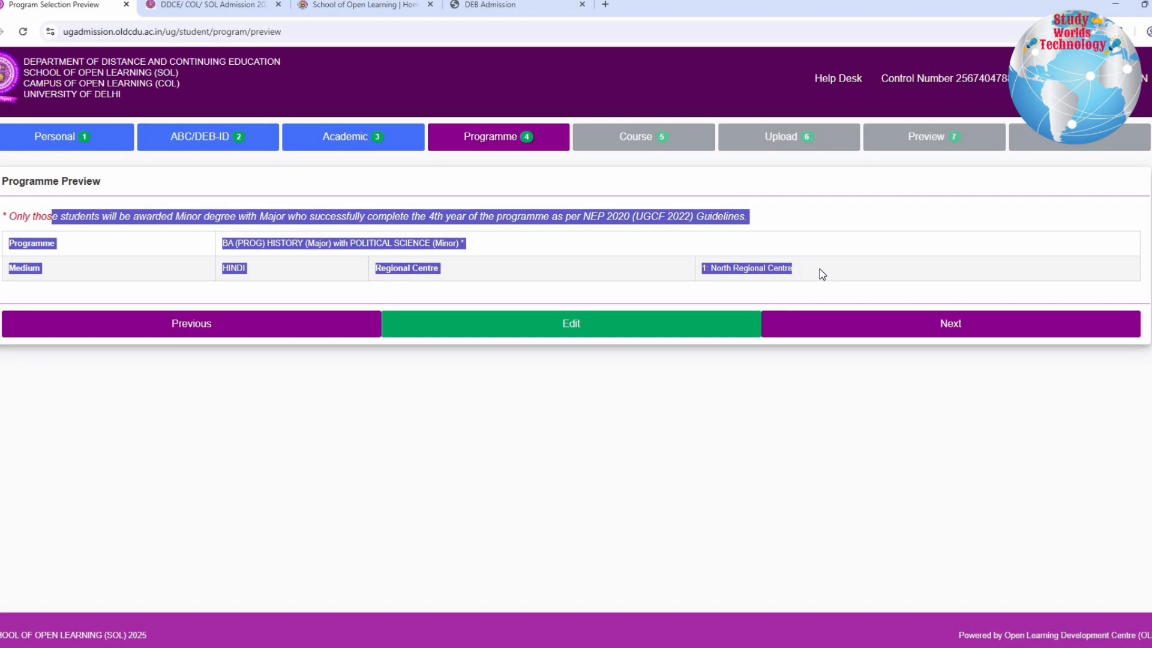
{"action": "left_click", "coordinate": [962, 330]}
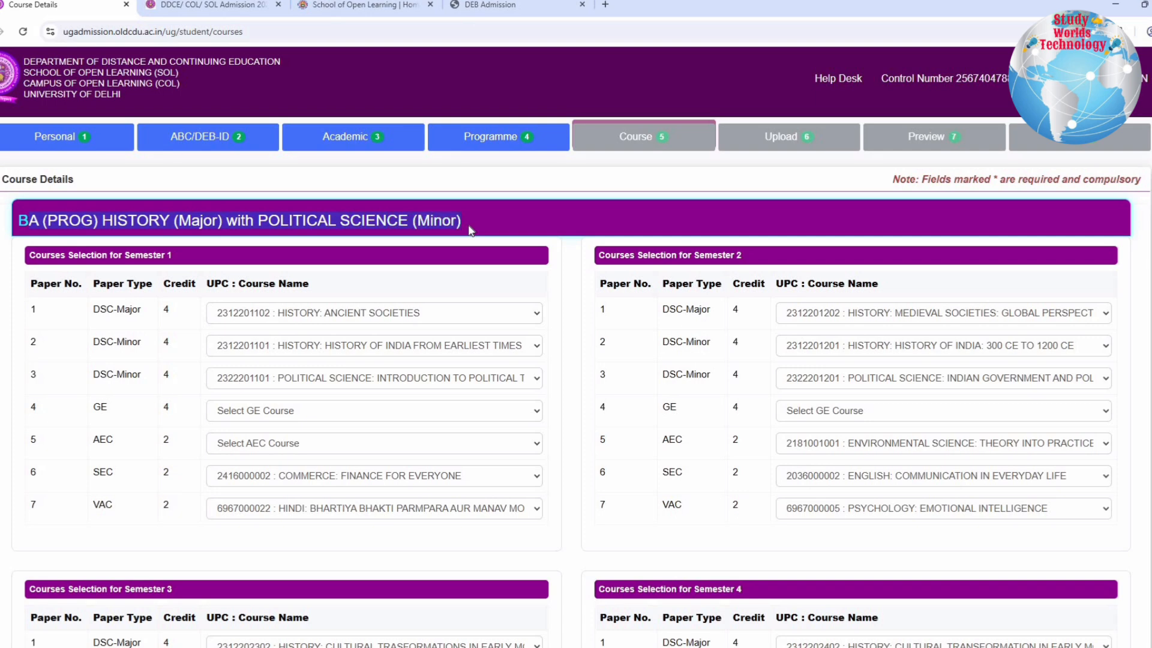
Check the courses offered for the DSC-Major paper and both DSC-Minor papers of Semester 1
{"action": "left_click", "coordinate": [151, 297]}
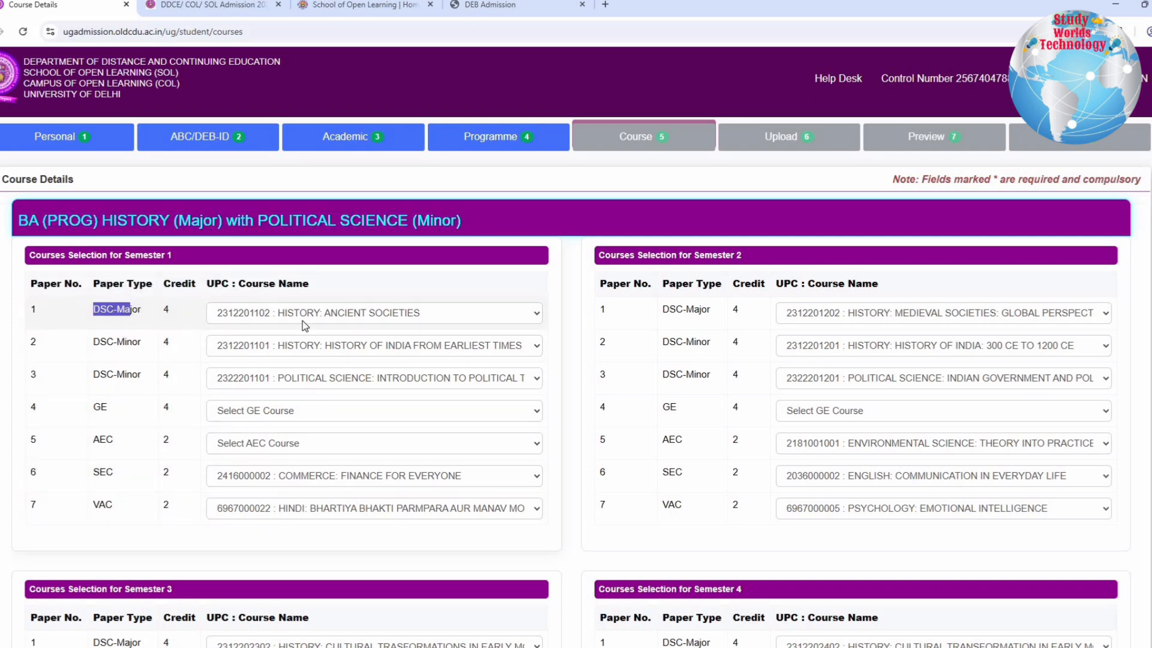
{"action": "left_click", "coordinate": [323, 324]}
{"action": "left_click", "coordinate": [297, 343]}
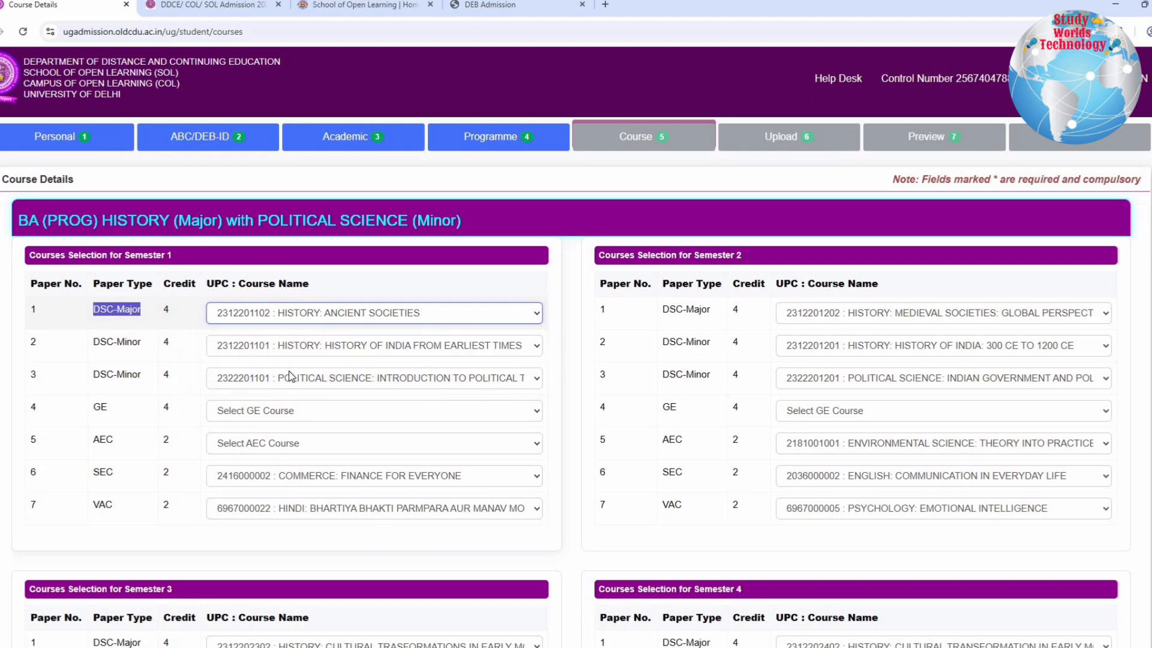
{"action": "left_click", "coordinate": [286, 346]}
{"action": "left_click", "coordinate": [282, 381]}
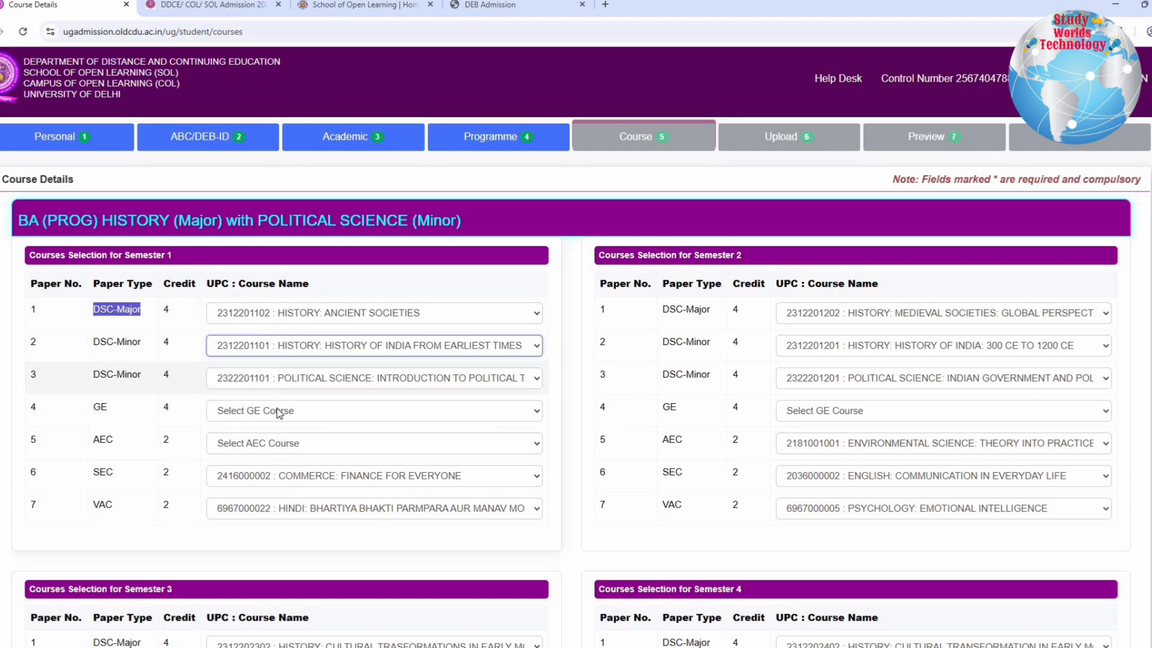
{"action": "left_click", "coordinate": [276, 378]}
{"action": "left_click", "coordinate": [238, 413]}
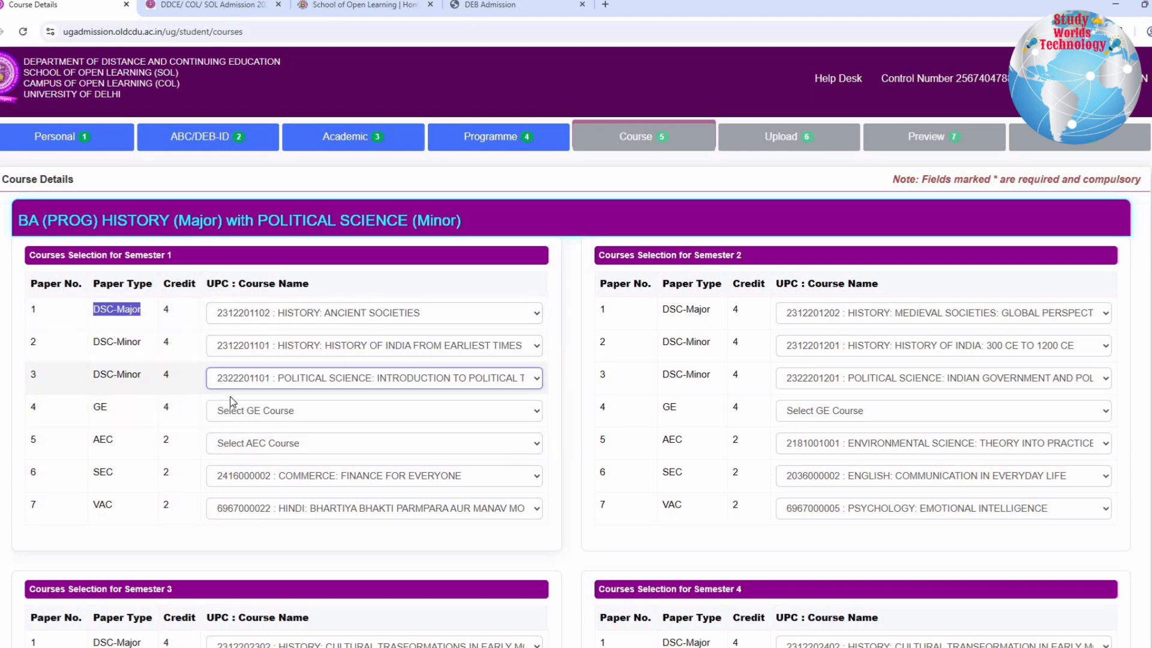
Choose HINDI A: HINDI BHASHA AUR SAHITYA -KA as the Semester 1 GE course and HINDI A: BHASHA SAMPRESHAN AUR SANCHAR - KA as AEC
{"action": "left_click", "coordinate": [250, 412]}
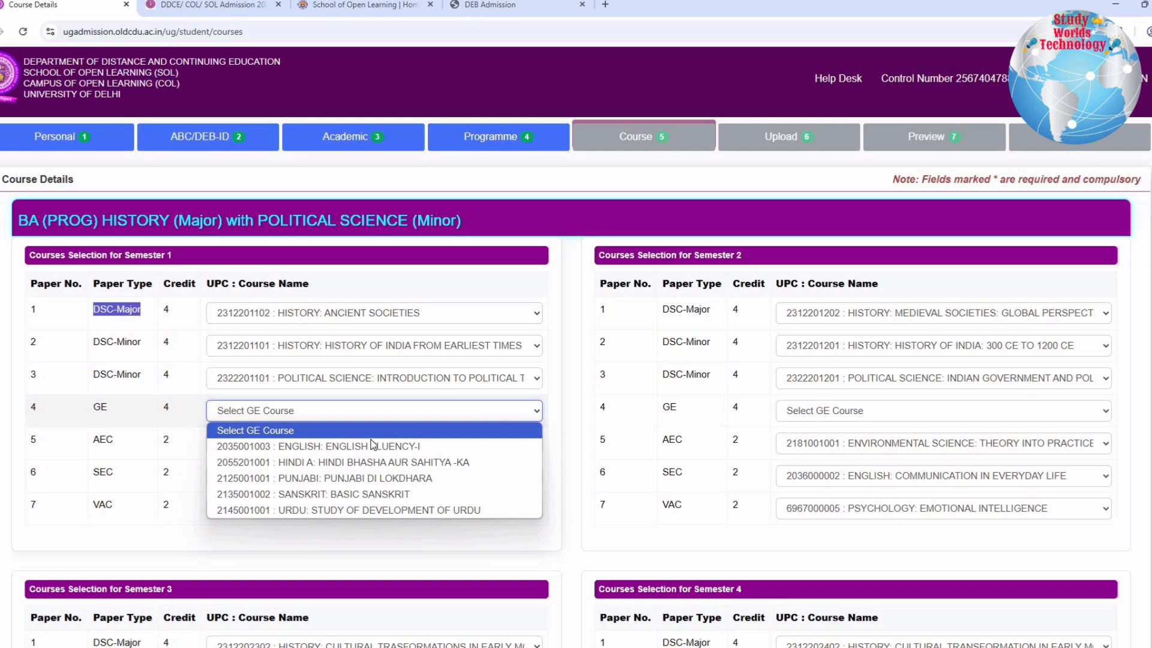
{"action": "left_click", "coordinate": [363, 462]}
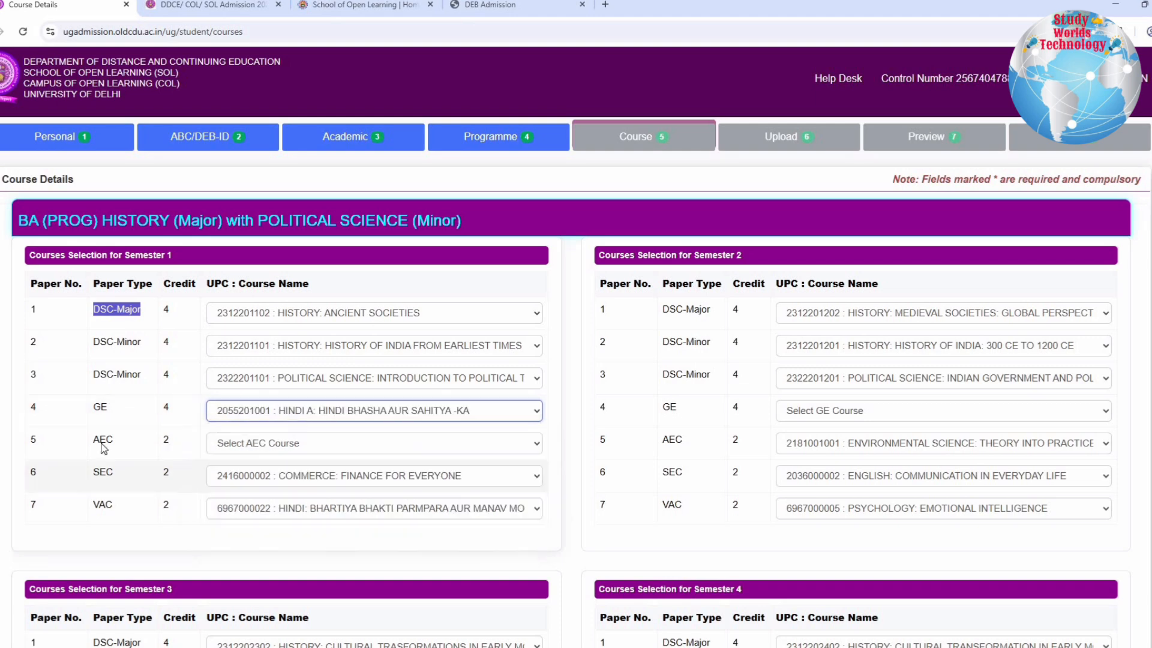
{"action": "left_click", "coordinate": [273, 445]}
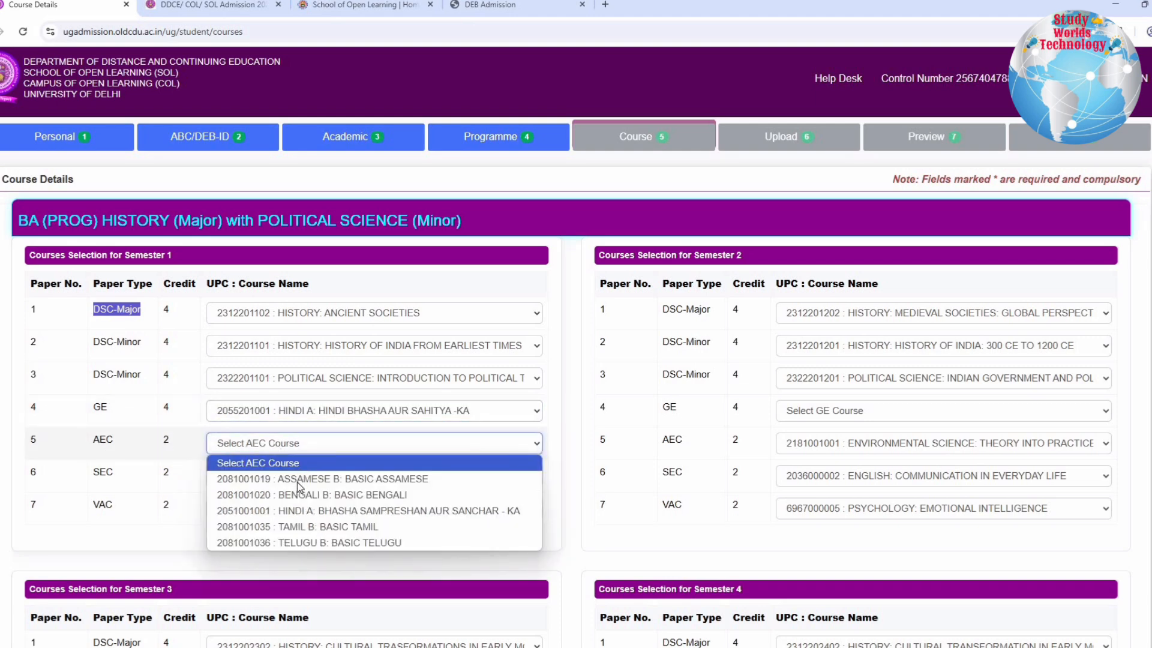
{"action": "left_click", "coordinate": [288, 510]}
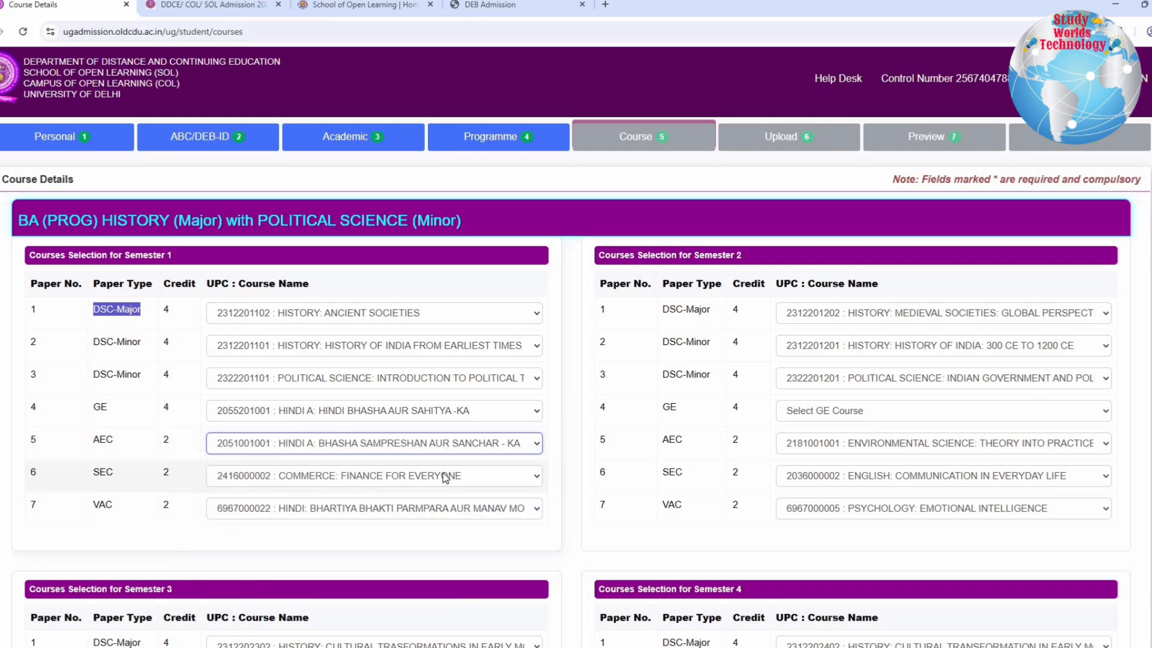
{"action": "left_click", "coordinate": [384, 513]}
{"action": "left_click", "coordinate": [384, 543]}
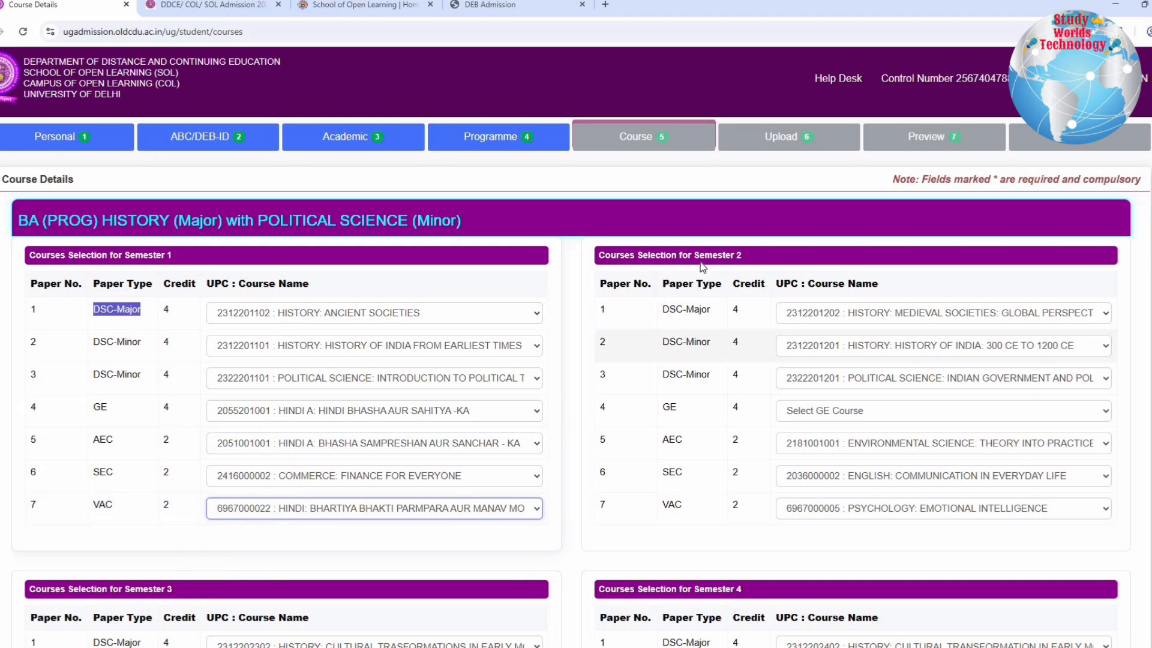
Choose ENGLISH: ENGLISH FLUENCY-I as the GE course for Semester 2
{"action": "left_click_drag", "start_coordinate": [695, 255], "coordinate": [742, 255]}
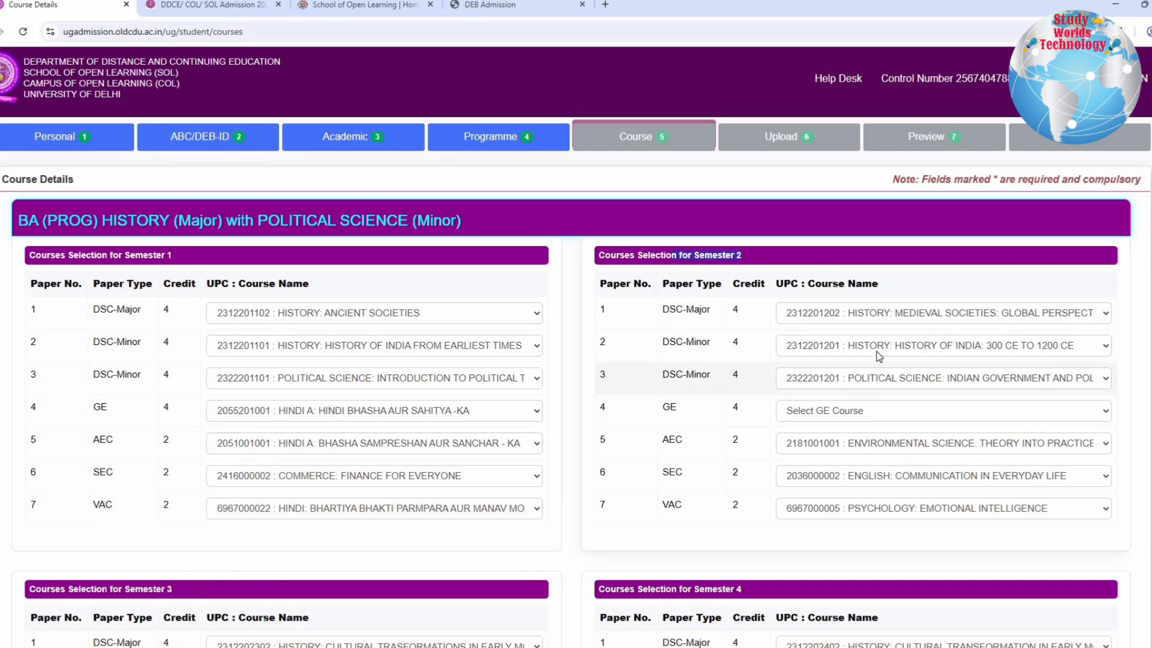
{"action": "left_click", "coordinate": [878, 359]}
{"action": "left_click", "coordinate": [858, 413]}
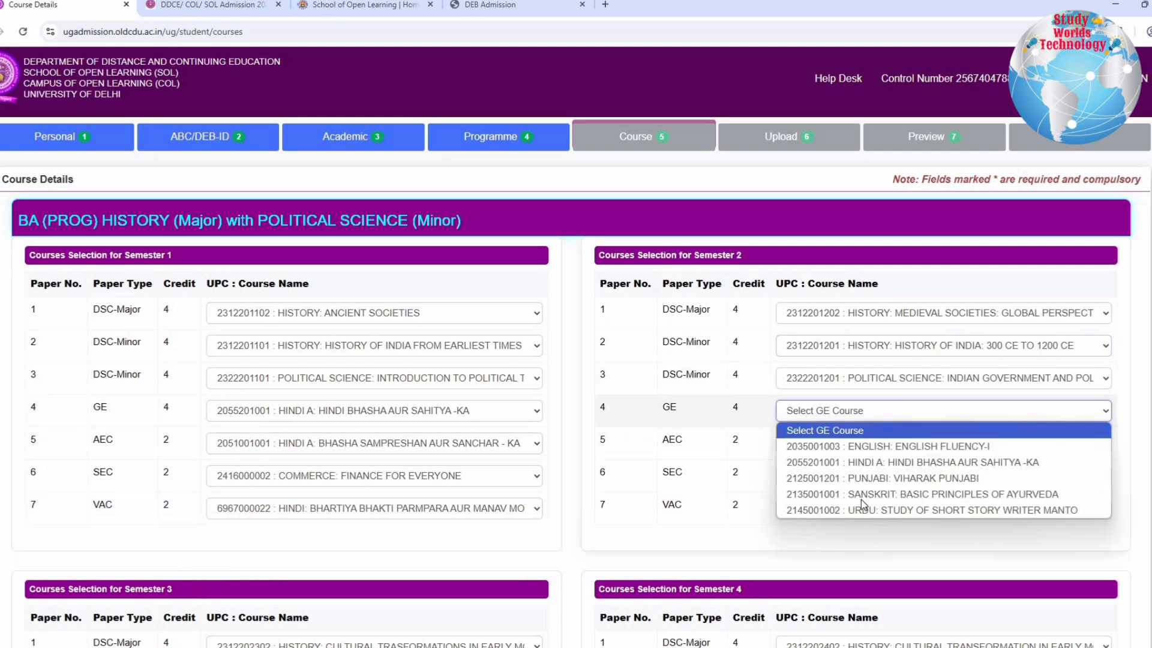
{"action": "left_click", "coordinate": [1002, 403]}
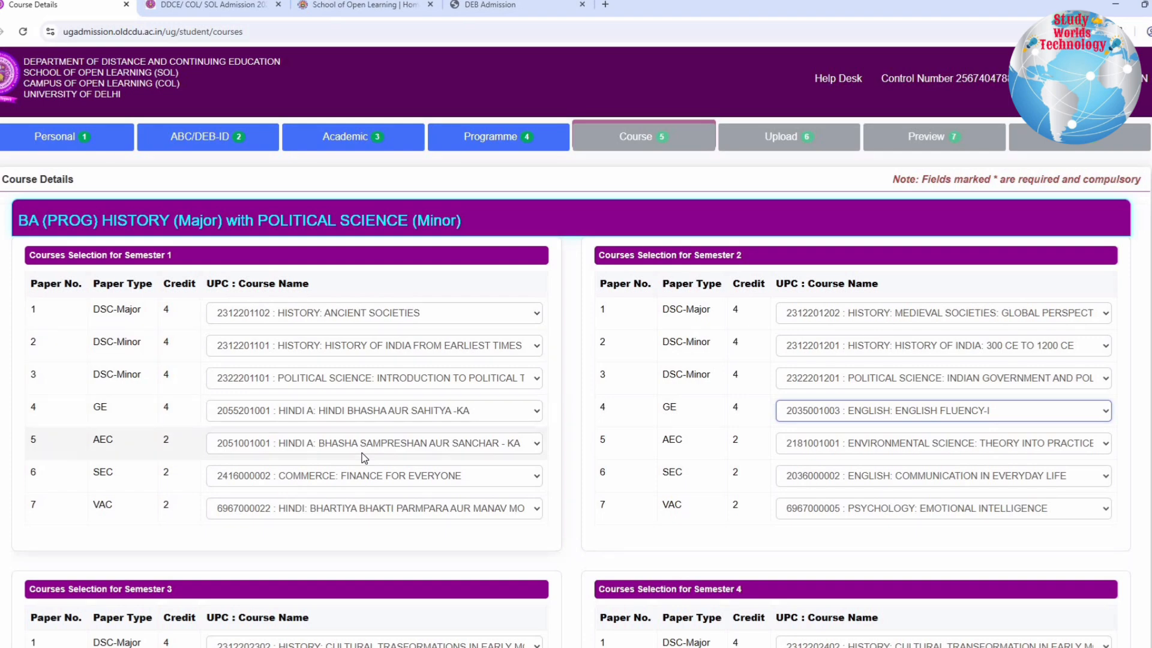
Choose HINDI: LOKPRIYA HINDI SAHITYA as the GE course for Semester 5
{"action": "scroll", "coordinate": [682, 451], "scroll_direction": "down", "scroll_amount": 6}
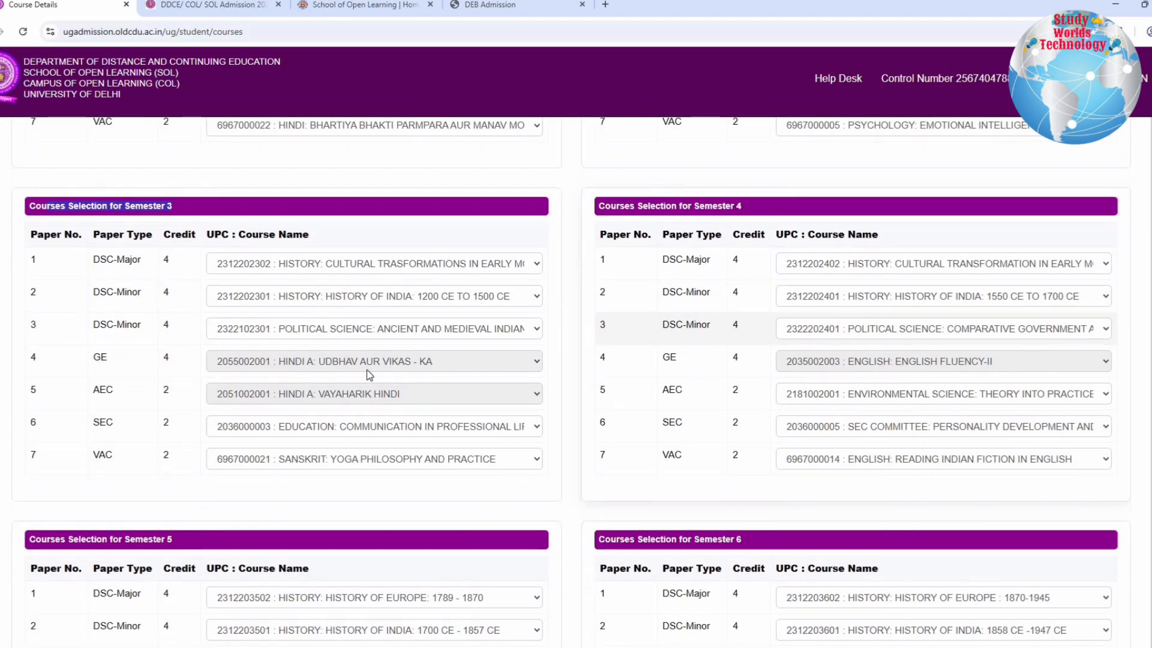
{"action": "scroll", "coordinate": [318, 414], "scroll_direction": "down", "scroll_amount": 5}
{"action": "left_click", "coordinate": [318, 435]}
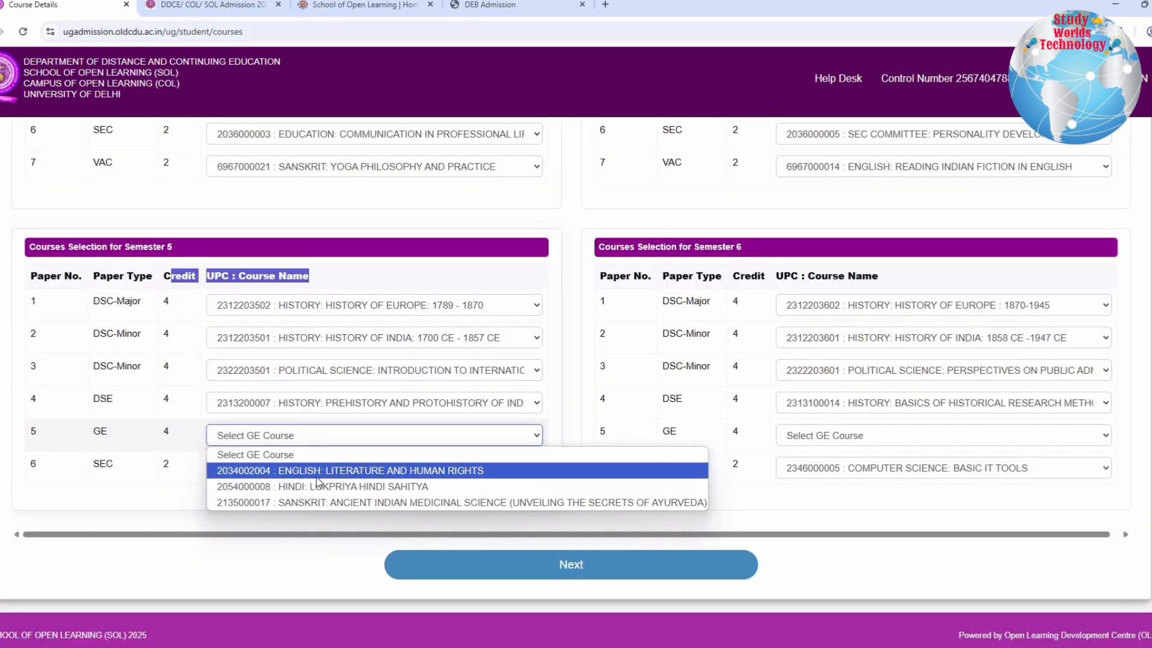
{"action": "left_click", "coordinate": [307, 487]}
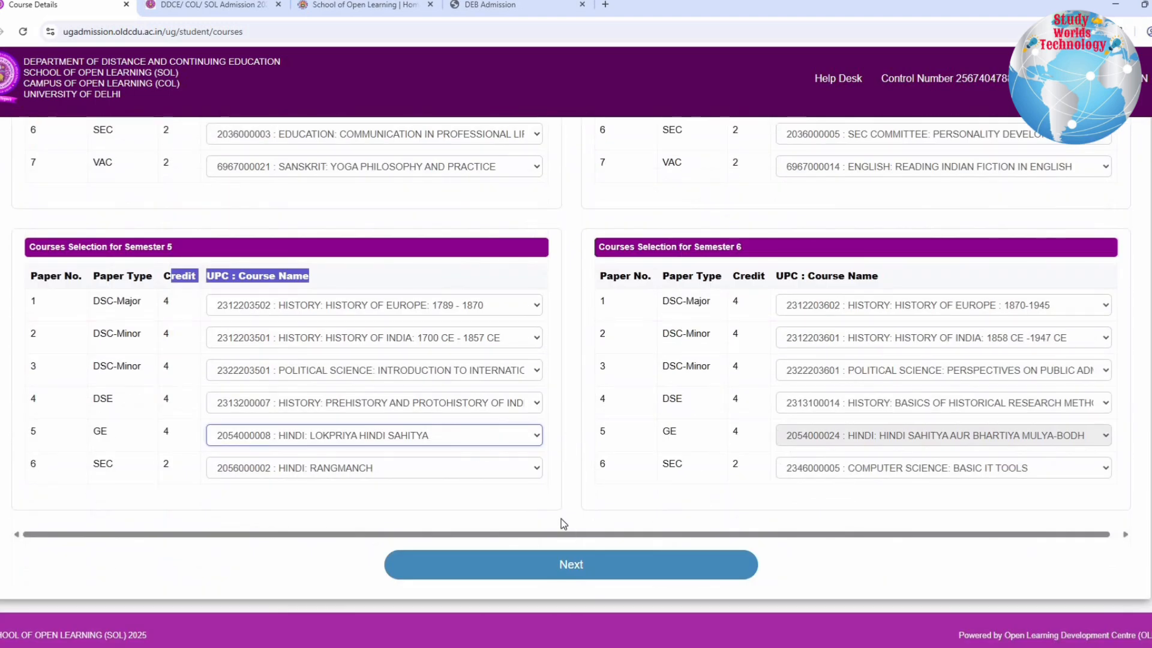
Submit the course selection, review the selected courses for all semesters and proceed to the document upload stage
{"action": "left_click", "coordinate": [572, 564]}
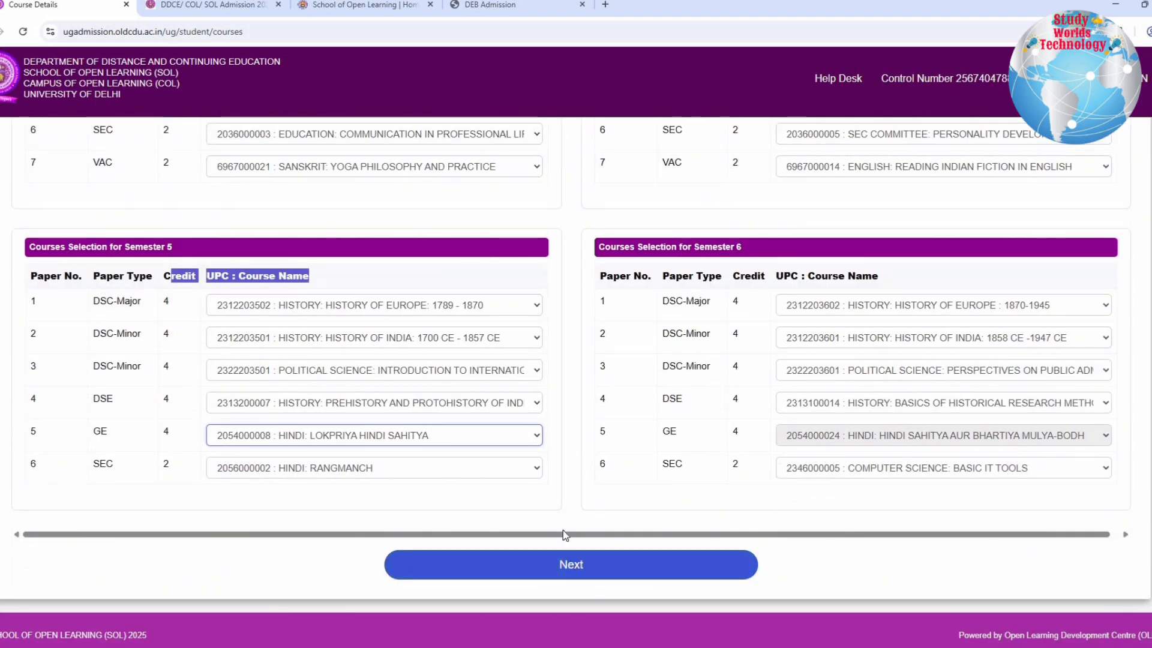
{"action": "left_click_drag", "start_coordinate": [16, 220], "coordinate": [257, 303]}
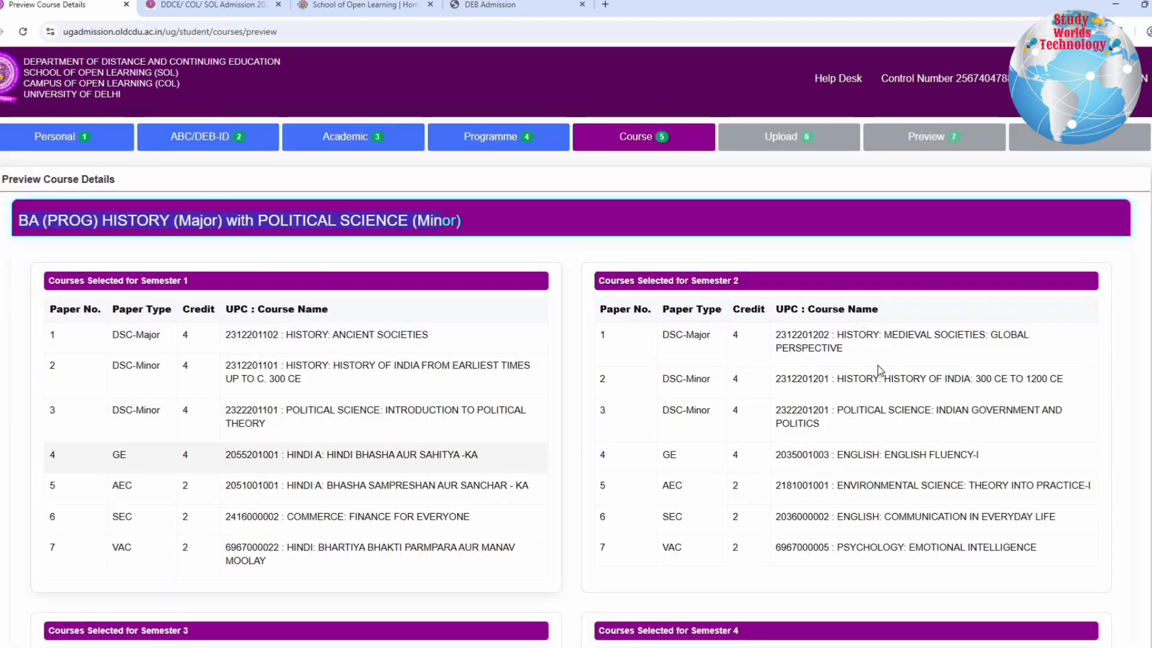
{"action": "scroll", "coordinate": [750, 591], "scroll_direction": "down", "scroll_amount": 10}
{"action": "left_click", "coordinate": [568, 594]}
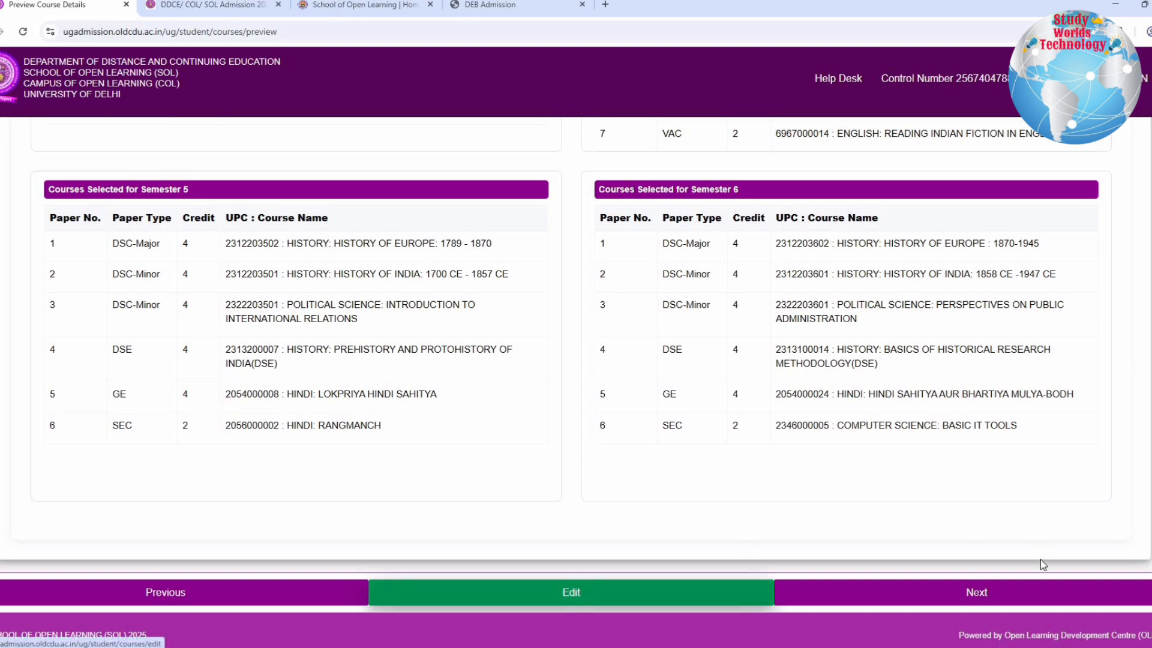
{"action": "left_click", "coordinate": [1003, 592]}
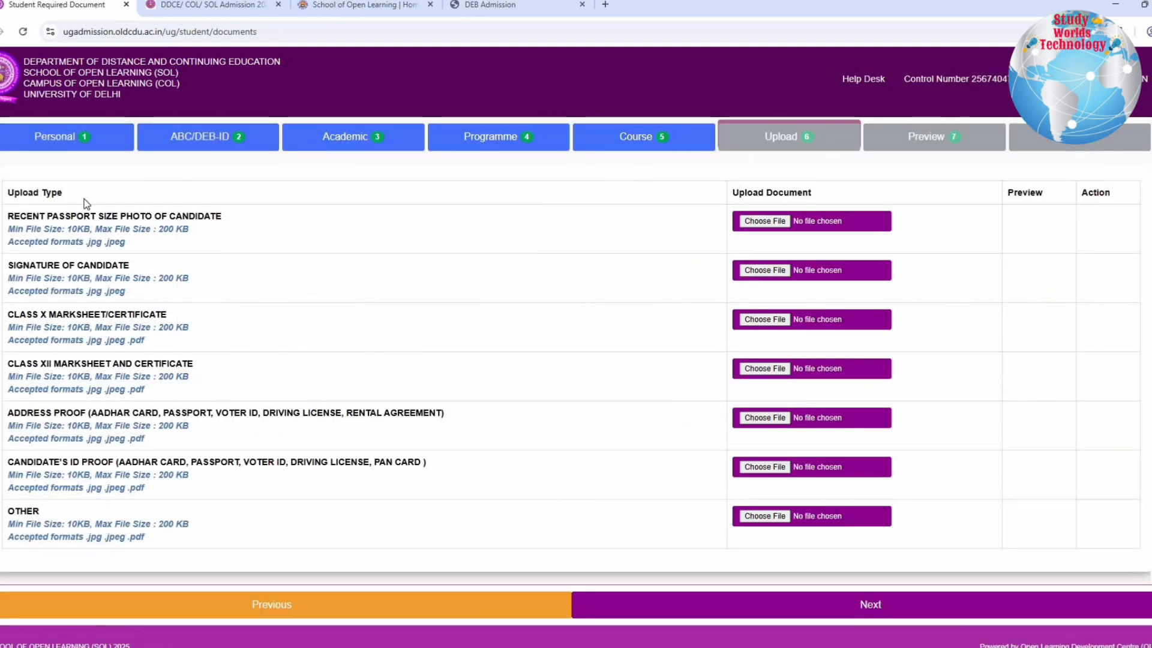
Examine which documents must be uploaded, from the passport size photo and signature through marksheets, address proof and ID proof to other documents
{"action": "left_click_drag", "start_coordinate": [26, 216], "coordinate": [223, 218]}
{"action": "left_click_drag", "start_coordinate": [72, 229], "coordinate": [195, 233]}
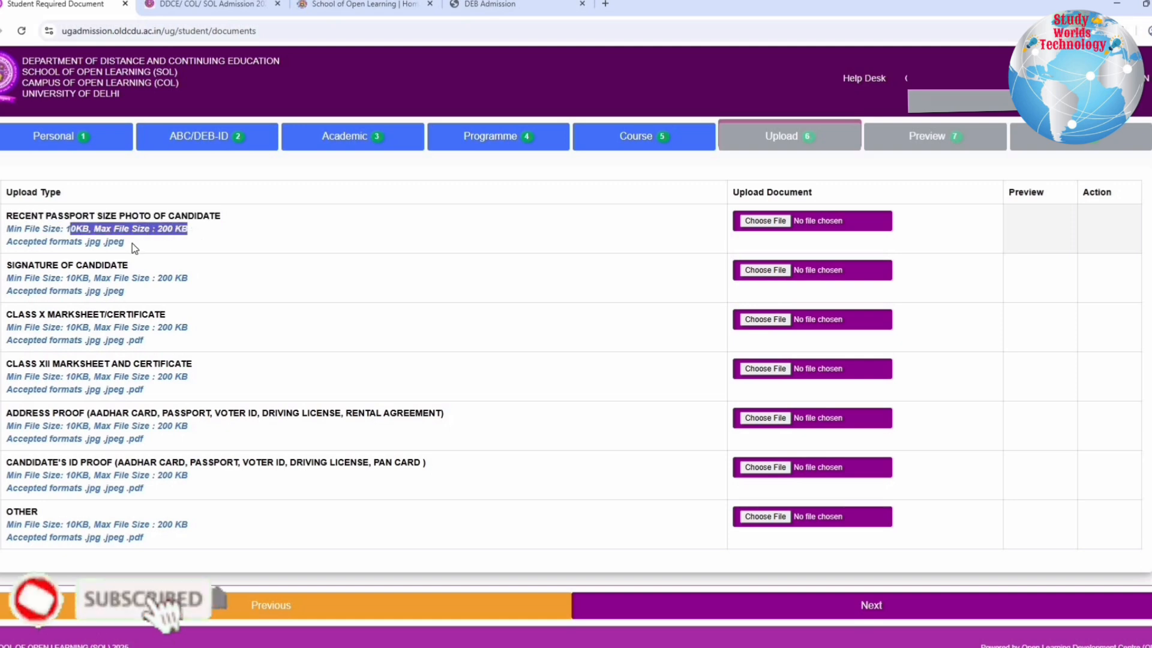
{"action": "left_click_drag", "start_coordinate": [83, 242], "coordinate": [146, 243]}
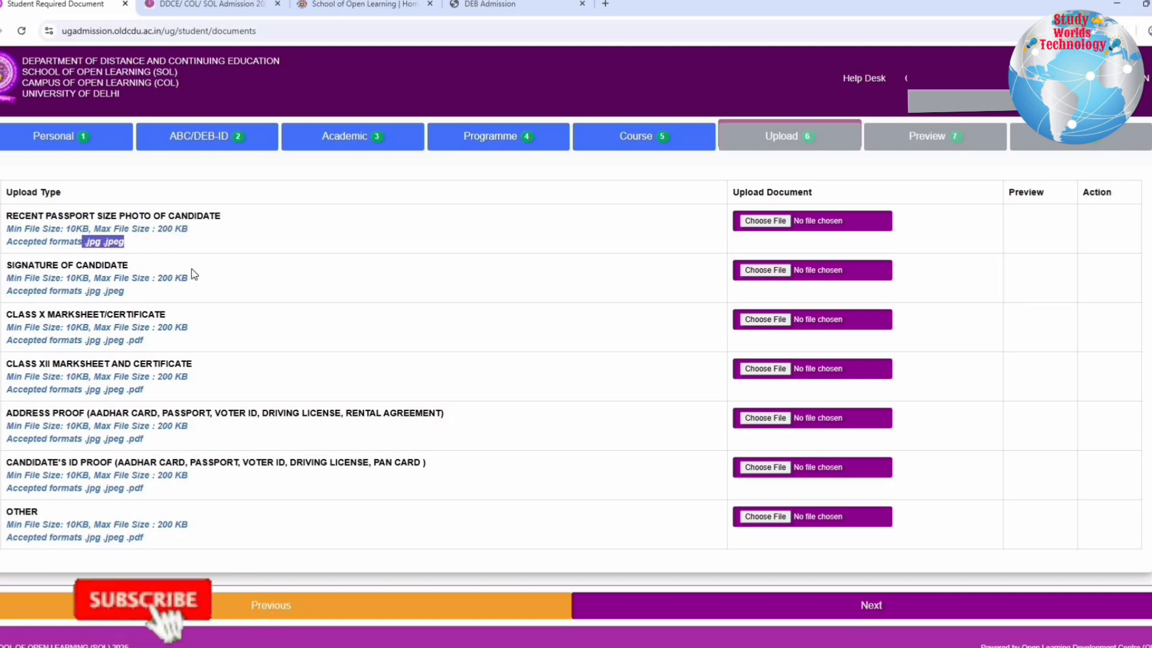
{"action": "left_click_drag", "start_coordinate": [15, 265], "coordinate": [128, 266]}
{"action": "left_click_drag", "start_coordinate": [12, 313], "coordinate": [207, 319]}
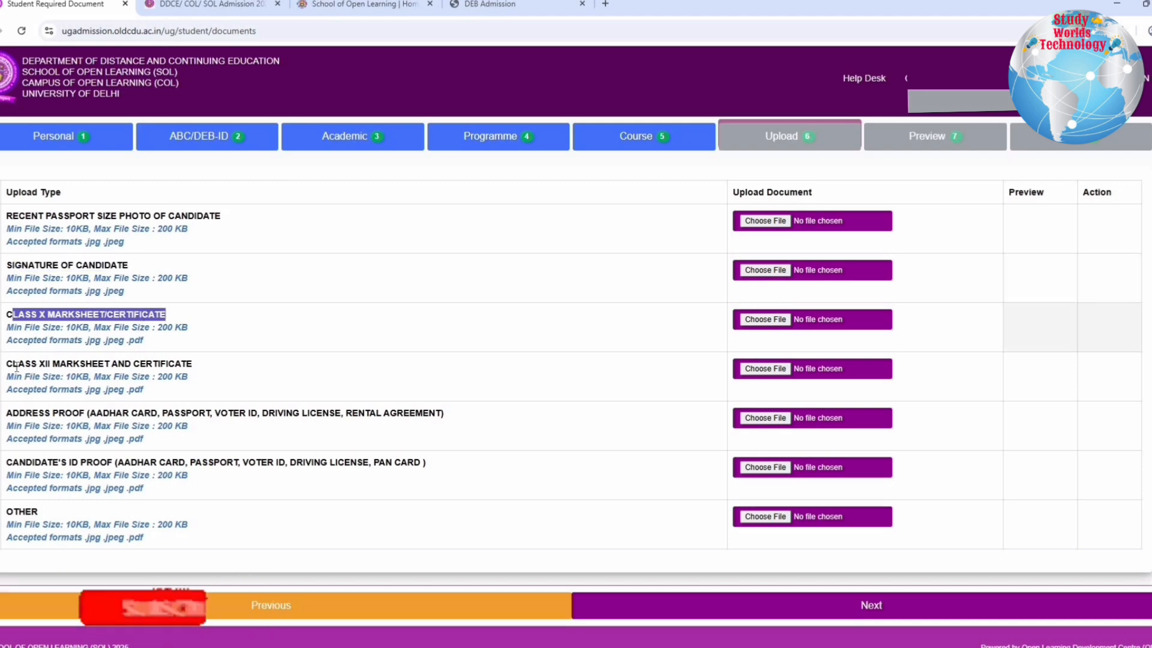
{"action": "left_click_drag", "start_coordinate": [12, 364], "coordinate": [168, 364]}
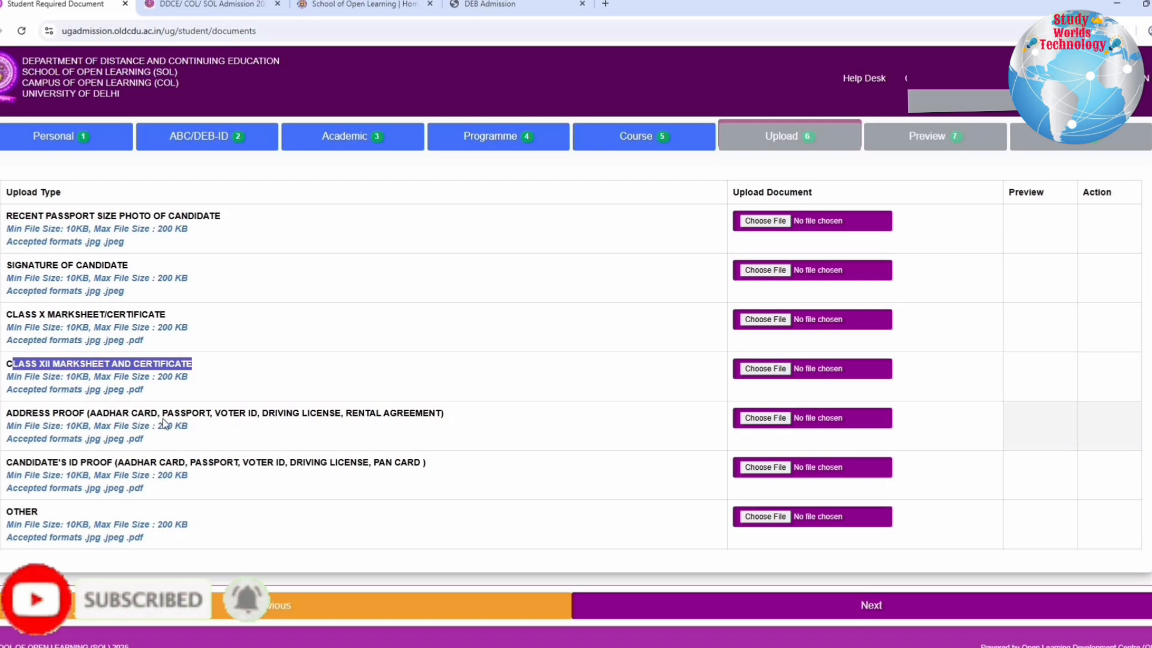
{"action": "left_click_drag", "start_coordinate": [12, 413], "coordinate": [168, 414]}
{"action": "left_click_drag", "start_coordinate": [333, 416], "coordinate": [396, 416]}
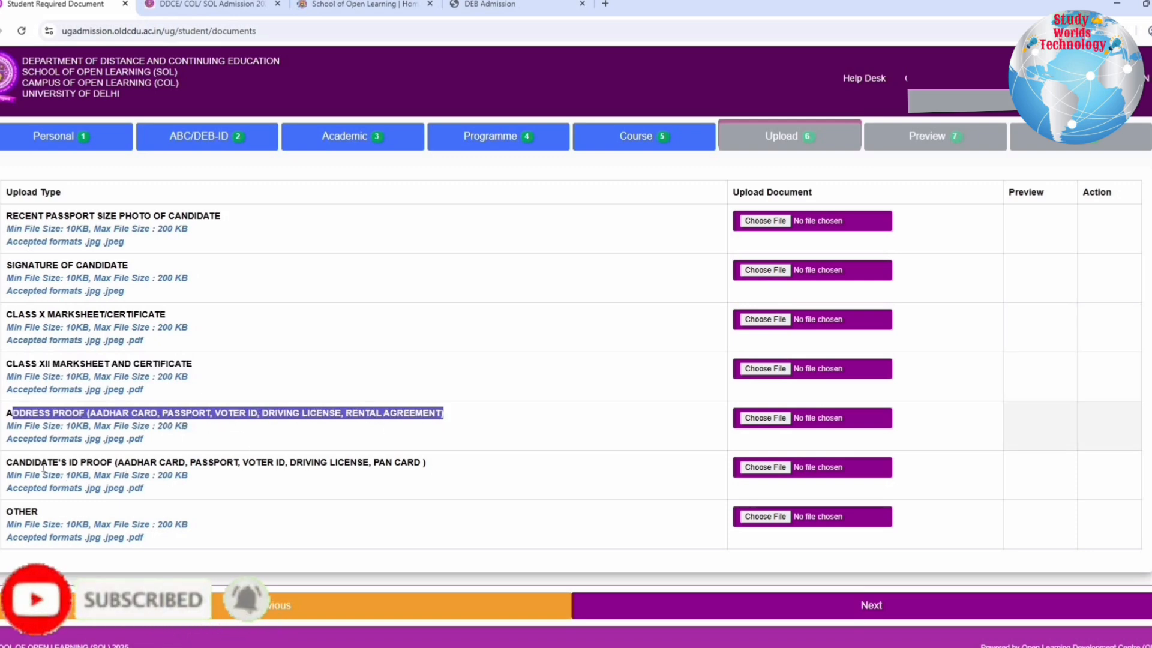
{"action": "left_click_drag", "start_coordinate": [26, 461], "coordinate": [279, 459]}
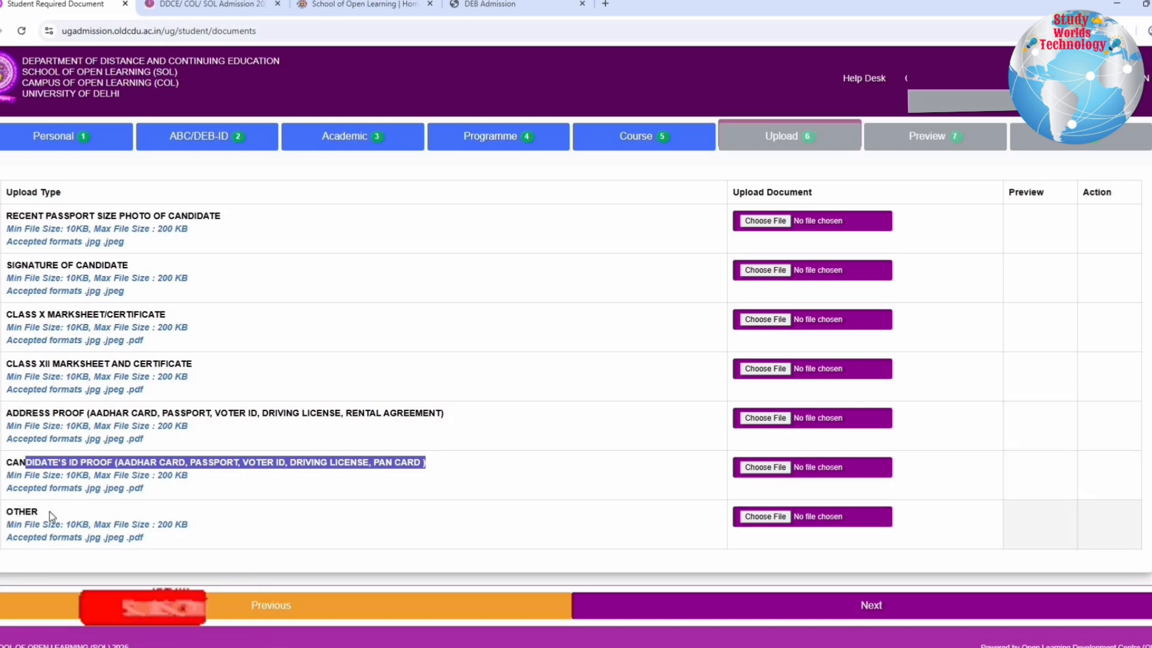
{"action": "double_click", "coordinate": [24, 512]}
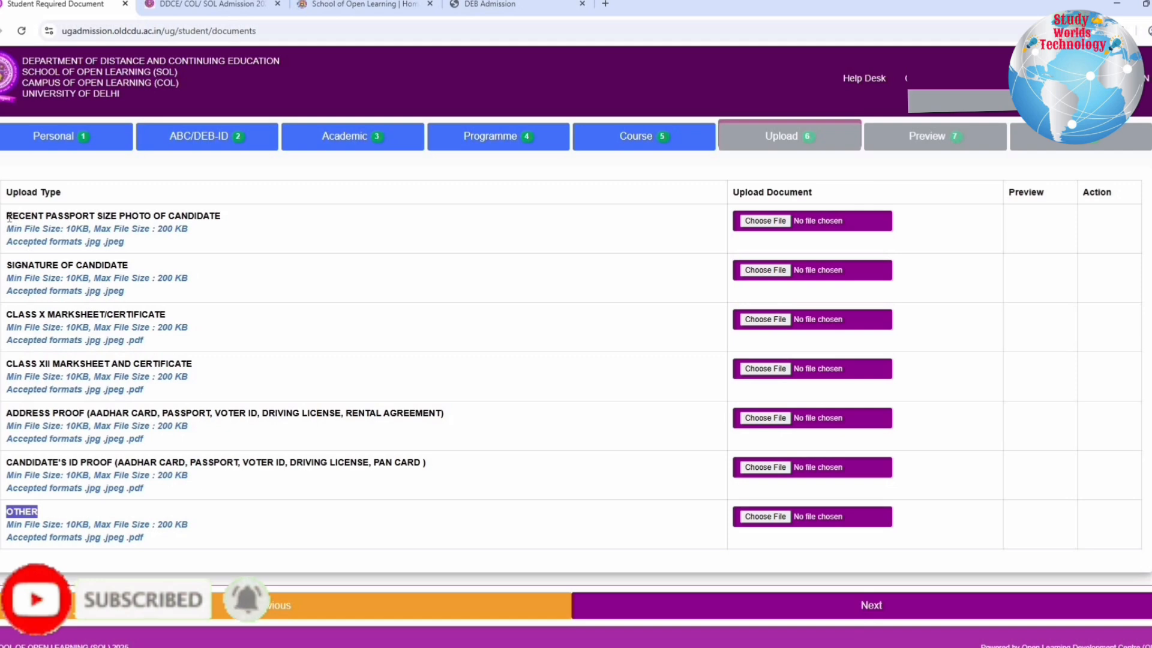
Check the file size limits and accepted formats for the photo, marksheets, address proof, ID proof and other documents
{"action": "left_click", "coordinate": [9, 218]}
{"action": "left_click_drag", "start_coordinate": [7, 217], "coordinate": [221, 219]}
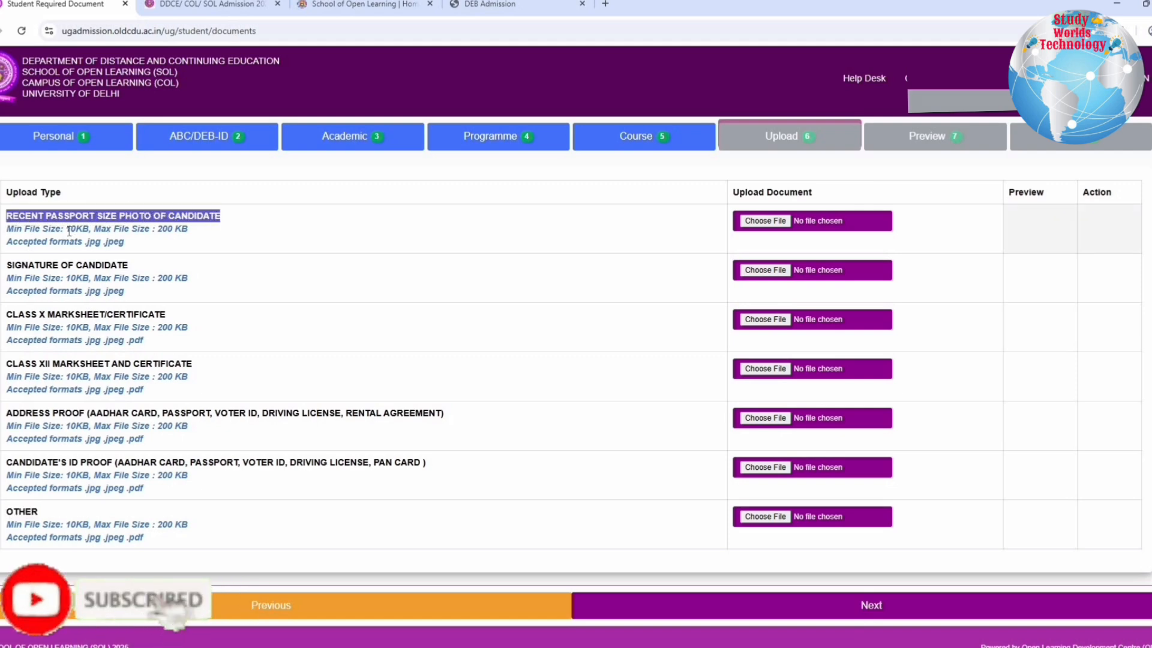
{"action": "left_click", "coordinate": [201, 232]}
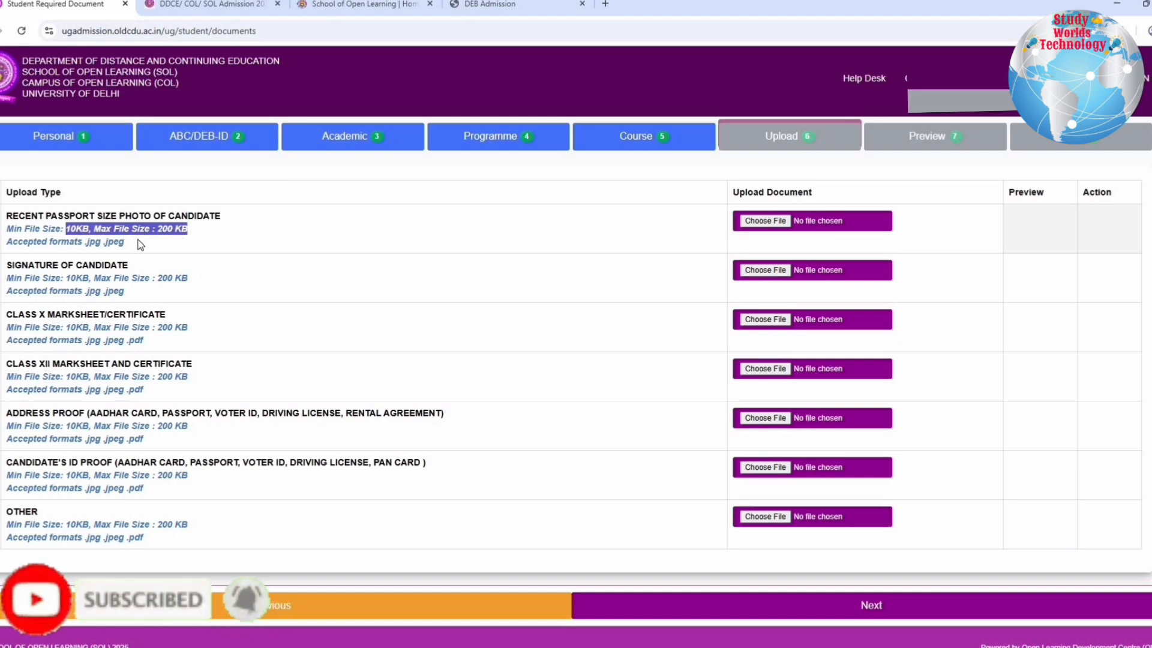
{"action": "left_click_drag", "start_coordinate": [24, 314], "coordinate": [166, 316]}
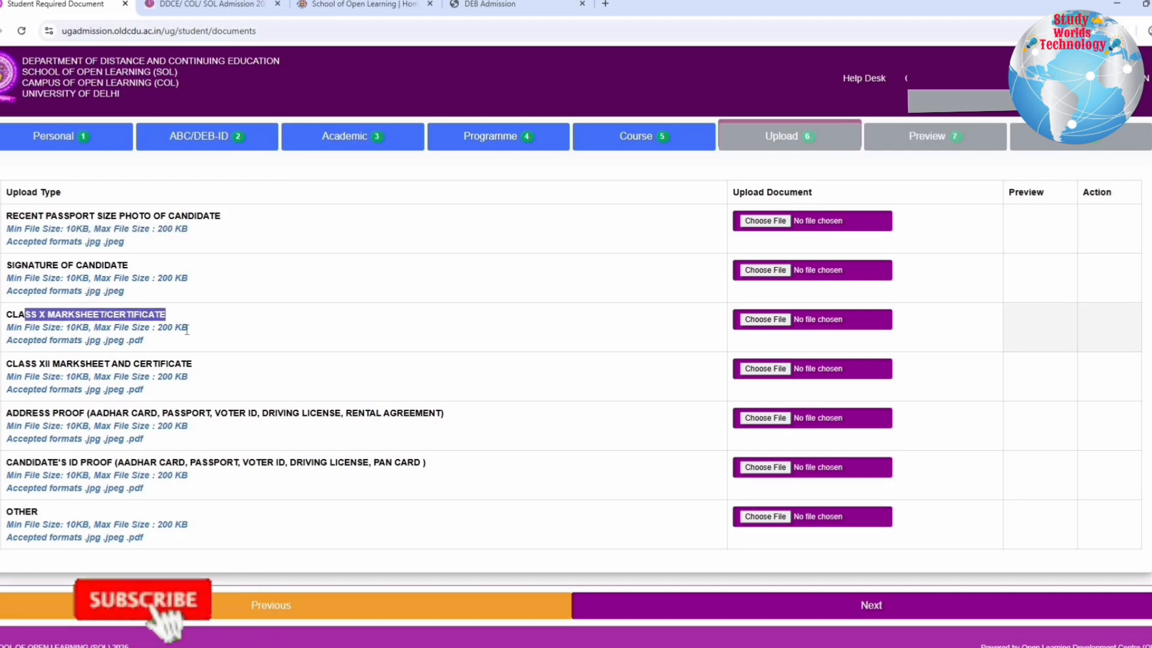
{"action": "left_click_drag", "start_coordinate": [61, 328], "coordinate": [85, 345]}
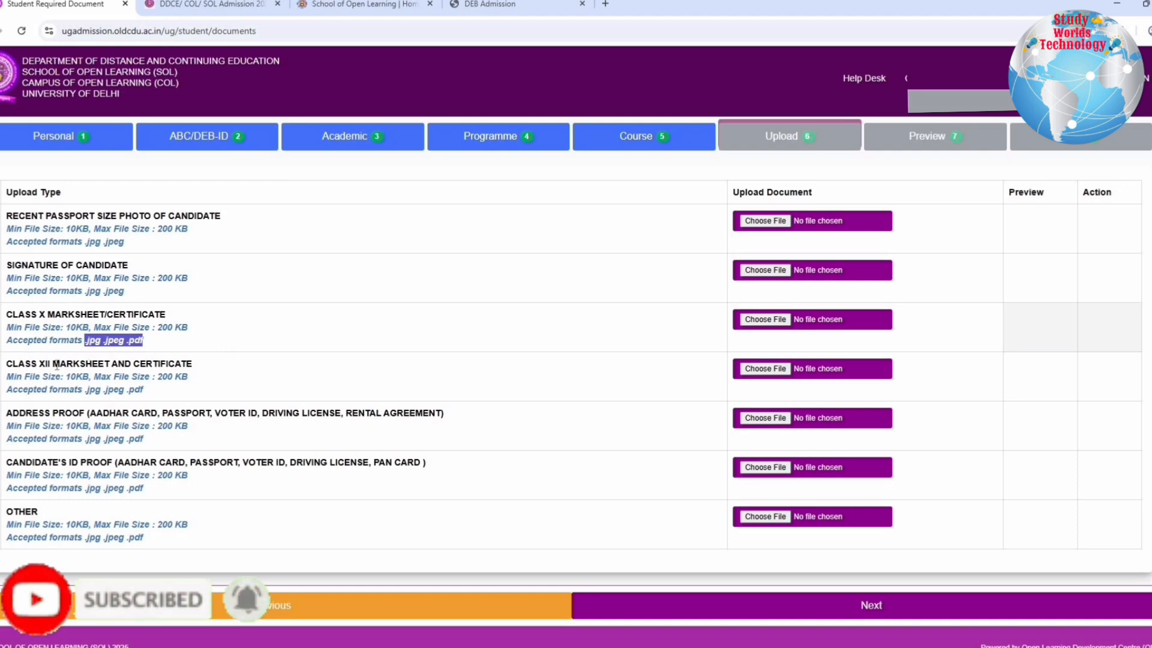
{"action": "left_click_drag", "start_coordinate": [25, 365], "coordinate": [192, 366]}
{"action": "left_click_drag", "start_coordinate": [12, 414], "coordinate": [160, 429]}
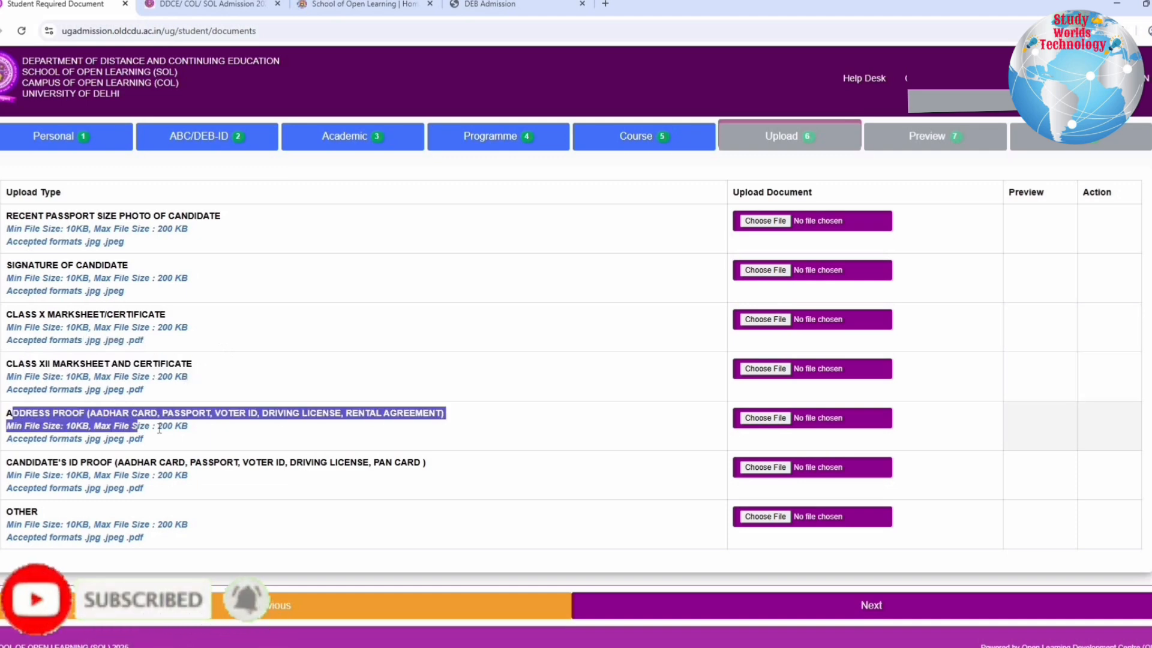
{"action": "left_click", "coordinate": [146, 438]}
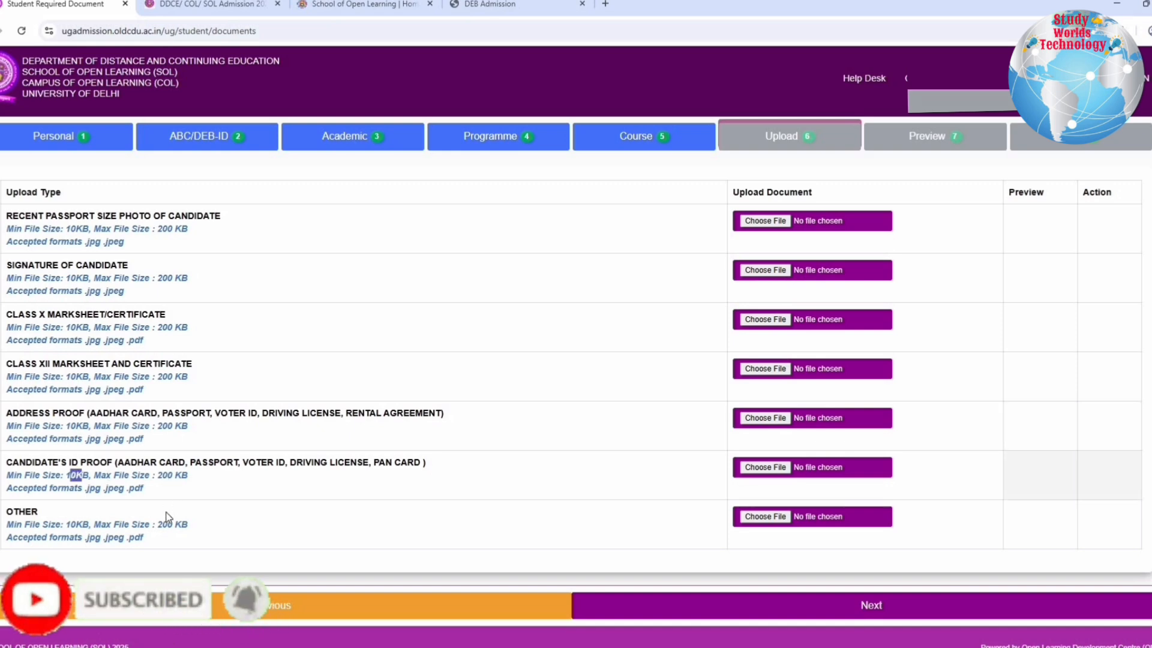
{"action": "left_click_drag", "start_coordinate": [166, 520], "coordinate": [168, 522]}
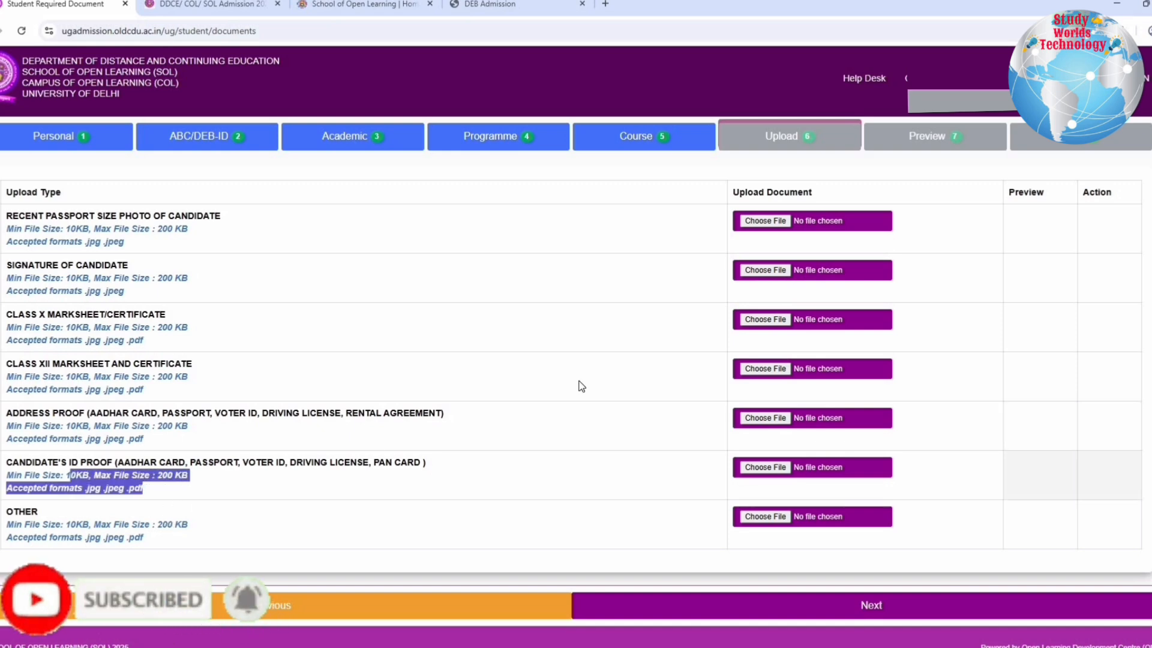
Upload the candidate's photo, signature, Class X and XII marksheets, address proof and ID proof, and proceed to the form preview
{"action": "left_click", "coordinate": [778, 226]}
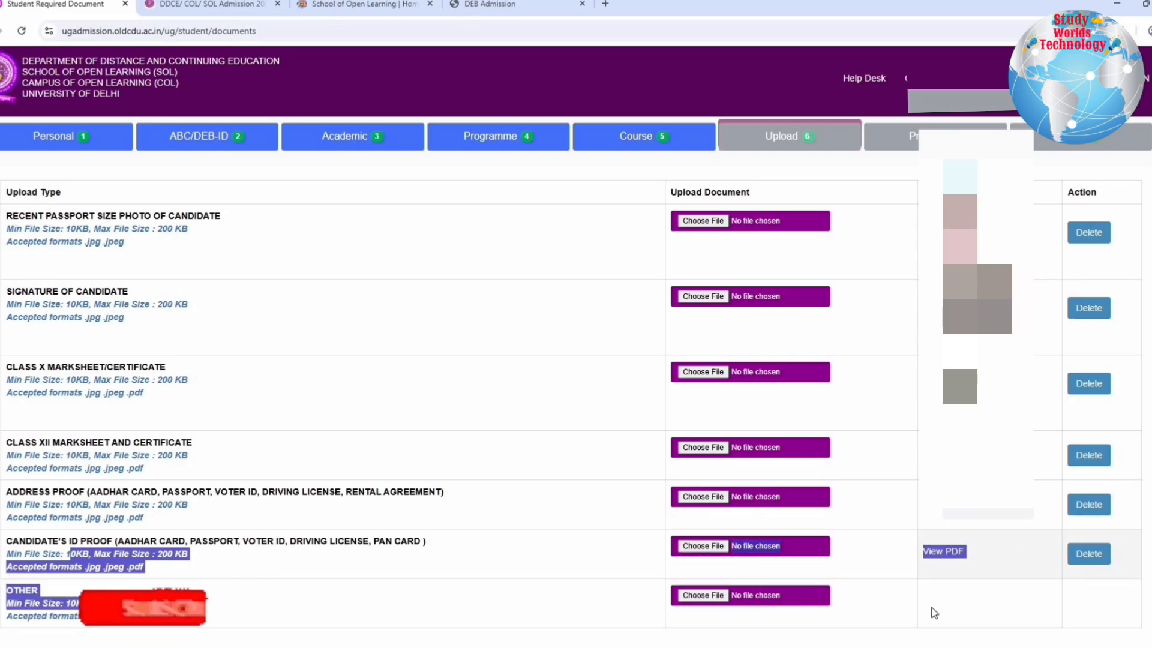
{"action": "scroll", "coordinate": [881, 591], "scroll_direction": "down", "scroll_amount": 3}
{"action": "left_click", "coordinate": [881, 591]}
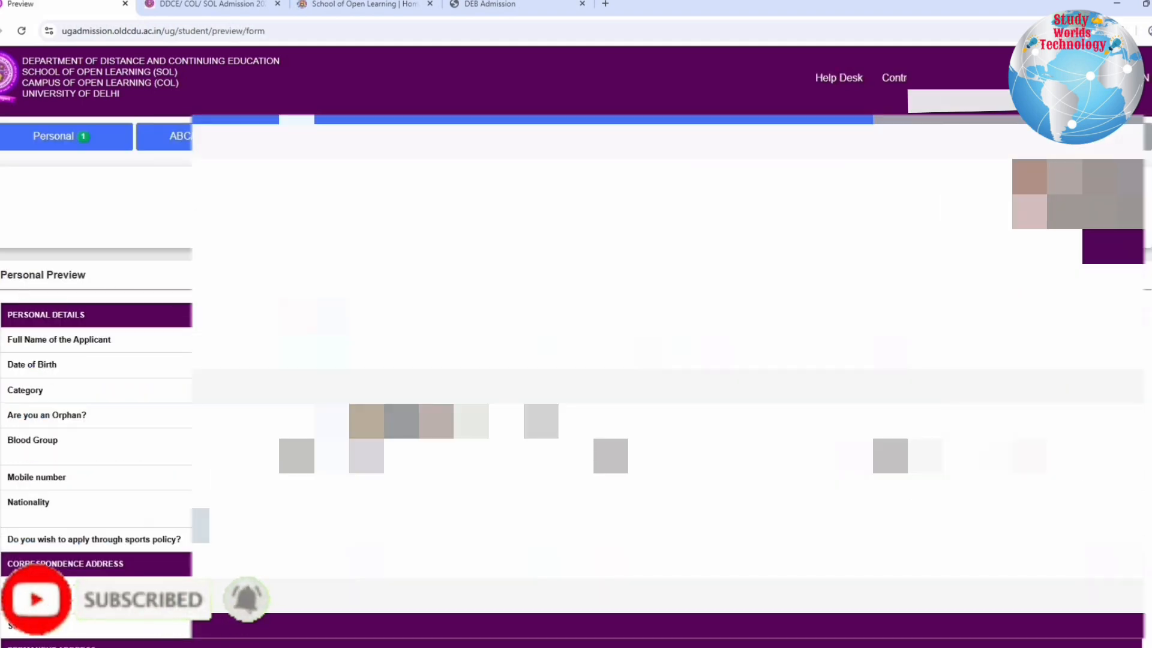
Review the personal, programme and course details in the form preview, agree to the self declaration and proceed for payment
{"action": "left_click_drag", "start_coordinate": [118, 275], "coordinate": [7, 275]}
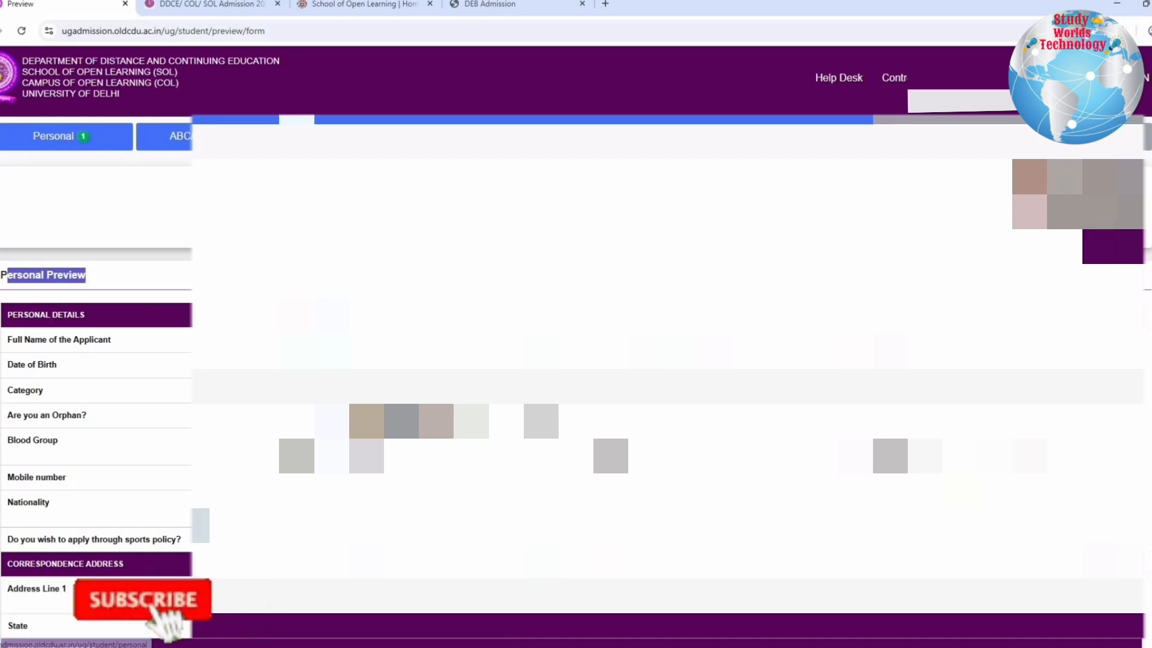
{"action": "left_click_drag", "start_coordinate": [95, 316], "coordinate": [7, 315]}
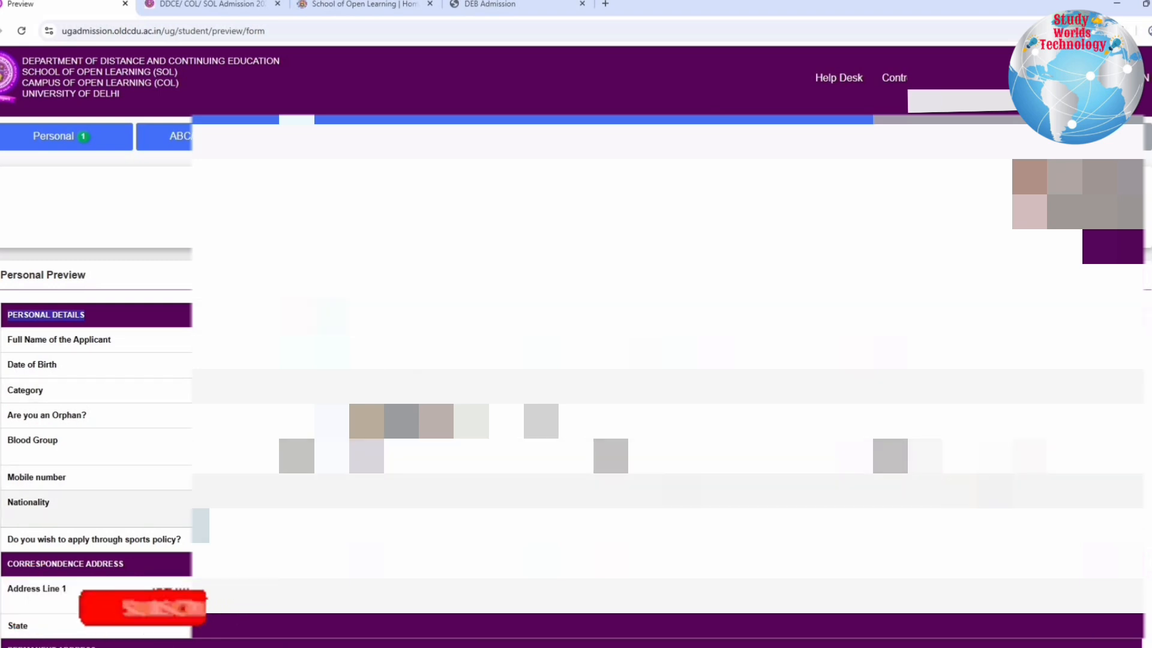
{"action": "scroll", "coordinate": [576, 360], "scroll_direction": "down", "scroll_amount": 1}
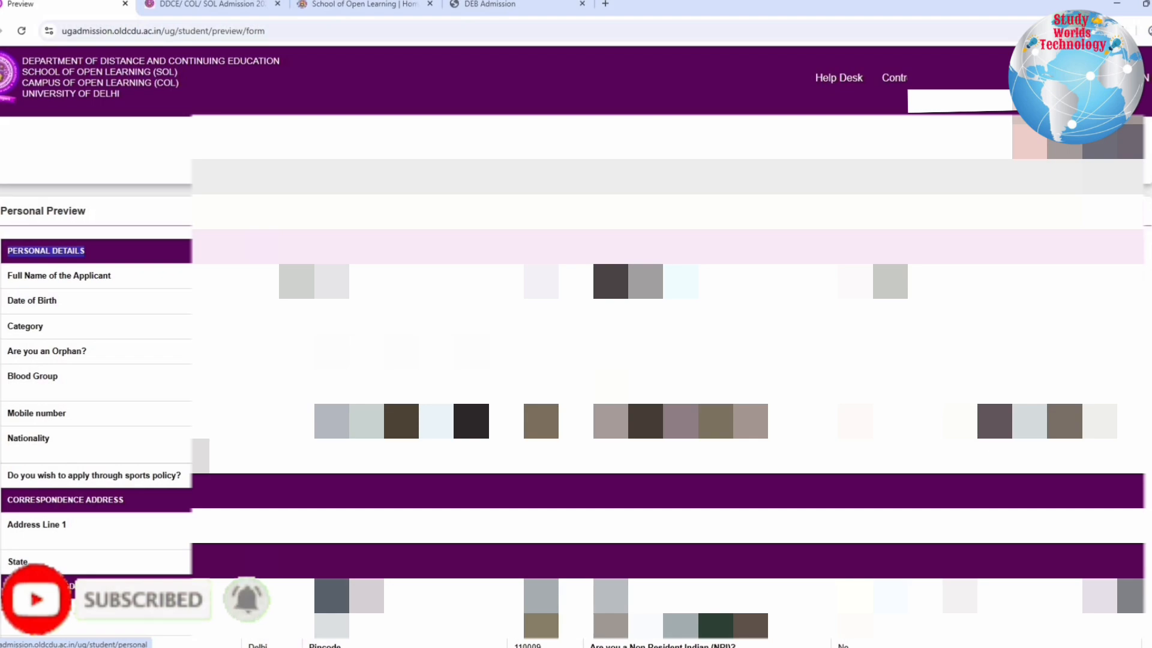
{"action": "scroll", "coordinate": [720, 480], "scroll_direction": "down", "scroll_amount": 15}
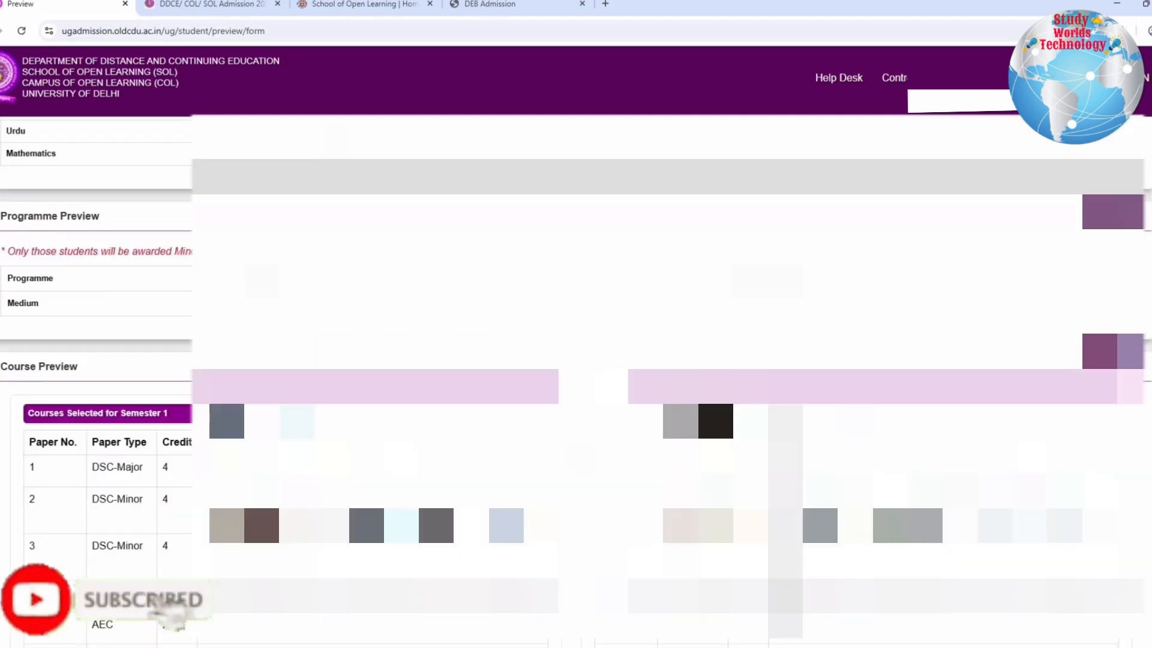
{"action": "scroll", "coordinate": [719, 476], "scroll_direction": "down", "scroll_amount": 10}
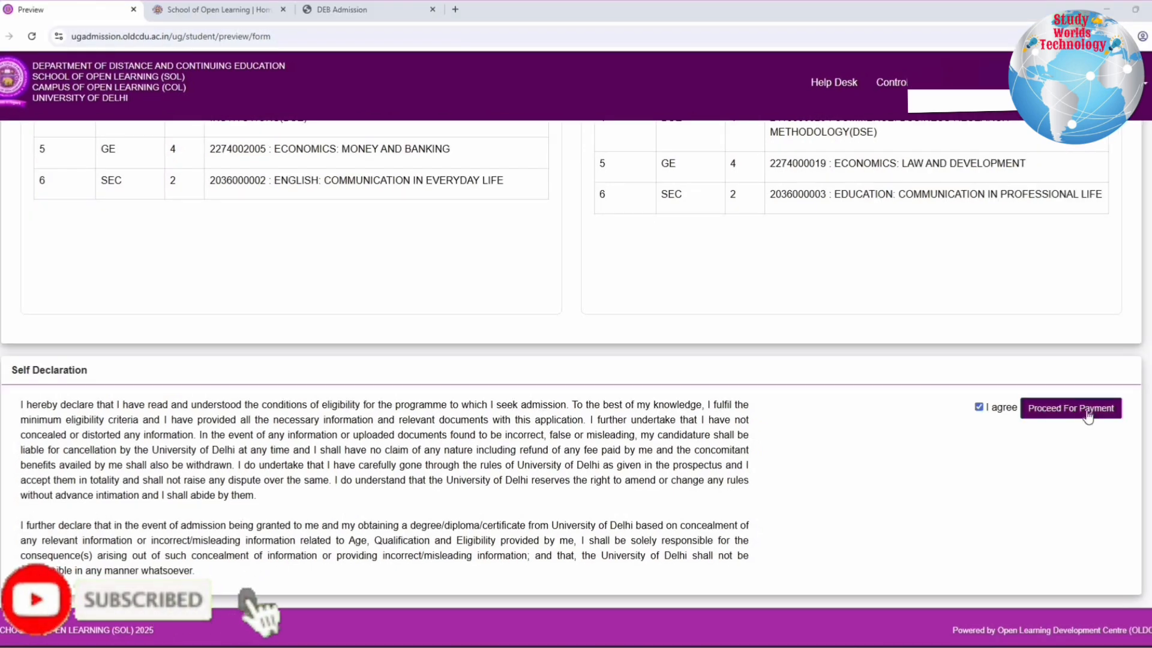
{"action": "left_click", "coordinate": [1088, 414]}
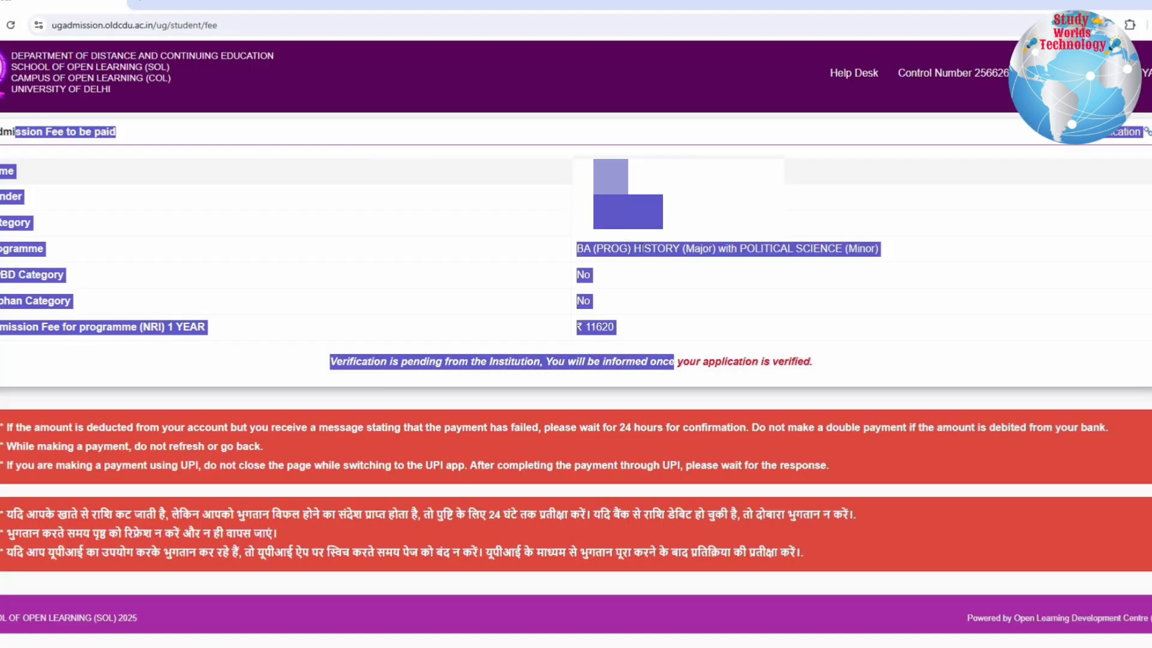
Check the programme, the first-year admission fee and the verification notice on the fee page
{"action": "left_click_drag", "start_coordinate": [665, 243], "coordinate": [660, 311]}
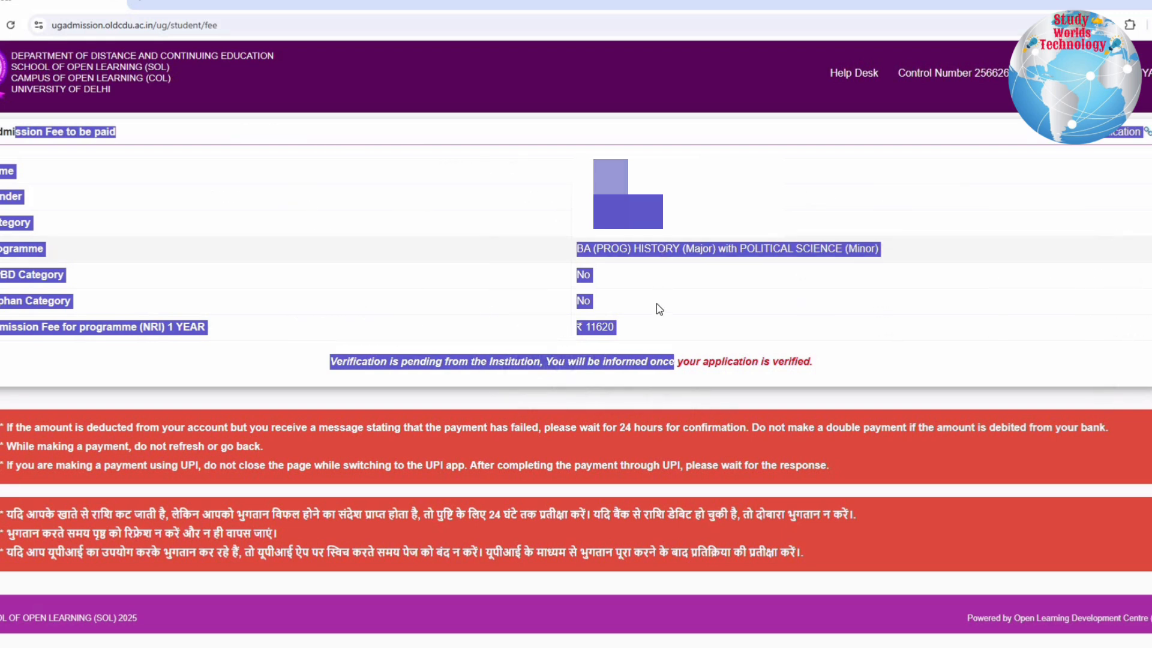
{"action": "left_click", "coordinate": [877, 360]}
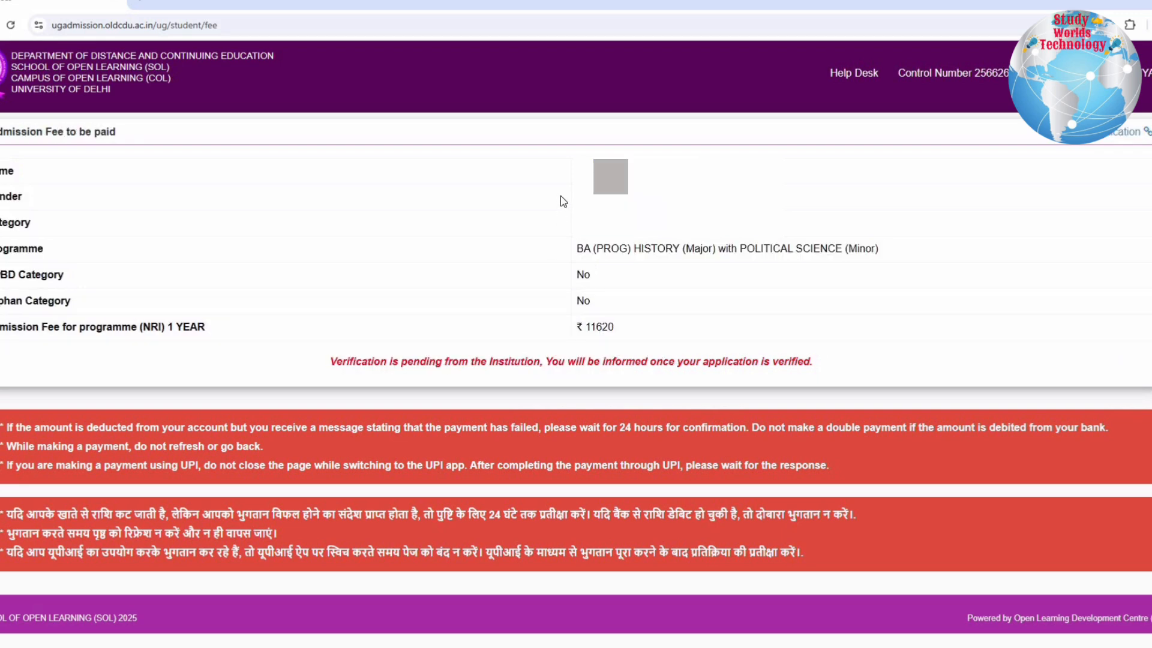
{"action": "mouse_move", "coordinate": [815, 361]}
{"action": "left_mouse_down"}
{"action": "mouse_move", "coordinate": [330, 360]}
{"action": "mouse_move", "coordinate": [372, 249]}
{"action": "left_mouse_up"}
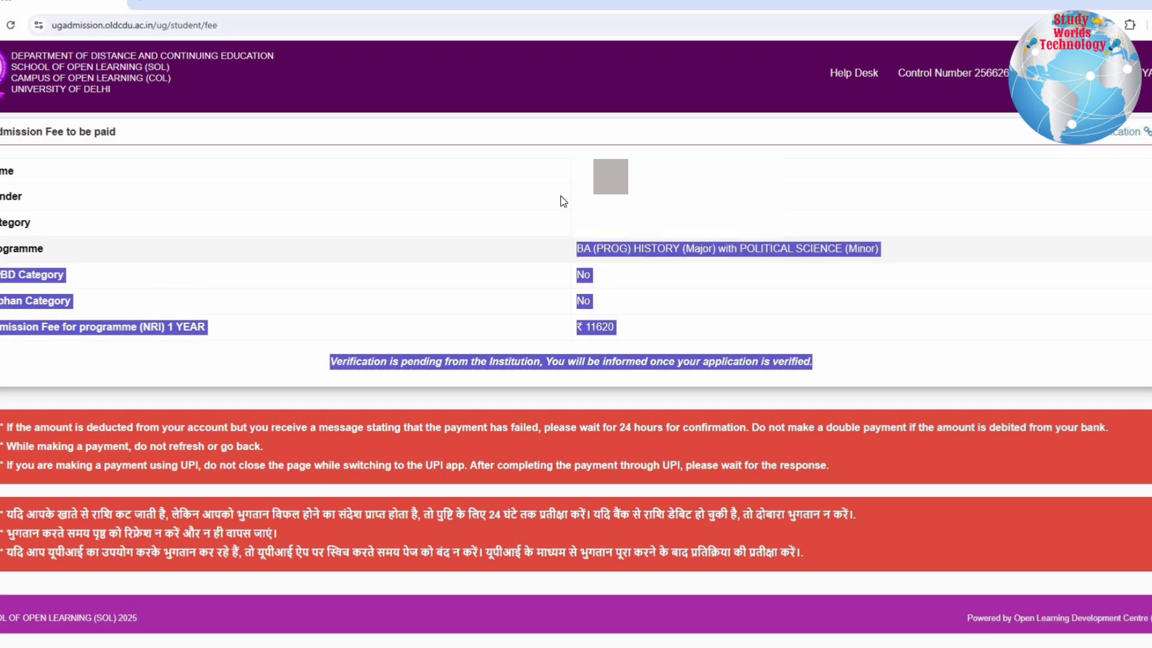
{"action": "left_click_drag", "start_coordinate": [560, 195], "coordinate": [561, 195]}
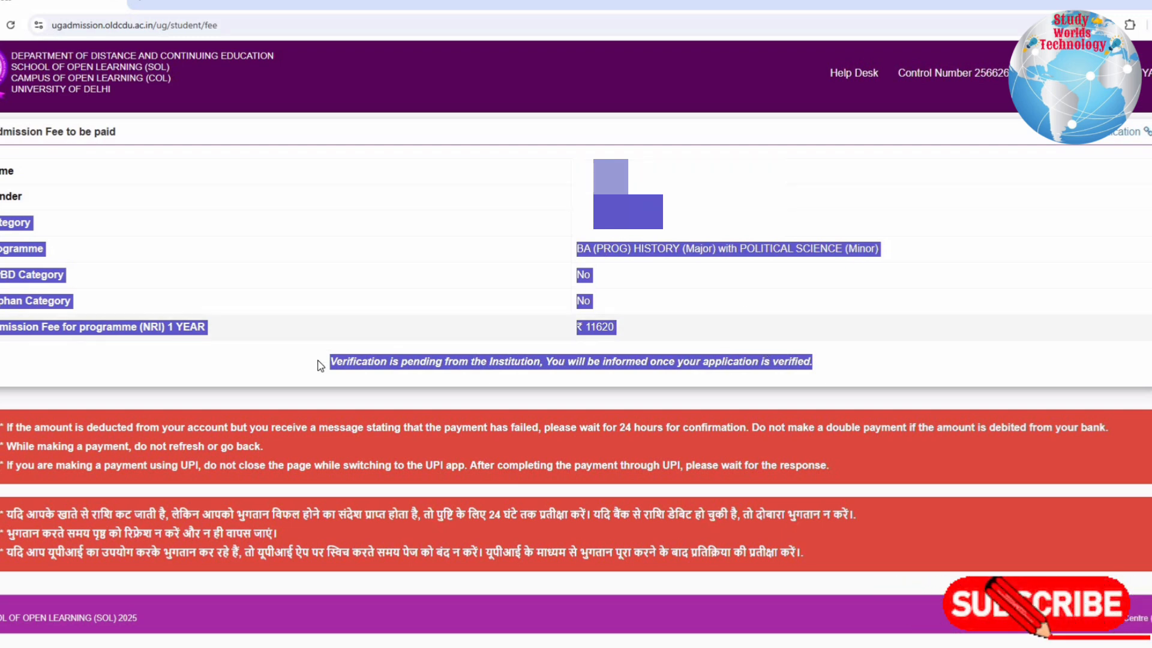
{"action": "left_click", "coordinate": [668, 365]}
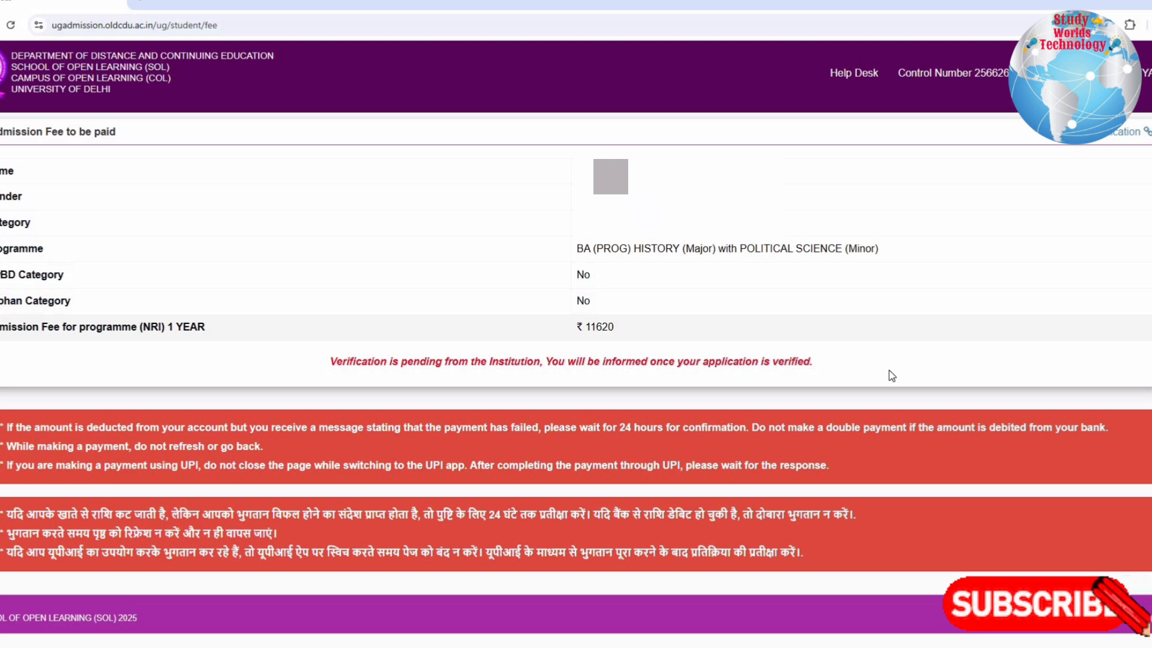